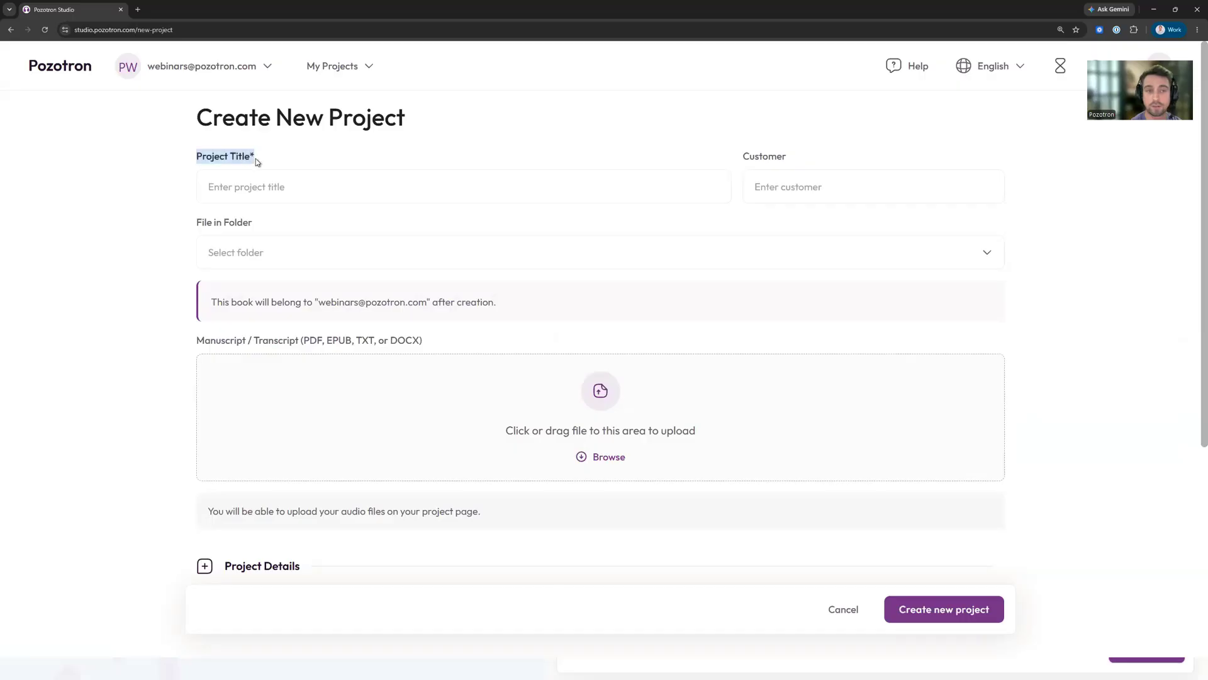
Leave the Project Title and Customer fields empty and return to My Projects via the Pozotron logo
{"action": "left_click", "coordinate": [255, 185]}
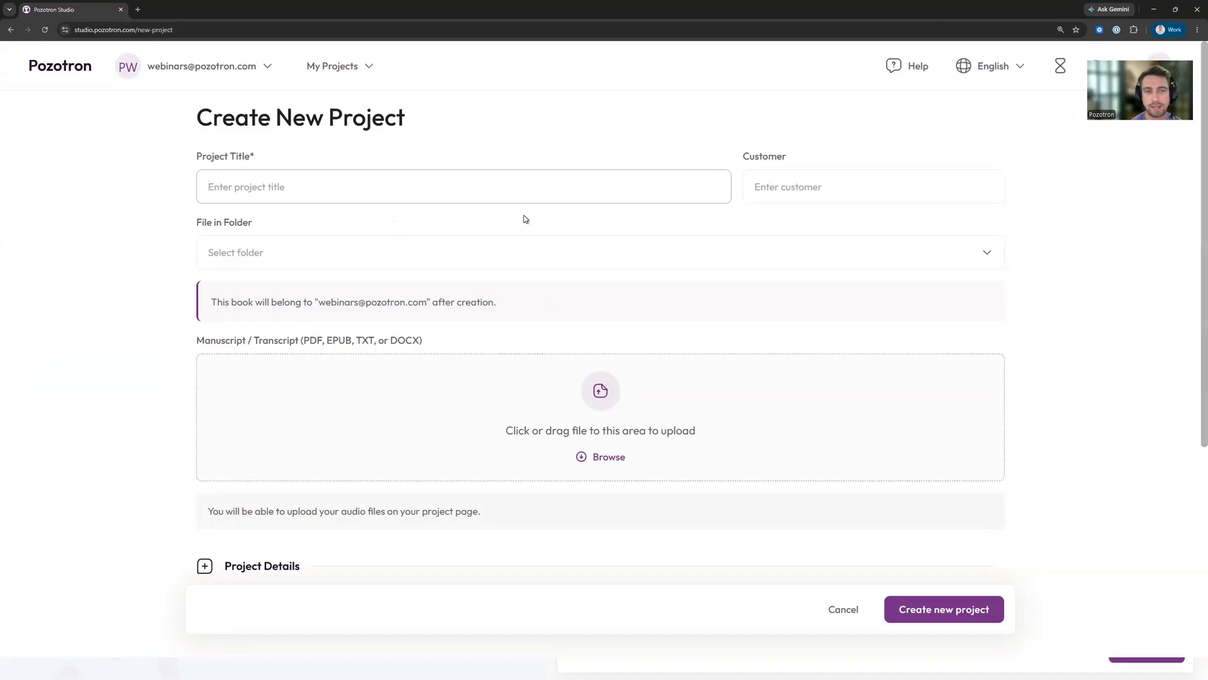
{"action": "left_click", "coordinate": [782, 186]}
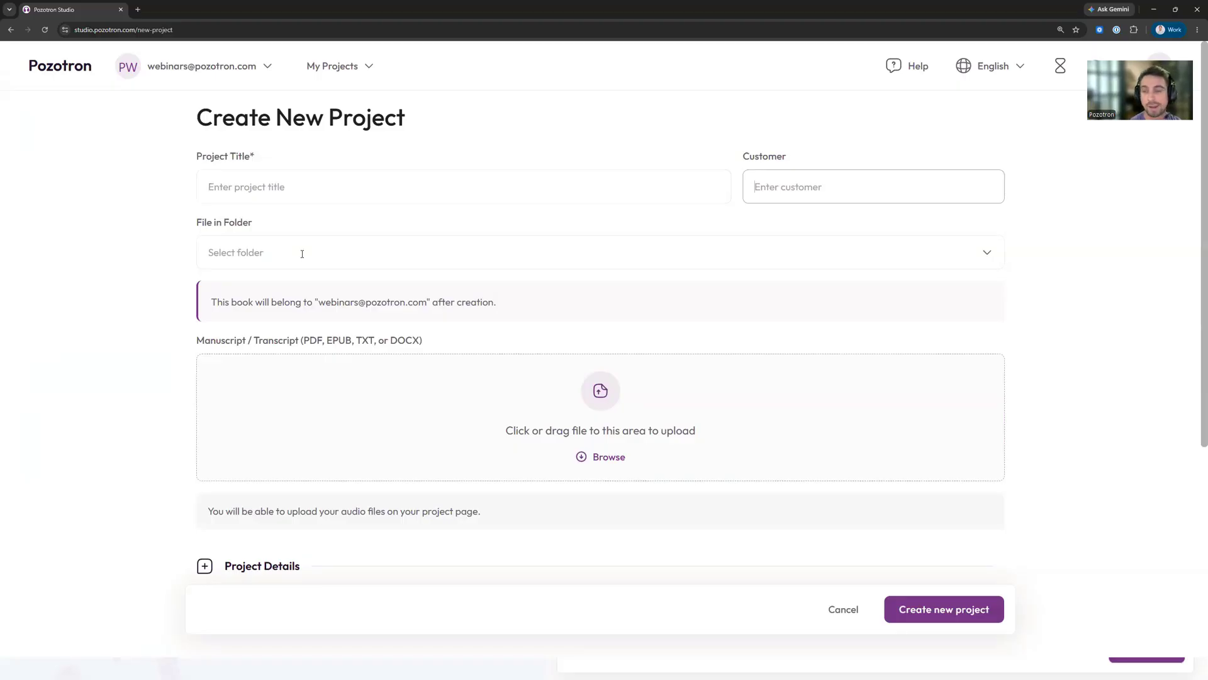
{"action": "left_click", "coordinate": [65, 66]}
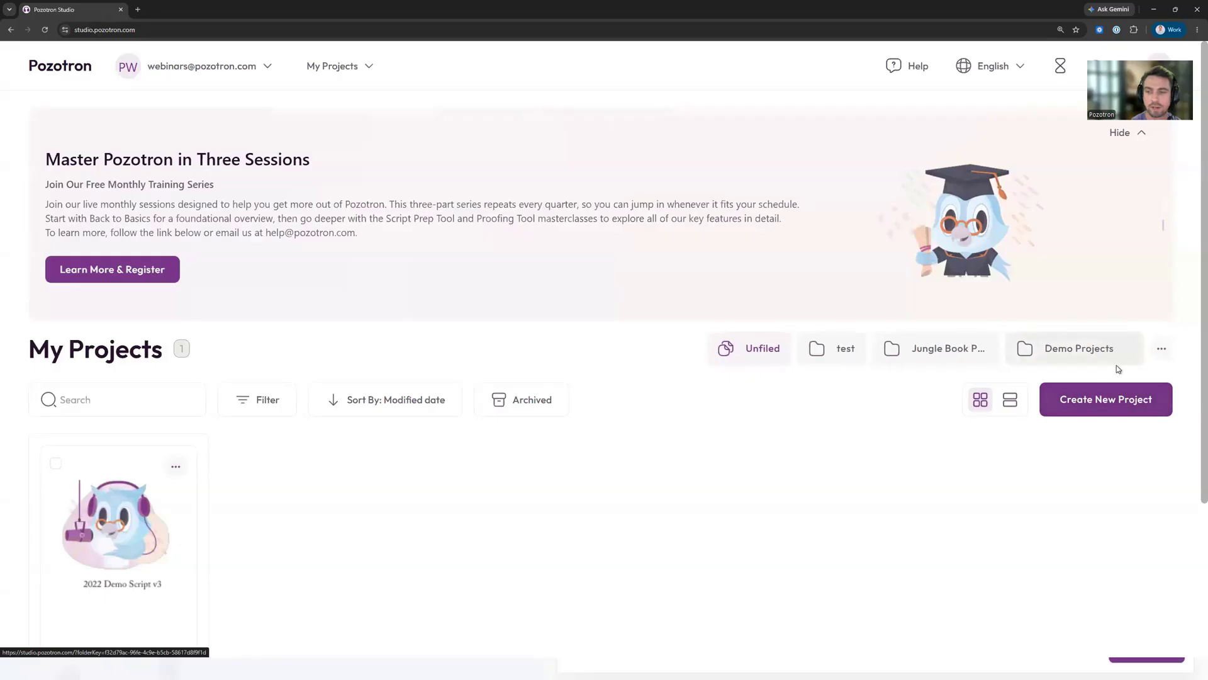
Open the Create new folder dialog and cancel it, then start a fresh Create New Project form
{"action": "left_click", "coordinate": [1161, 354]}
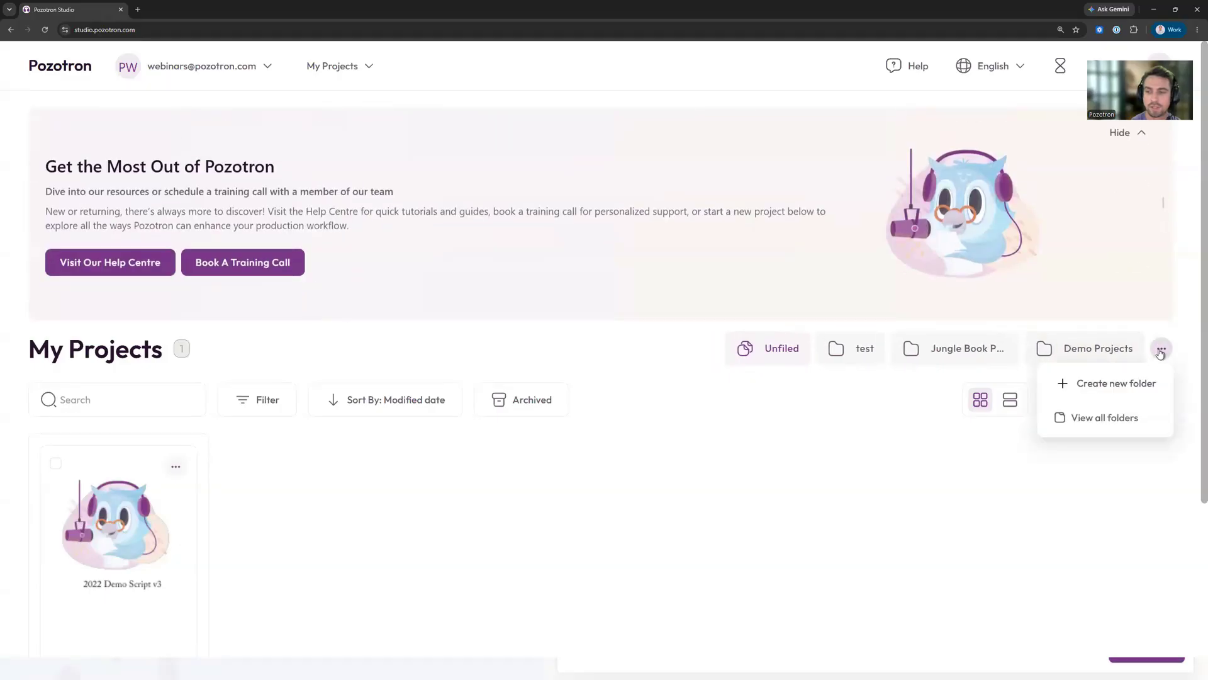
{"action": "left_click", "coordinate": [1103, 385]}
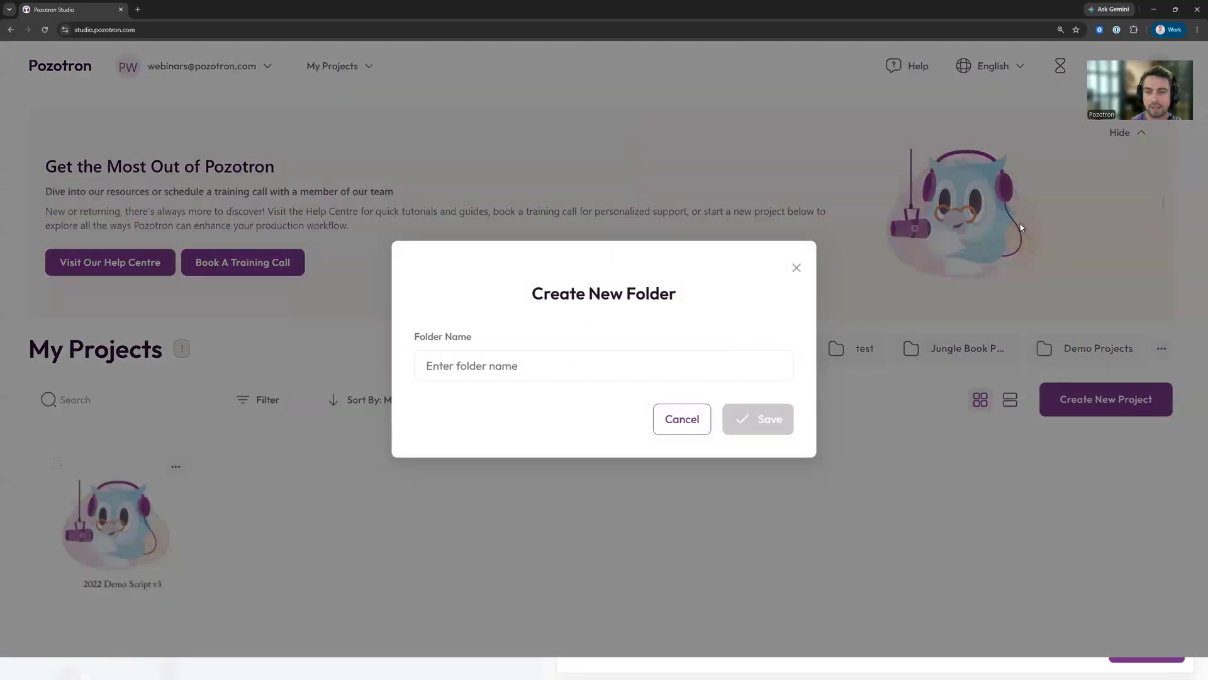
{"action": "left_click", "coordinate": [797, 267]}
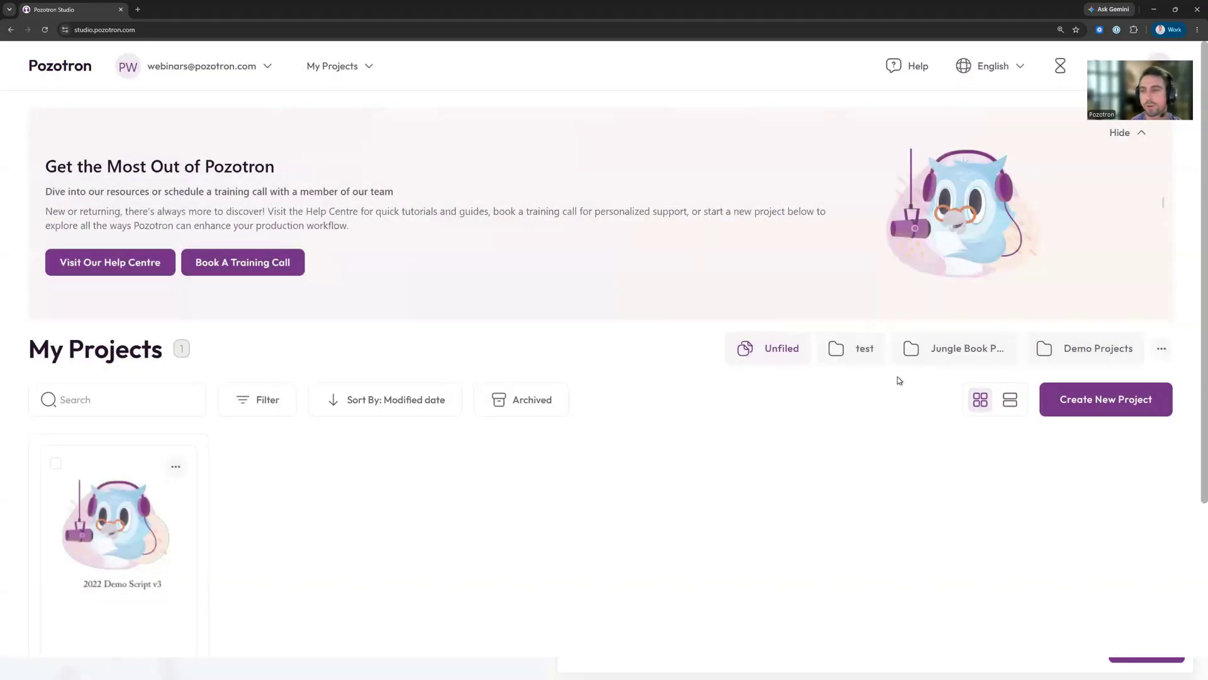
{"action": "left_click", "coordinate": [1077, 409]}
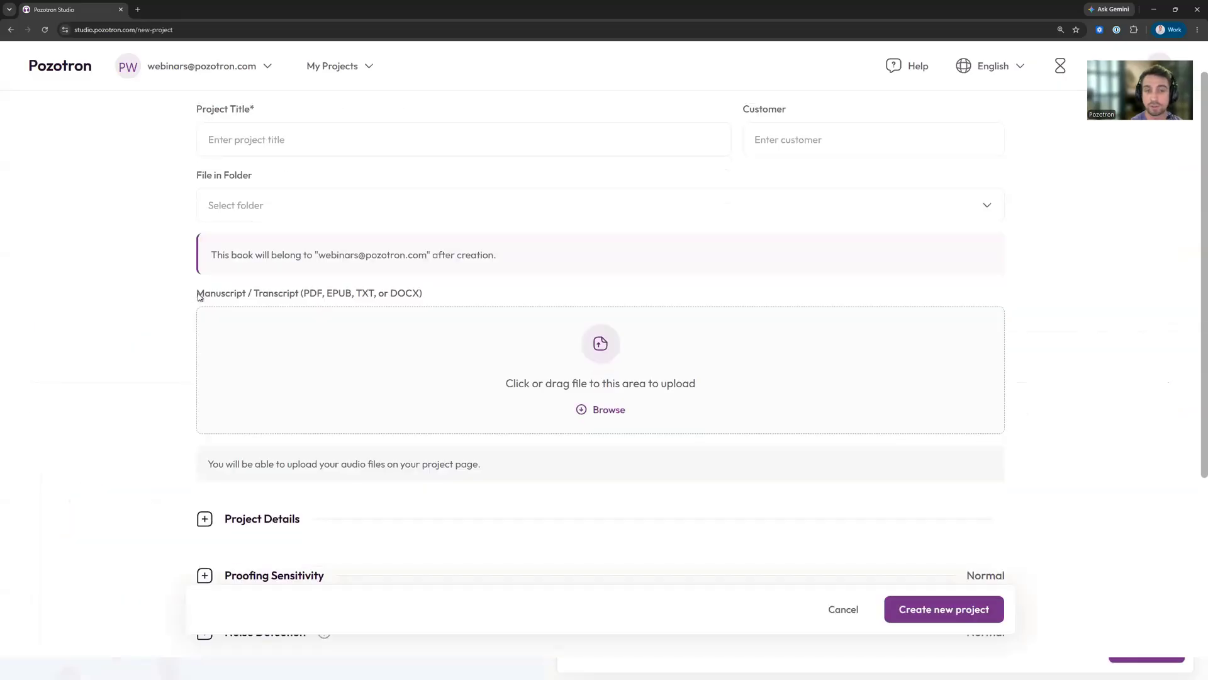
{"action": "left_click_drag", "start_coordinate": [304, 294], "coordinate": [418, 296]}
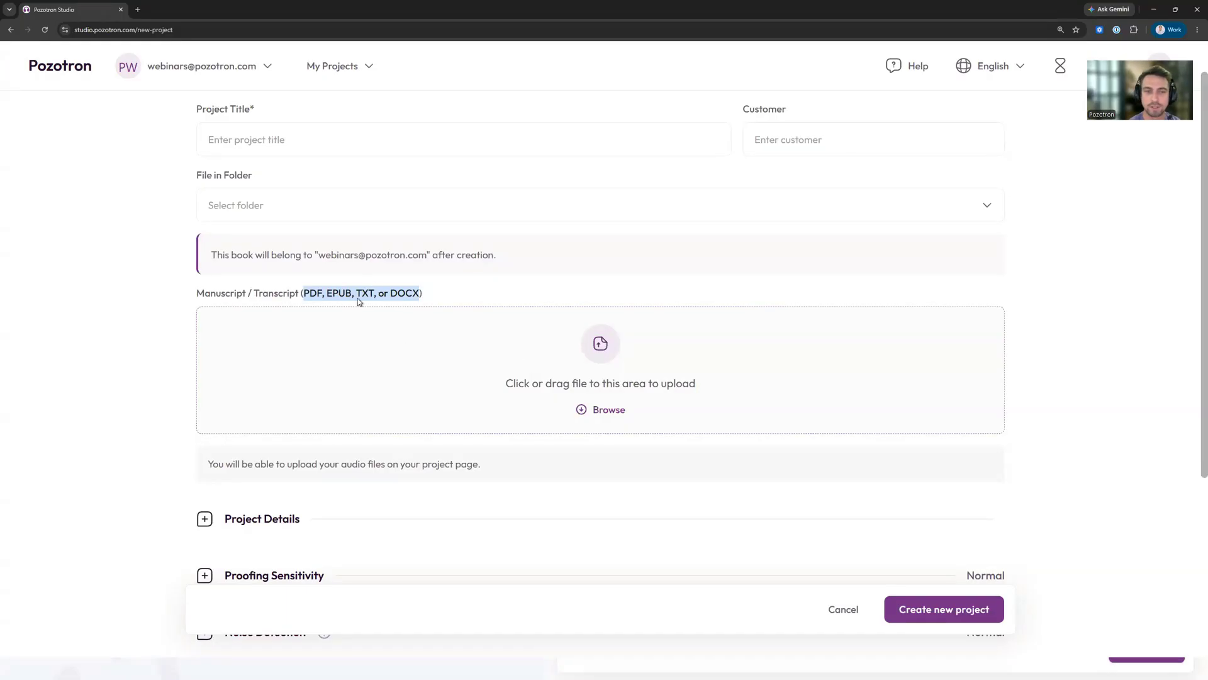
{"action": "scroll", "coordinate": [167, 289], "scroll_direction": "down", "scroll_amount": 2}
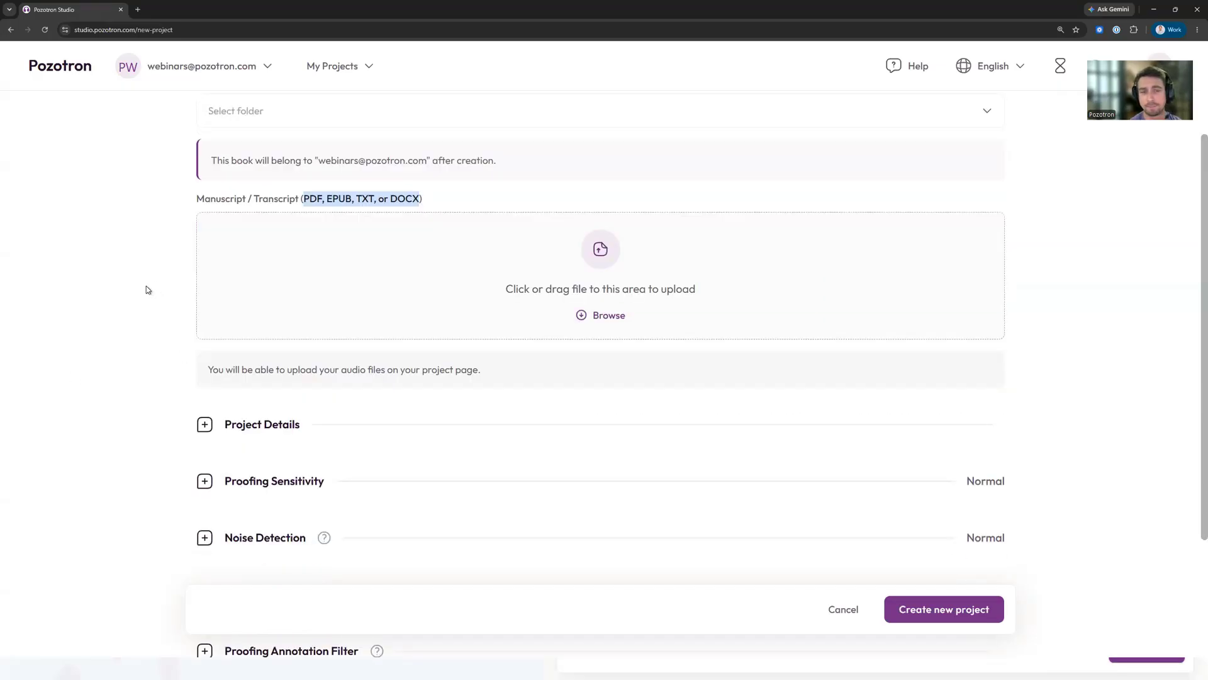
{"action": "scroll", "coordinate": [148, 290], "scroll_direction": "down", "scroll_amount": 3}
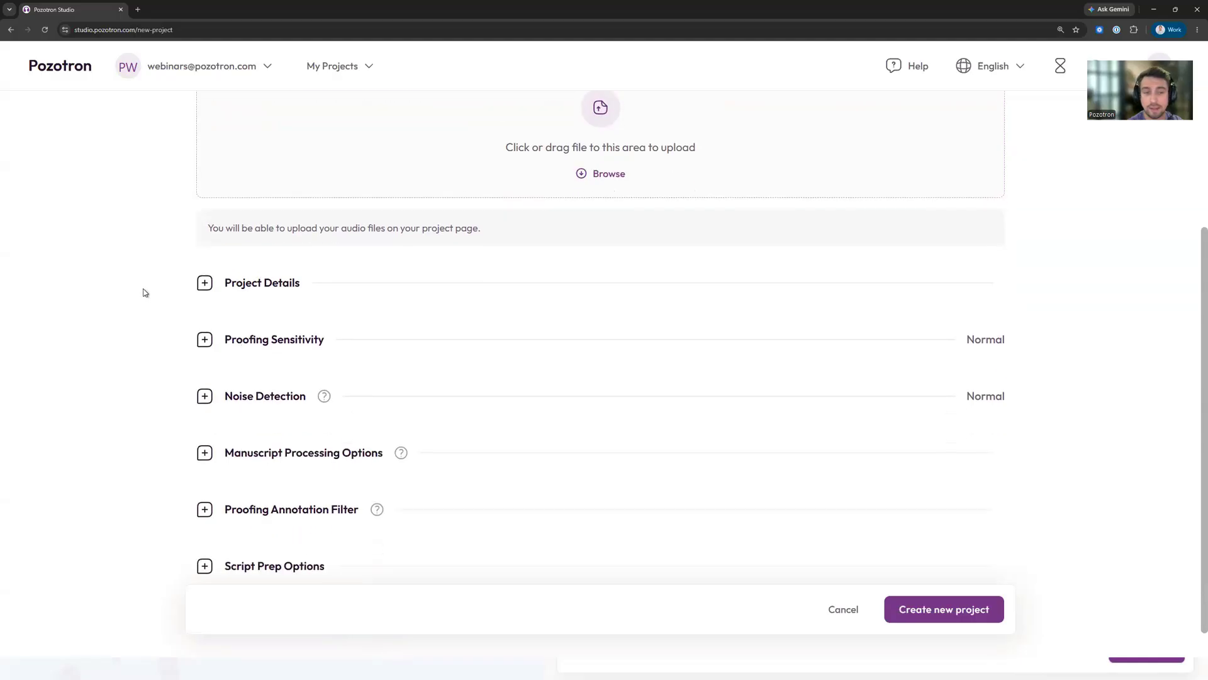
{"action": "scroll", "coordinate": [143, 287], "scroll_direction": "down", "scroll_amount": 1}
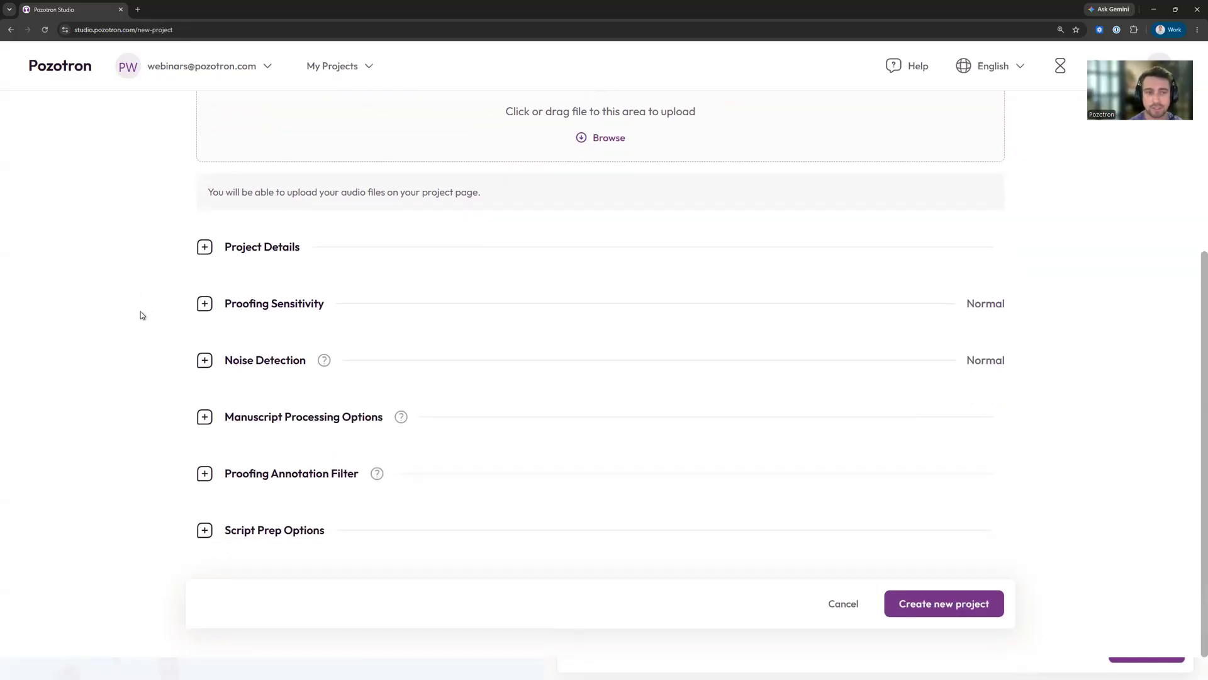
{"action": "left_click", "coordinate": [204, 247]}
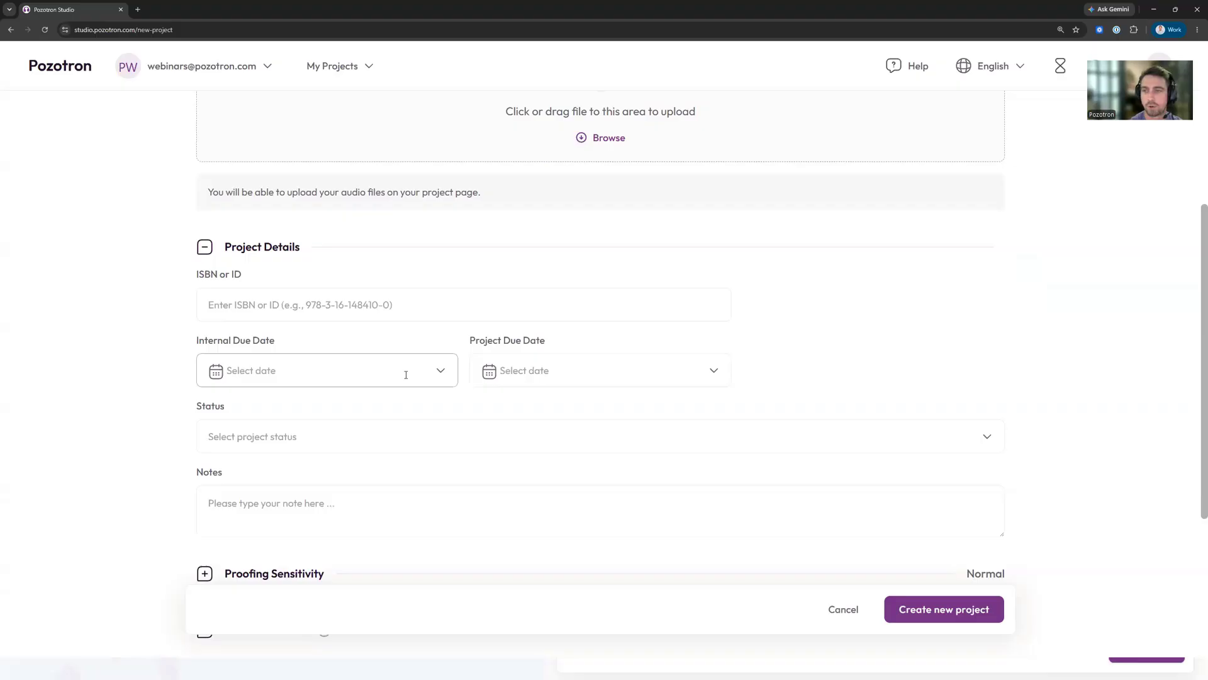
{"action": "left_click", "coordinate": [391, 436]}
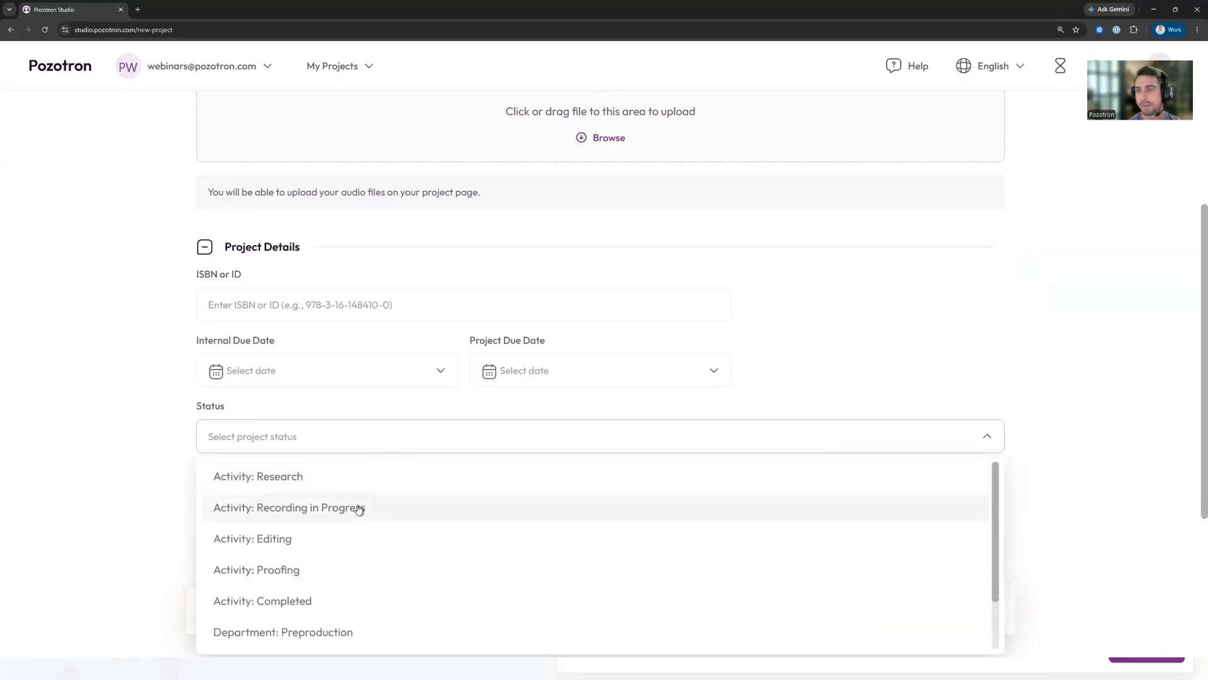
{"action": "left_click", "coordinate": [171, 381]}
{"action": "scroll", "coordinate": [172, 380], "scroll_direction": "down", "scroll_amount": 2}
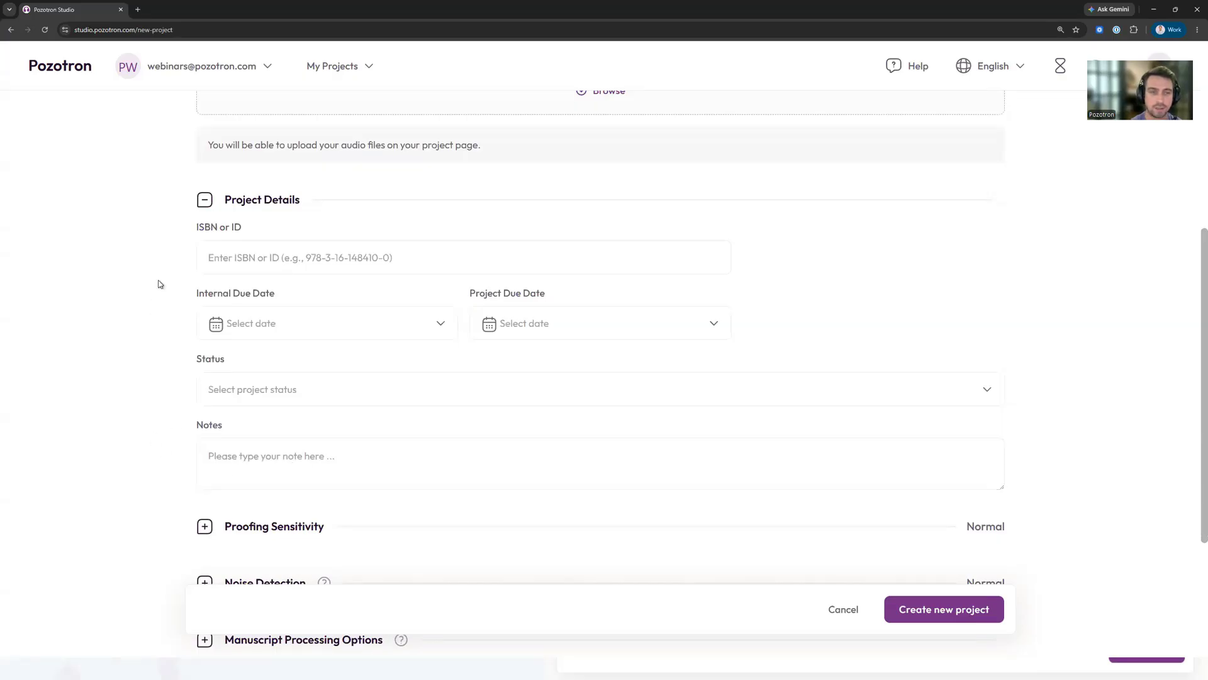
{"action": "left_click", "coordinate": [203, 201]}
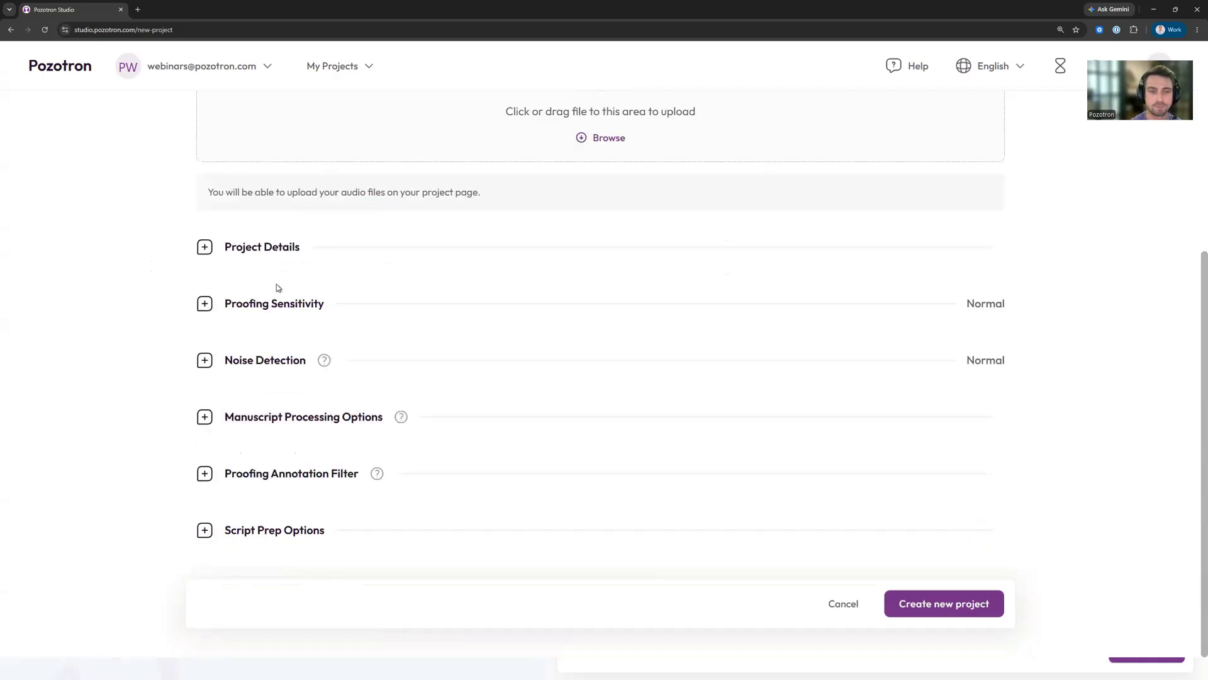
{"action": "left_click", "coordinate": [204, 304]}
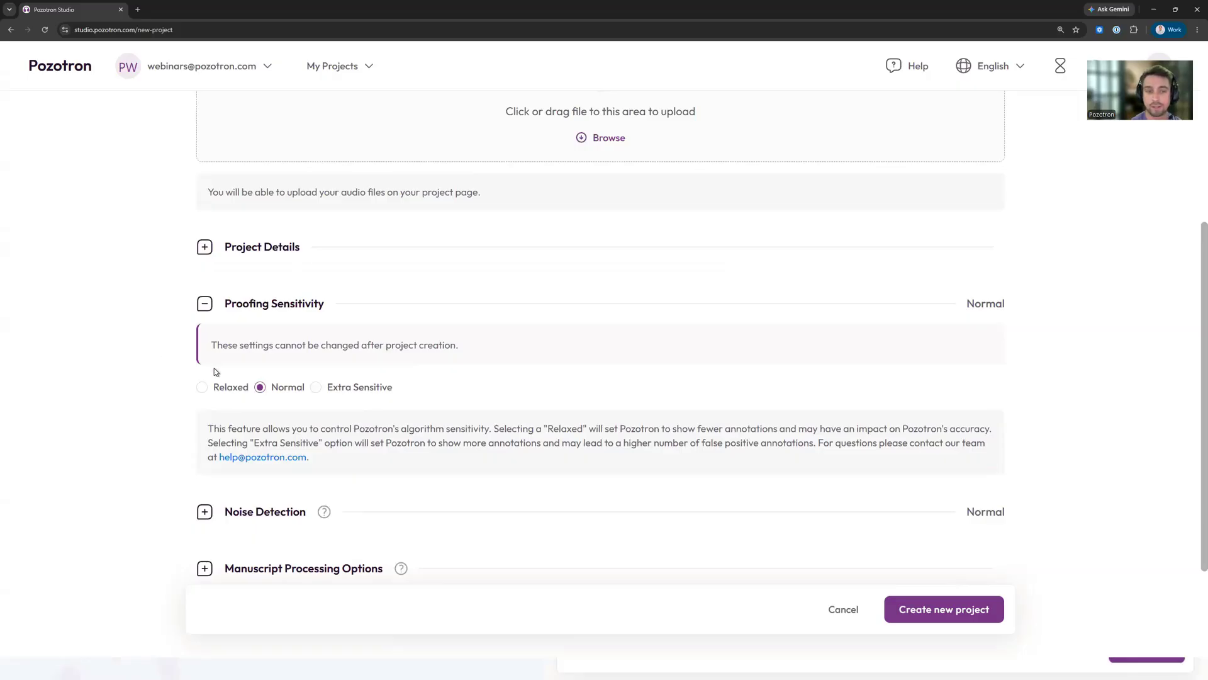
{"action": "mouse_move", "coordinate": [225, 394]}
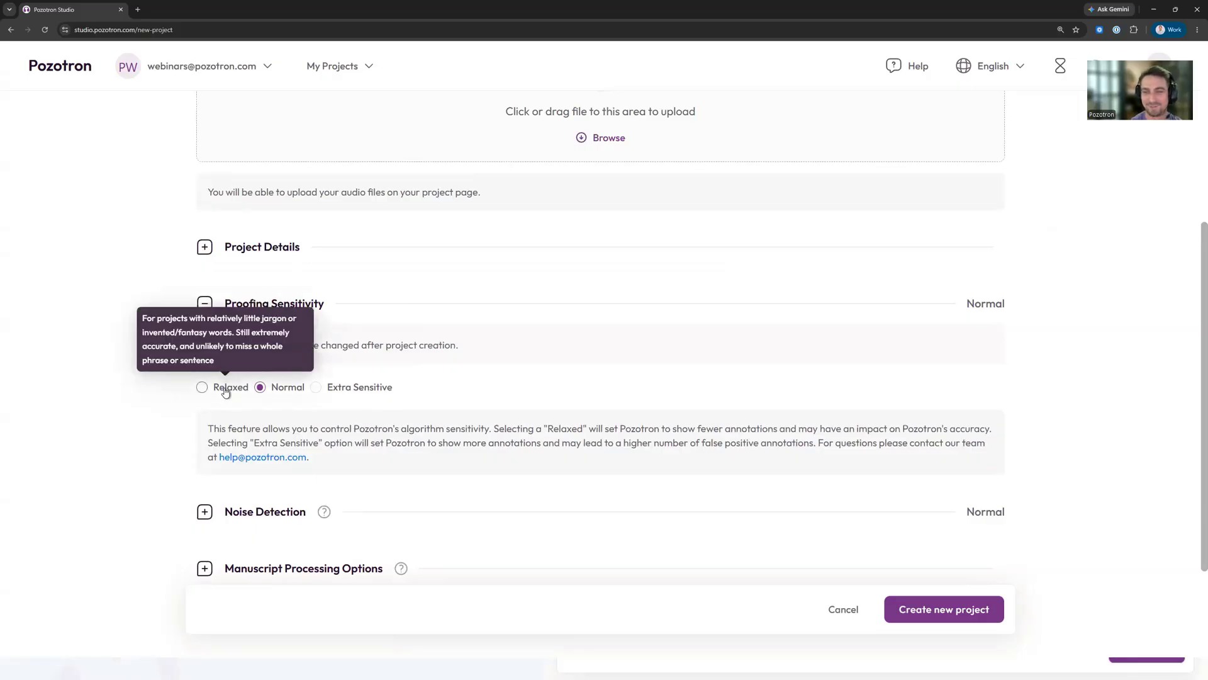
{"action": "mouse_move", "coordinate": [344, 395]}
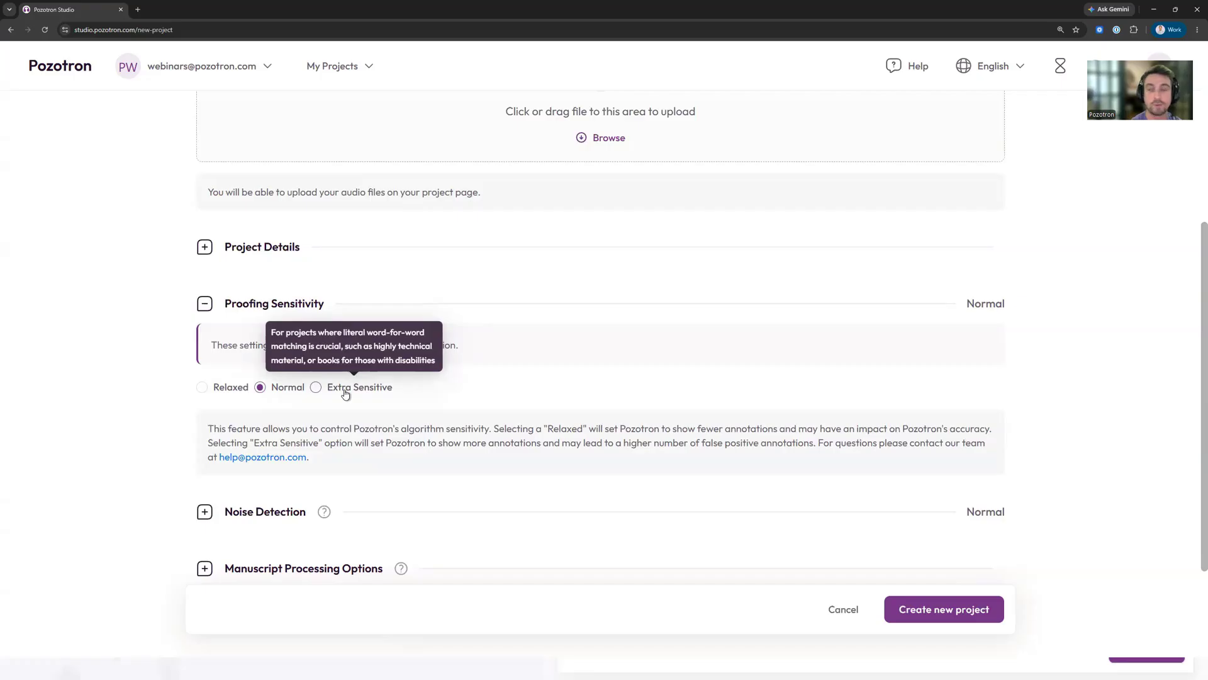
{"action": "left_click", "coordinate": [207, 367]}
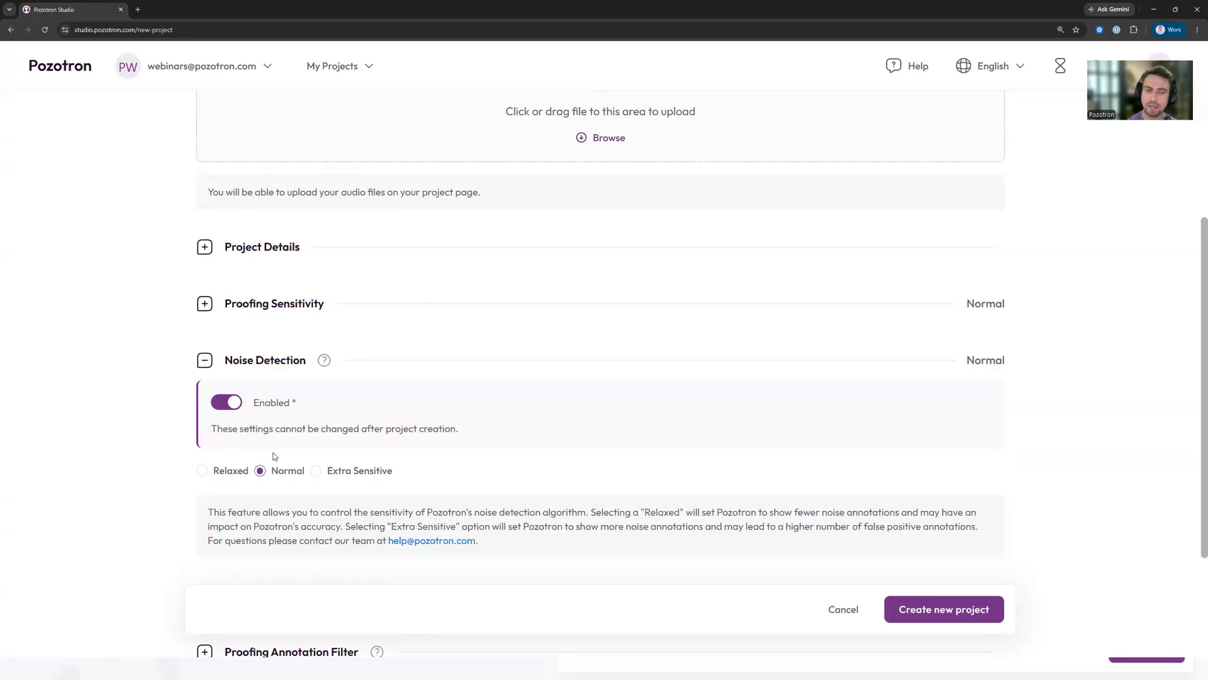
{"action": "left_click", "coordinate": [175, 375]}
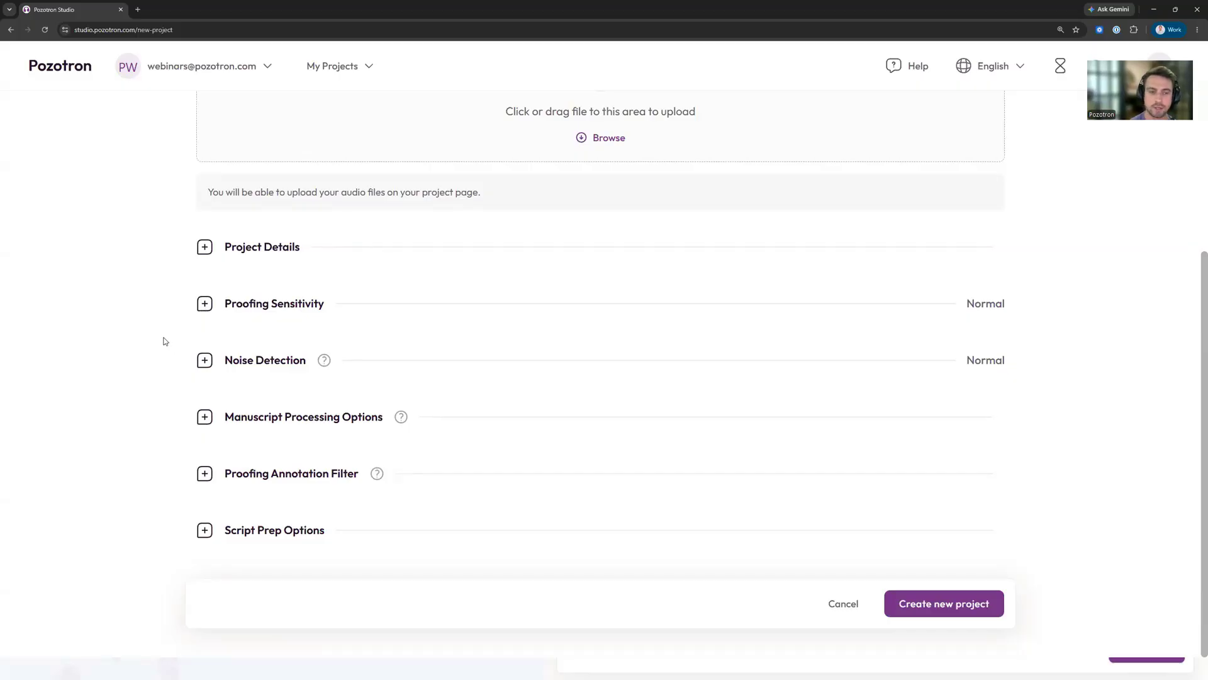
Scroll down the new-project form and highlight the Manuscript Processing Options heading
{"action": "scroll", "coordinate": [169, 352], "scroll_direction": "up", "scroll_amount": 1}
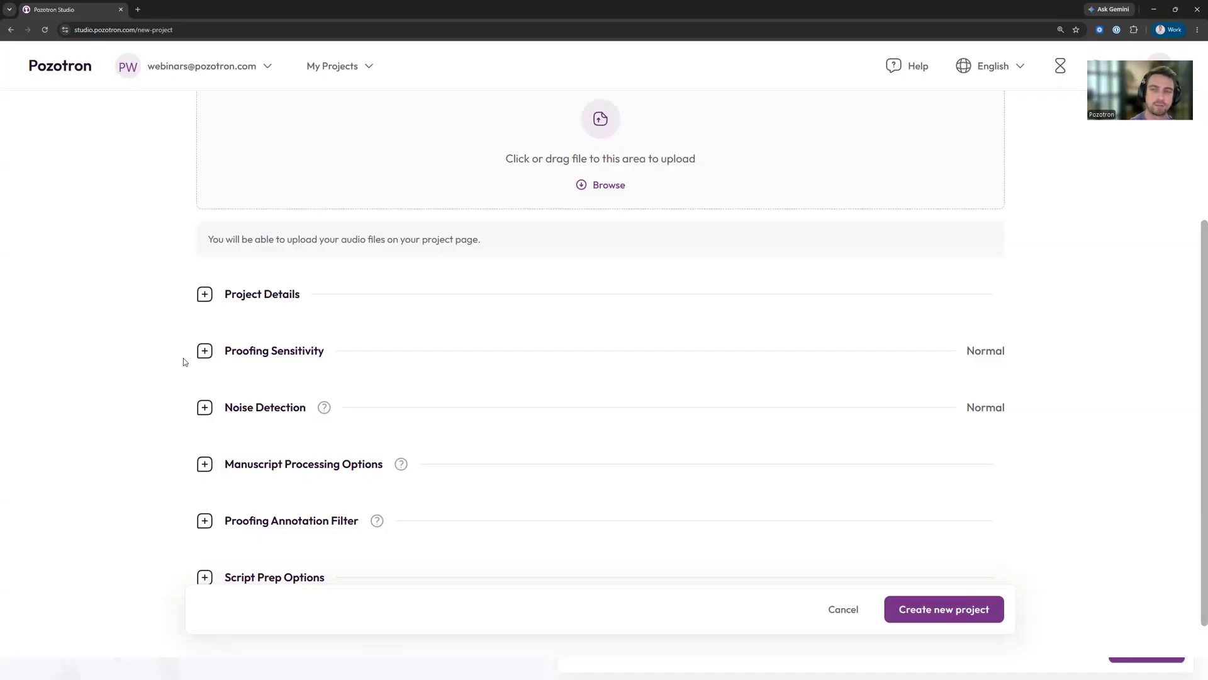
{"action": "scroll", "coordinate": [162, 375], "scroll_direction": "down", "scroll_amount": 1}
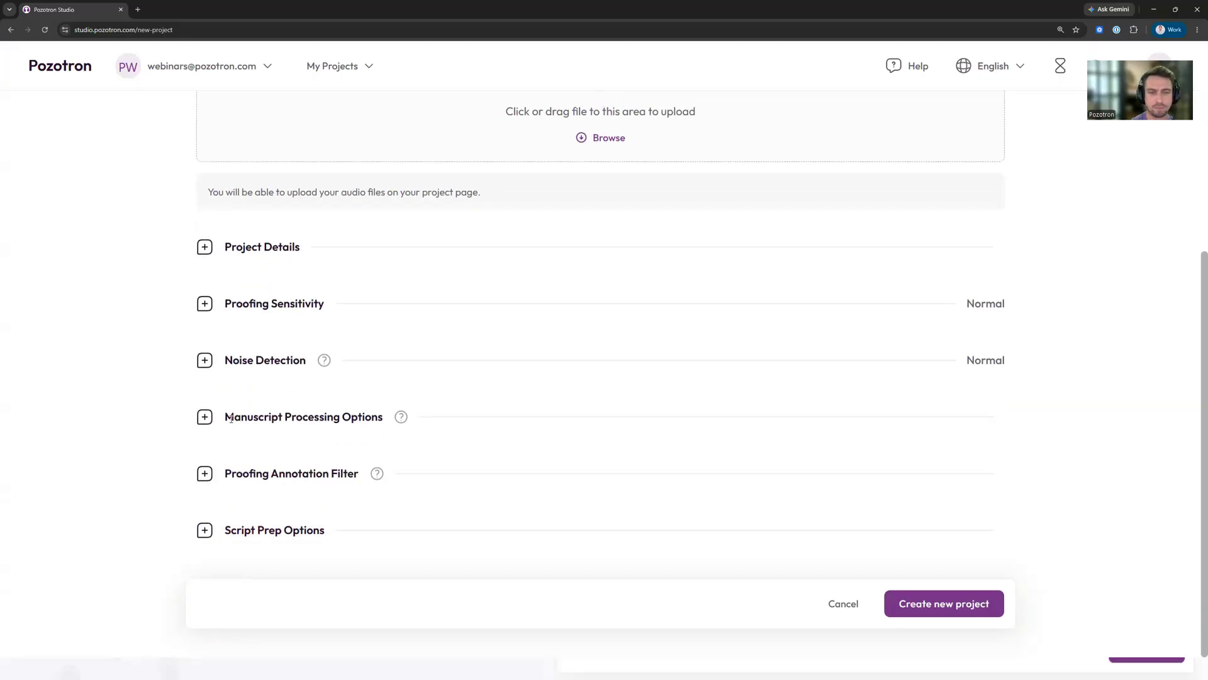
{"action": "left_click_drag", "start_coordinate": [225, 418], "coordinate": [383, 418]}
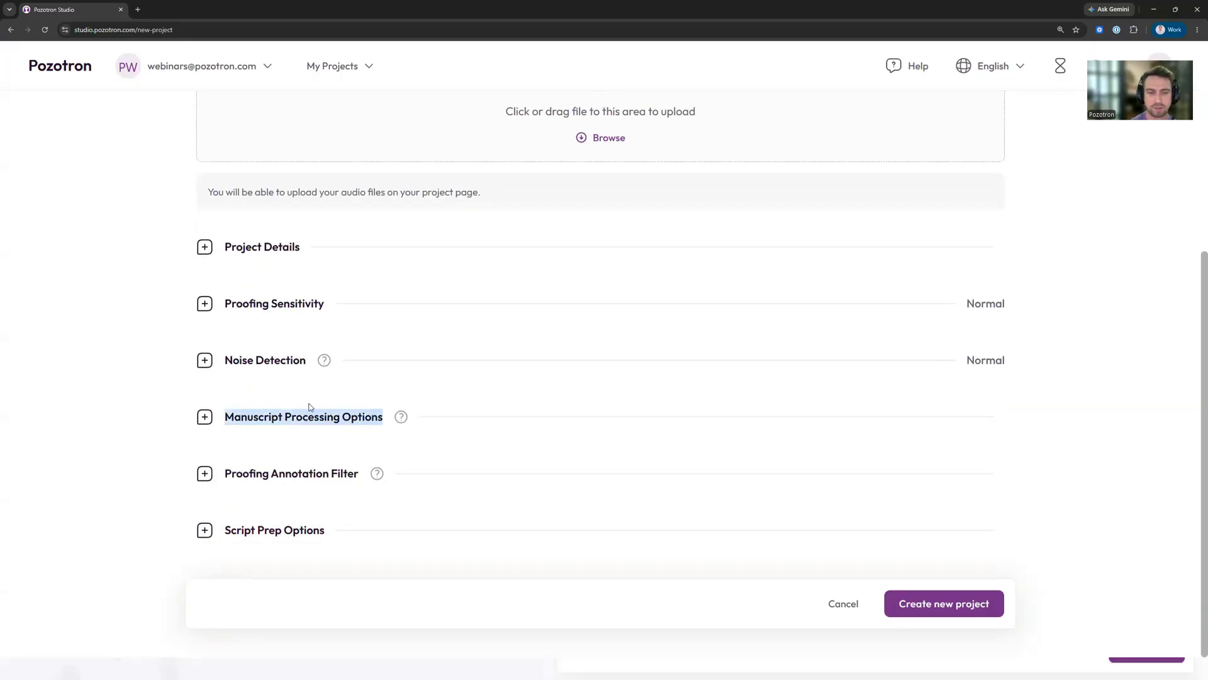
{"action": "left_click", "coordinate": [306, 399]}
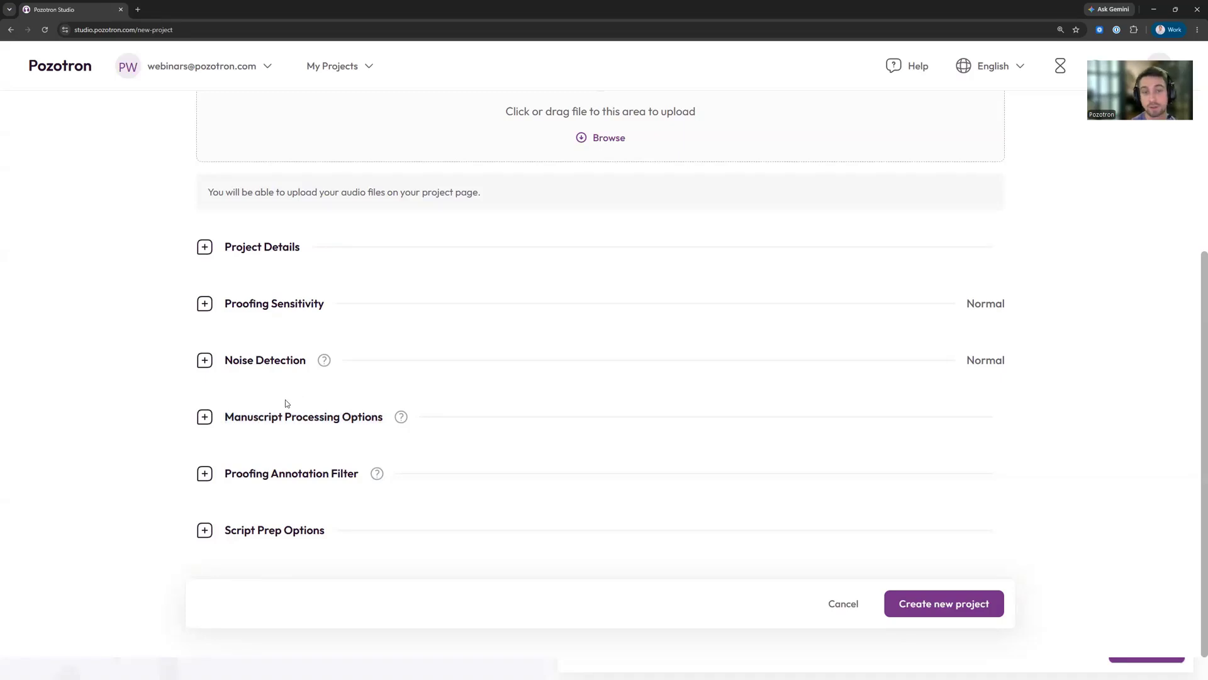
Enable PDF Annotations Handling, point out 'Remove crossed-out text', then collapse Manuscript Processing Options
{"action": "left_click", "coordinate": [188, 416]}
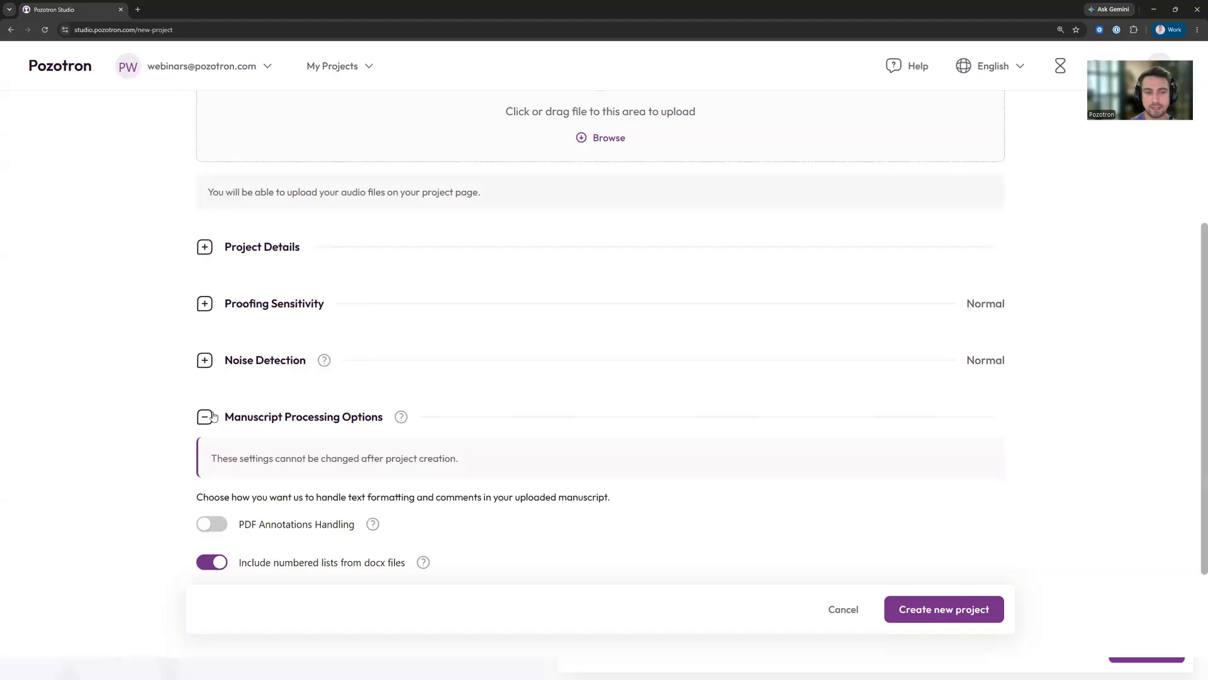
{"action": "scroll", "coordinate": [150, 412], "scroll_direction": "down", "scroll_amount": 1}
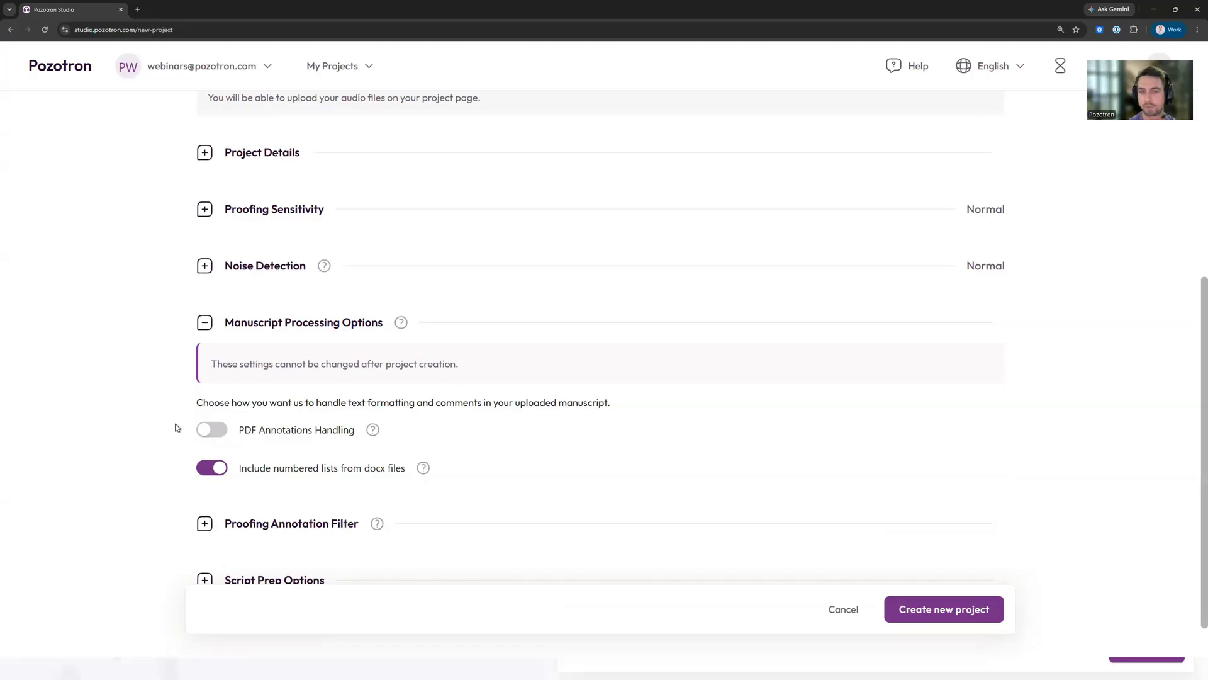
{"action": "left_click", "coordinate": [211, 430]}
{"action": "scroll", "coordinate": [148, 407], "scroll_direction": "down", "scroll_amount": 1}
{"action": "left_click_drag", "start_coordinate": [236, 375], "coordinate": [349, 380]}
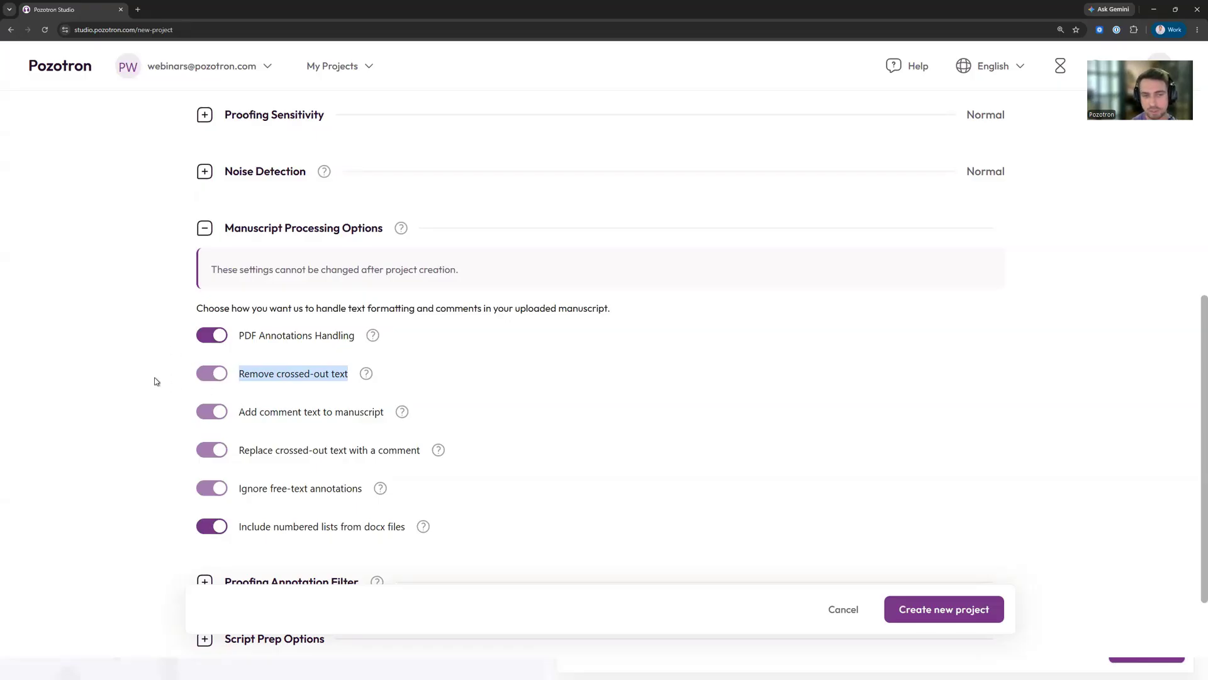
{"action": "scroll", "coordinate": [150, 399], "scroll_direction": "up", "scroll_amount": 1}
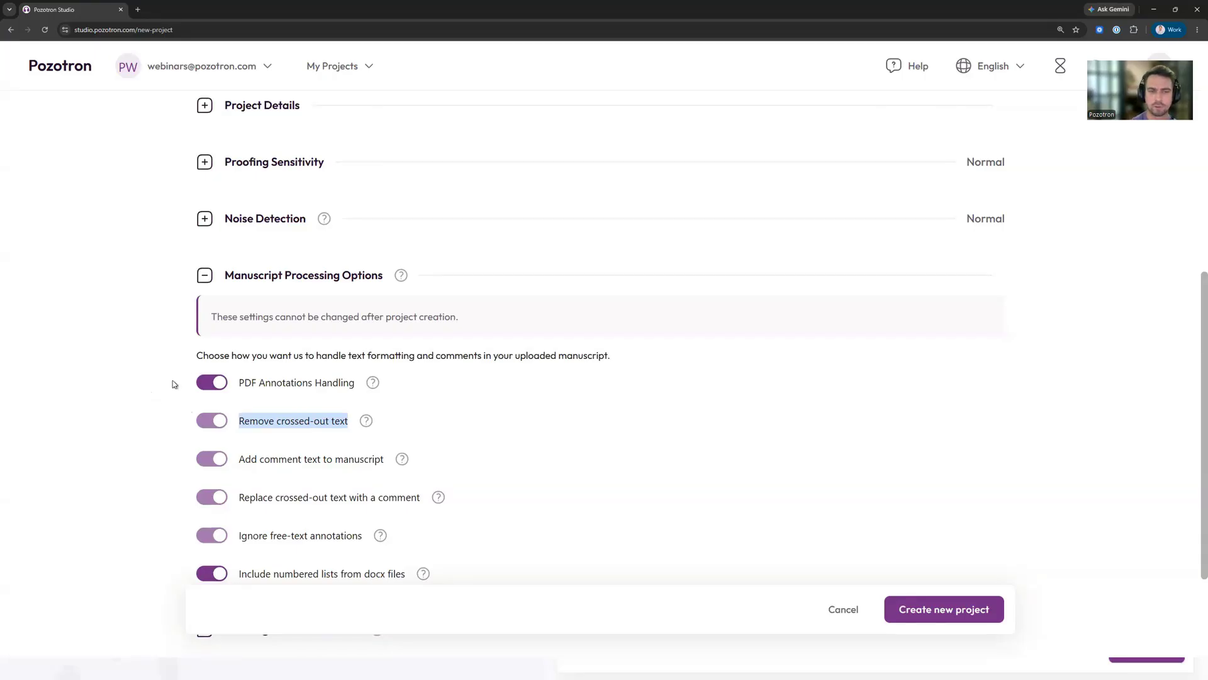
{"action": "left_click", "coordinate": [205, 277]}
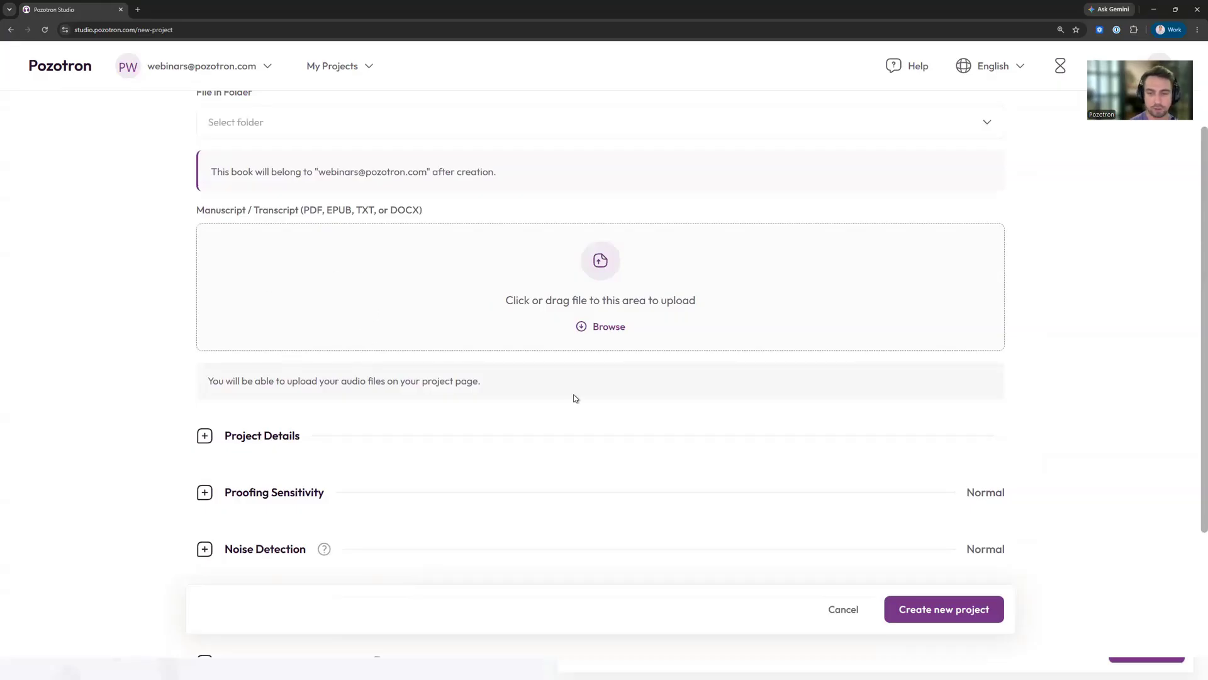
{"action": "left_click", "coordinate": [844, 609]}
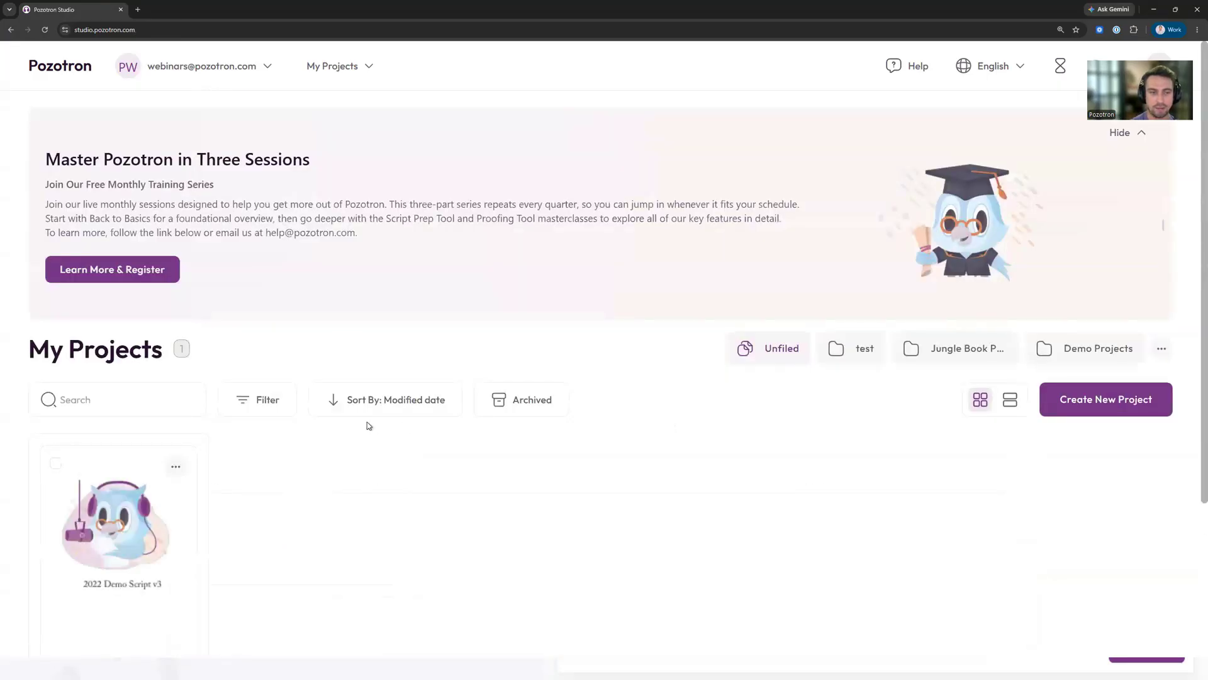
{"action": "scroll", "coordinate": [326, 426], "scroll_direction": "down", "scroll_amount": 2}
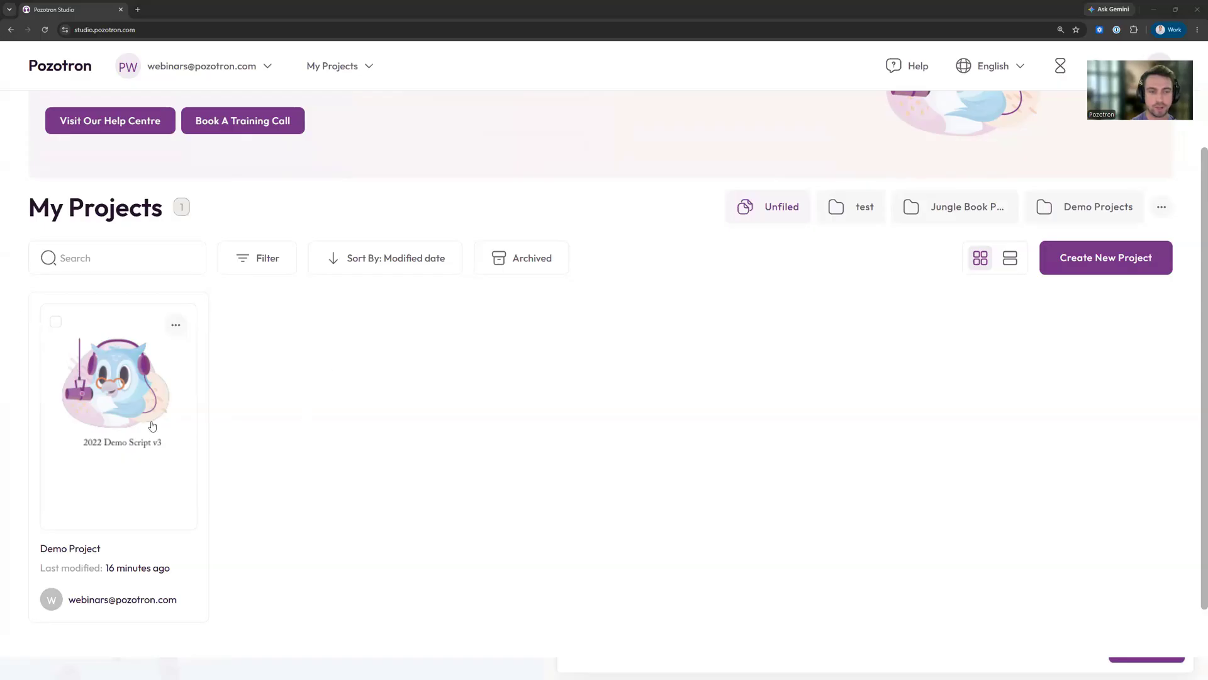
Open the Demo Project card and go to its Pronunciation Research page
{"action": "left_click", "coordinate": [115, 395]}
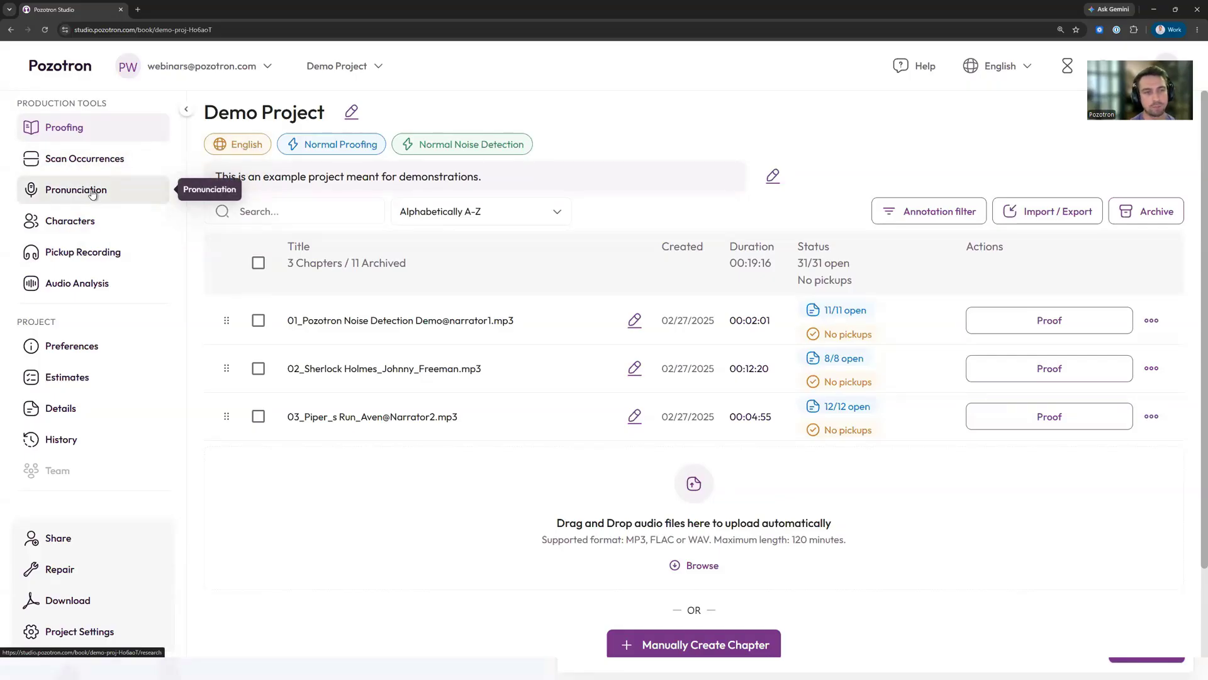
{"action": "left_click", "coordinate": [92, 193]}
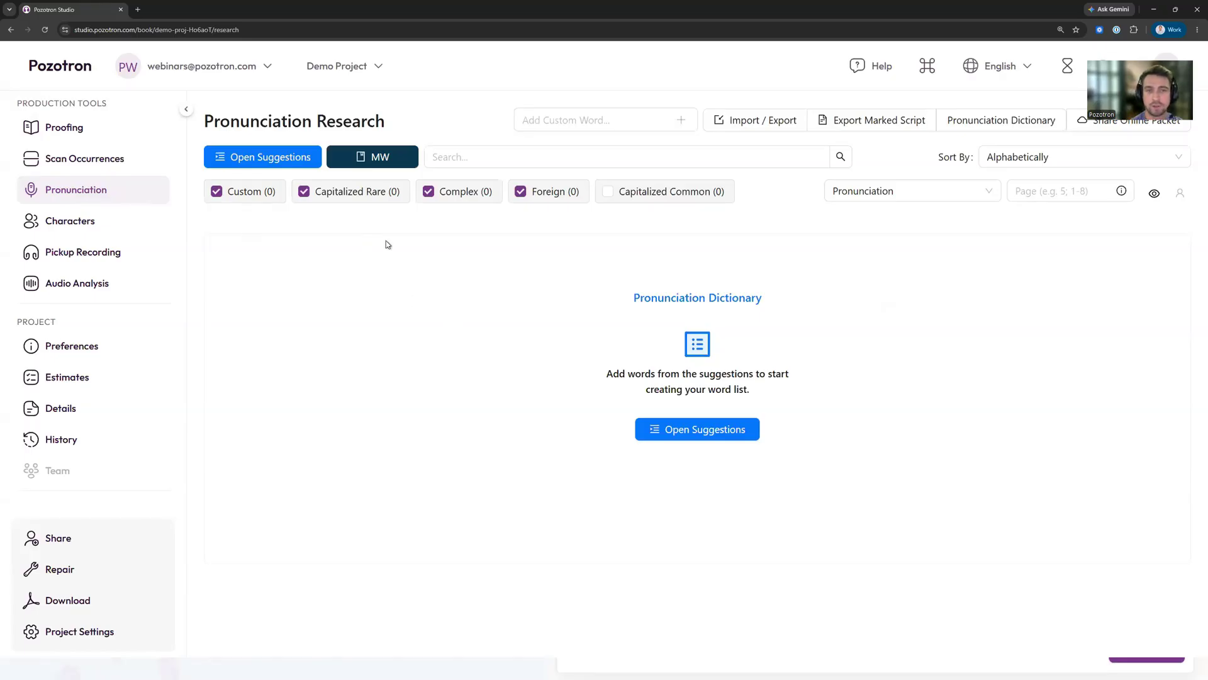
Check and dismiss the MW default dictionary prompt, then show the 21 suggested words
{"action": "left_click", "coordinate": [369, 161]}
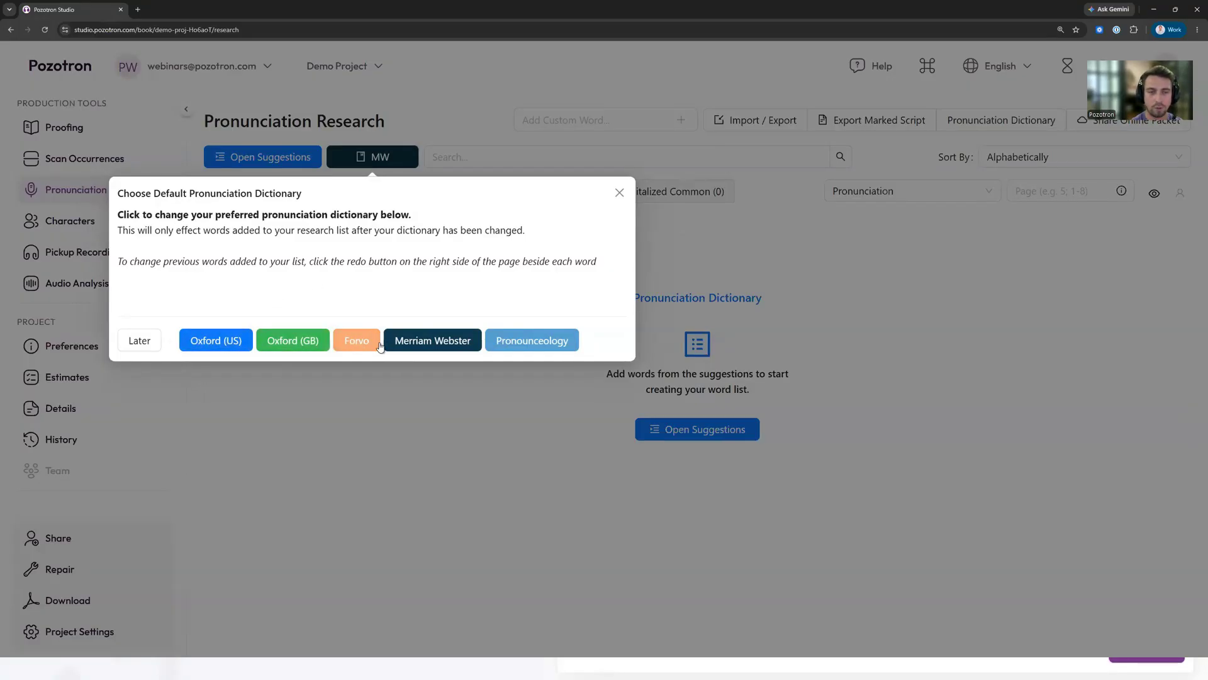
{"action": "left_click", "coordinate": [532, 340]}
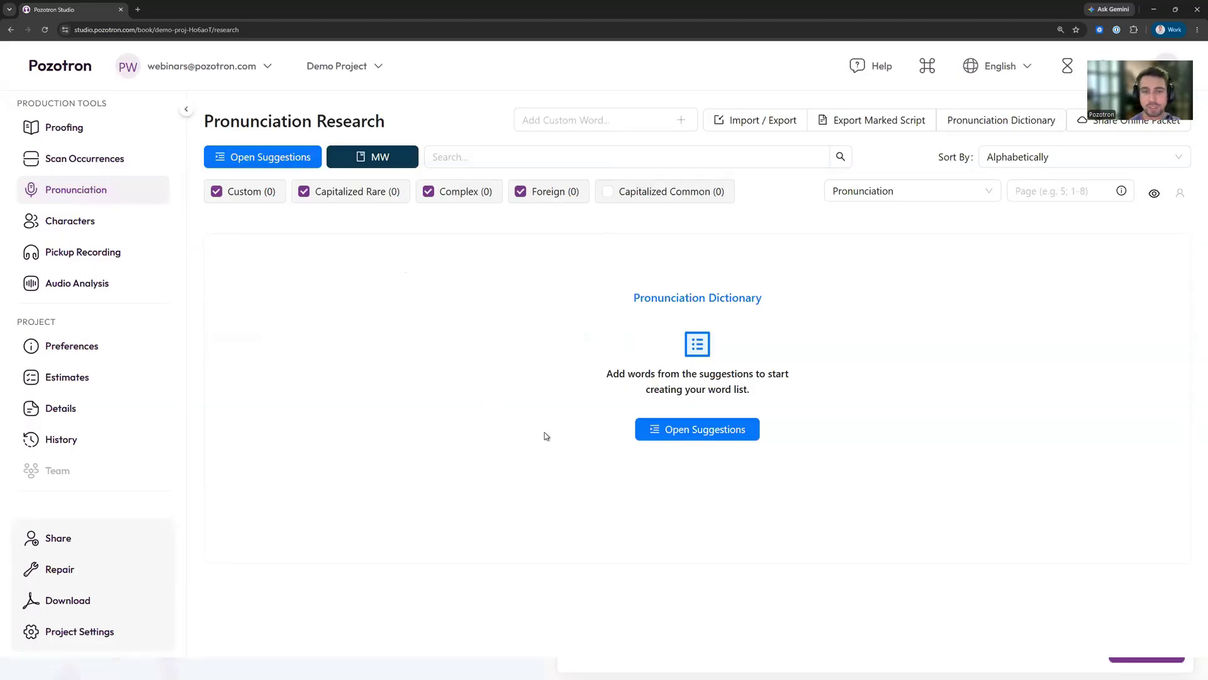
{"action": "left_click", "coordinate": [700, 430]}
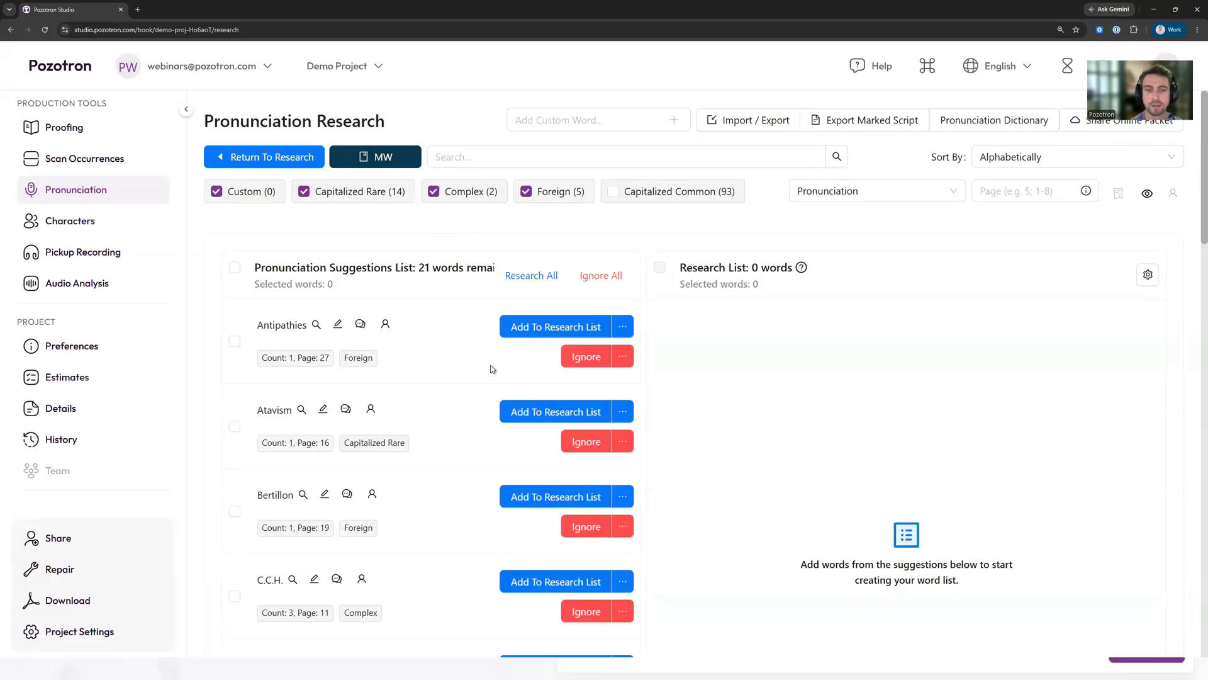
Add Antipathies to the Research List and zoom out to view its an-ˈti-pa-thē spelling
{"action": "left_click", "coordinate": [518, 327]}
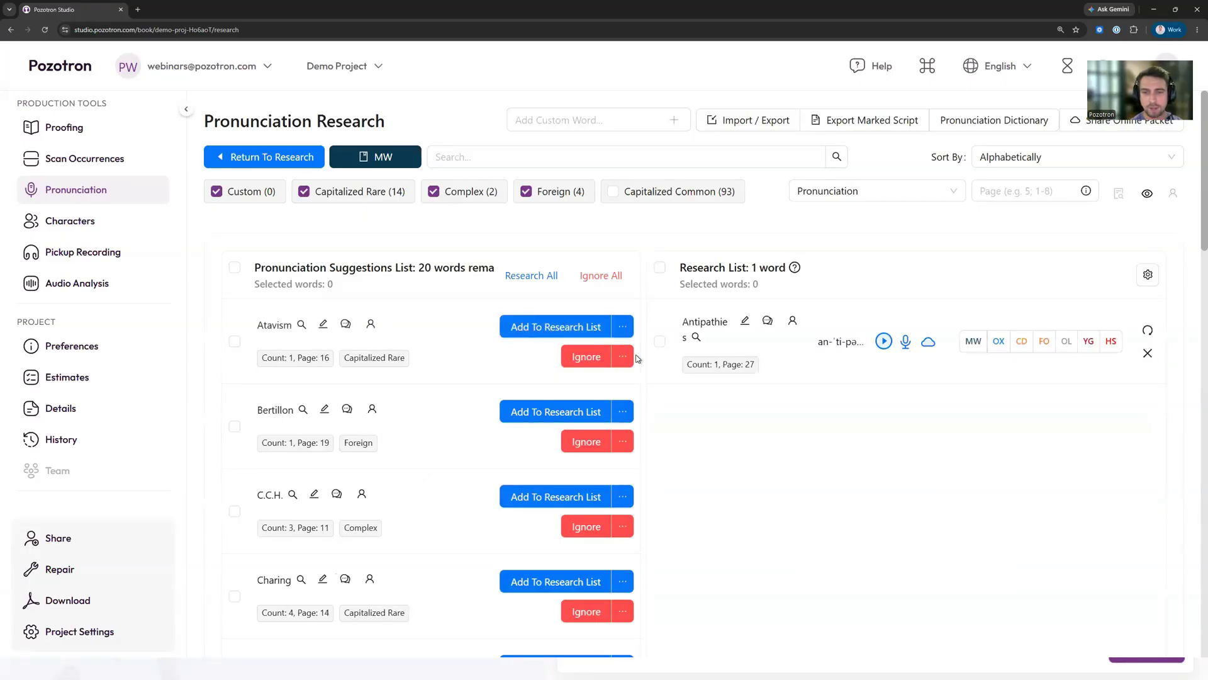
{"action": "key", "text": "ctrl+minus"}
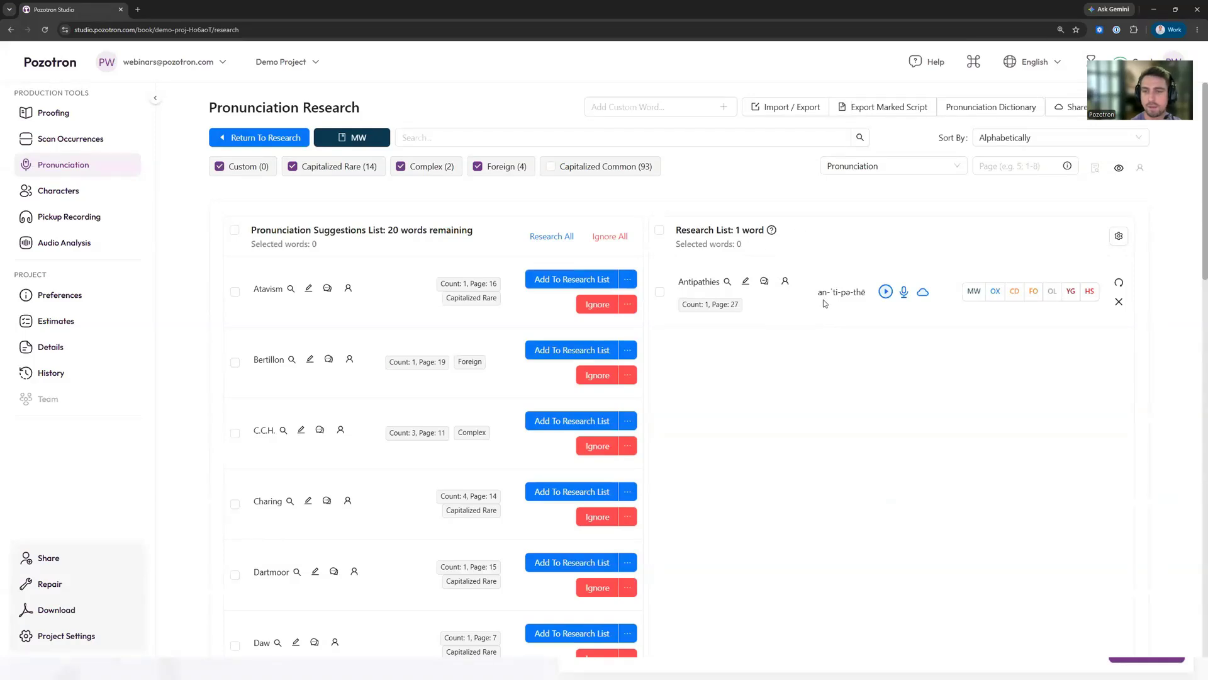
{"action": "left_click_drag", "start_coordinate": [818, 293], "coordinate": [869, 298]}
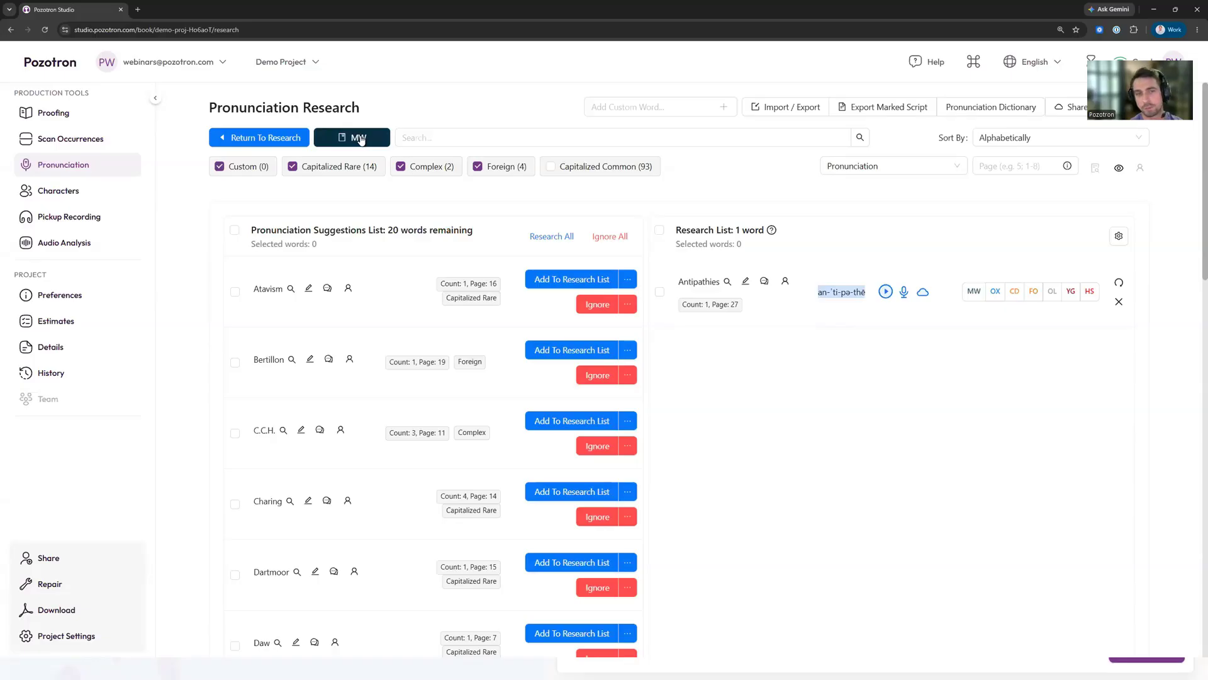
{"action": "left_click", "coordinate": [832, 353]}
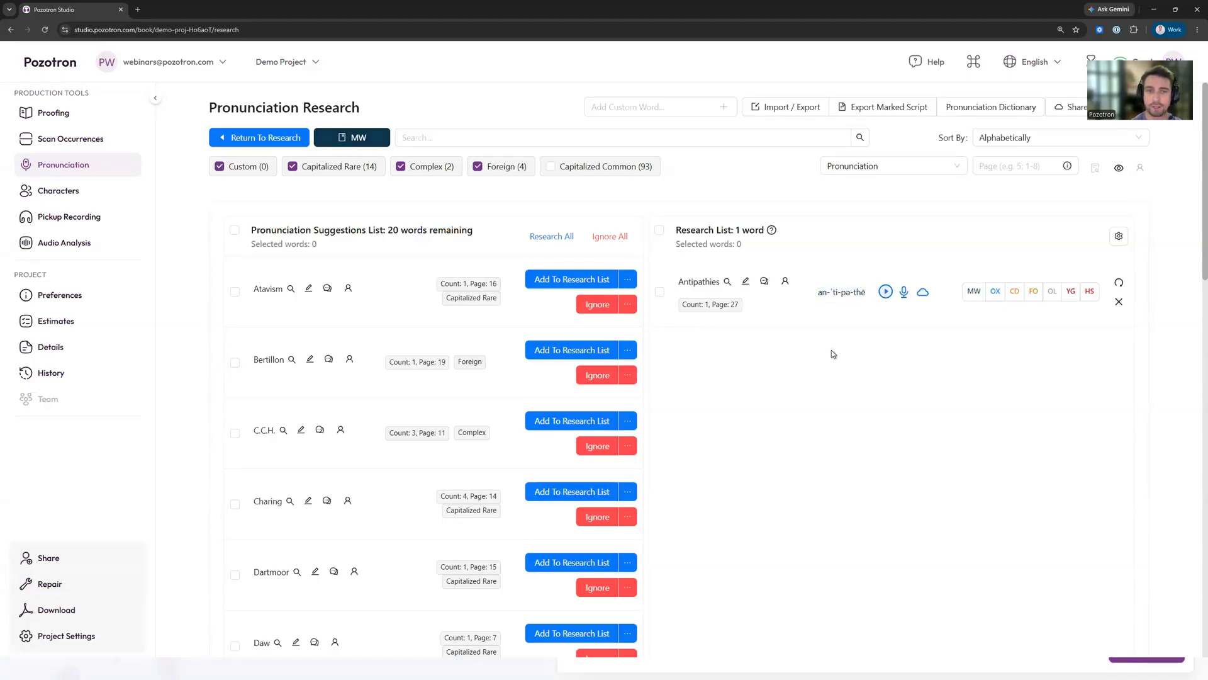
Compare alternative pronunciations for Antipathies and choose Oxford Dictionaries [GB] anˈtɪpəθi
{"action": "left_click", "coordinate": [923, 294]}
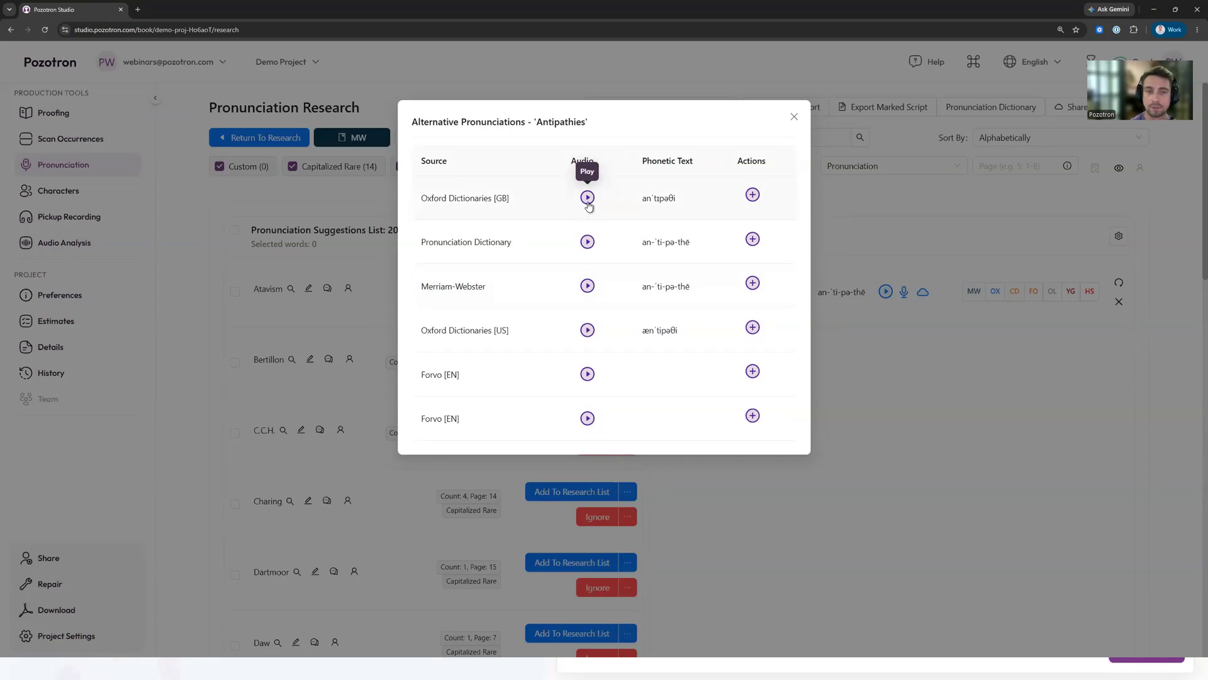
{"action": "left_click", "coordinate": [587, 287]}
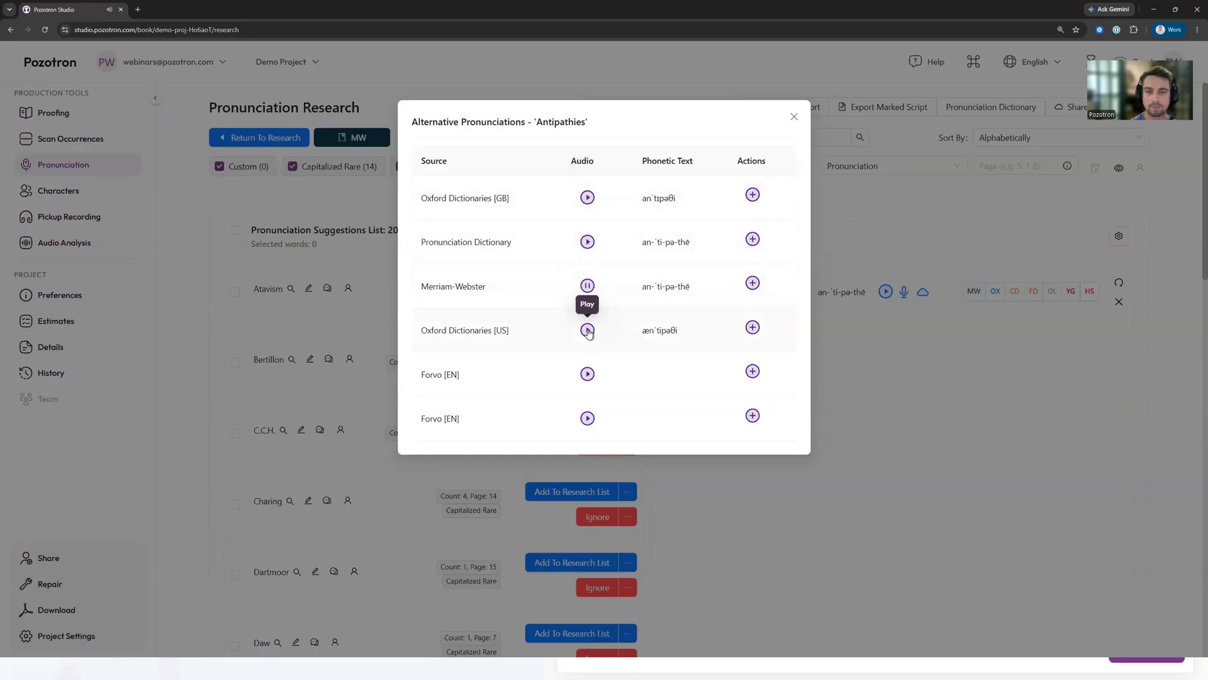
{"action": "left_click", "coordinate": [587, 375]}
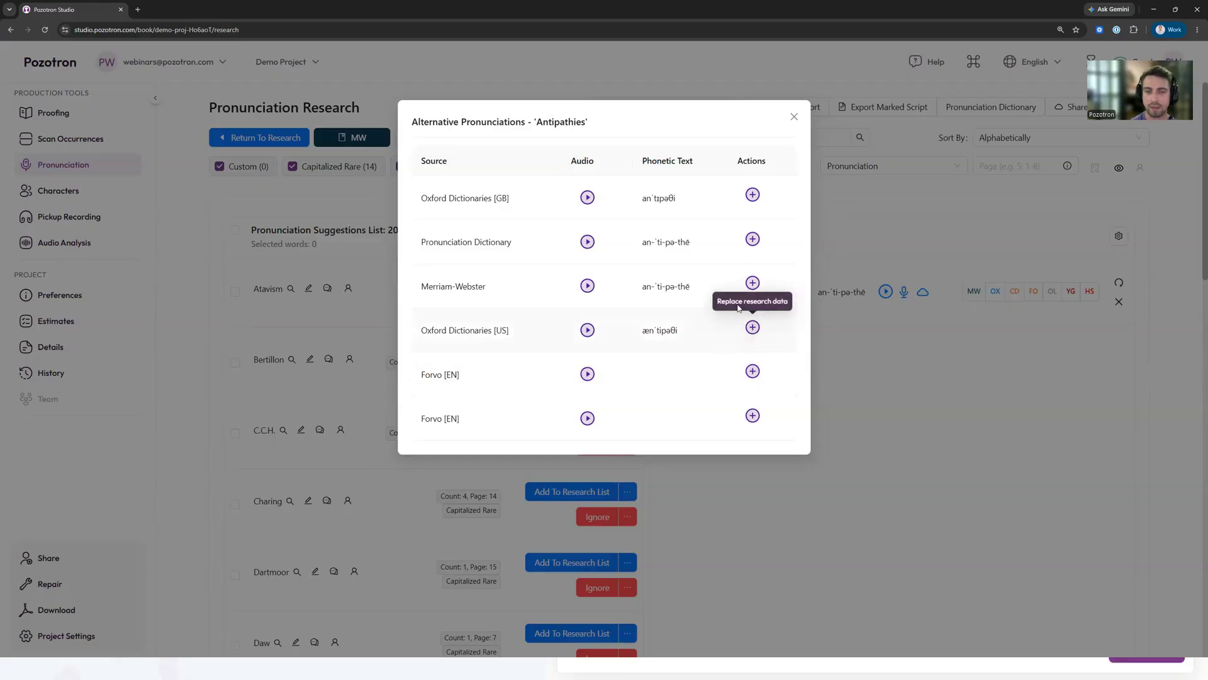
{"action": "left_click", "coordinate": [753, 195]}
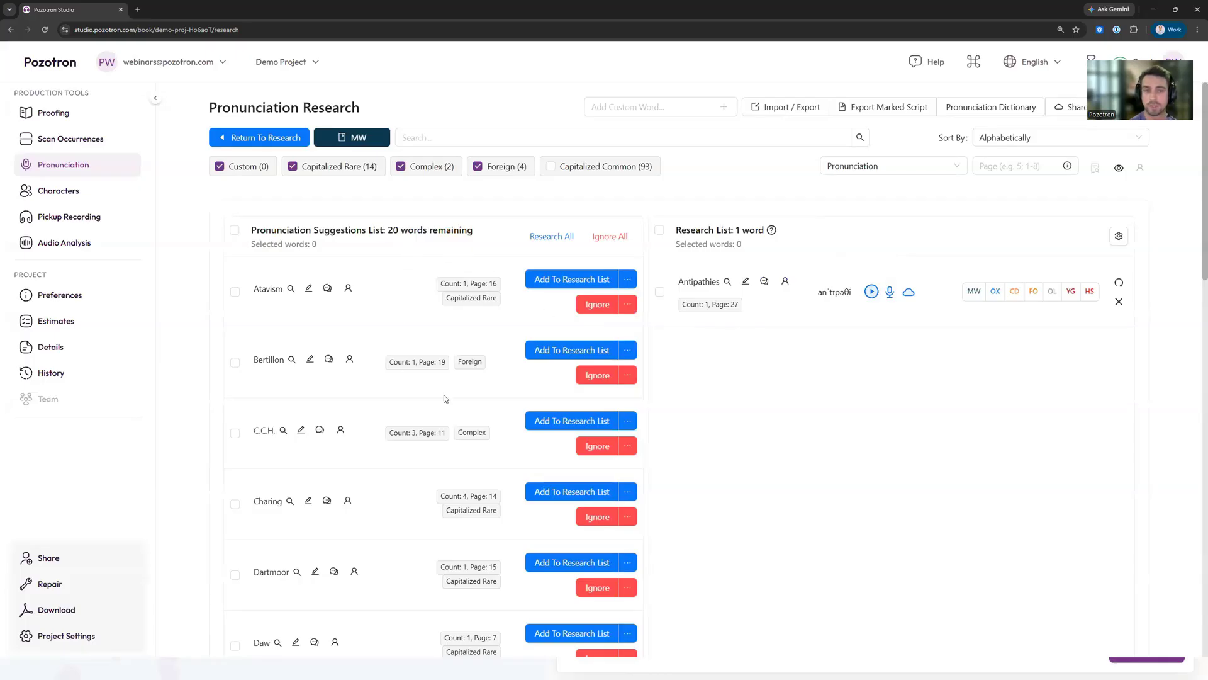
Add Atavism and Bertillon to the Research List and ignore the C.C.H. suggestion
{"action": "left_click", "coordinate": [562, 283]}
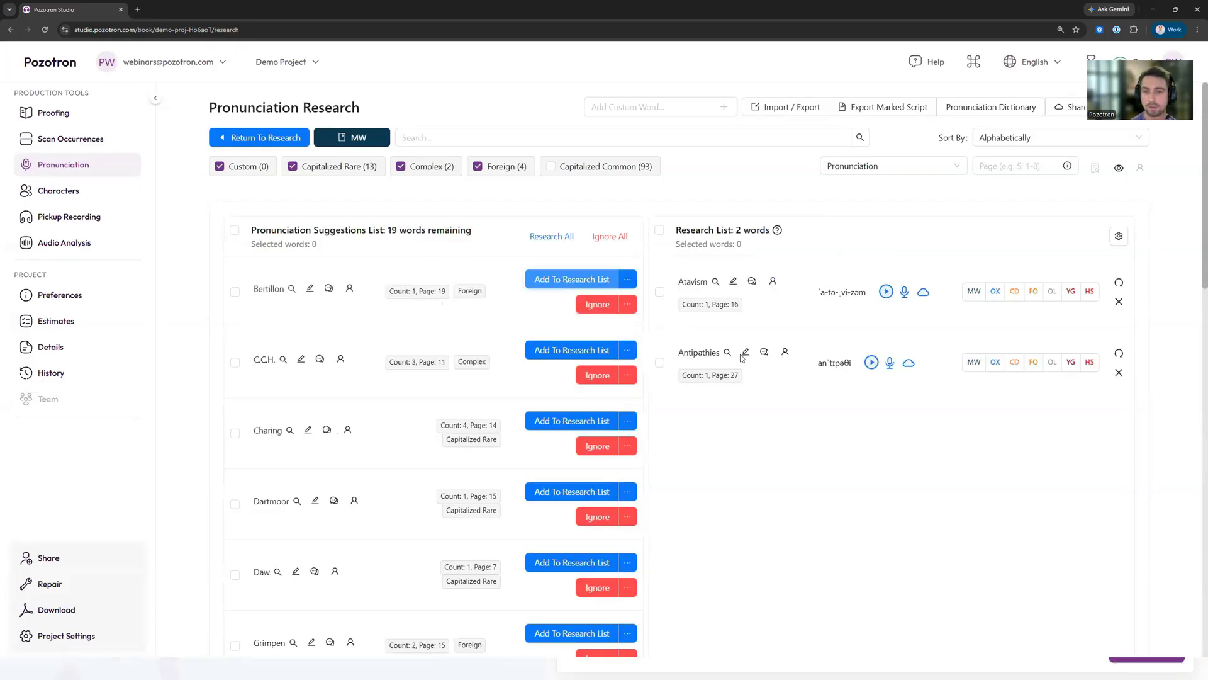
{"action": "left_click", "coordinate": [569, 282]}
{"action": "left_click", "coordinate": [596, 305]}
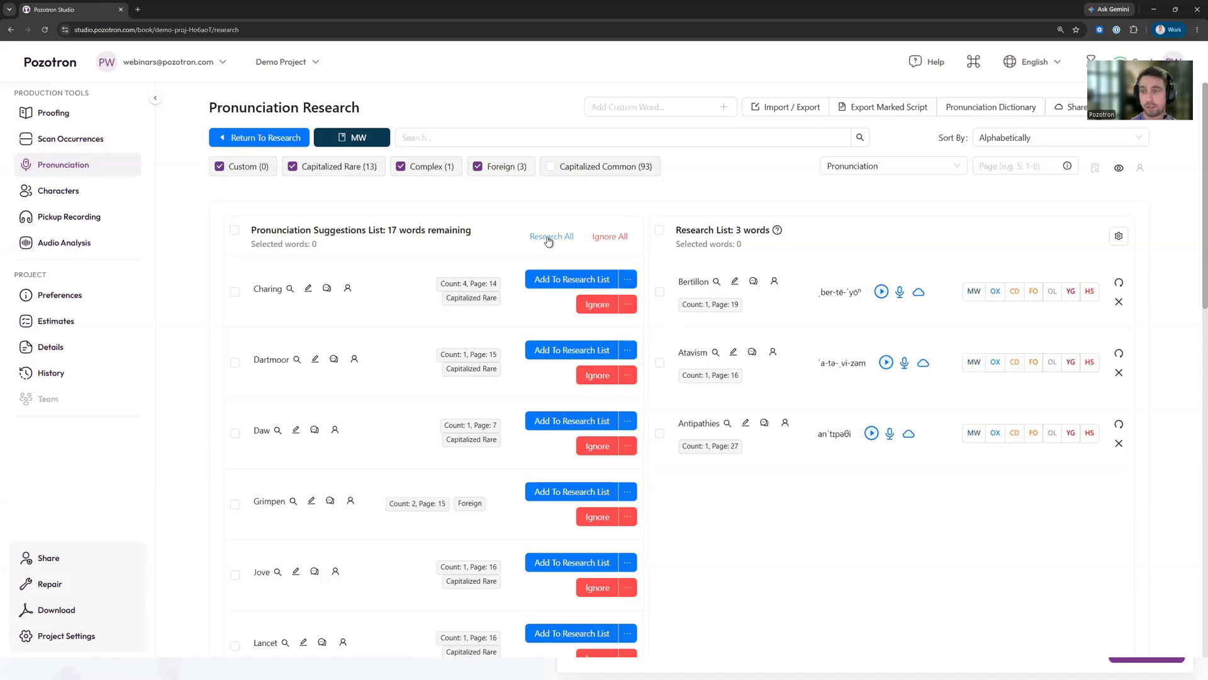
{"action": "scroll", "coordinate": [402, 323], "scroll_direction": "down", "scroll_amount": 1}
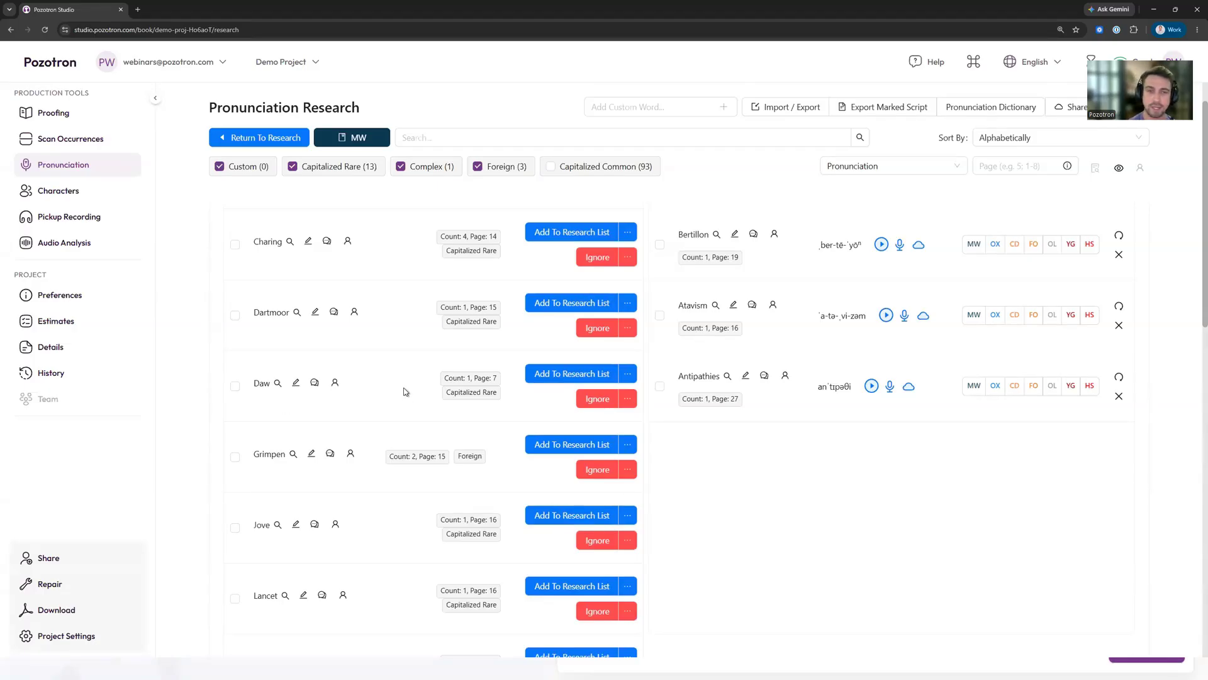
{"action": "scroll", "coordinate": [406, 391], "scroll_direction": "up", "scroll_amount": 1}
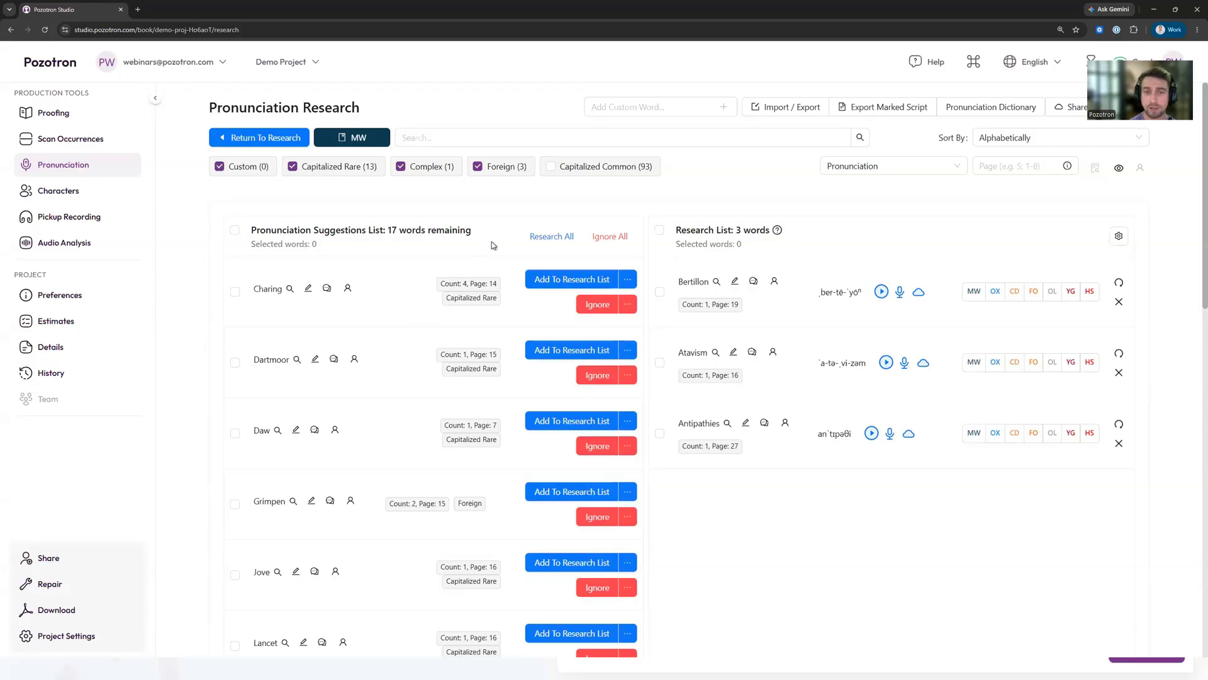
Research all remaining suggestions, check the process list, and go back to Pronunciation
{"action": "left_click", "coordinate": [548, 238]}
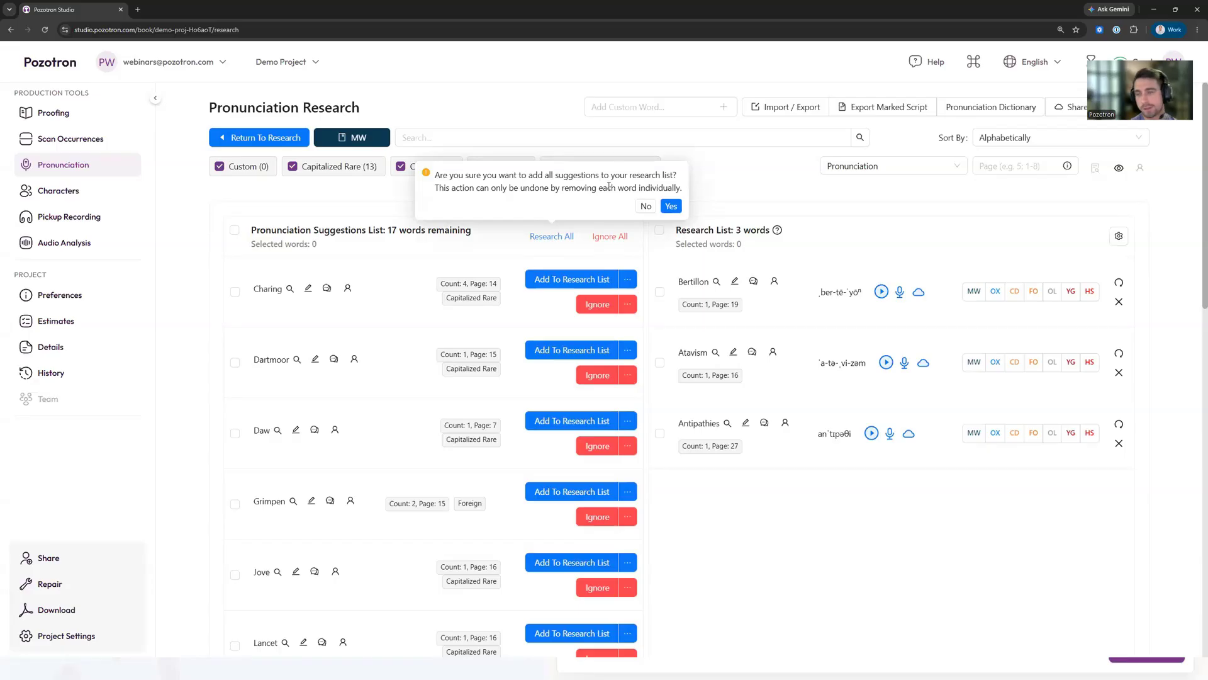
{"action": "left_click", "coordinate": [670, 207]}
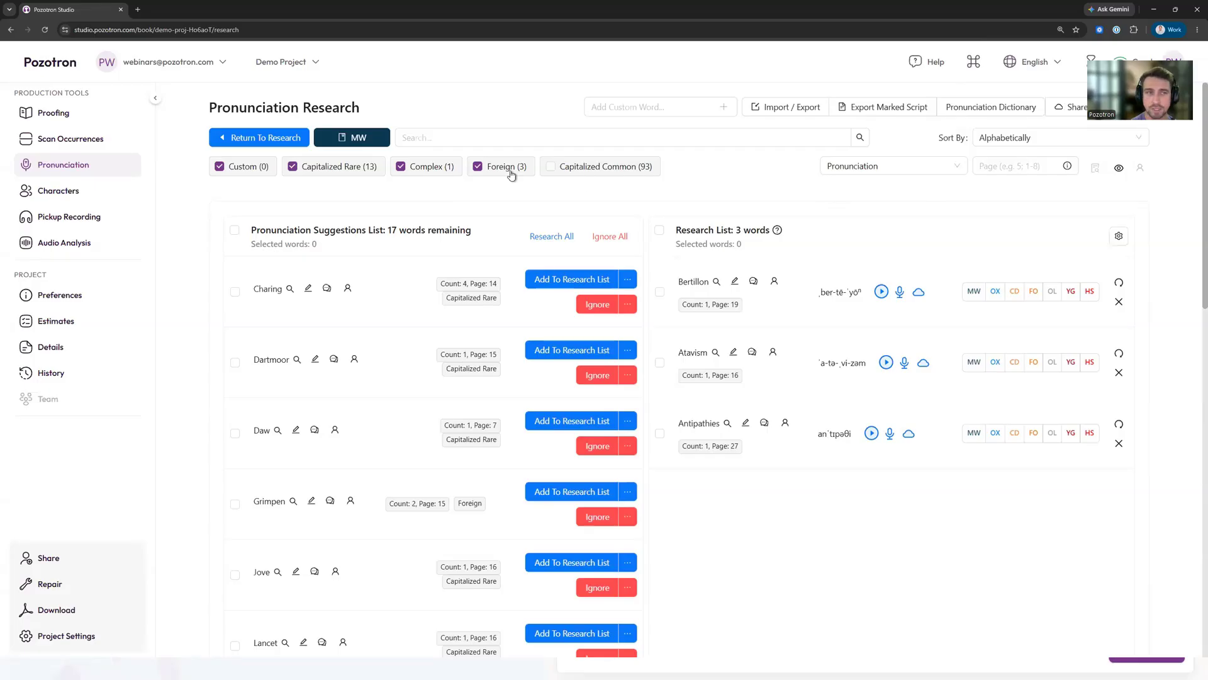
{"action": "left_click", "coordinate": [63, 114]}
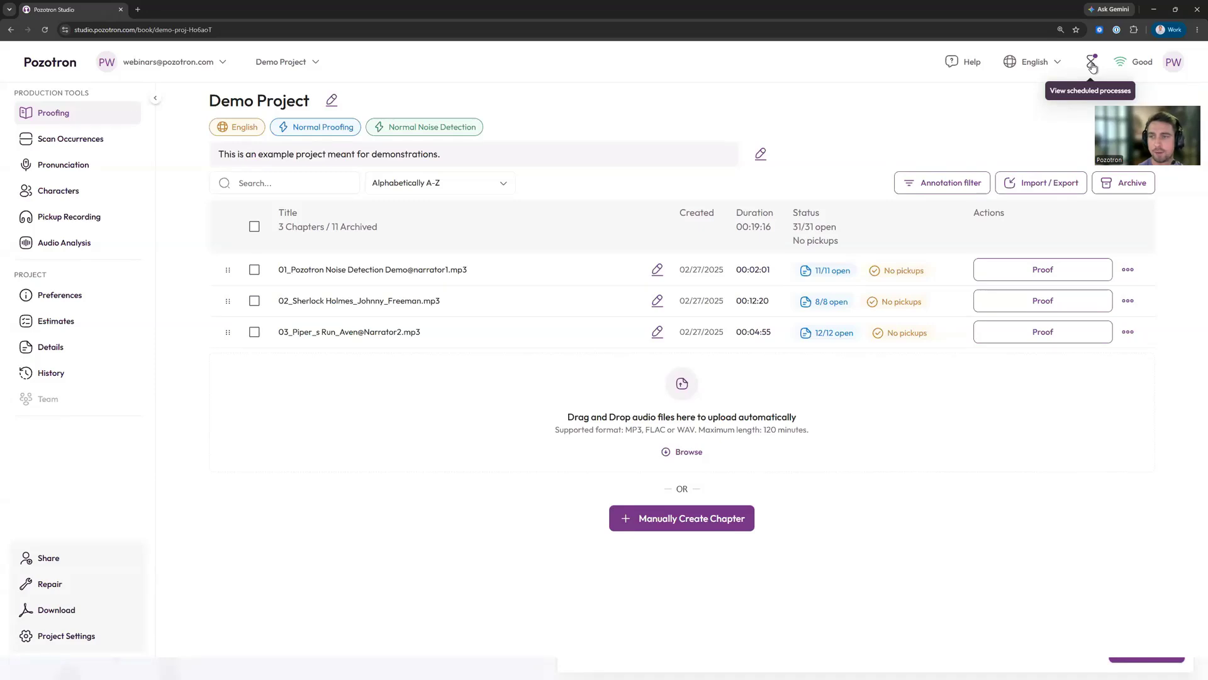
{"action": "left_click", "coordinate": [1092, 67]}
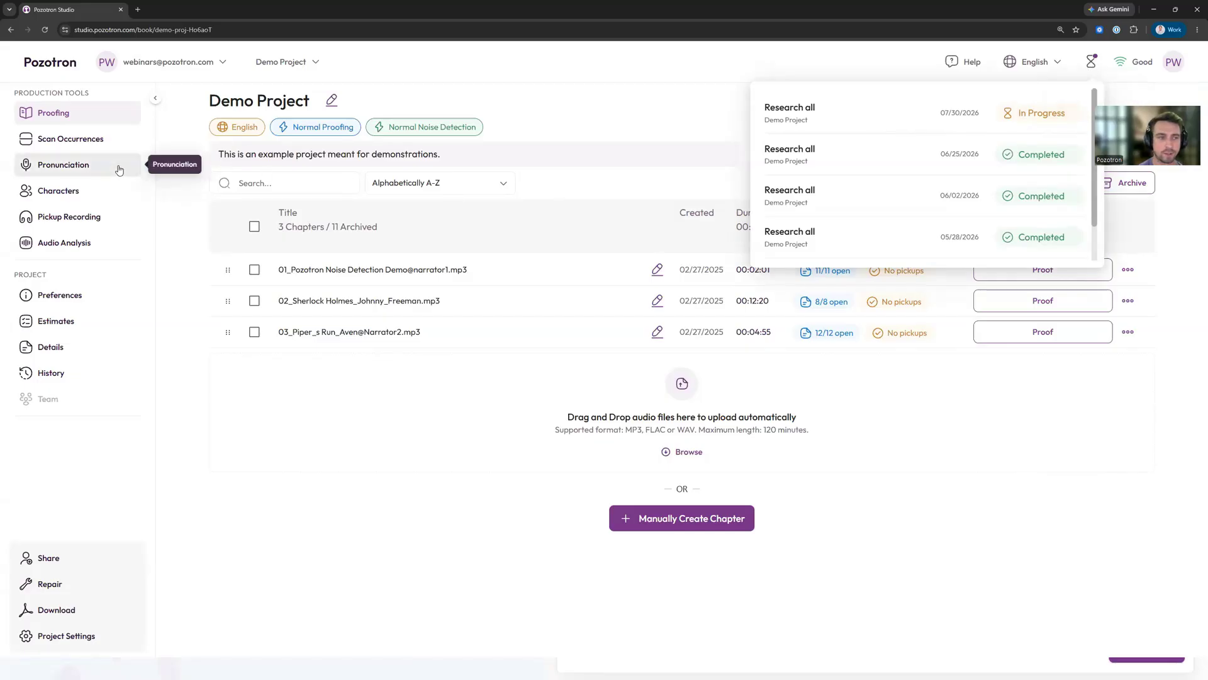
{"action": "left_click", "coordinate": [580, 89]}
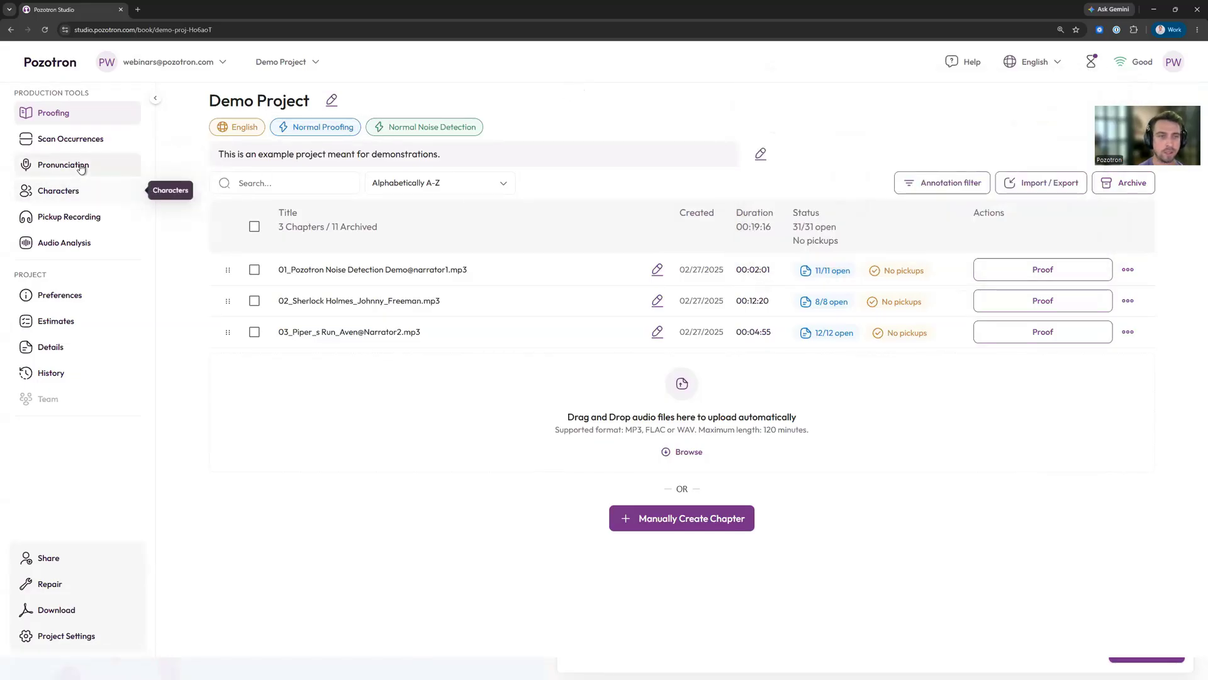
{"action": "left_click", "coordinate": [82, 167]}
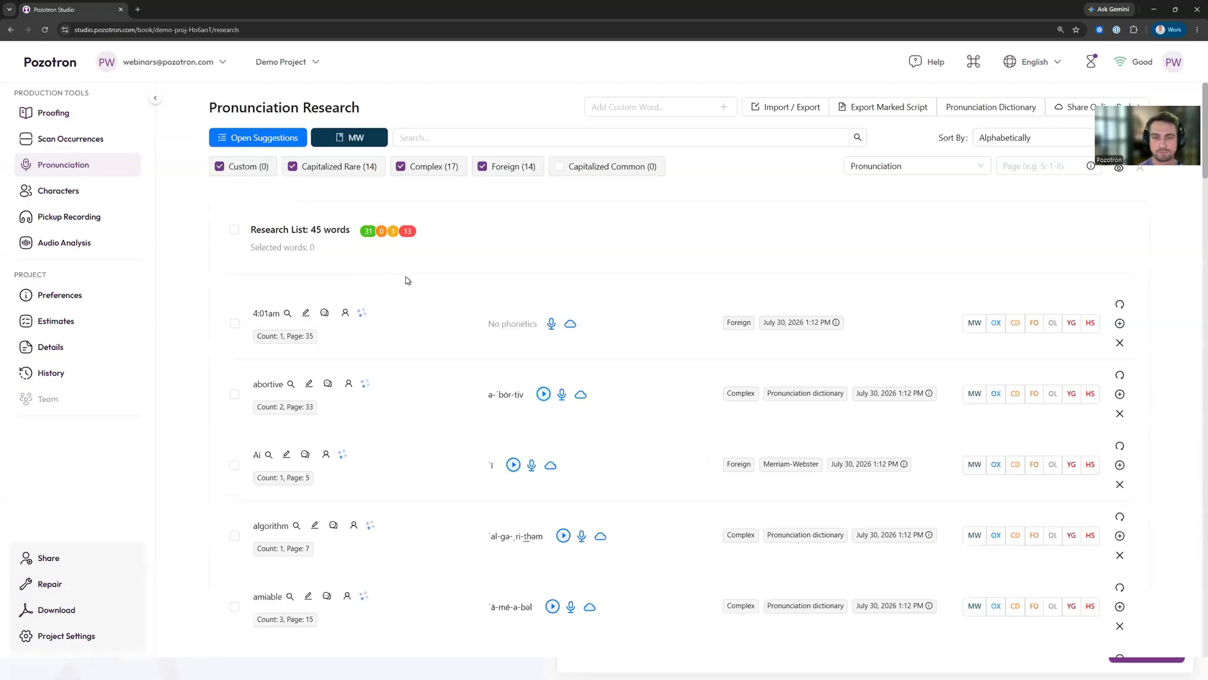
Remove 4:01am and Ai from the research list, then close the suggestions view on 43 words
{"action": "scroll", "coordinate": [410, 293], "scroll_direction": "down", "scroll_amount": 2}
{"action": "scroll", "coordinate": [413, 292], "scroll_direction": "down", "scroll_amount": 4}
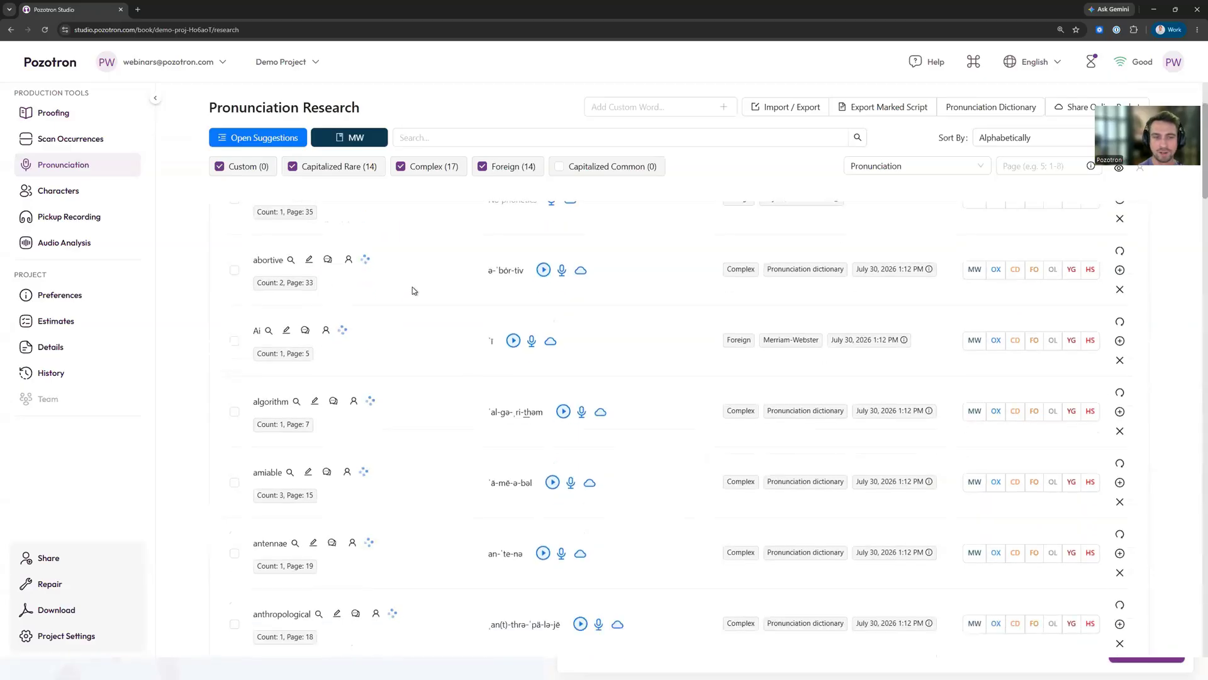
{"action": "scroll", "coordinate": [420, 331], "scroll_direction": "up", "scroll_amount": 3}
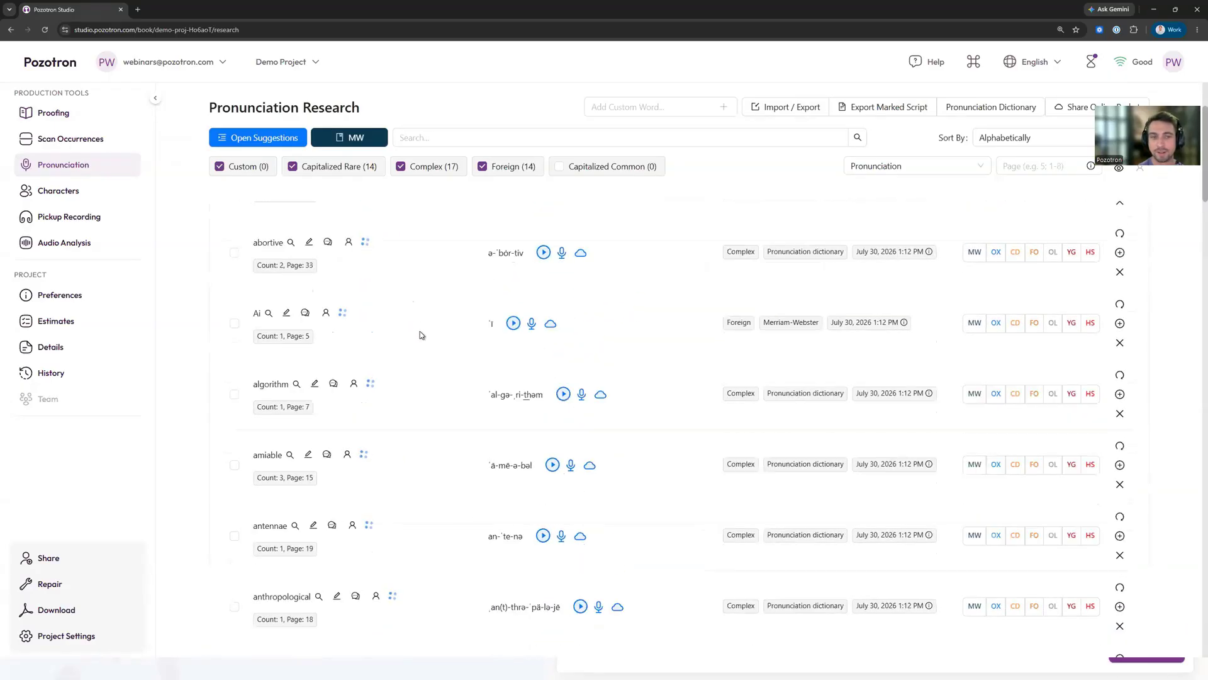
{"action": "scroll", "coordinate": [391, 336], "scroll_direction": "up", "scroll_amount": 3}
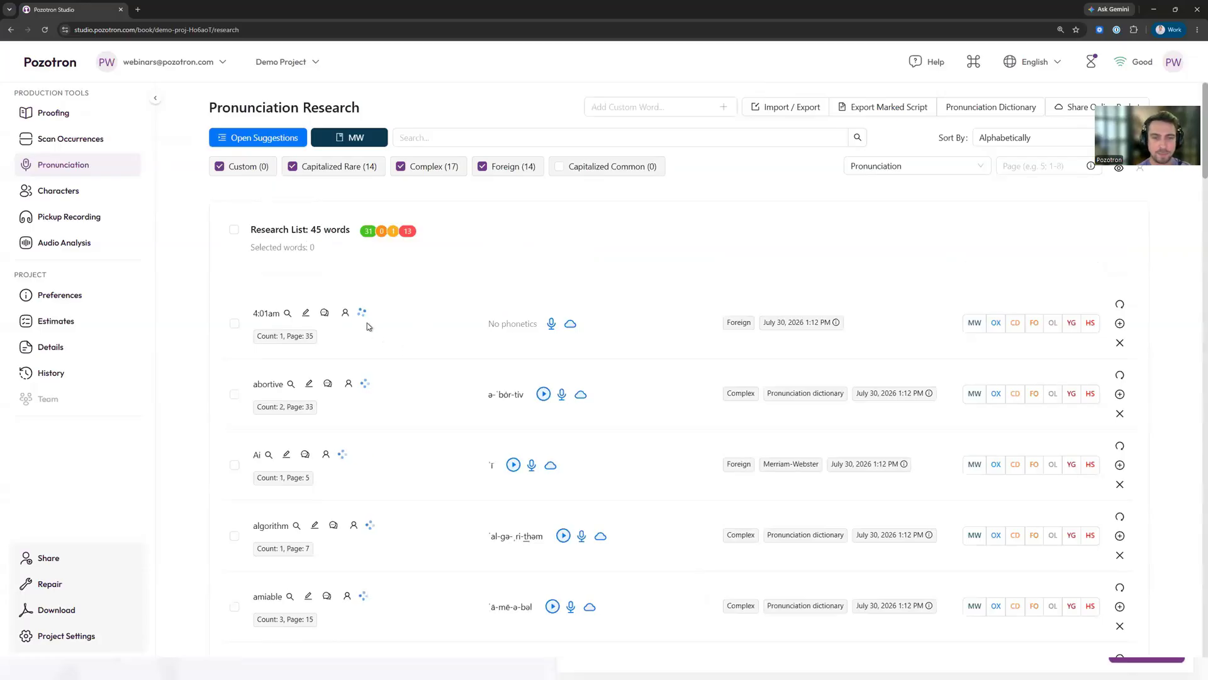
{"action": "scroll", "coordinate": [378, 334], "scroll_direction": "down", "scroll_amount": 3}
{"action": "scroll", "coordinate": [368, 315], "scroll_direction": "up", "scroll_amount": 2}
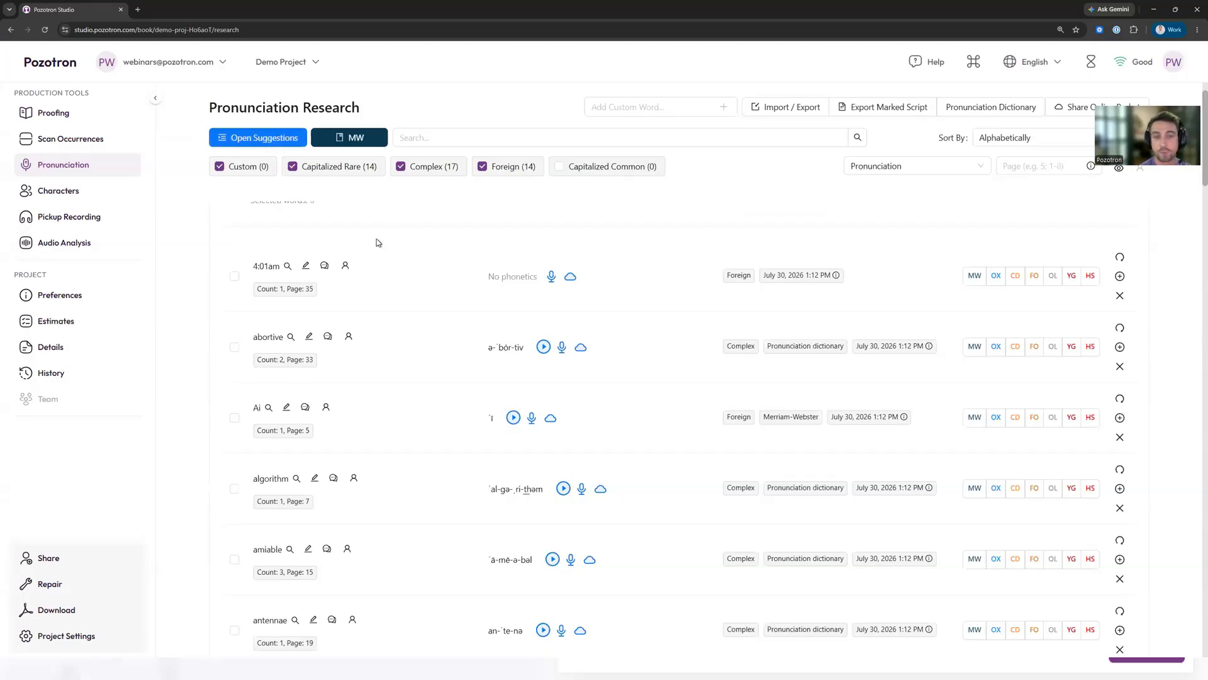
{"action": "left_click", "coordinate": [1120, 296]}
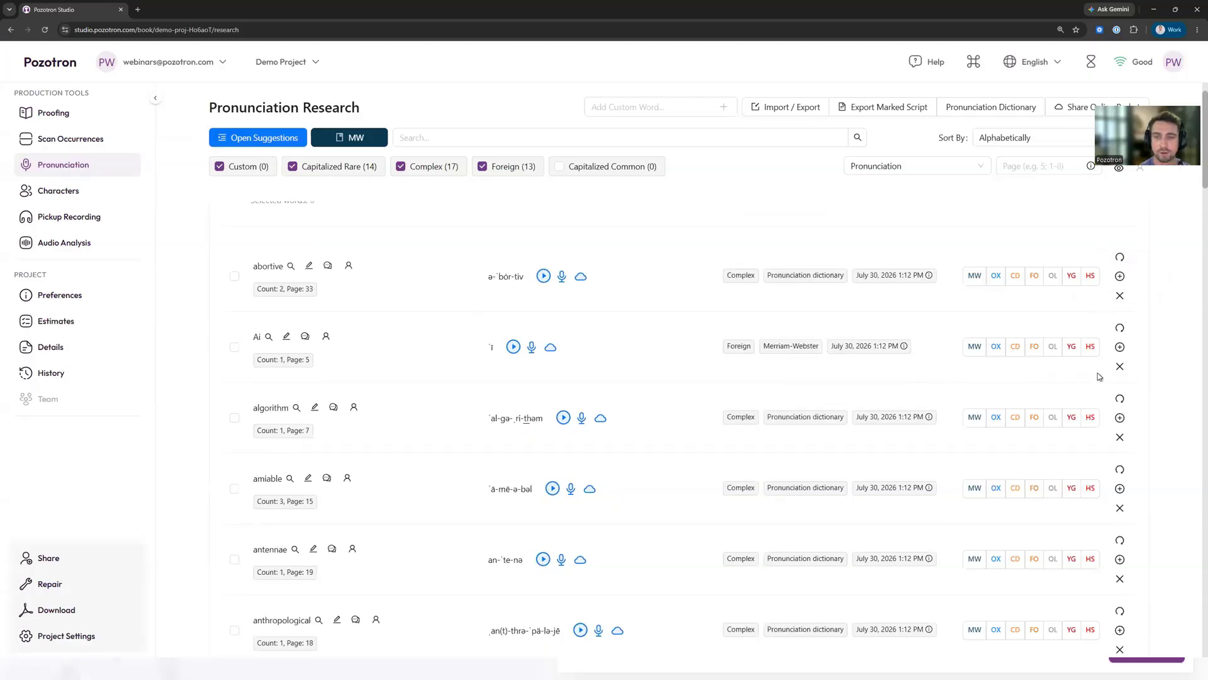
{"action": "left_click", "coordinate": [1121, 367]}
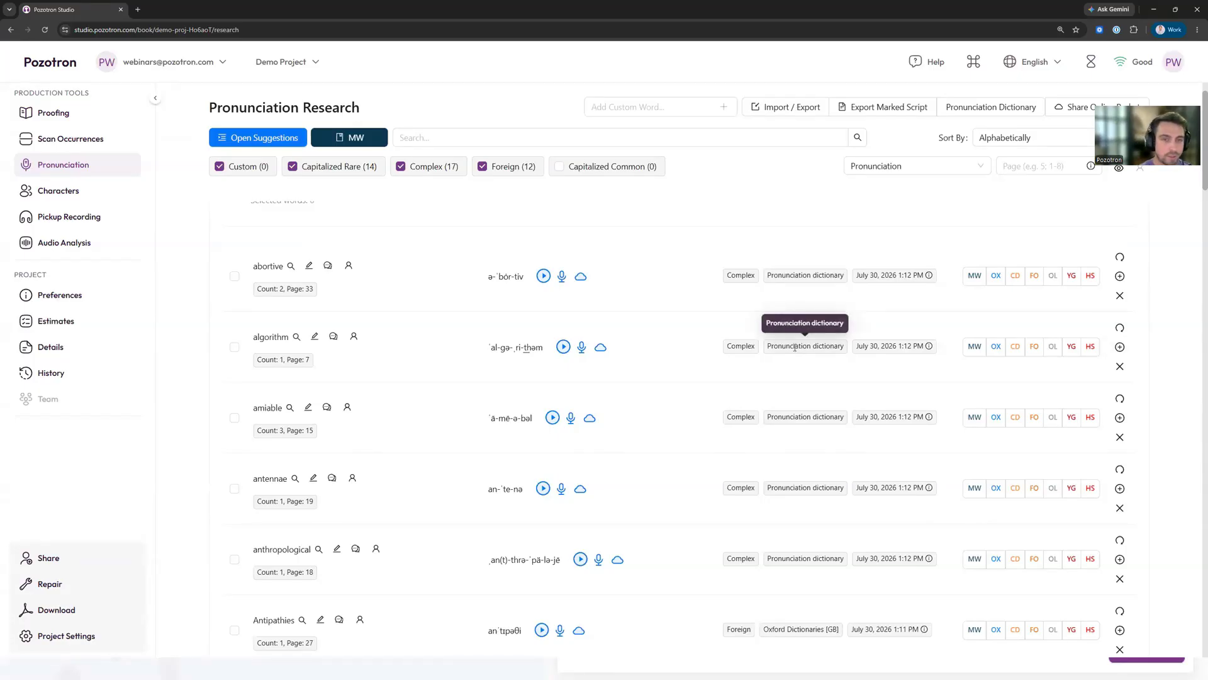
{"action": "left_click", "coordinate": [255, 142]}
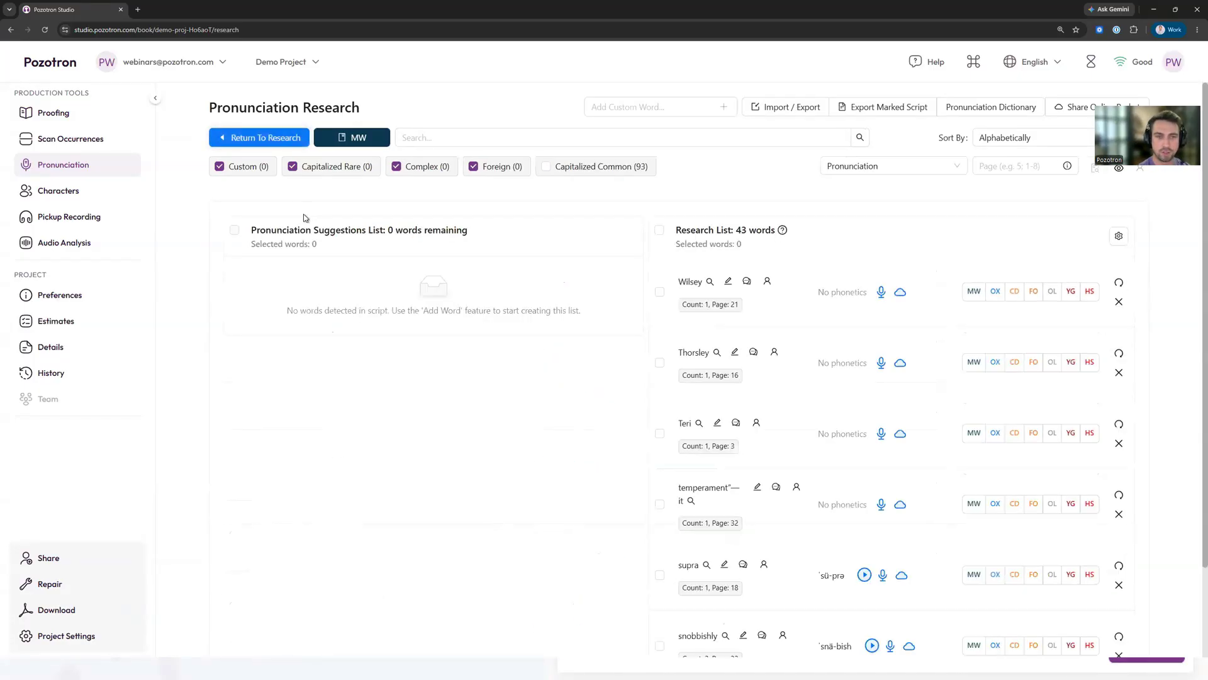
{"action": "left_click", "coordinate": [261, 142]}
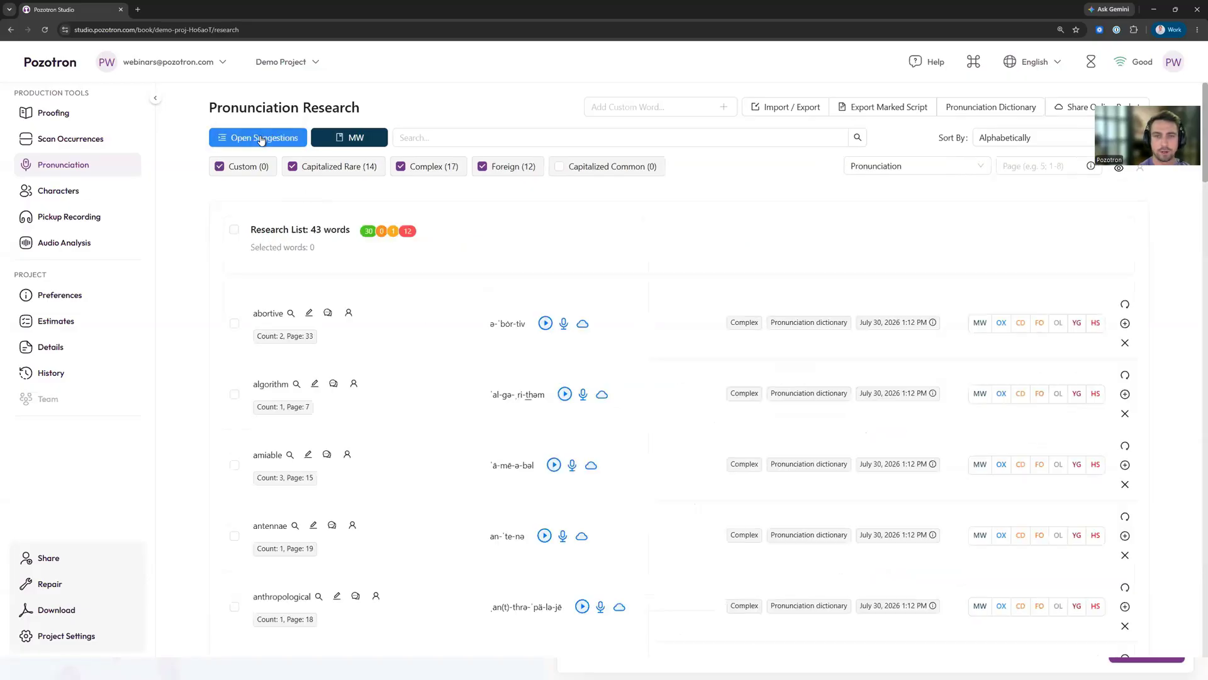
Add Johnny as a custom word to the research list
{"action": "left_click", "coordinate": [613, 110]}
{"action": "type", "text": "Johnny"}
{"action": "key", "text": "Return"}
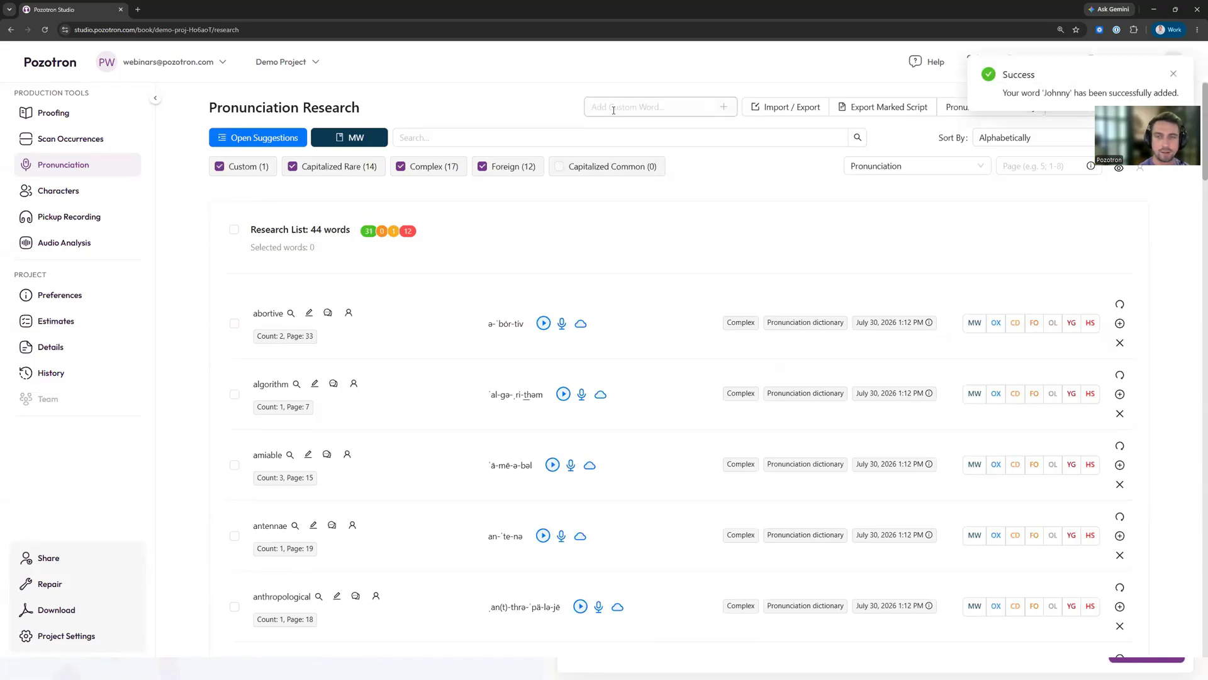
{"action": "scroll", "coordinate": [478, 283], "scroll_direction": "down", "scroll_amount": 5}
{"action": "scroll", "coordinate": [478, 302], "scroll_direction": "up", "scroll_amount": 5}
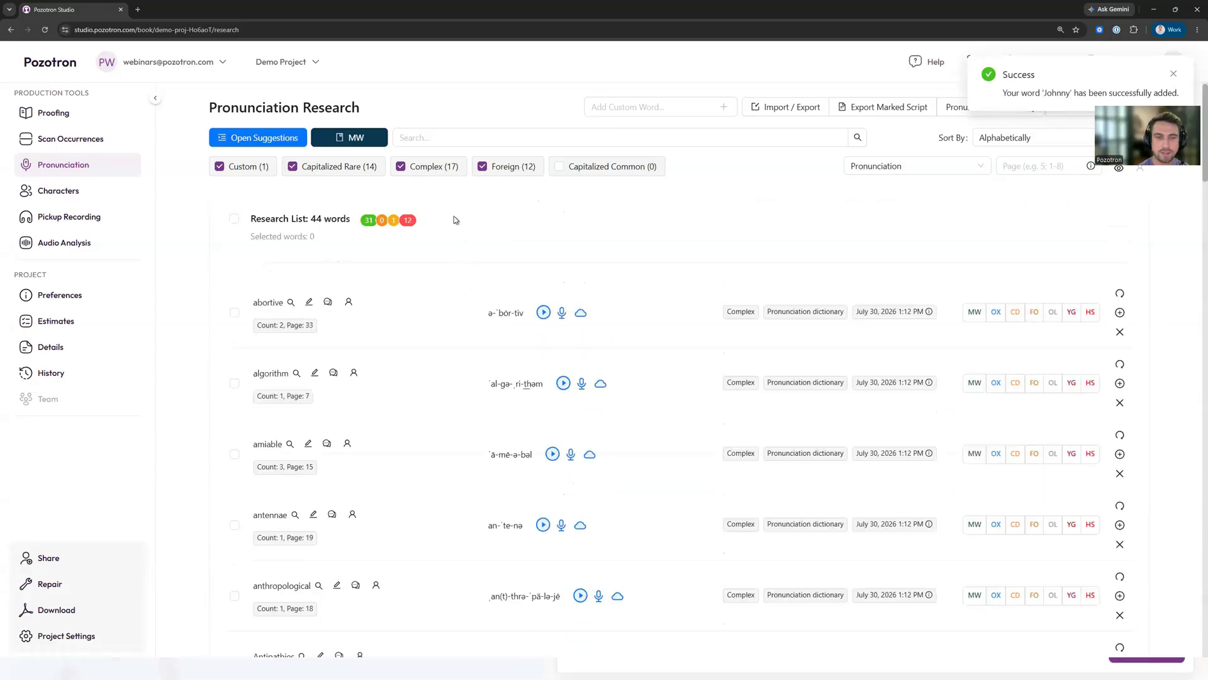
Search the list for Johnny to confirm it, then clear the search
{"action": "left_click", "coordinate": [460, 138]}
{"action": "type", "text": "Johnny"}
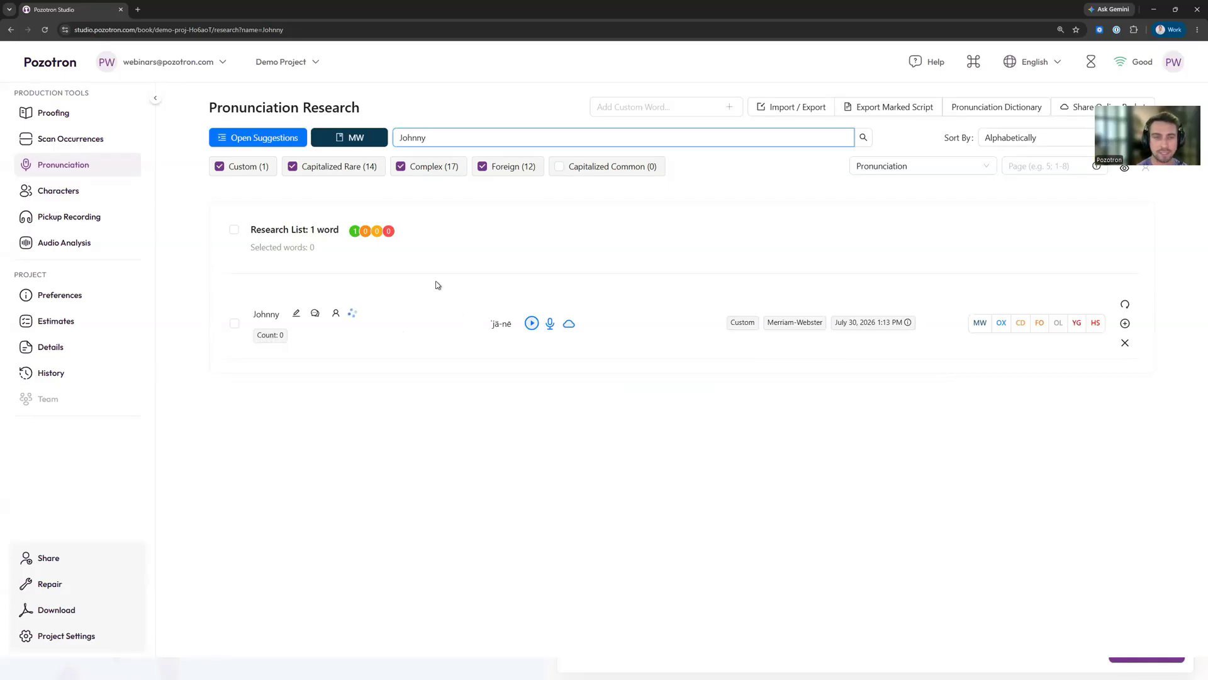
{"action": "left_click_drag", "start_coordinate": [428, 137], "coordinate": [324, 137]}
{"action": "key", "text": "BackSpace"}
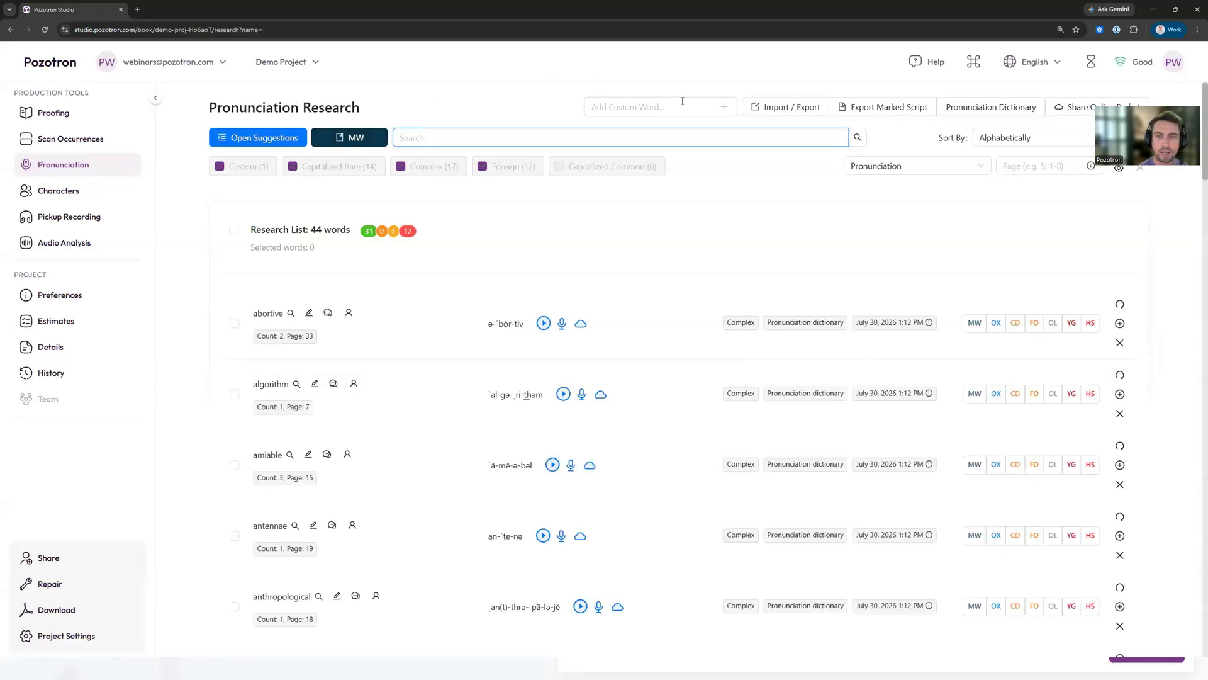
{"action": "left_click", "coordinate": [788, 110]}
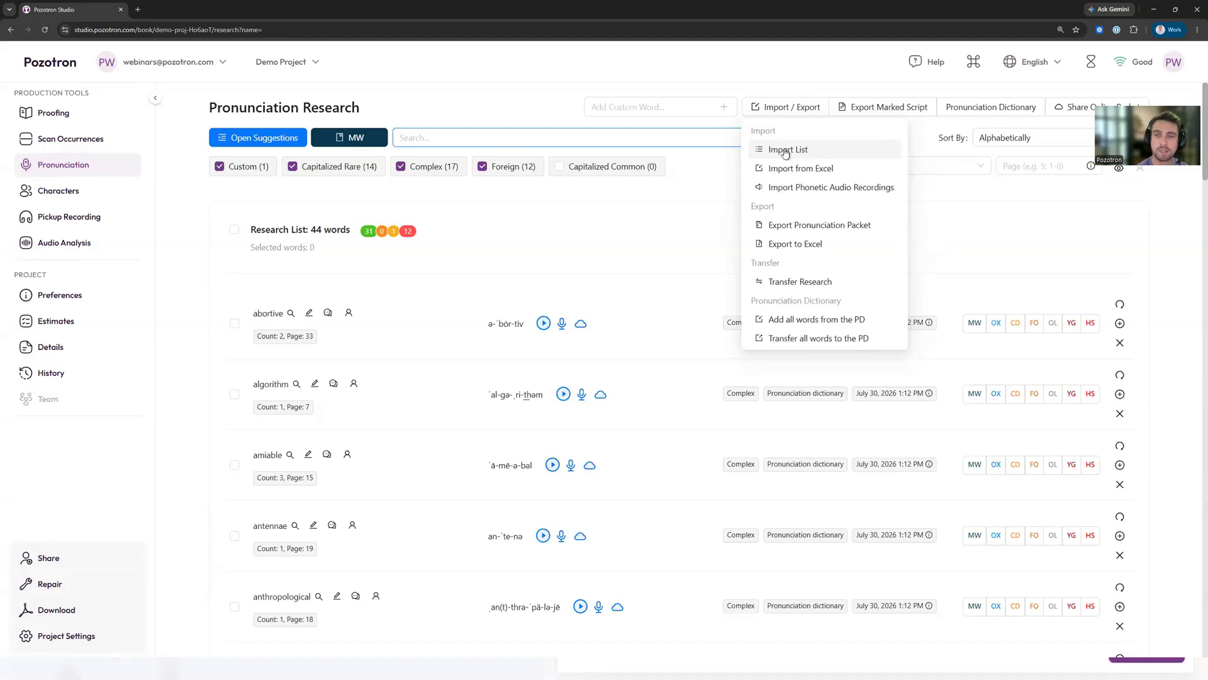
Import Computer, Table and Webcam as a word list, one word per line
{"action": "left_click", "coordinate": [785, 151]}
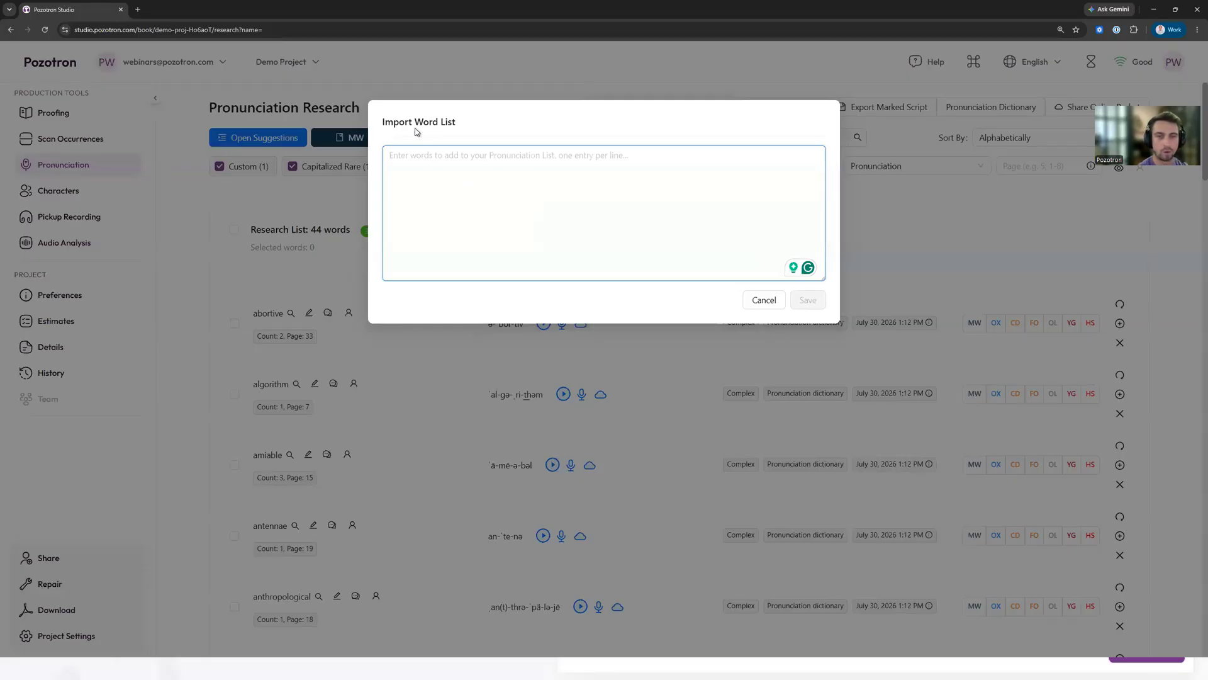
{"action": "type", "text": "Computer"}
{"action": "key", "text": "Return"}
{"action": "type", "text": "Table"}
{"action": "key", "text": "Return"}
{"action": "type", "text": "Webcam"}
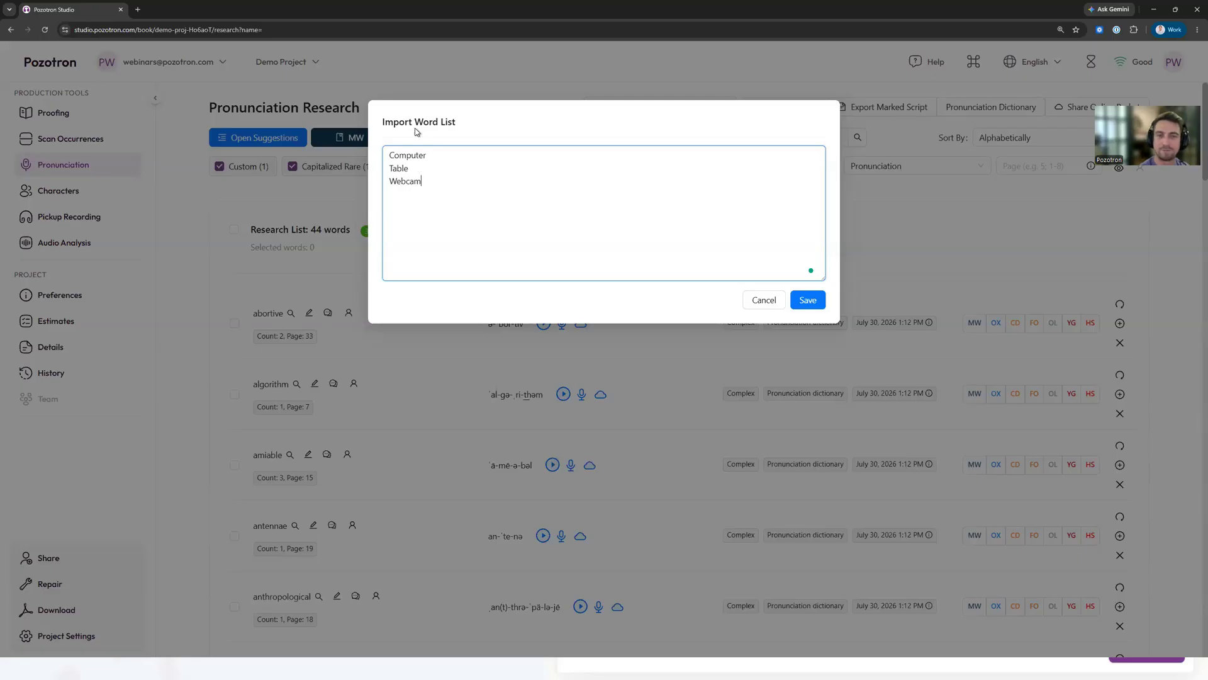
{"action": "left_click", "coordinate": [808, 301]}
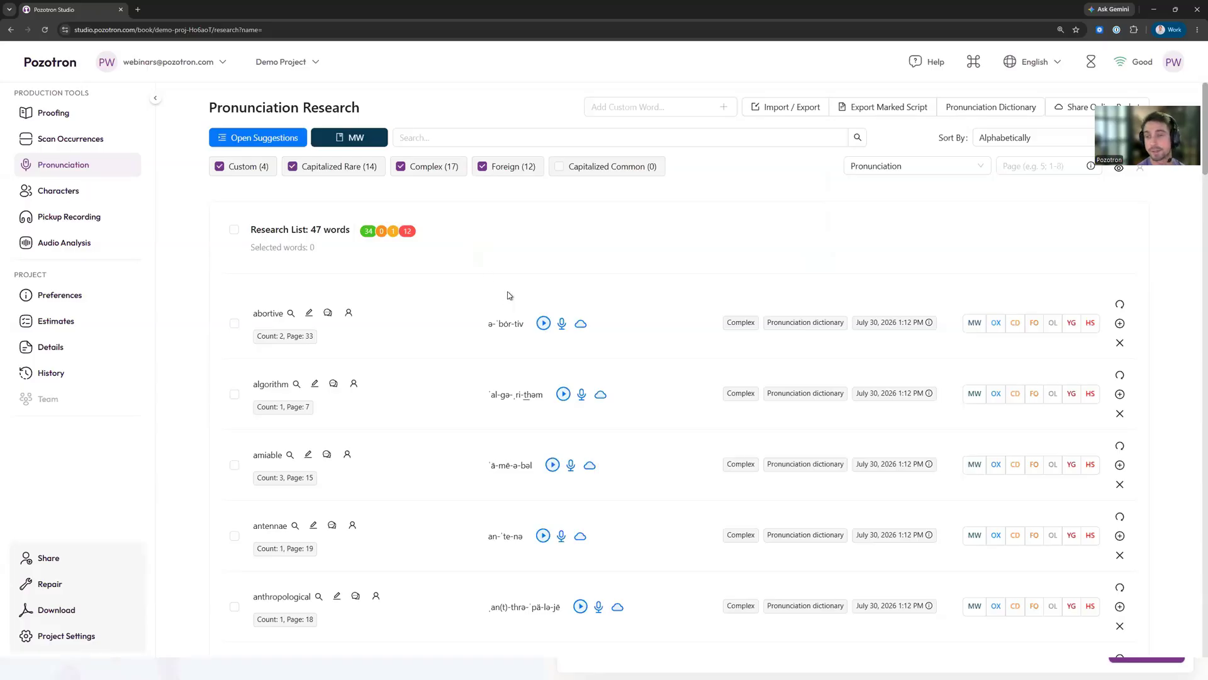
Try Forvo with English language and Any accent, then close without saving
{"action": "left_click", "coordinate": [345, 142]}
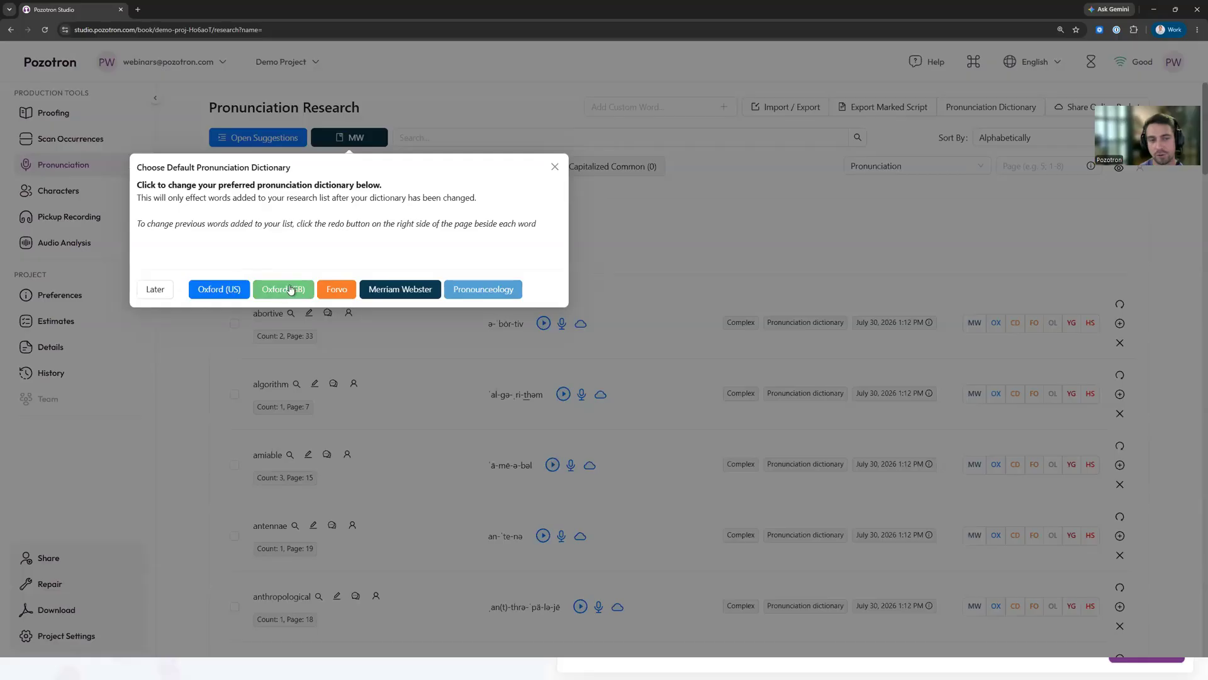
{"action": "left_click", "coordinate": [332, 289]}
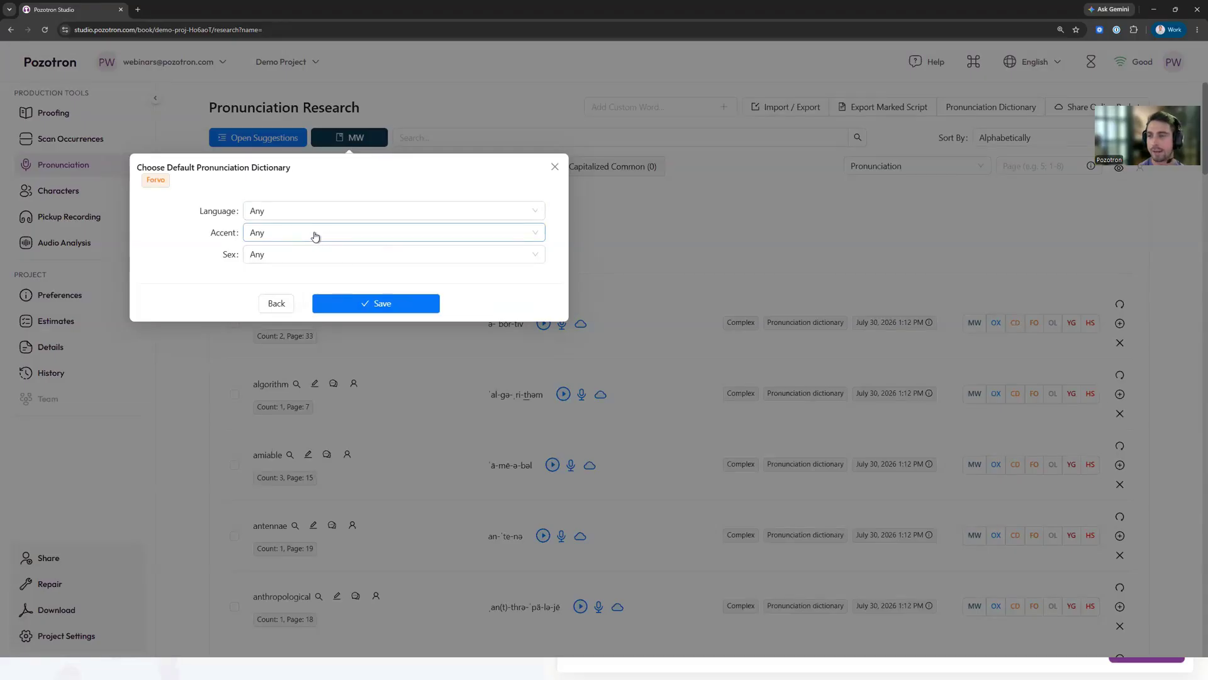
{"action": "left_click", "coordinate": [287, 218]}
{"action": "left_click", "coordinate": [301, 291]}
{"action": "left_click", "coordinate": [272, 235]}
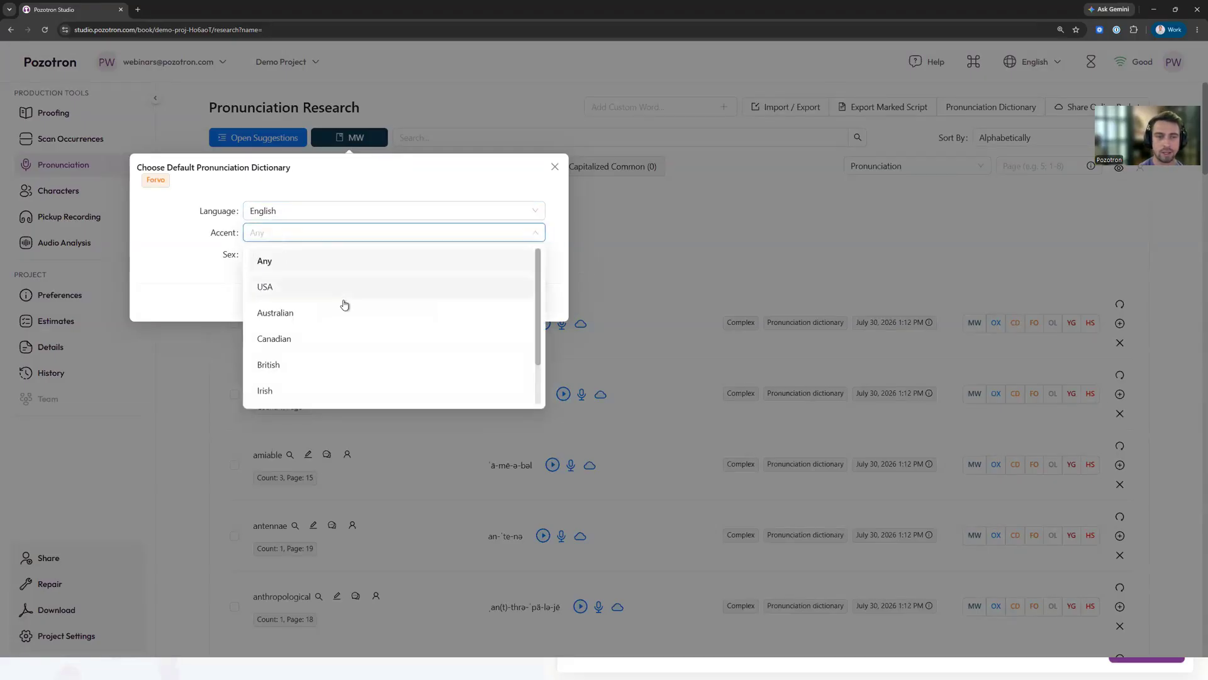
{"action": "scroll", "coordinate": [344, 305], "scroll_direction": "down", "scroll_amount": 1}
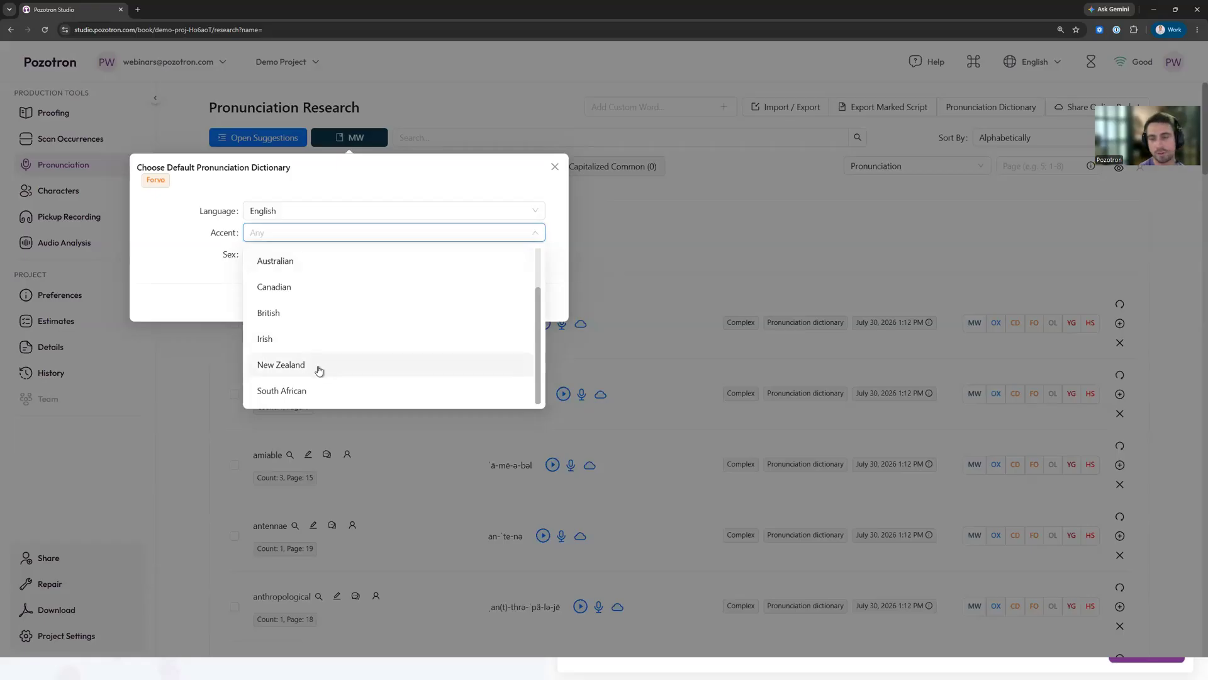
{"action": "scroll", "coordinate": [319, 368], "scroll_direction": "up", "scroll_amount": 1}
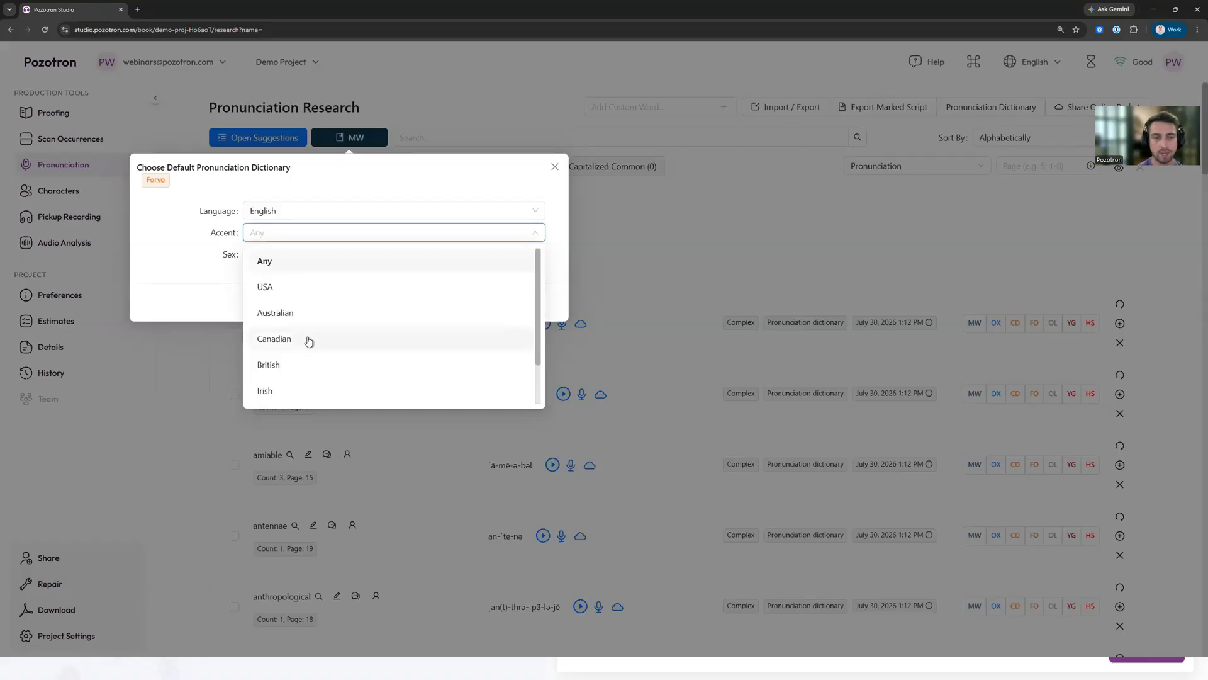
{"action": "left_click", "coordinate": [459, 235]}
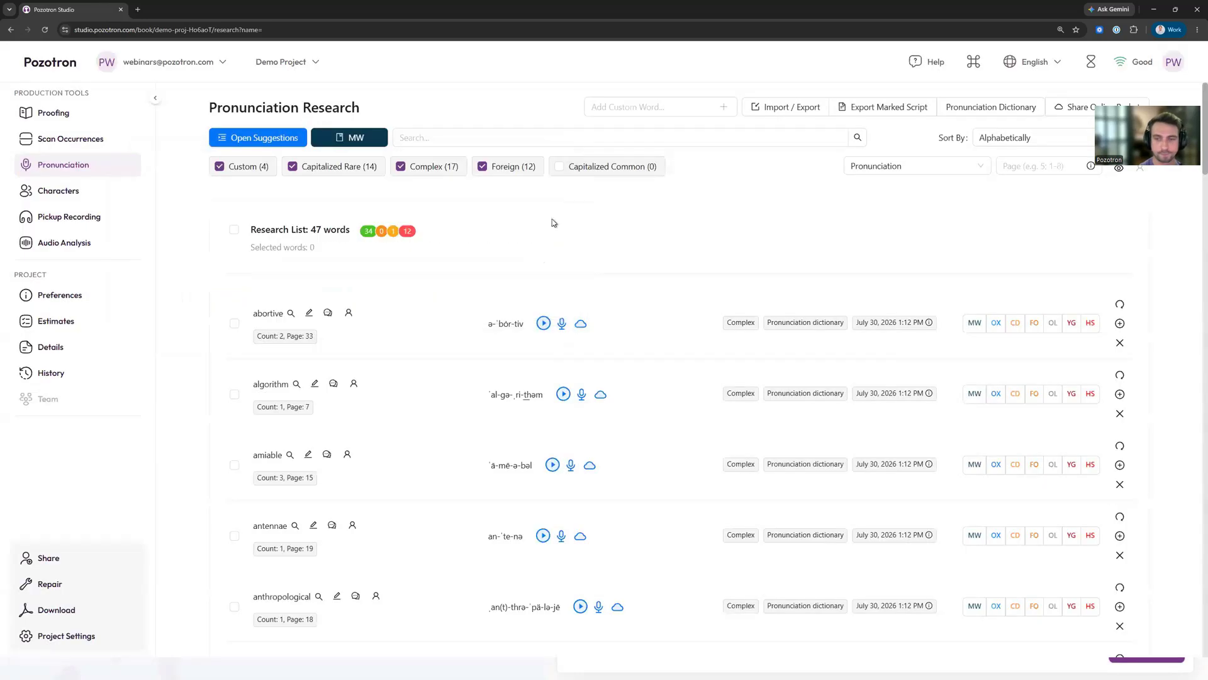
{"action": "left_click", "coordinate": [553, 167]}
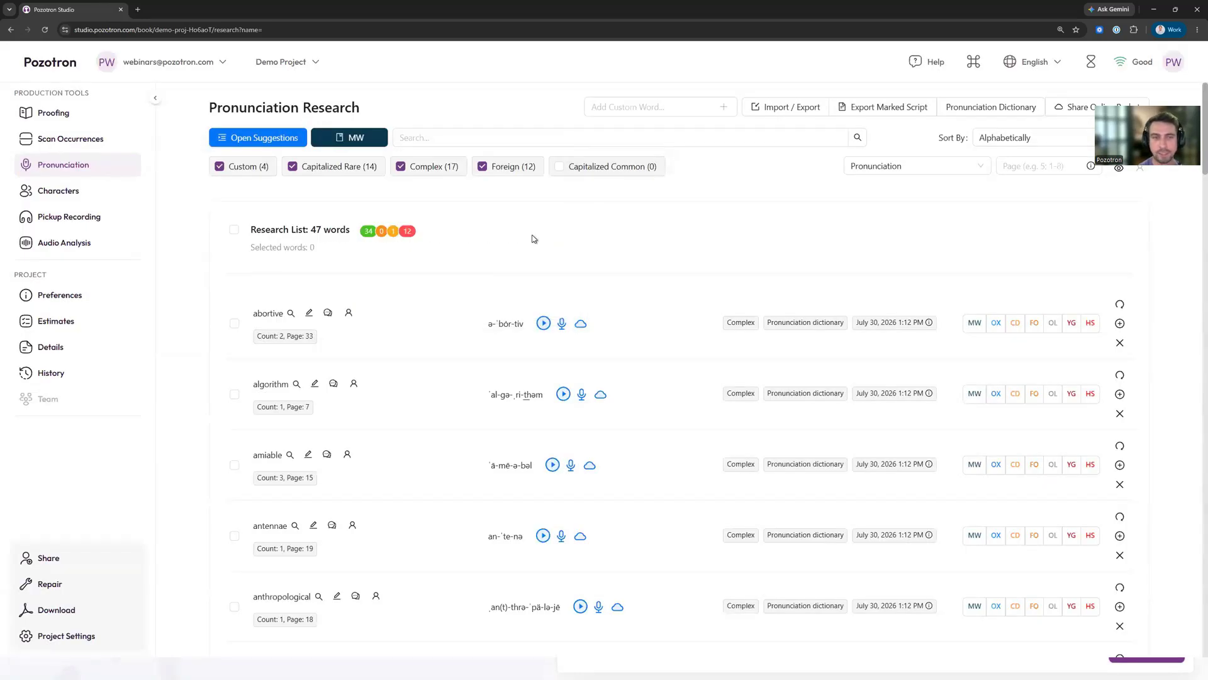
Save Forvo as the default dictionary with language set to Any
{"action": "left_click", "coordinate": [354, 138]}
{"action": "left_click", "coordinate": [338, 290]}
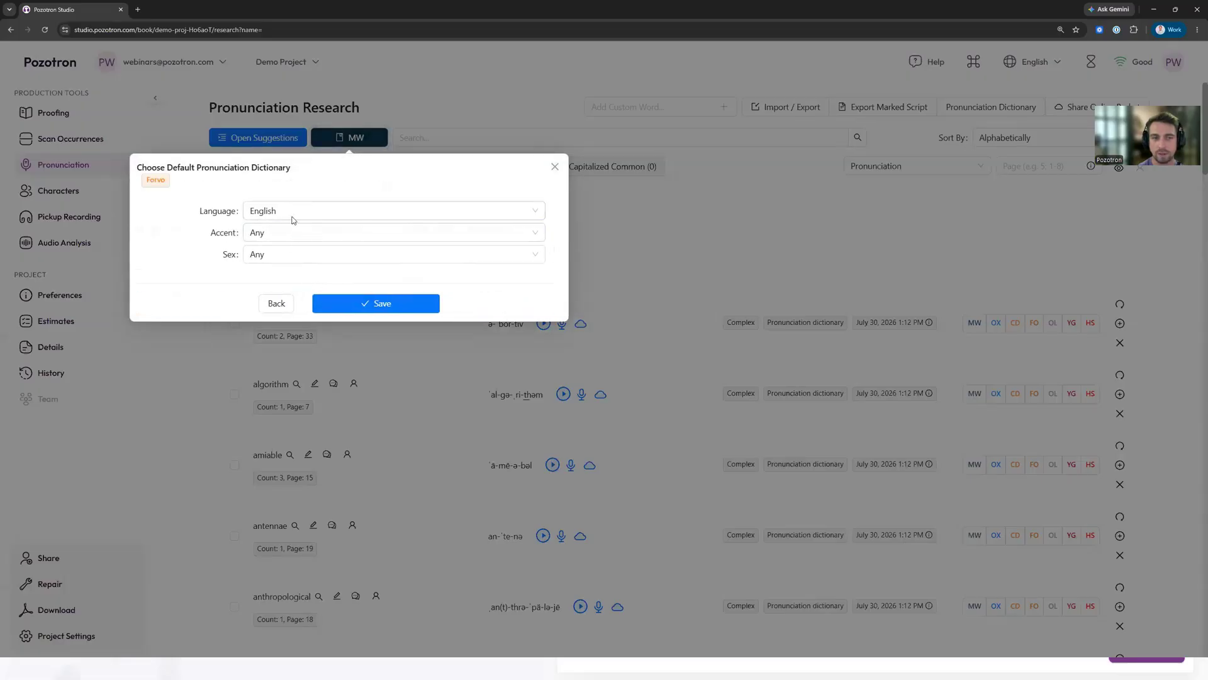
{"action": "left_click", "coordinate": [321, 213]}
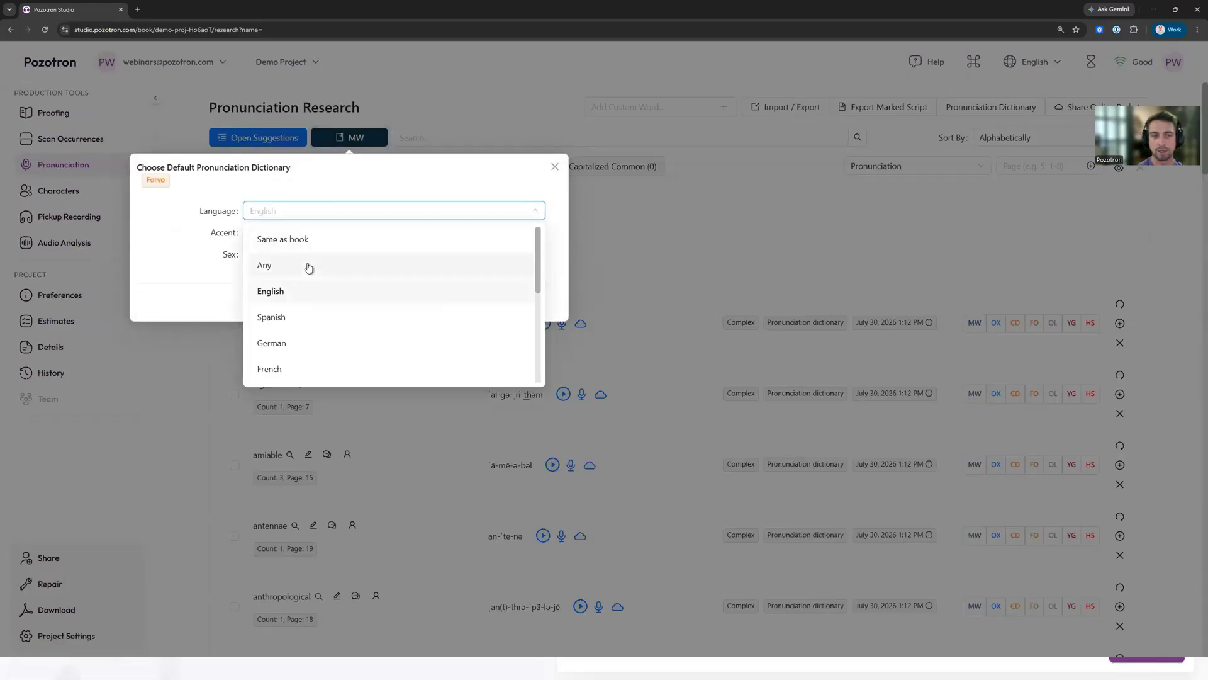
{"action": "left_click", "coordinate": [310, 266]}
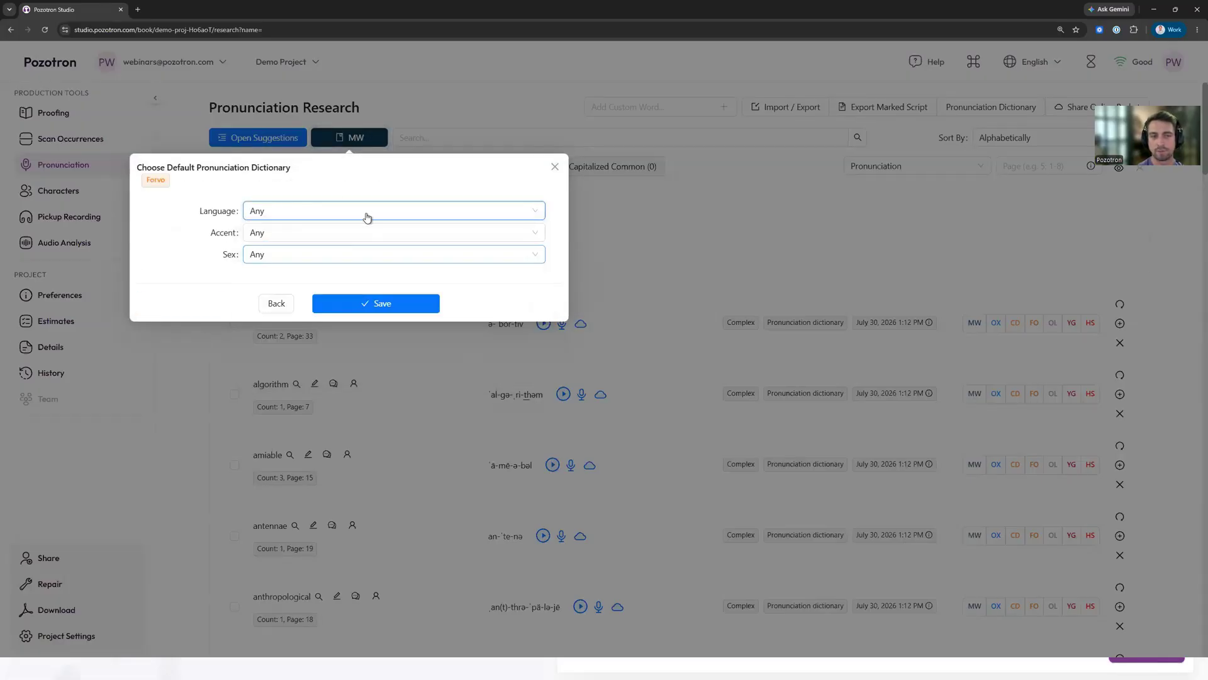
{"action": "left_click", "coordinate": [439, 304]}
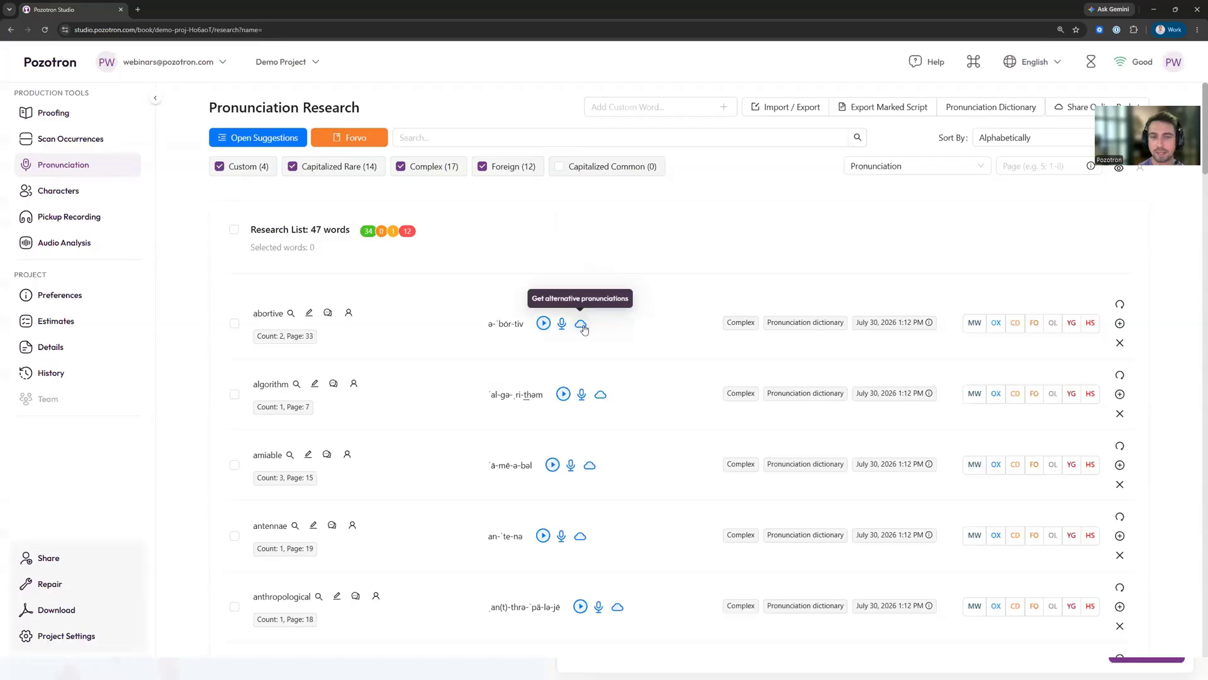
Switch the dictionary back to Merriam-Webster and add Agua, which has no phonetics, as a custom word
{"action": "left_click", "coordinate": [637, 109]}
{"action": "type", "text": "Agua"}
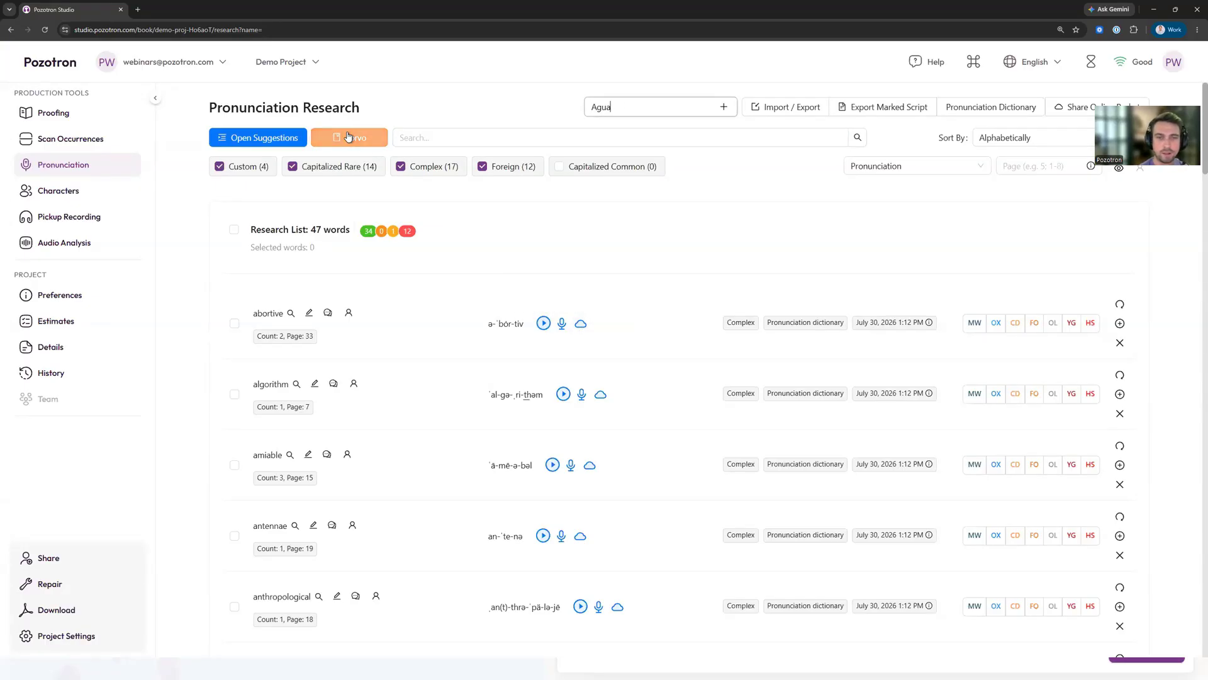
{"action": "left_click", "coordinate": [348, 137]}
{"action": "left_click", "coordinate": [401, 288]}
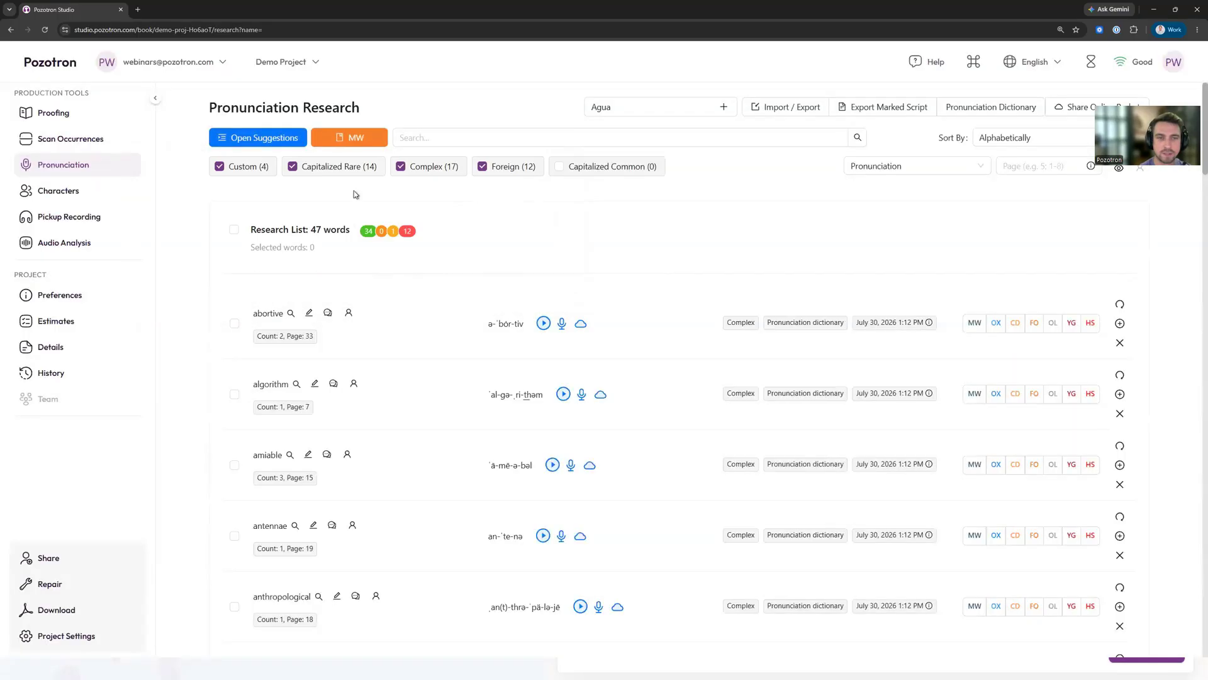
{"action": "left_click", "coordinate": [636, 107]}
{"action": "key", "text": "Return"}
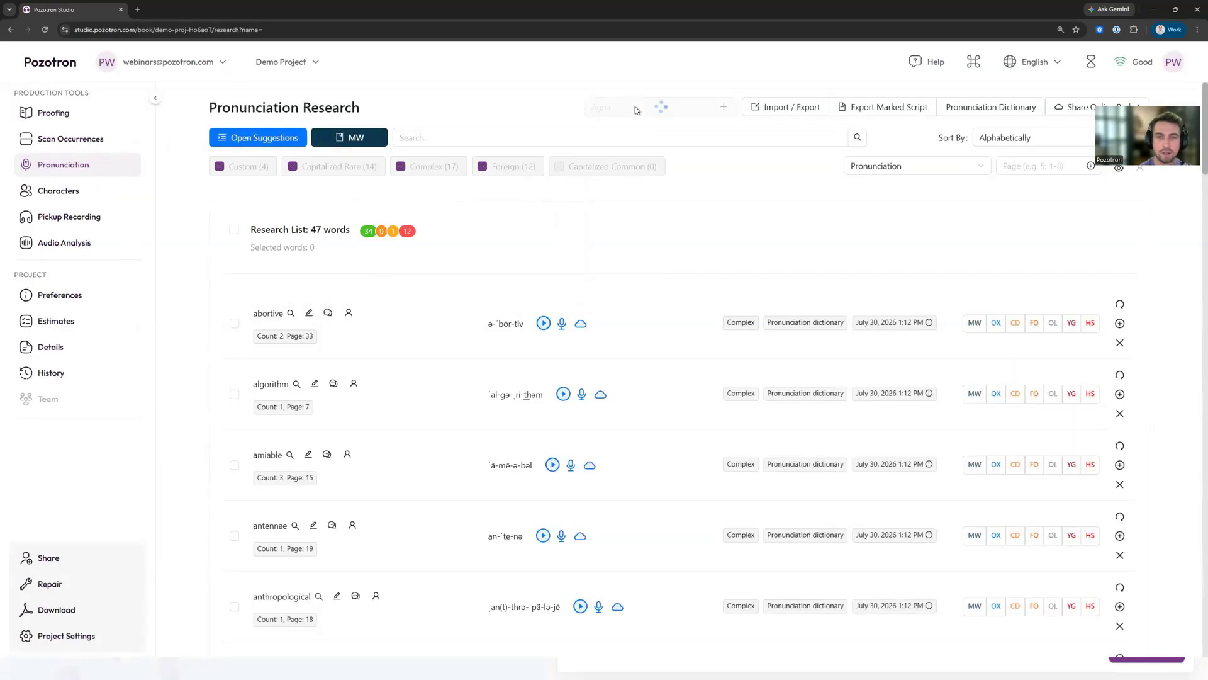
{"action": "left_click_drag", "start_coordinate": [488, 398], "coordinate": [538, 395]}
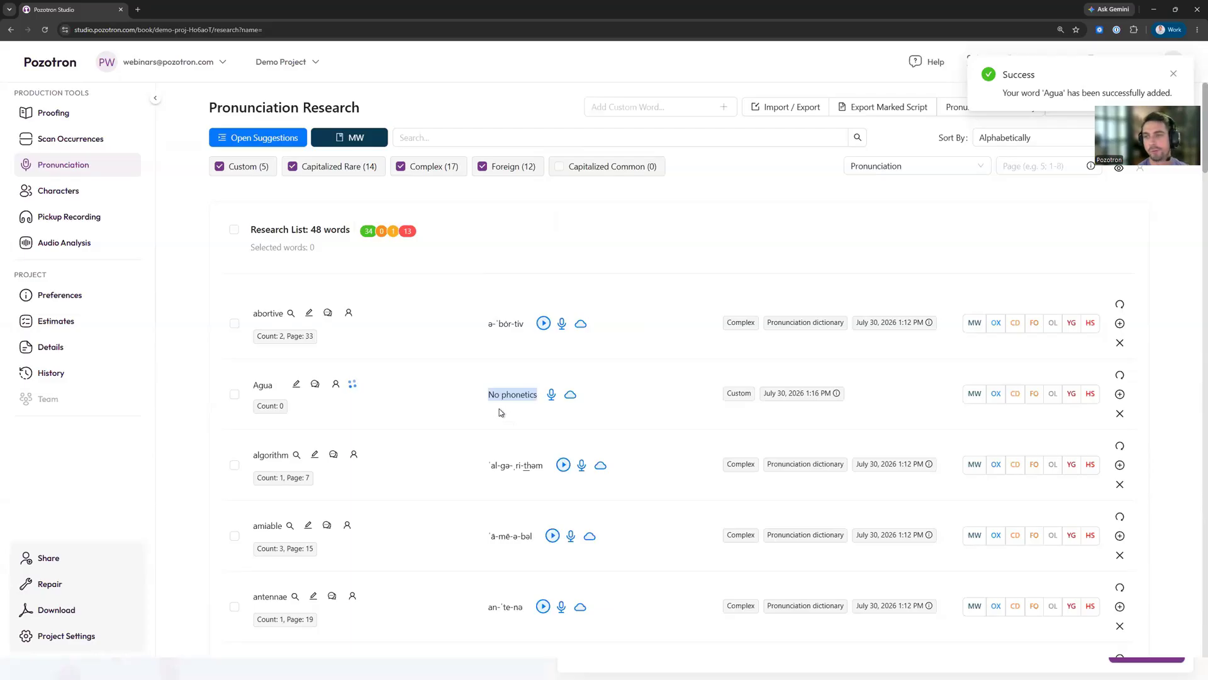
{"action": "left_click", "coordinate": [351, 147]}
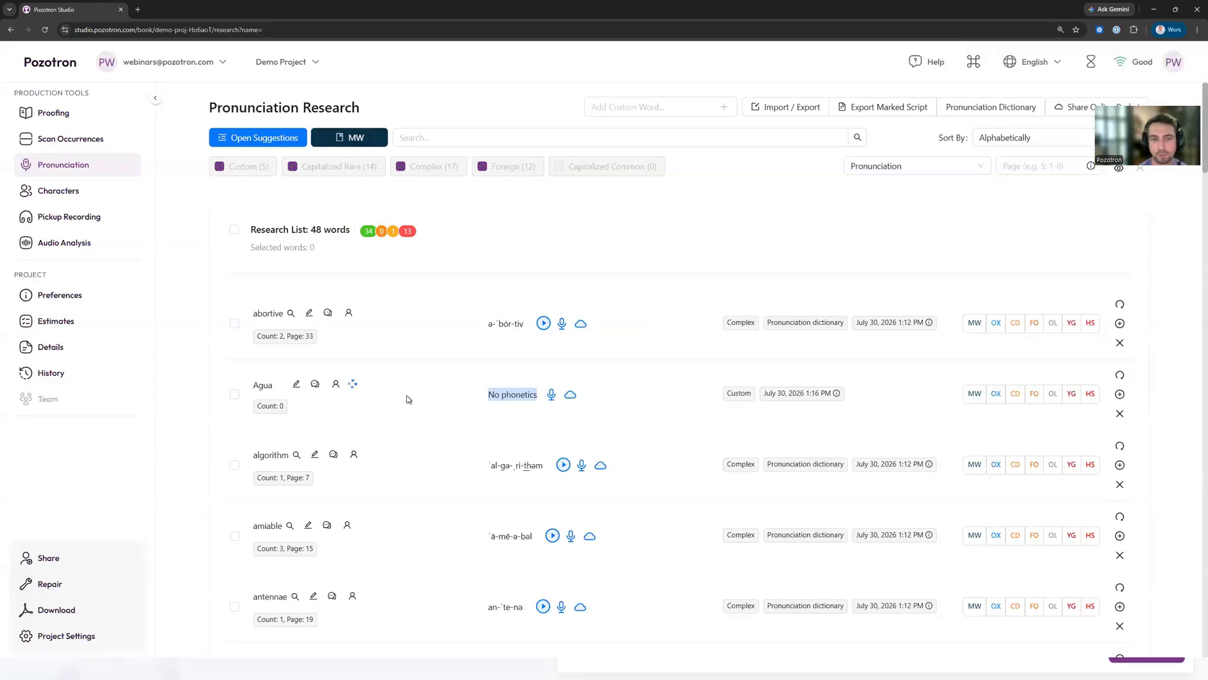
{"action": "left_click", "coordinate": [596, 405]}
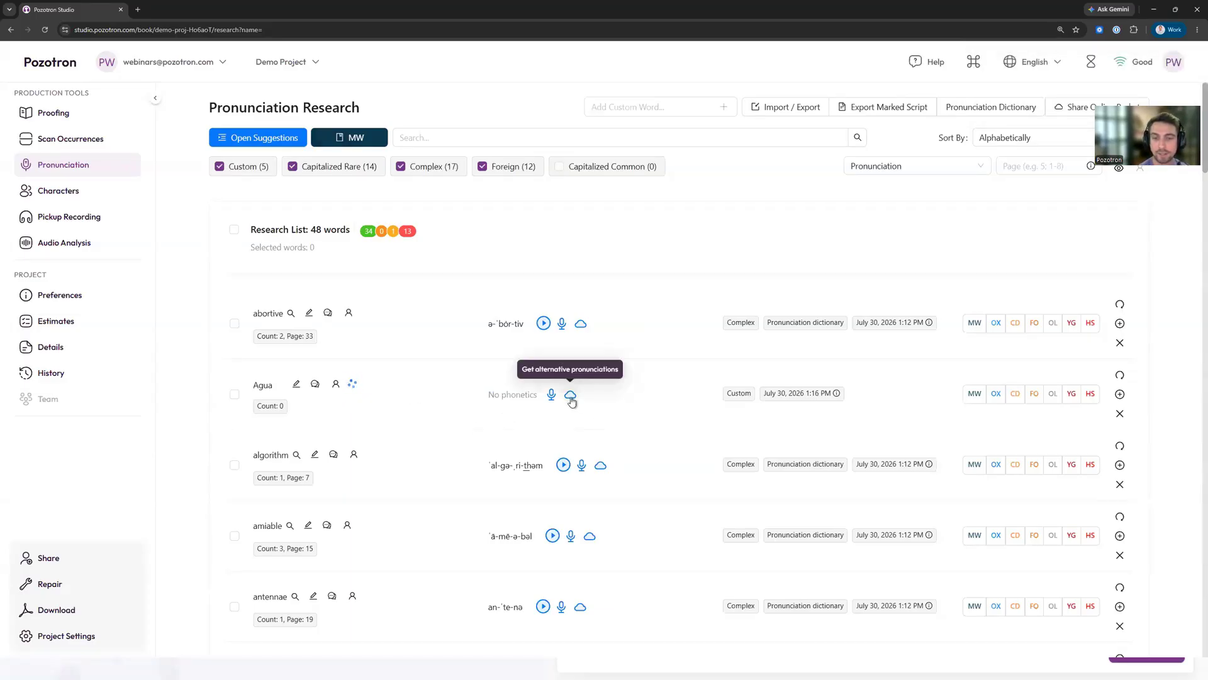
{"action": "left_click", "coordinate": [571, 395]}
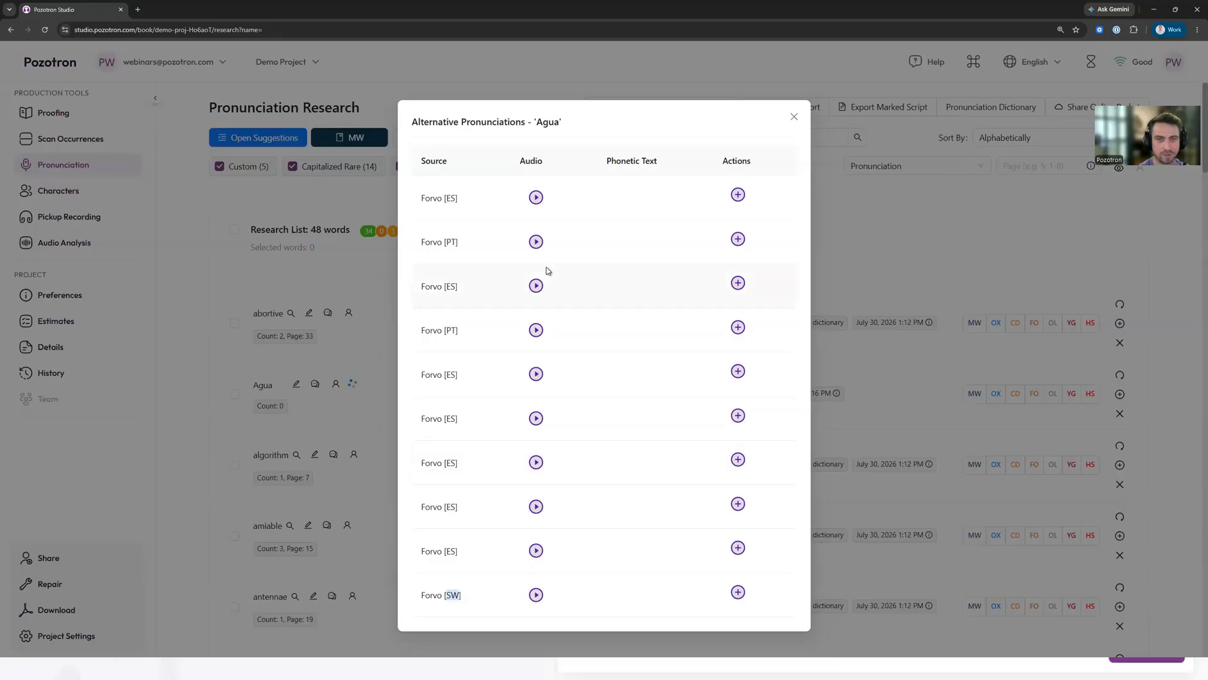
{"action": "left_click", "coordinate": [535, 197]}
{"action": "left_click", "coordinate": [535, 244]}
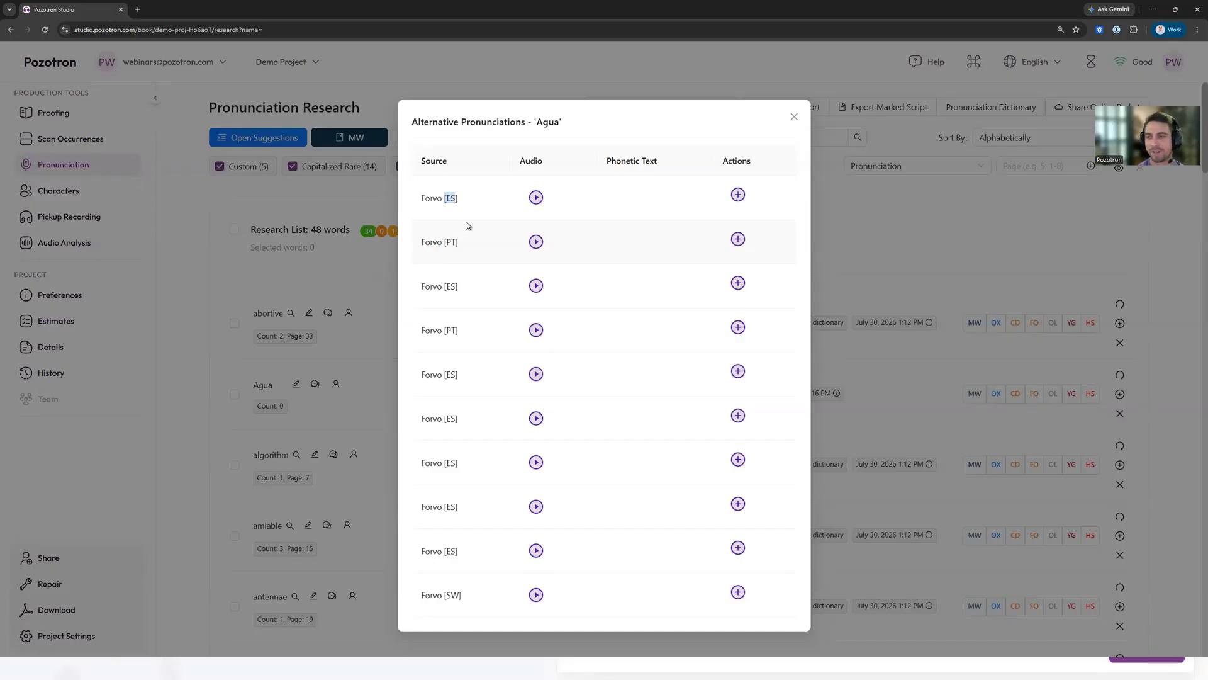
{"action": "left_click", "coordinate": [794, 117]}
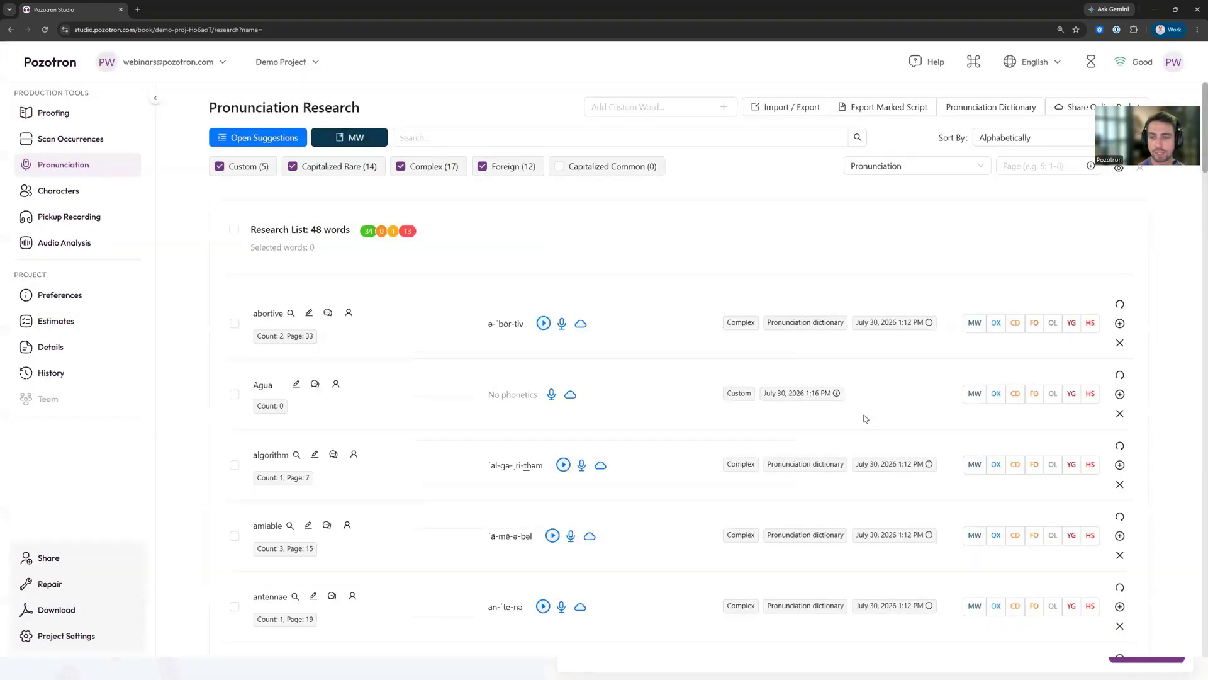
Look up agua on YouGlish, browsing its accent and language filters, then return to Pozotron Studio
{"action": "left_click", "coordinate": [1072, 394]}
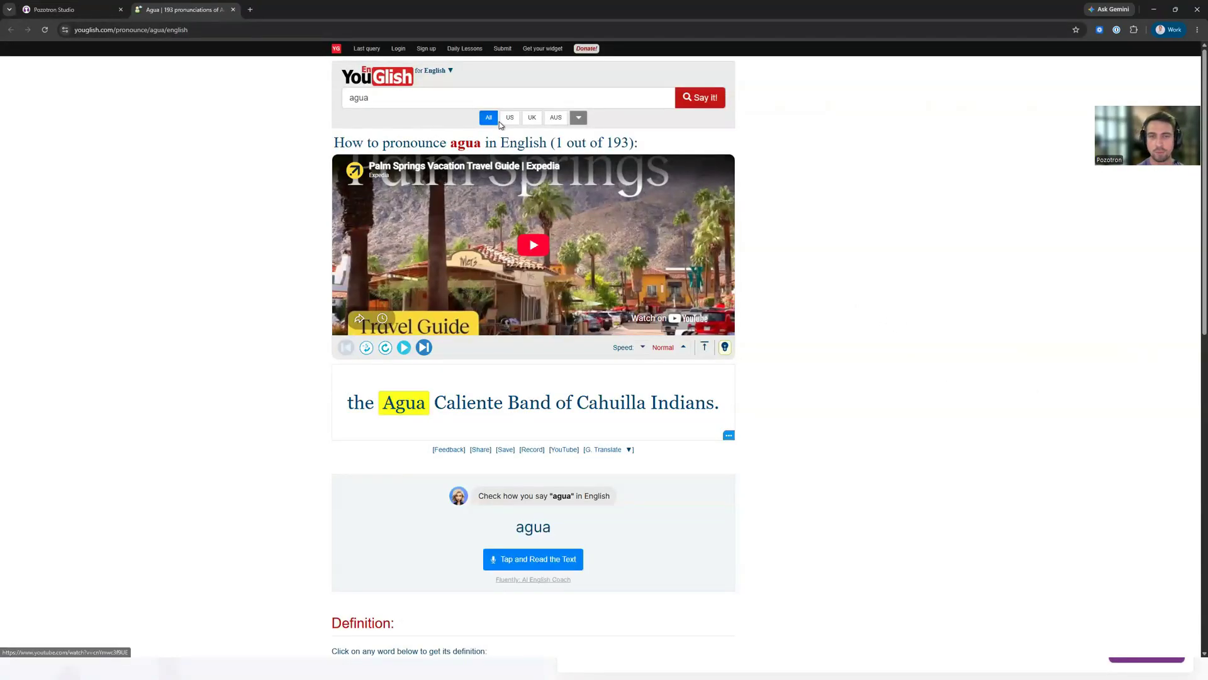
{"action": "left_click", "coordinate": [577, 120]}
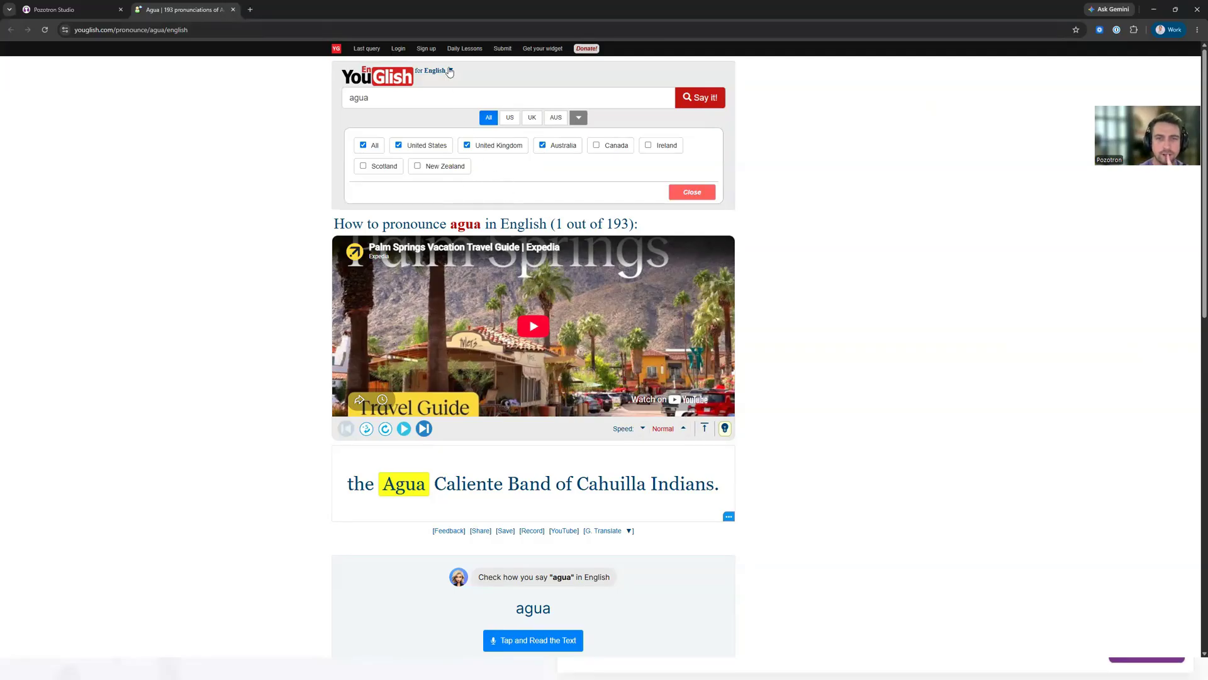
{"action": "left_click", "coordinate": [448, 70]}
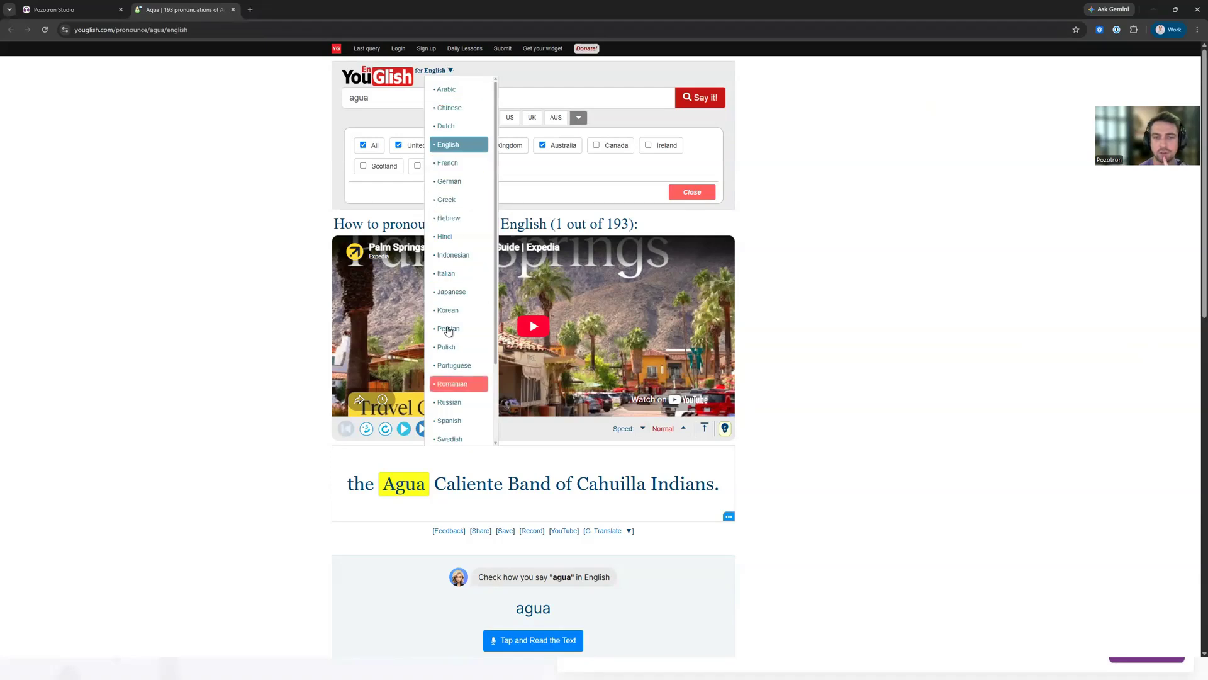
{"action": "scroll", "coordinate": [460, 255], "scroll_direction": "down", "scroll_amount": 2}
{"action": "scroll", "coordinate": [460, 254], "scroll_direction": "up", "scroll_amount": 2}
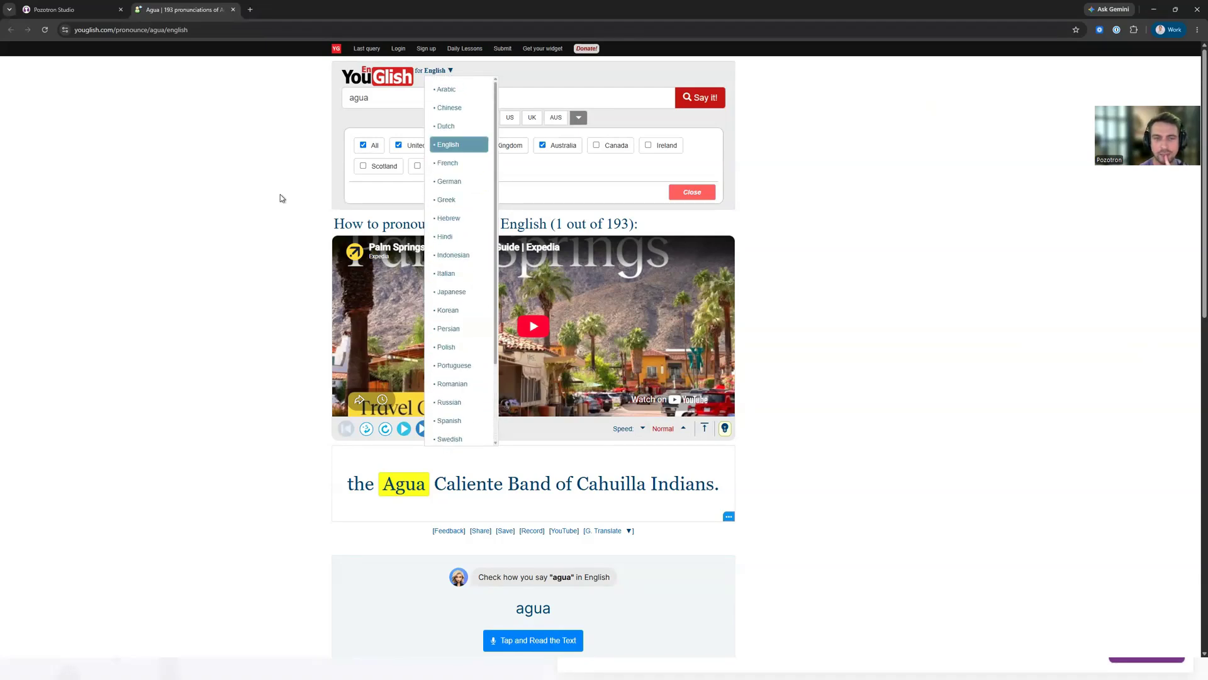
{"action": "left_click", "coordinate": [267, 195]}
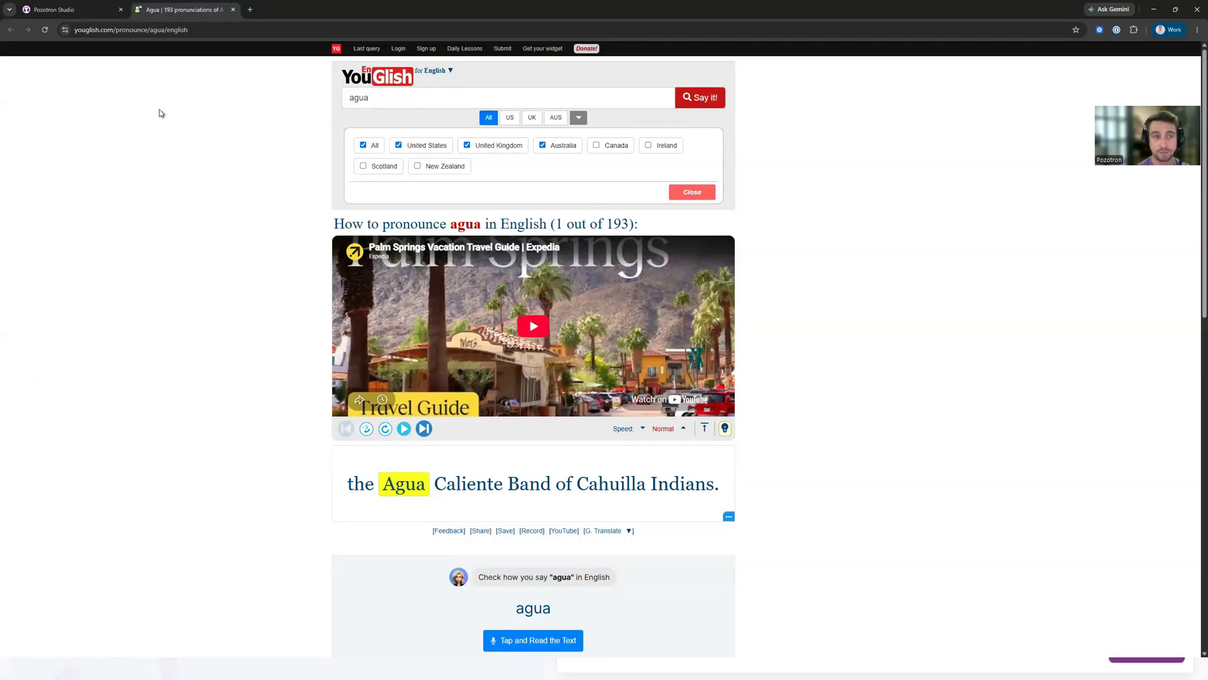
{"action": "left_click", "coordinate": [67, 12]}
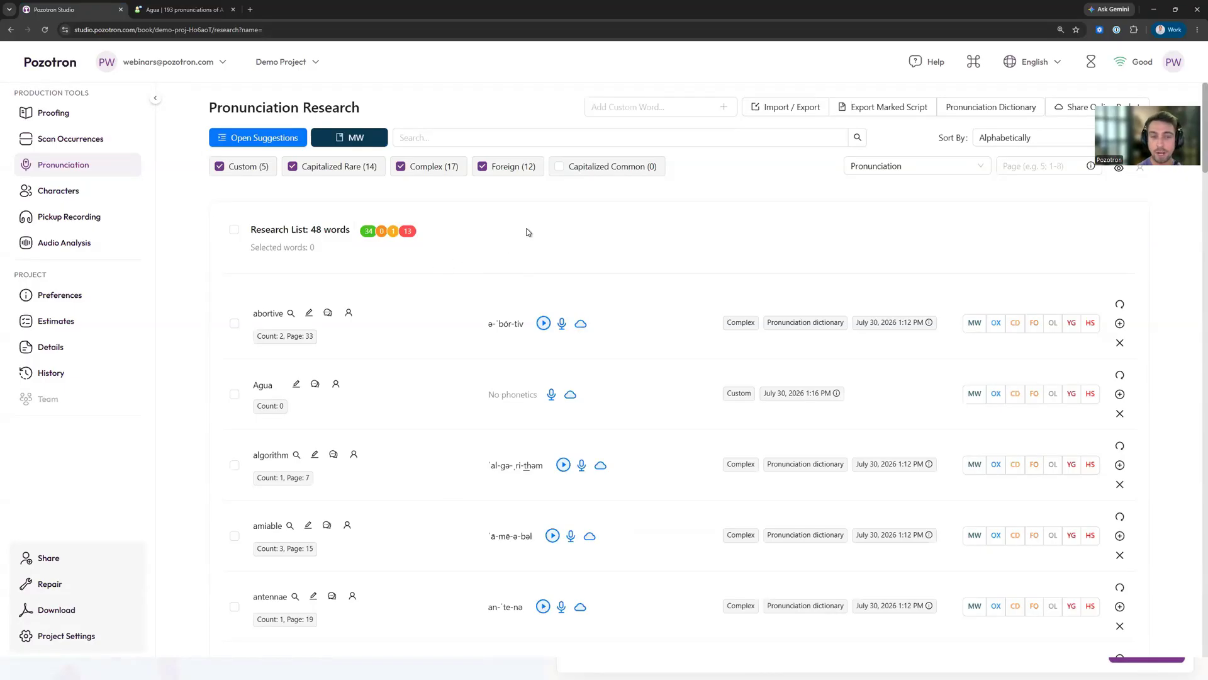
Add Kvothe as a custom word and search the list for 'kvo'
{"action": "left_click", "coordinate": [616, 108]}
{"action": "type", "text": "Kvothe"}
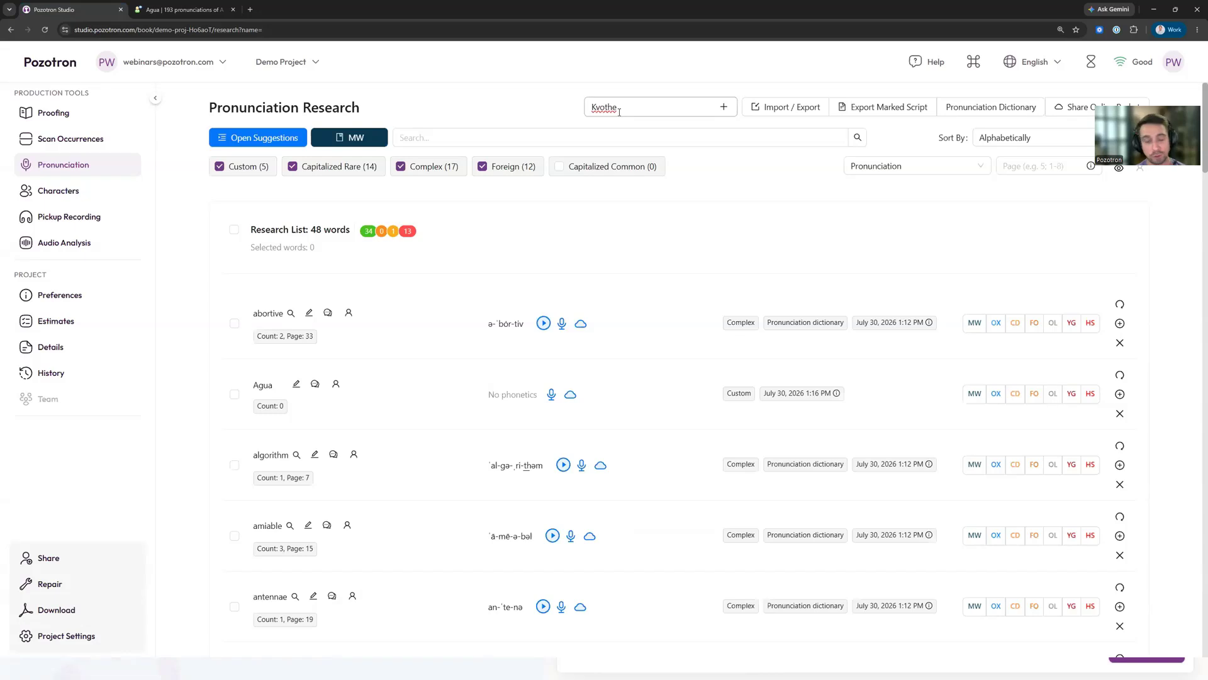
{"action": "key", "text": "Return"}
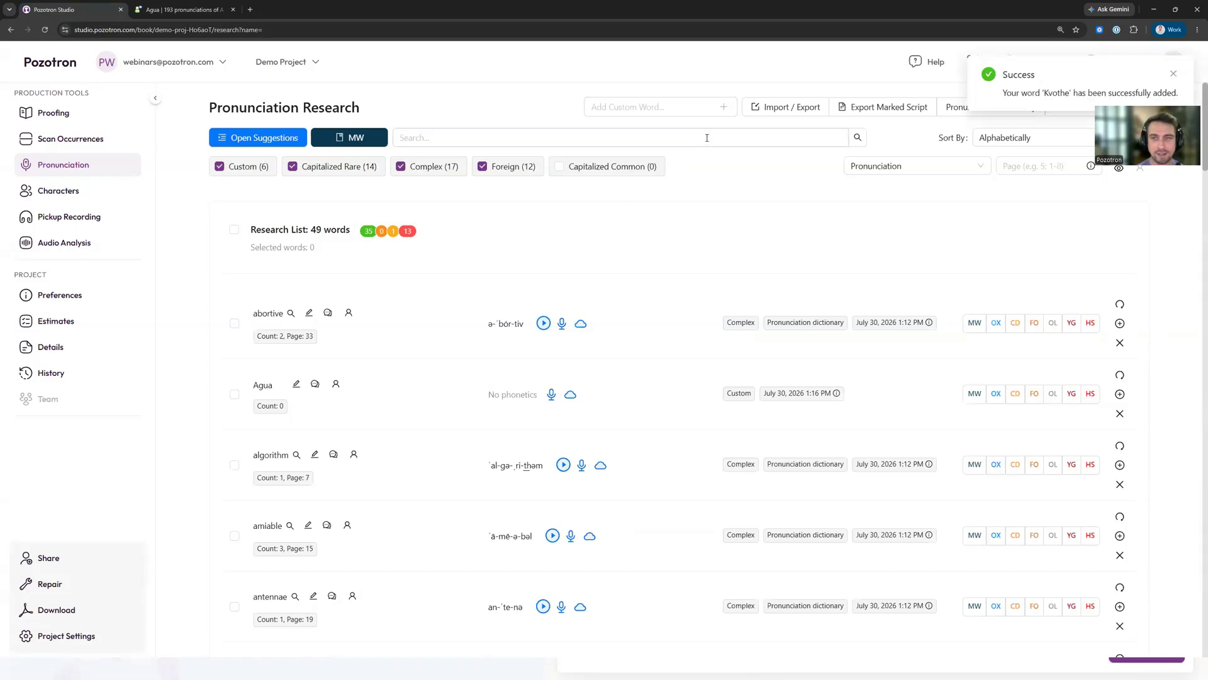
{"action": "left_click", "coordinate": [624, 138]}
{"action": "type", "text": "kvo"}
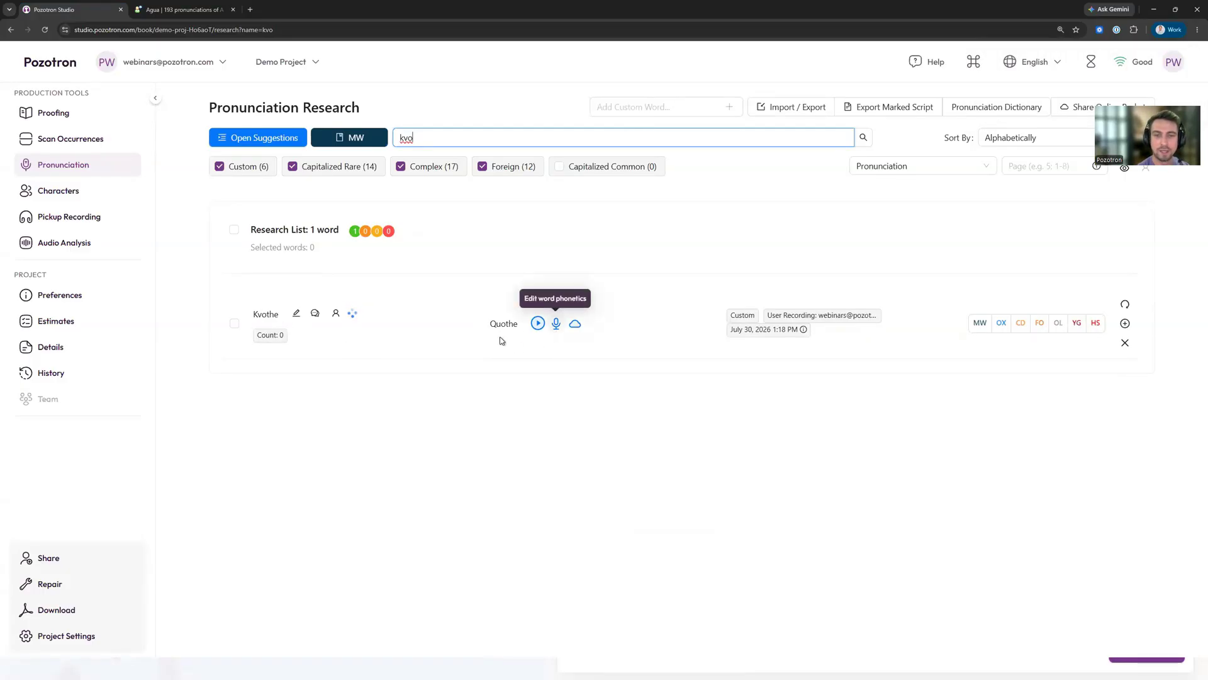
{"action": "left_click_drag", "start_coordinate": [491, 324], "coordinate": [519, 328]}
{"action": "left_click", "coordinate": [527, 359]}
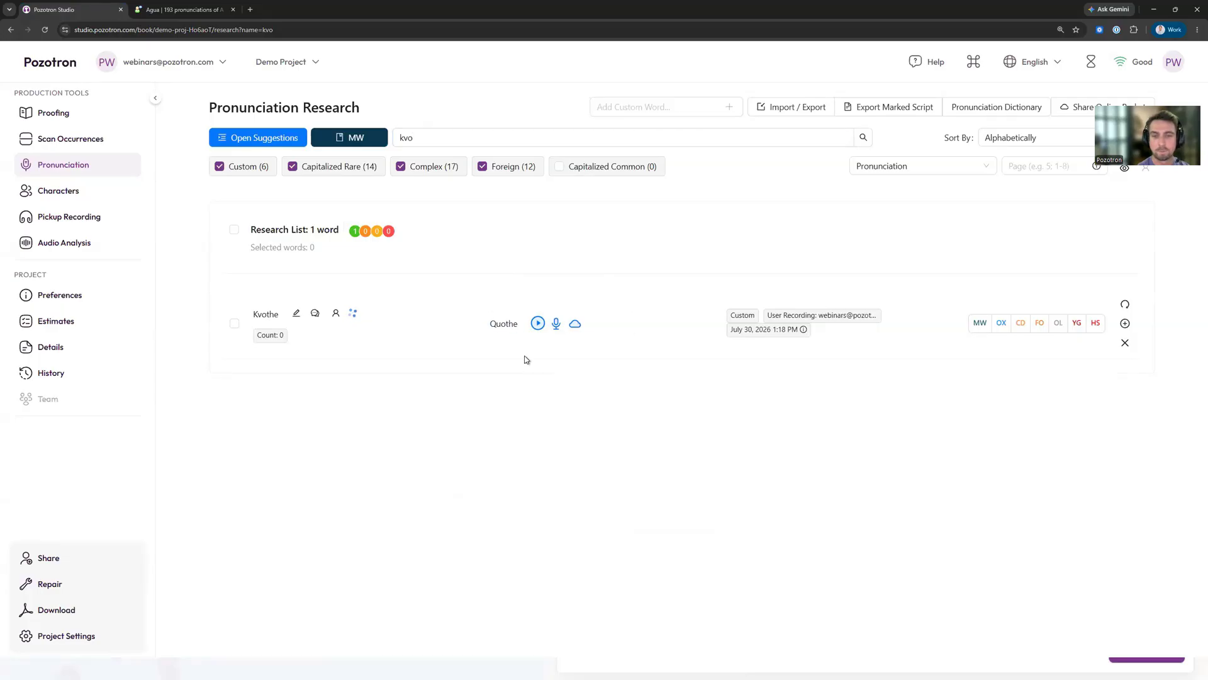
Clear Kvothe's existing pronunciation audio and phonetic spelling
{"action": "left_click", "coordinate": [557, 325]}
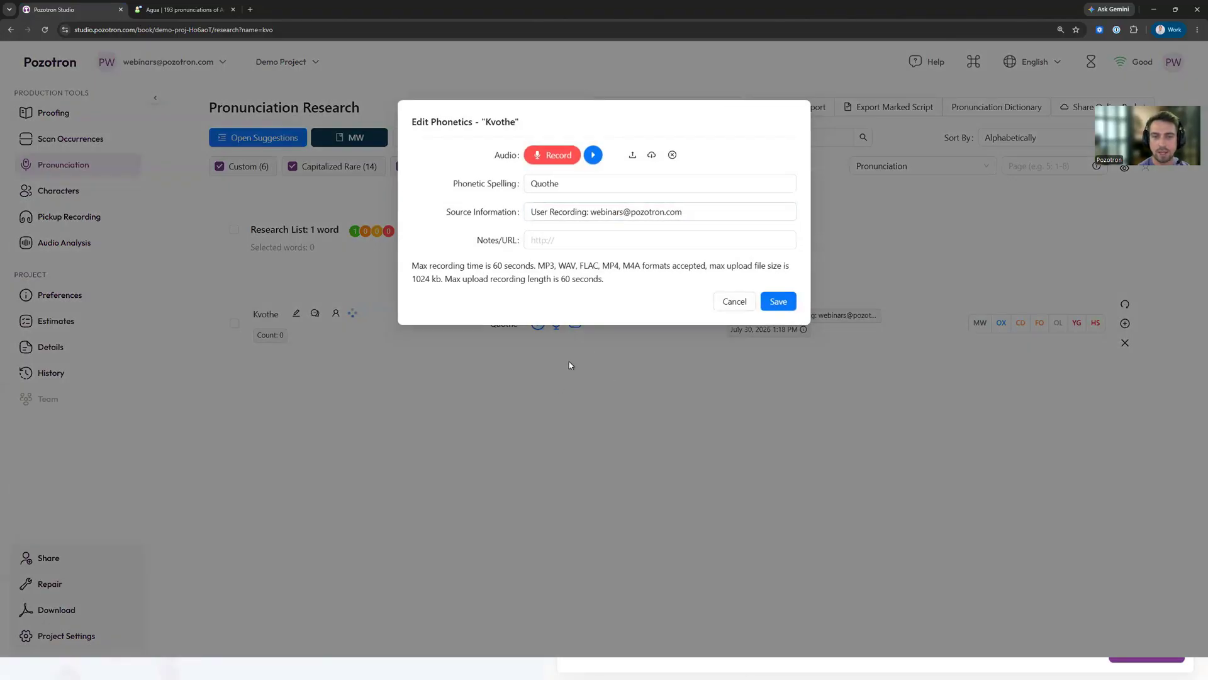
{"action": "left_click", "coordinate": [489, 417]}
{"action": "left_click", "coordinate": [556, 324]}
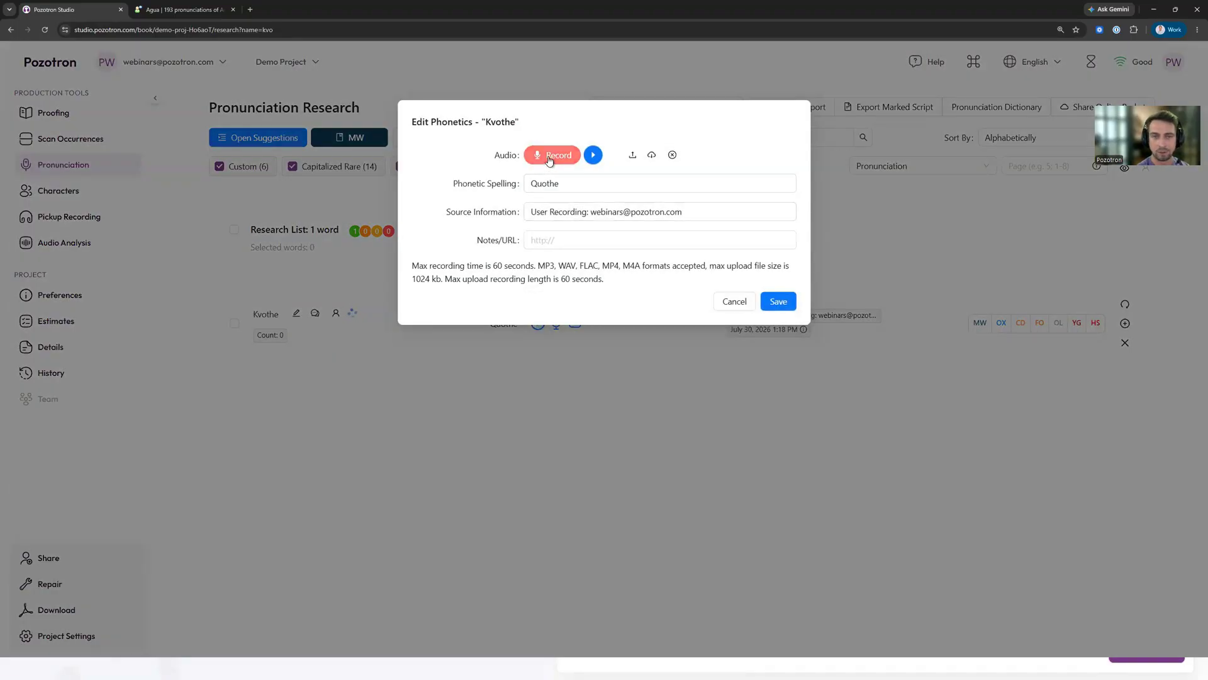
{"action": "left_click", "coordinate": [673, 156]}
{"action": "left_click_drag", "start_coordinate": [579, 186], "coordinate": [492, 192]}
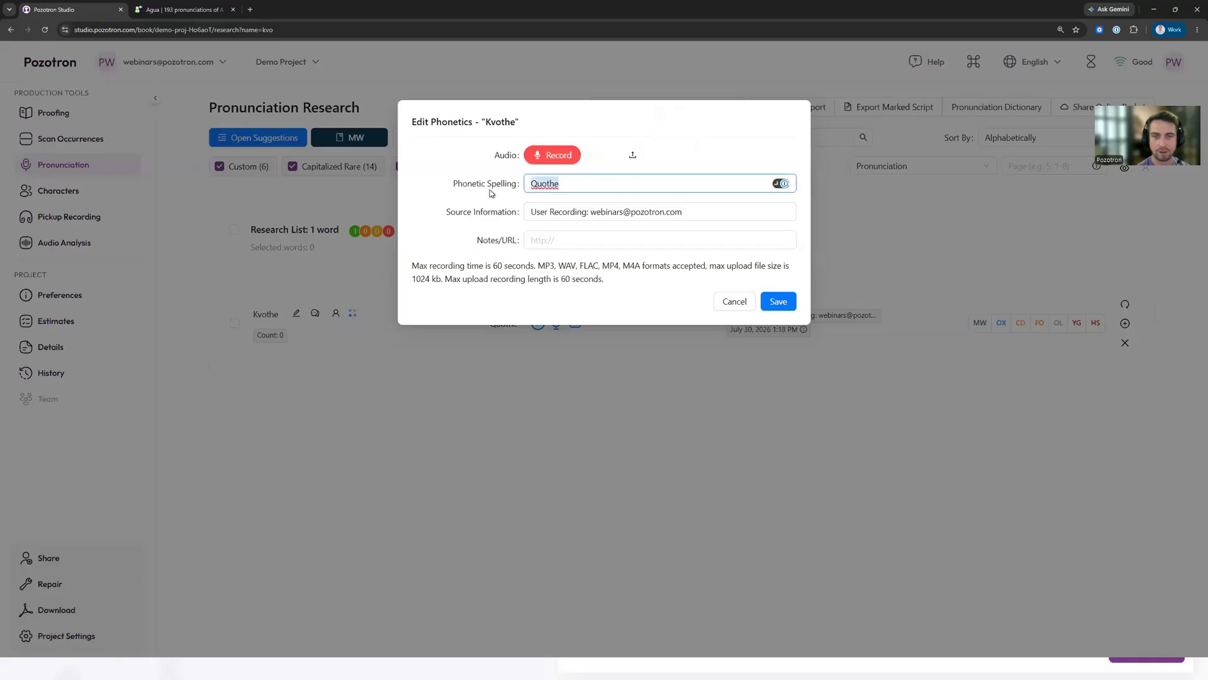
{"action": "key", "text": "BackSpace"}
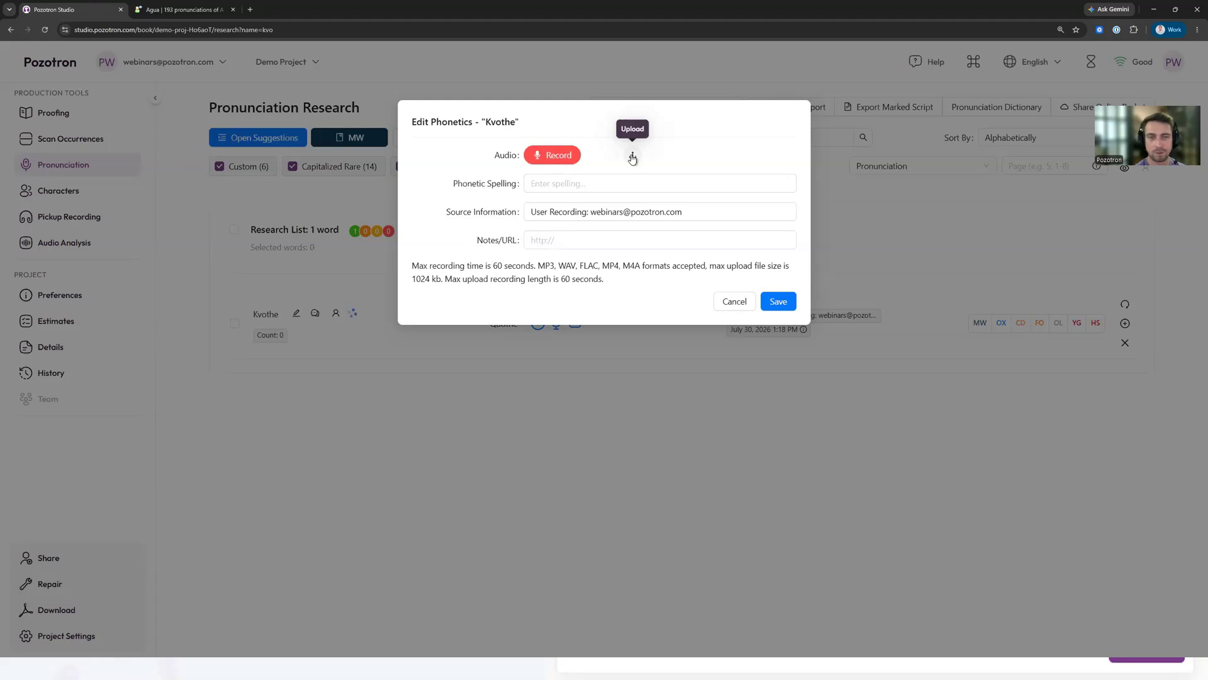
Record a new pronunciation for Kvothe and save the phonetic spelling Quothe
{"action": "left_click", "coordinate": [552, 155]}
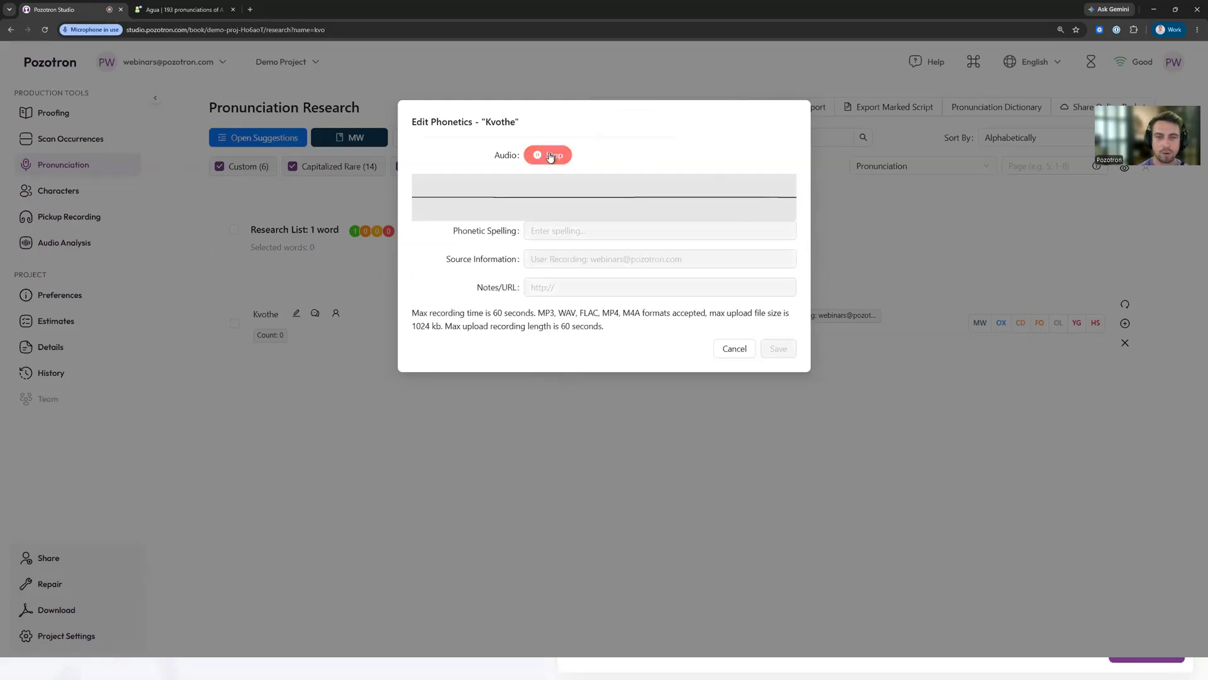
{"action": "left_click", "coordinate": [550, 155]}
{"action": "left_click", "coordinate": [566, 183]}
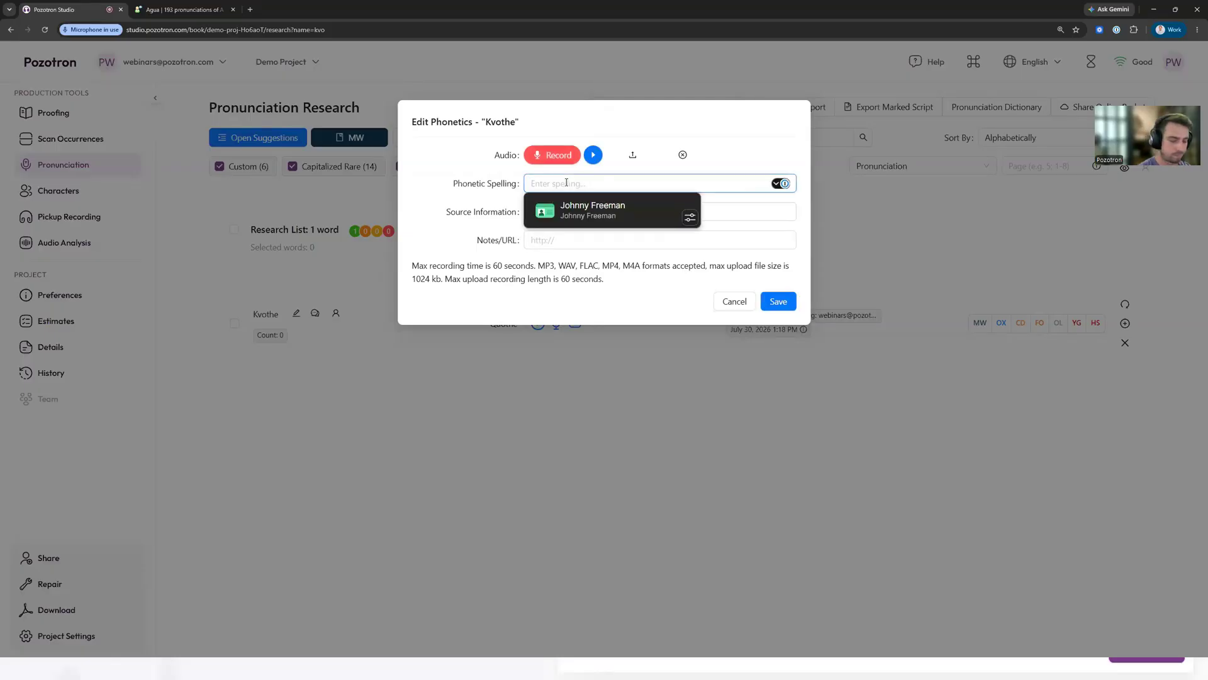
{"action": "type", "text": "Wuo"}
{"action": "key", "text": "BackSpace"}
{"action": "key", "text": "BackSpace"}
{"action": "key", "text": "BackSpace"}
{"action": "type", "text": "Quothe"}
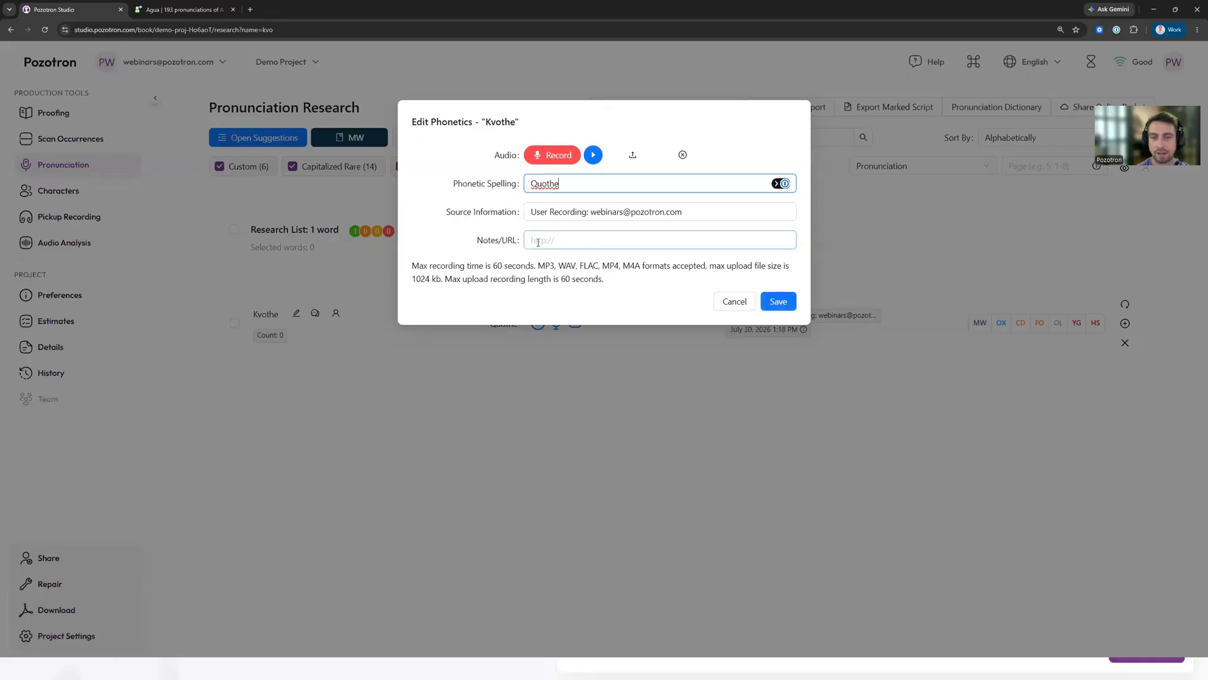
{"action": "left_click", "coordinate": [780, 304]}
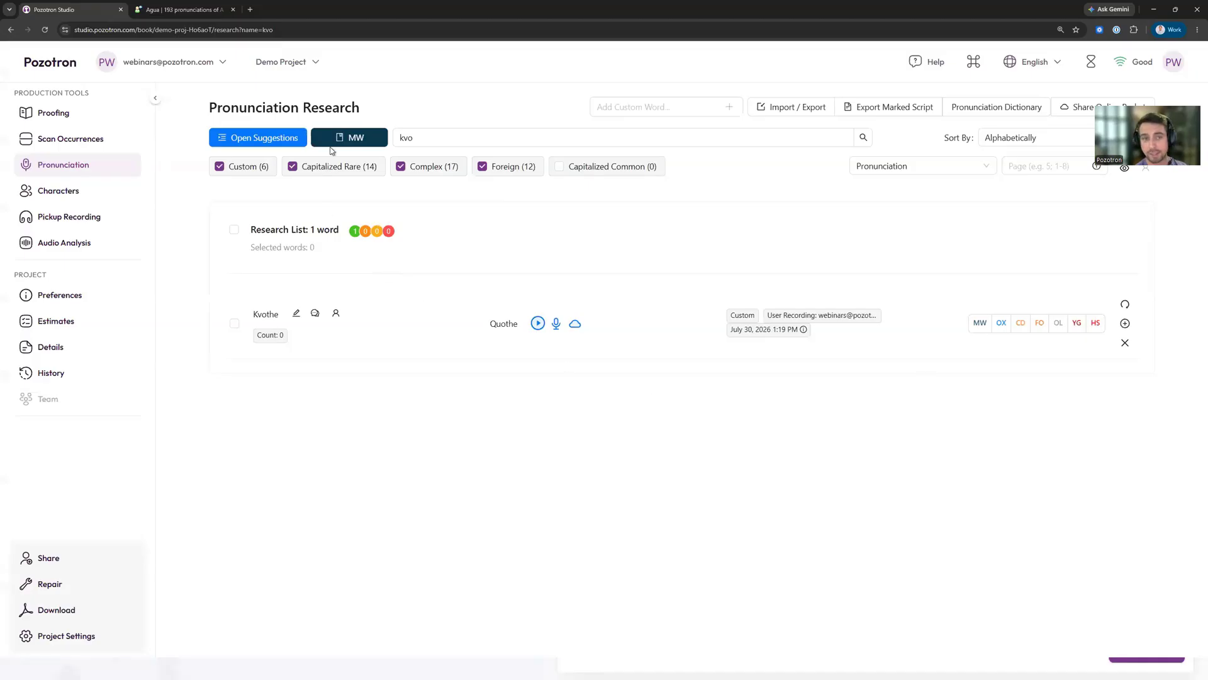
Check Kvothe's 10 English pronunciations on YouGlish, then go back to Pozotron Studio
{"action": "left_click", "coordinate": [1077, 323]}
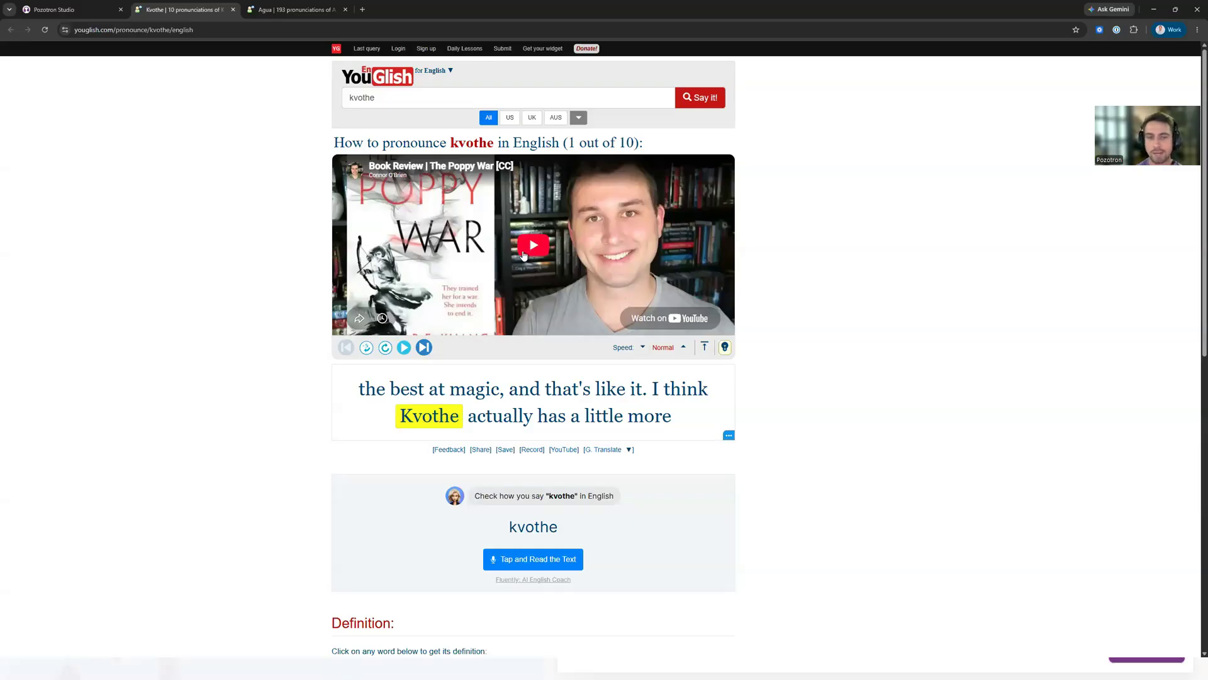
{"action": "left_click", "coordinate": [63, 9]}
Close the Kvothe and Agua YouGlish tabs and clear the 'kvo' search
{"action": "left_click", "coordinate": [234, 12]}
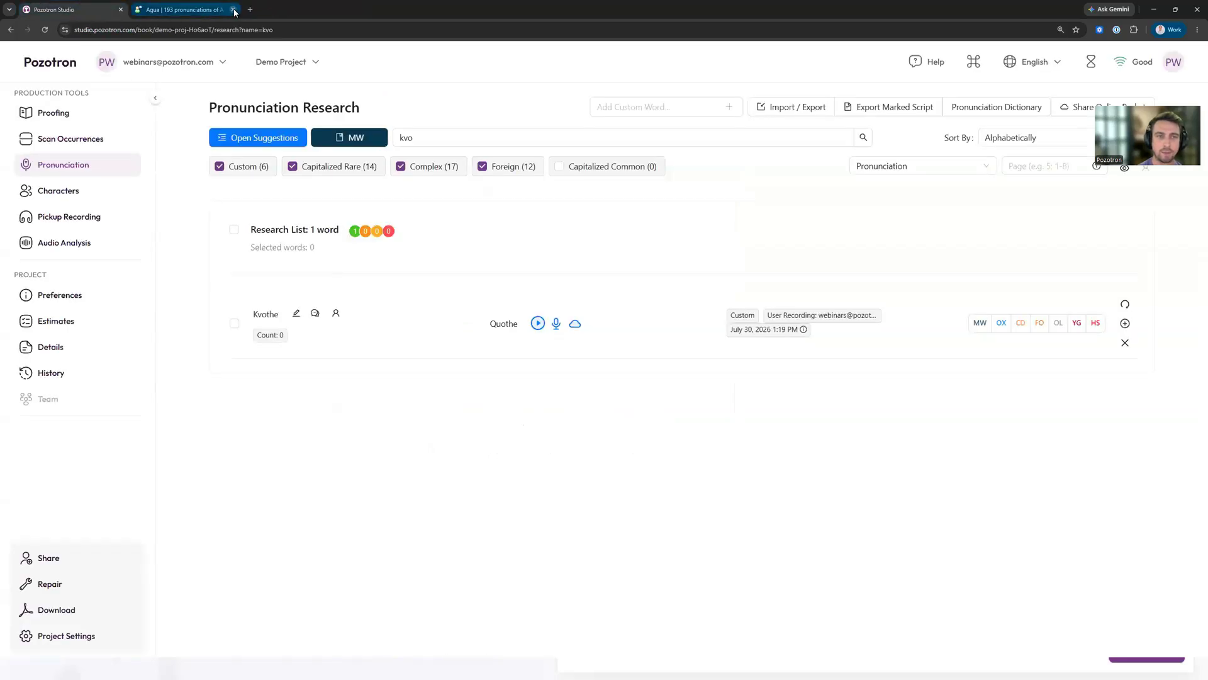
{"action": "left_click", "coordinate": [234, 12]}
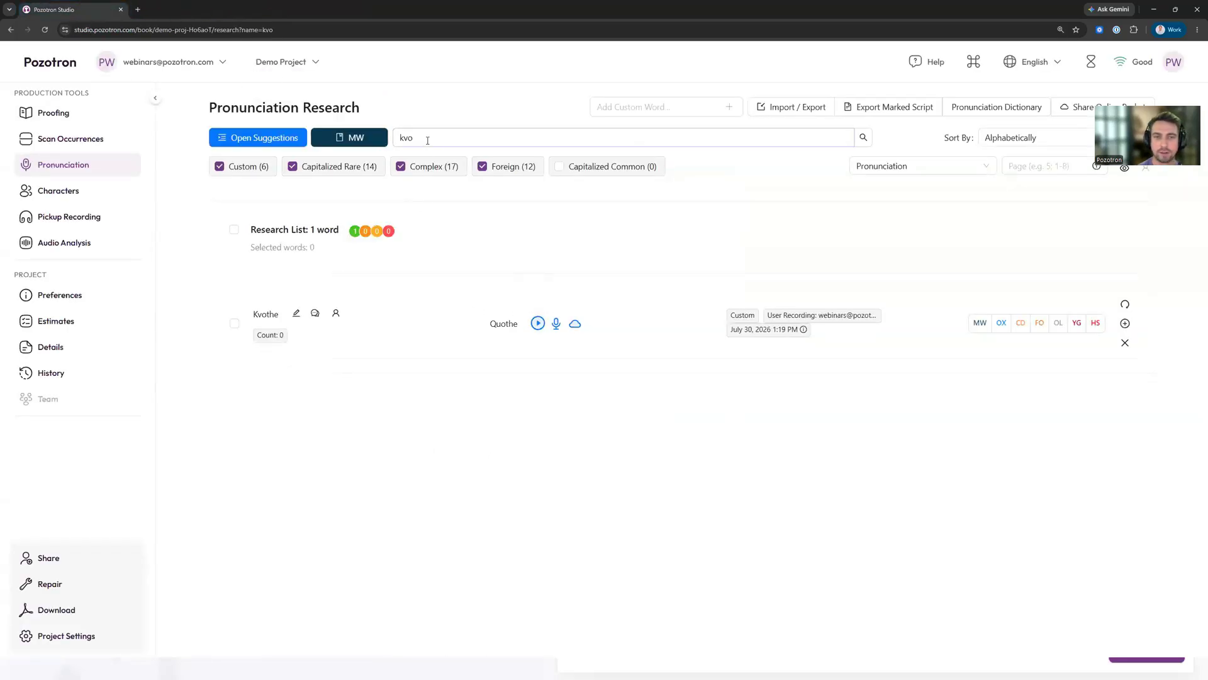
{"action": "double_click", "coordinate": [408, 138]}
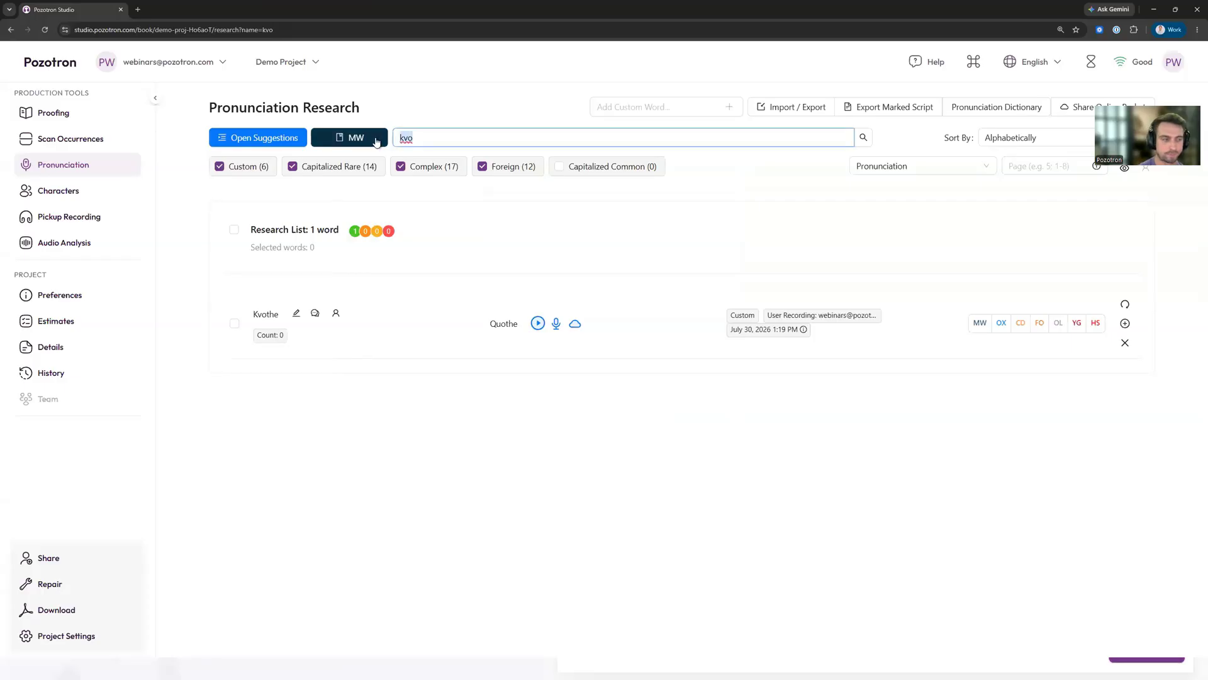
{"action": "key", "text": "BackSpace"}
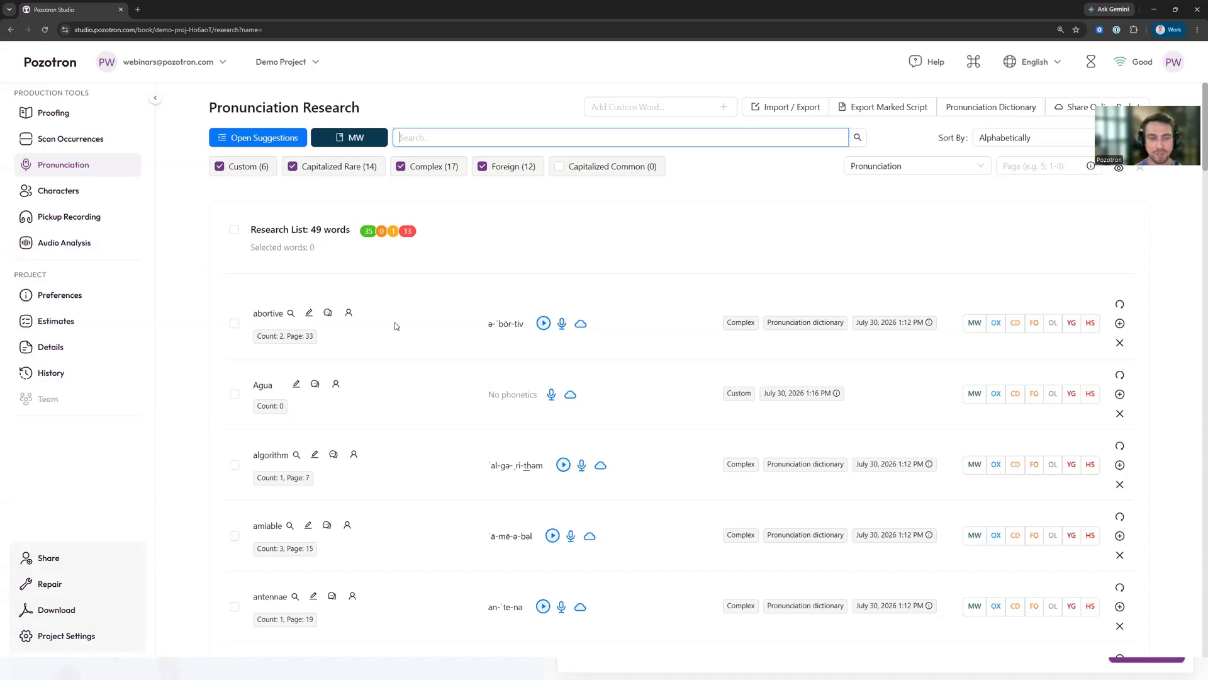
Check the Author participant's access in Sharing Settings, then go back to Pronunciation Research
{"action": "left_click", "coordinate": [87, 559]}
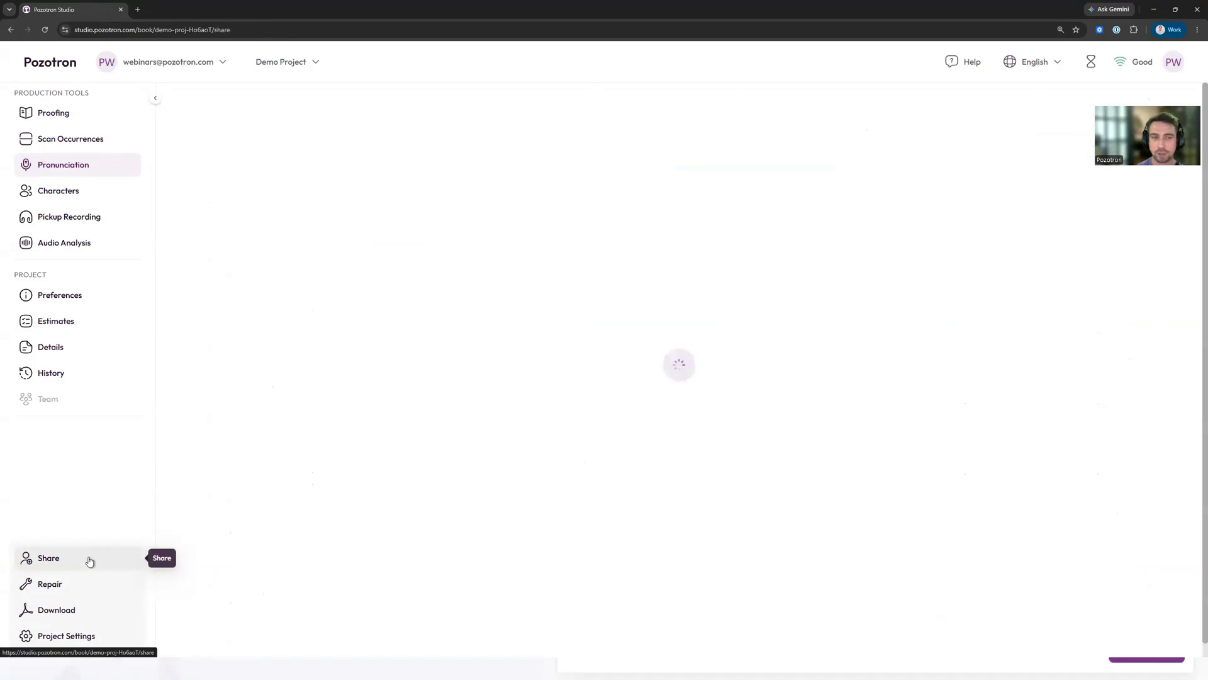
{"action": "left_click_drag", "start_coordinate": [339, 420], "coordinate": [255, 422]}
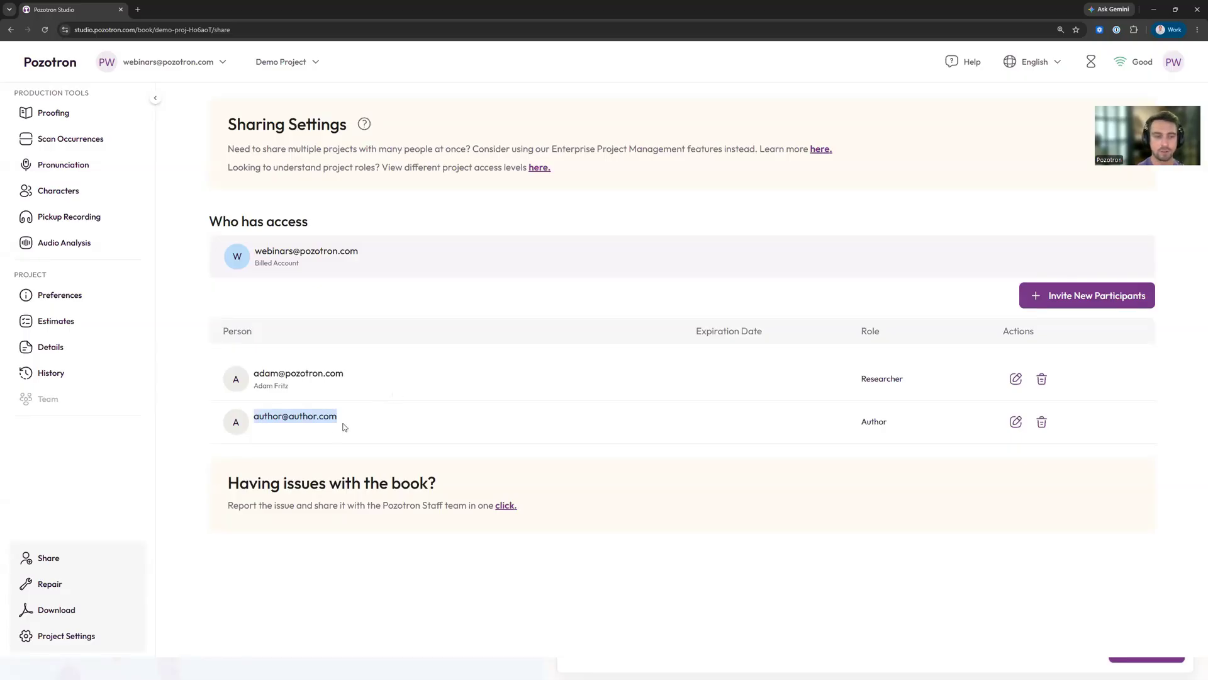
{"action": "left_click", "coordinate": [79, 169]}
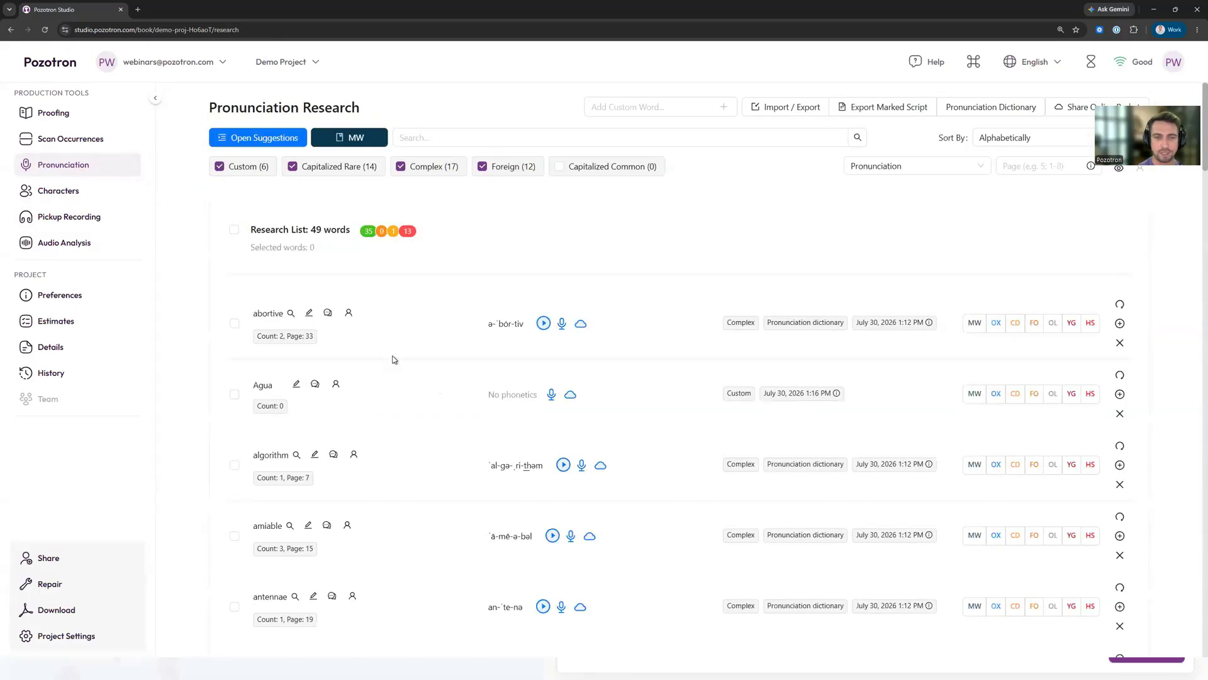
Comment 'How does this sound?' on the abortive entry and close the comments window
{"action": "left_click", "coordinate": [328, 313]}
{"action": "left_click", "coordinate": [448, 456]}
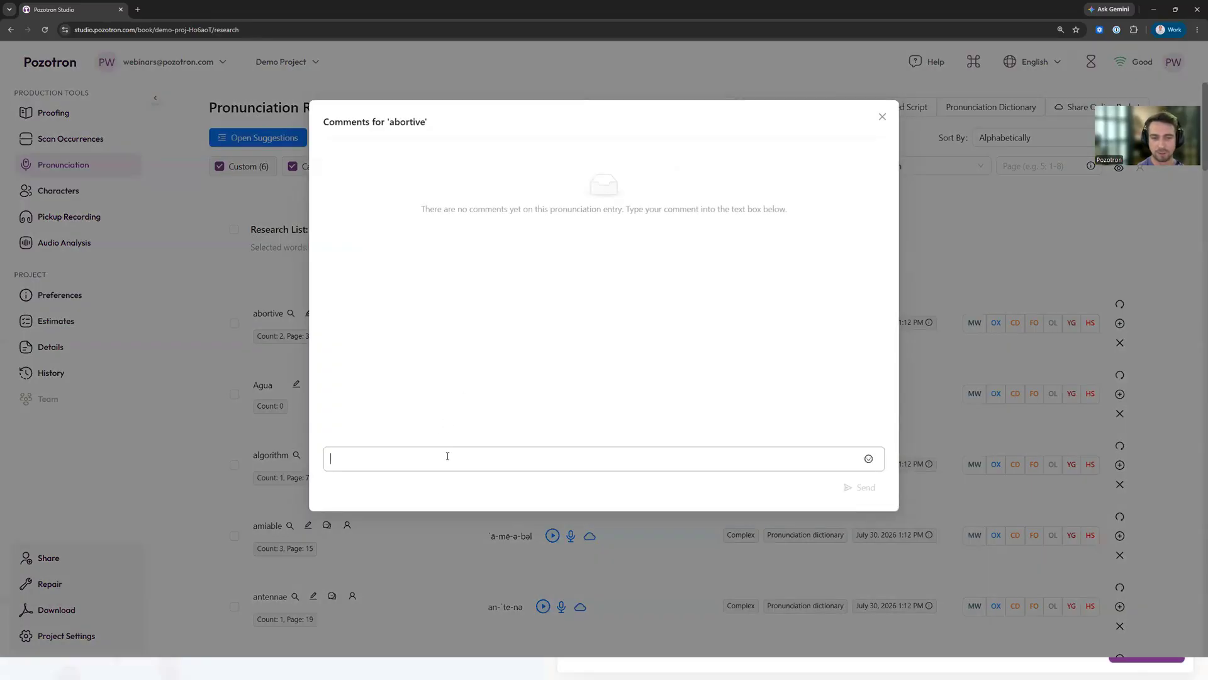
{"action": "type", "text": "How does this sound?"}
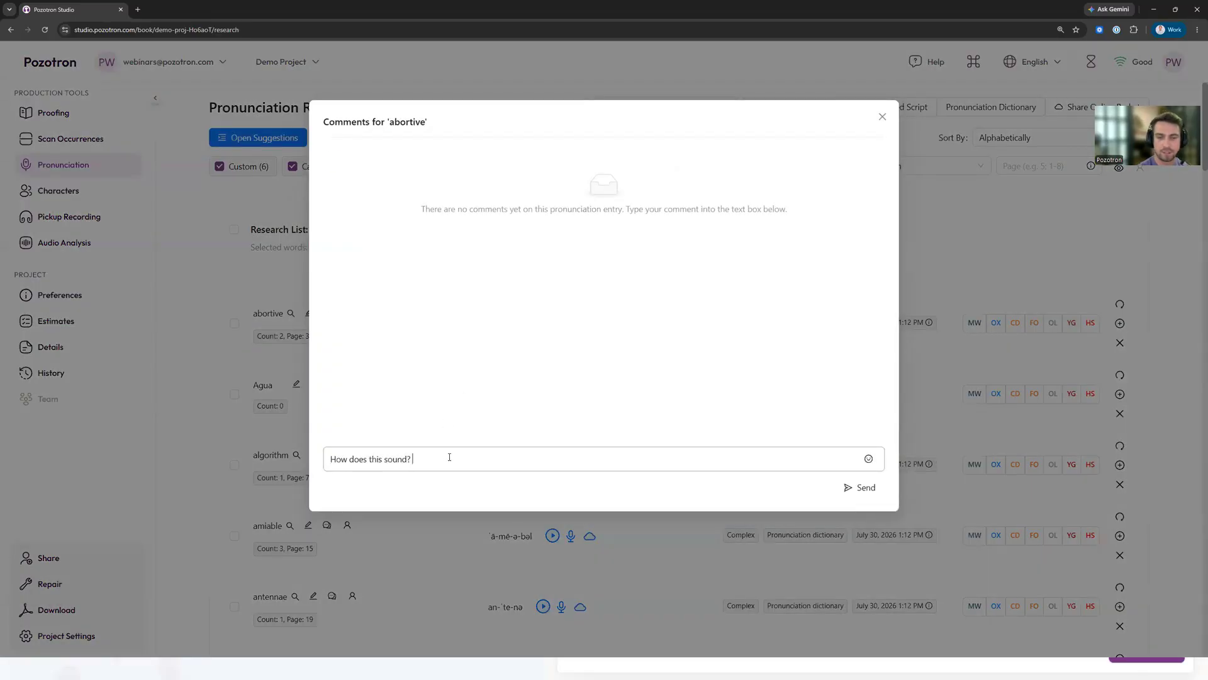
{"action": "key", "text": "Return"}
{"action": "left_click", "coordinate": [991, 255]}
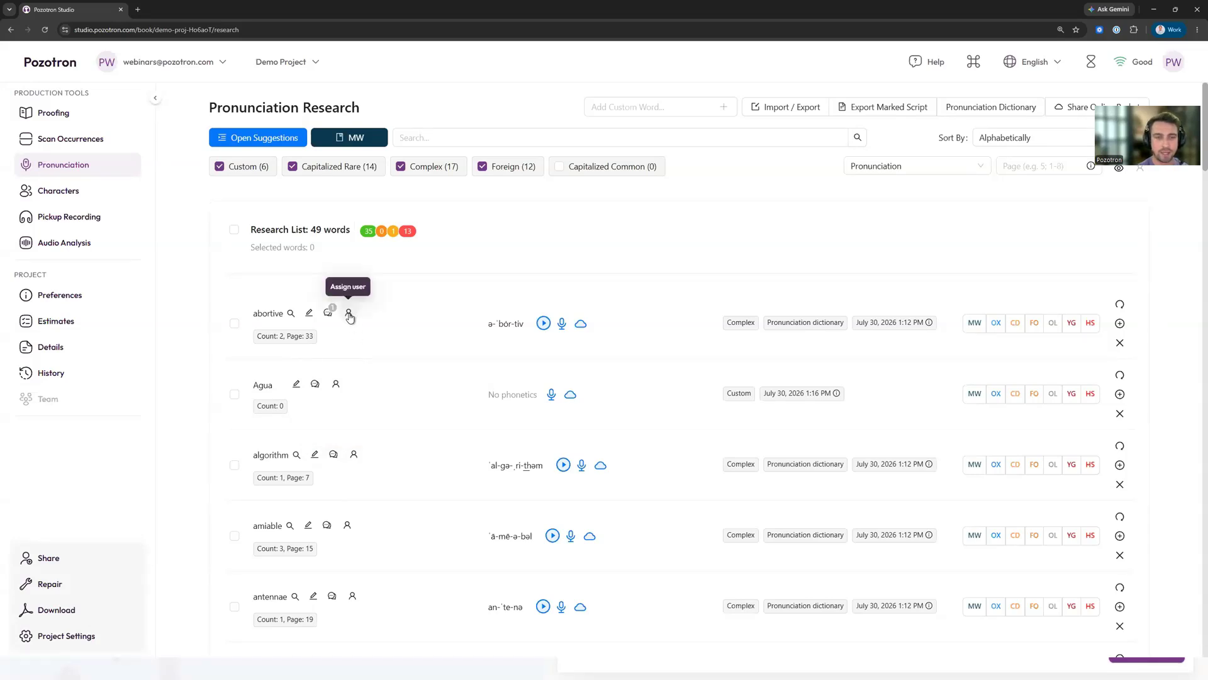
{"action": "left_click", "coordinate": [116, 559]}
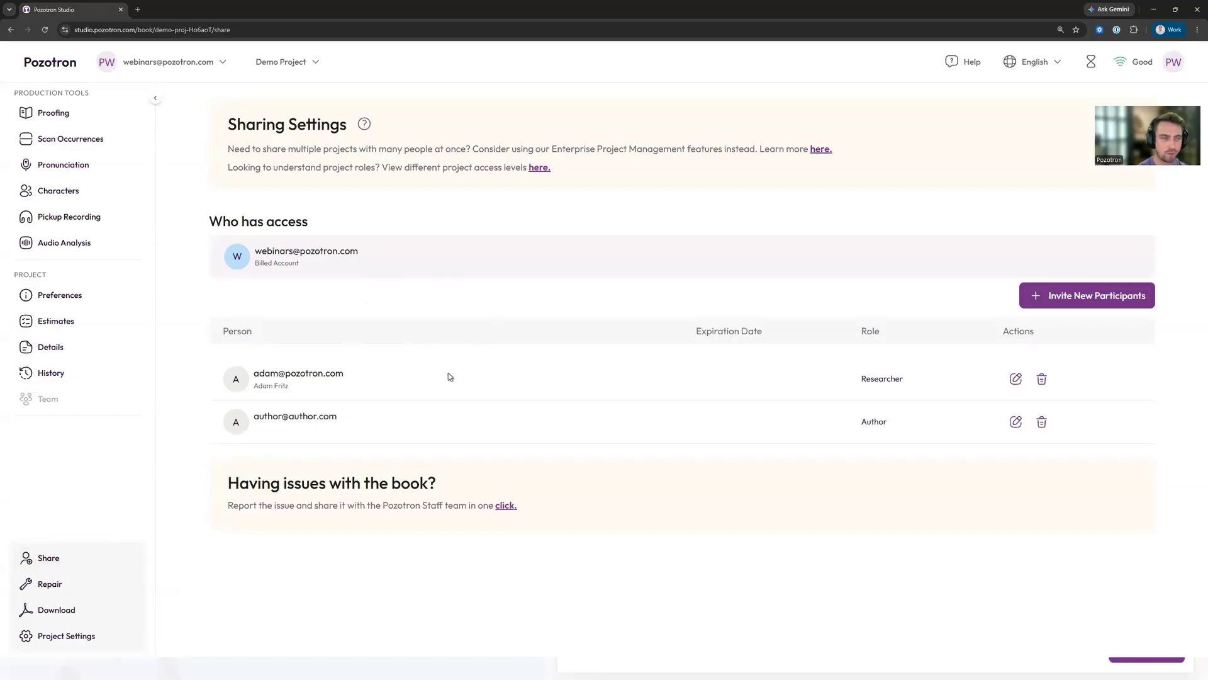
{"action": "left_click", "coordinate": [1080, 299]}
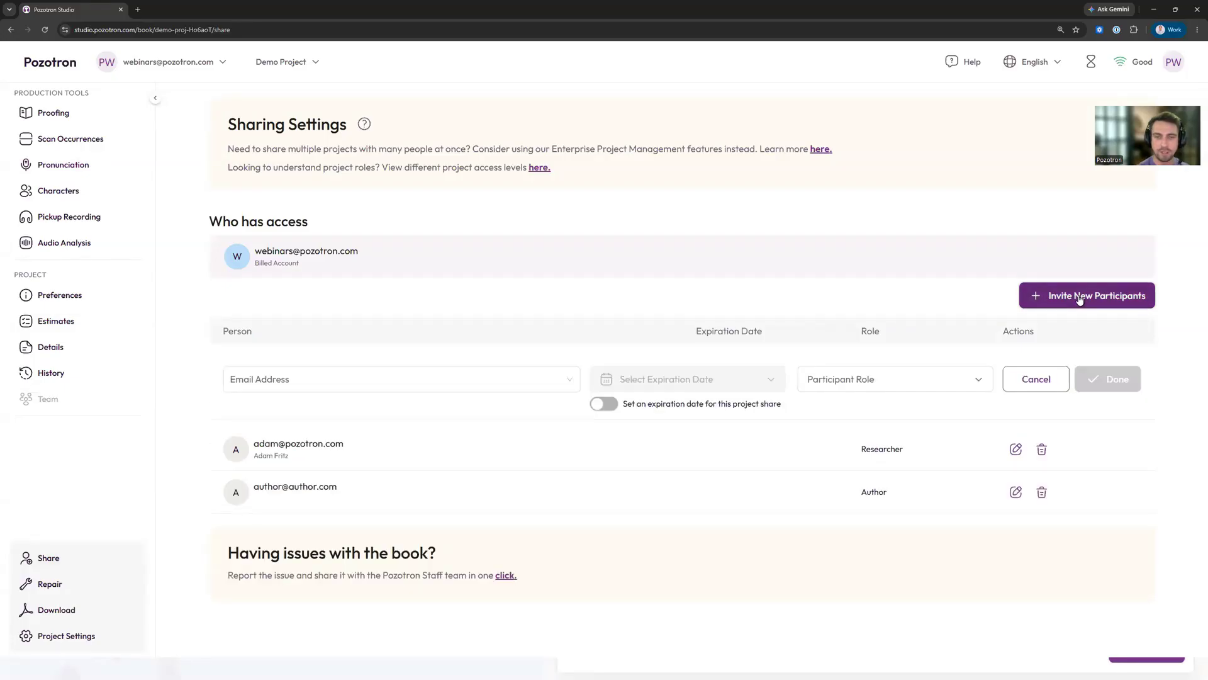
{"action": "left_click", "coordinate": [272, 380]}
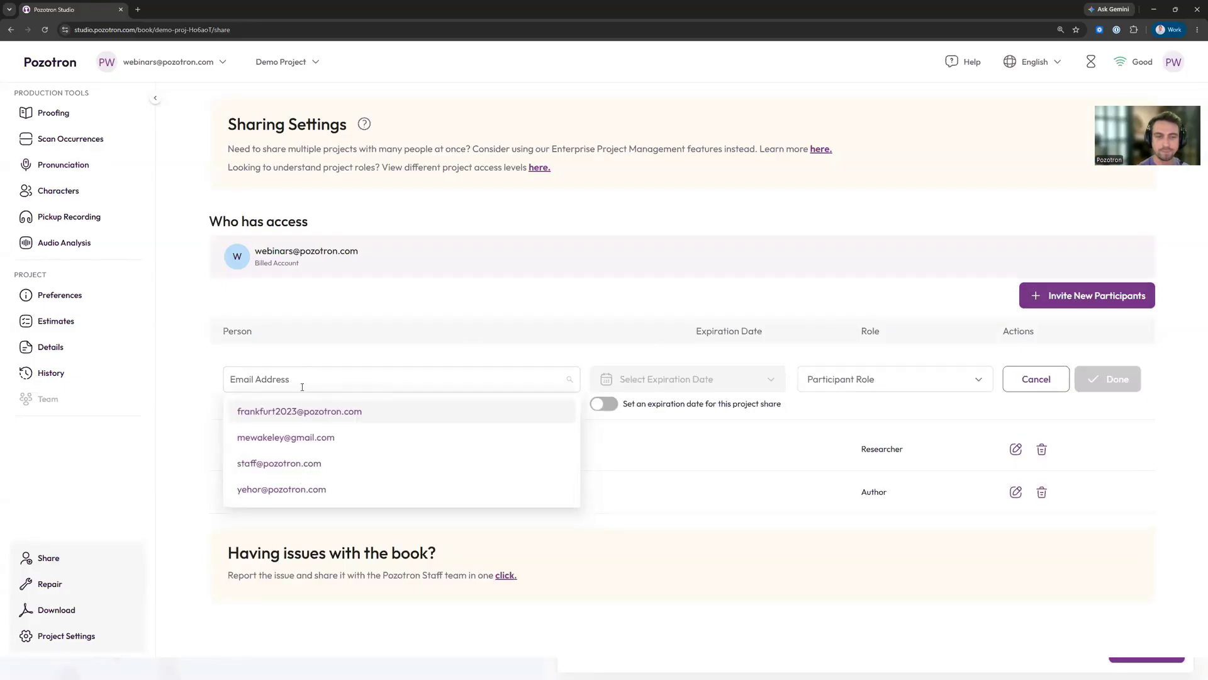
{"action": "left_click", "coordinate": [271, 351]}
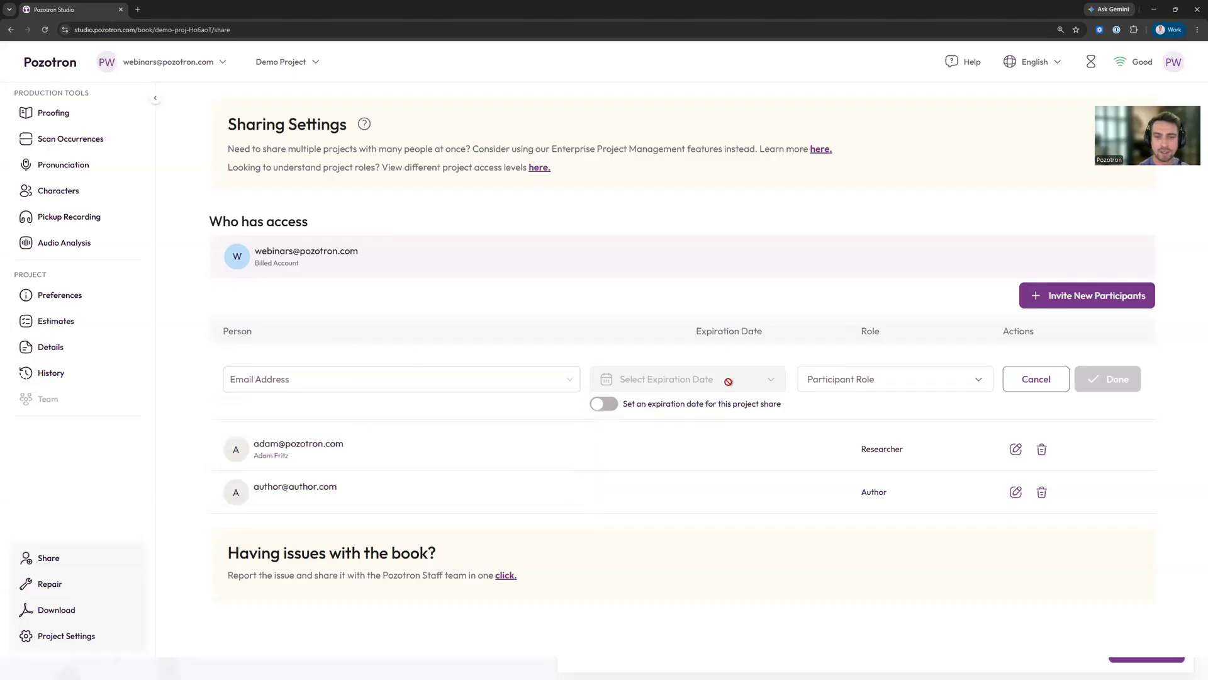
{"action": "left_click", "coordinate": [875, 379]}
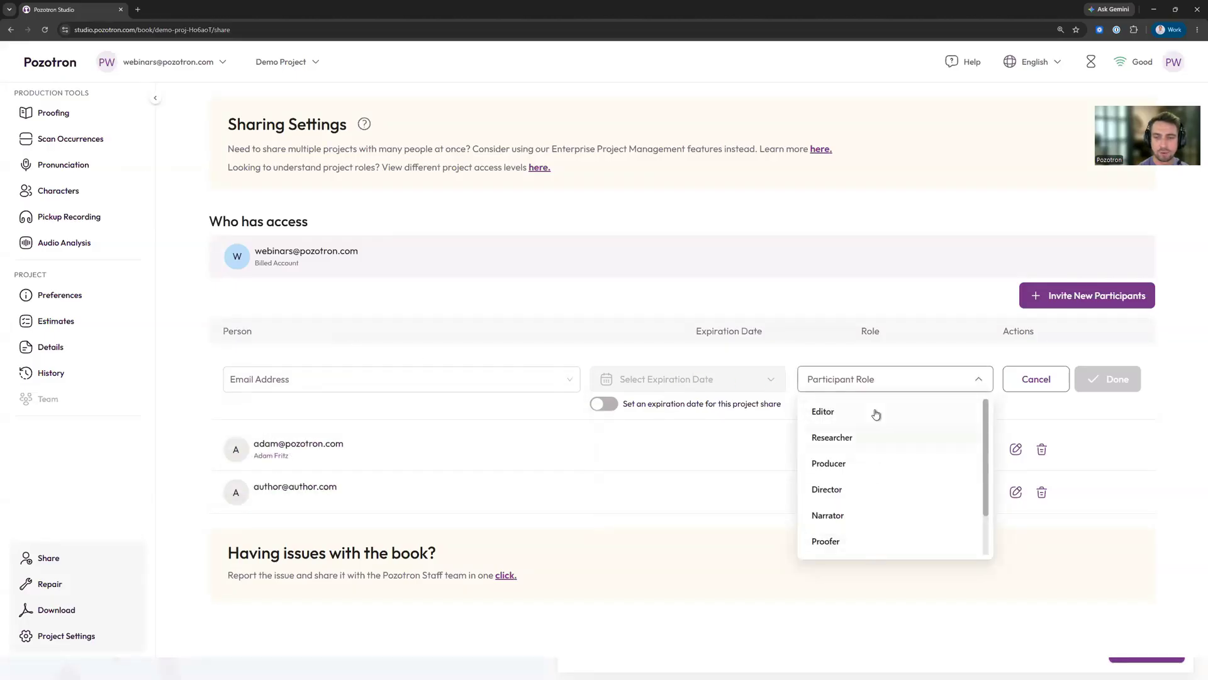
{"action": "scroll", "coordinate": [881, 453], "scroll_direction": "down", "scroll_amount": 2}
{"action": "scroll", "coordinate": [869, 491], "scroll_direction": "up", "scroll_amount": 2}
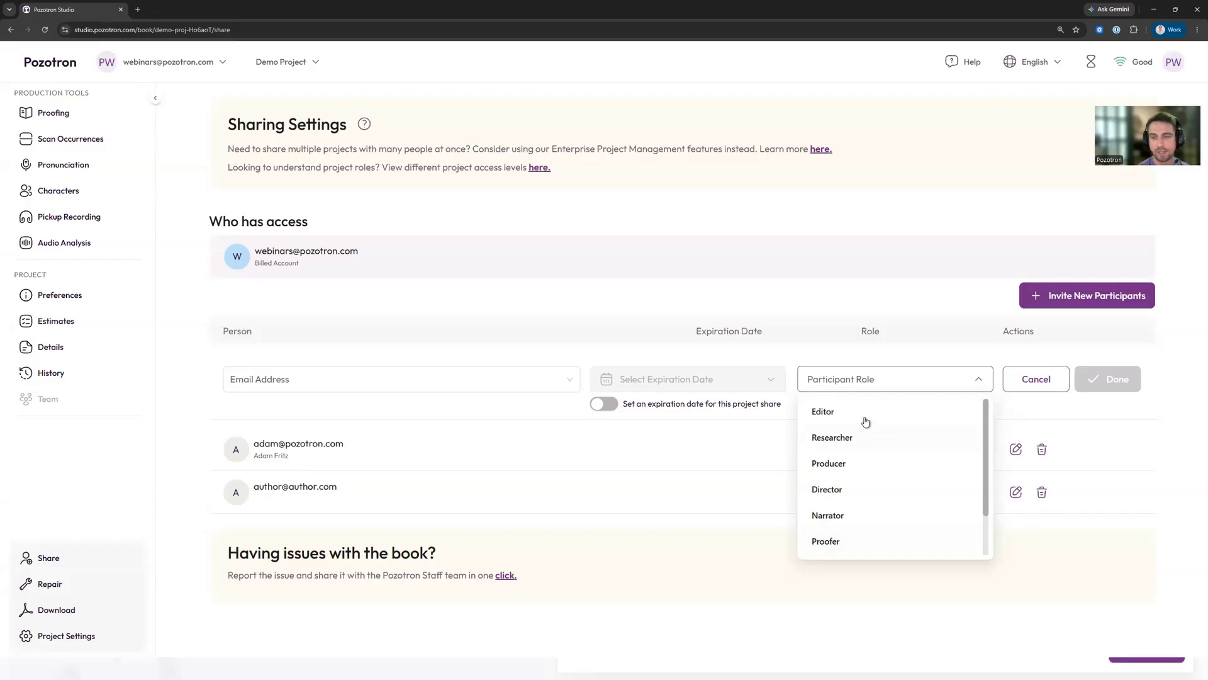
{"action": "left_click", "coordinate": [874, 354]}
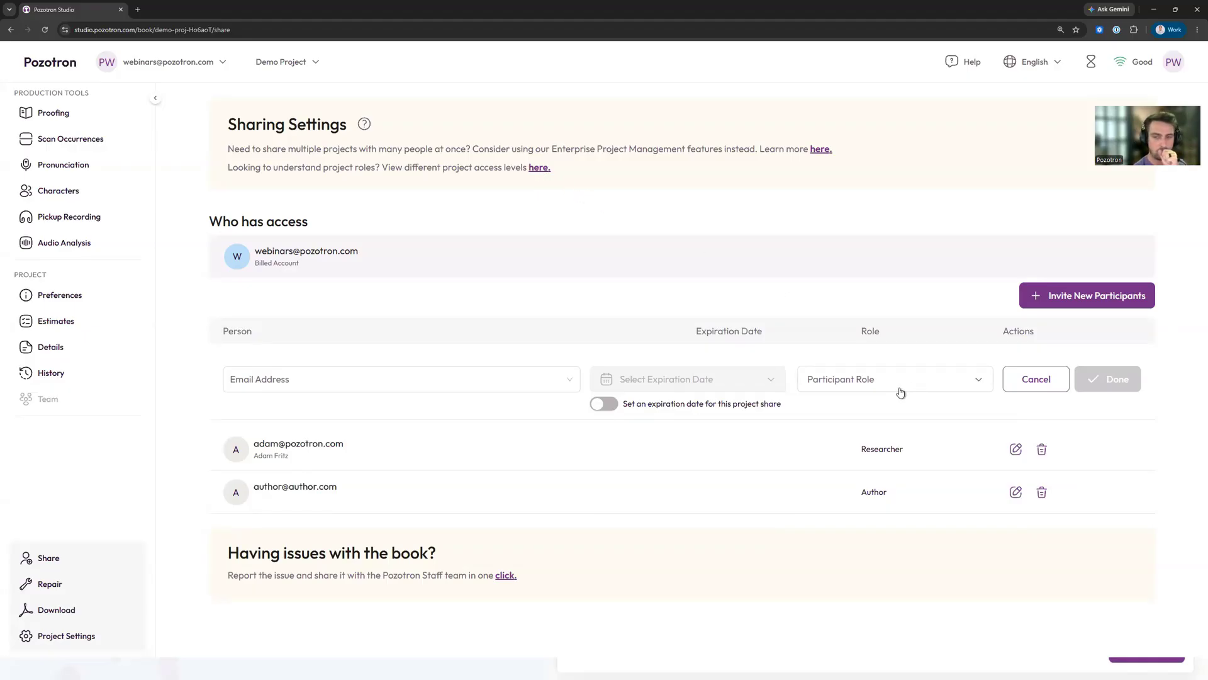
{"action": "left_click", "coordinate": [882, 379]}
{"action": "scroll", "coordinate": [892, 481], "scroll_direction": "down", "scroll_amount": 1}
{"action": "scroll", "coordinate": [869, 526], "scroll_direction": "up", "scroll_amount": 1}
{"action": "scroll", "coordinate": [881, 482], "scroll_direction": "down", "scroll_amount": 1}
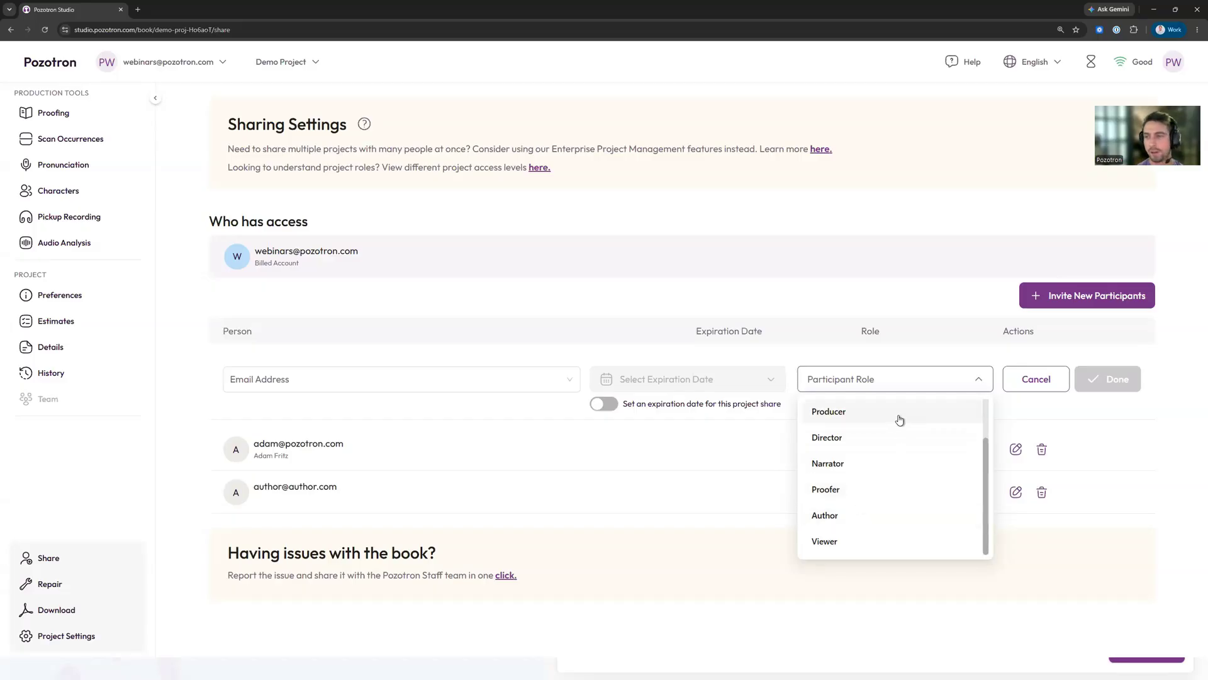
{"action": "left_click", "coordinate": [916, 308]}
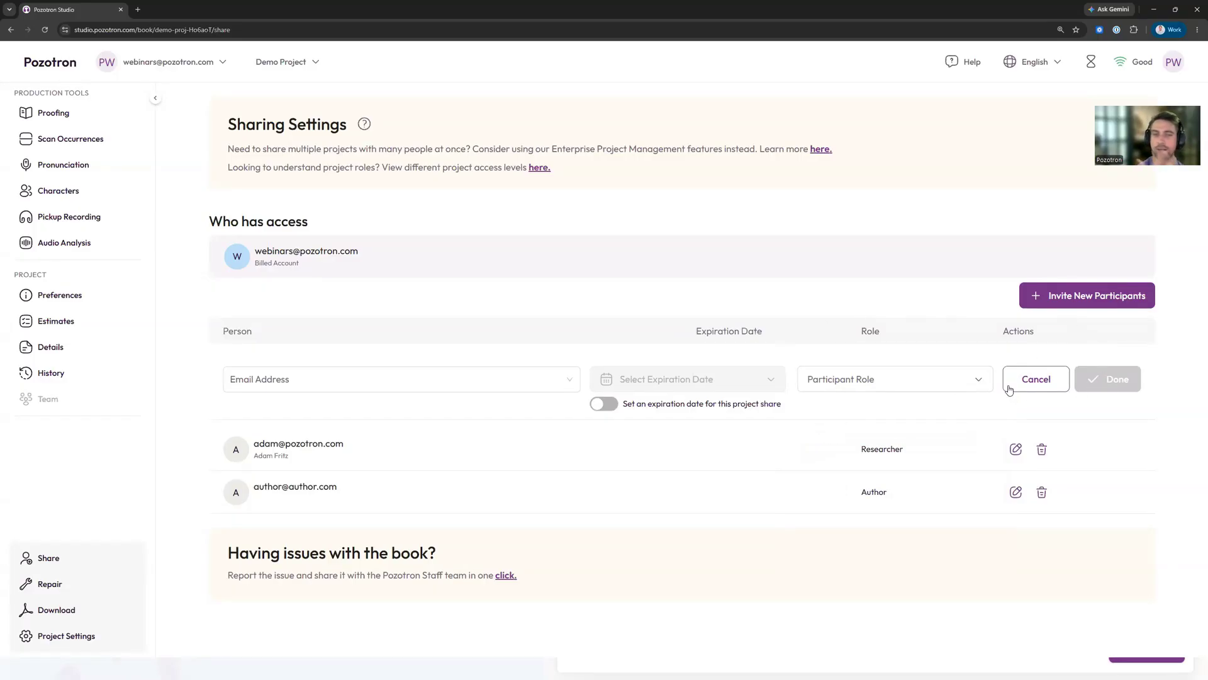
In the Pronunciation list, assign abortive to the author participant and save
{"action": "left_click", "coordinate": [63, 170]}
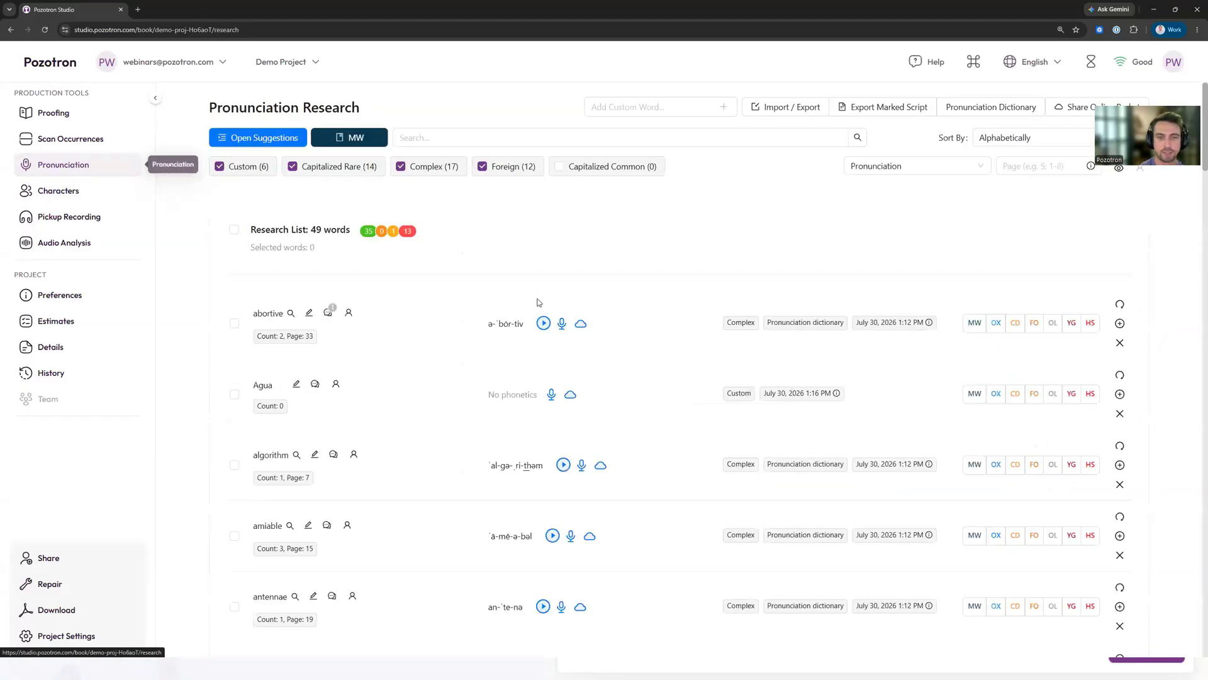
{"action": "left_click", "coordinate": [349, 313]}
{"action": "left_click", "coordinate": [498, 200]}
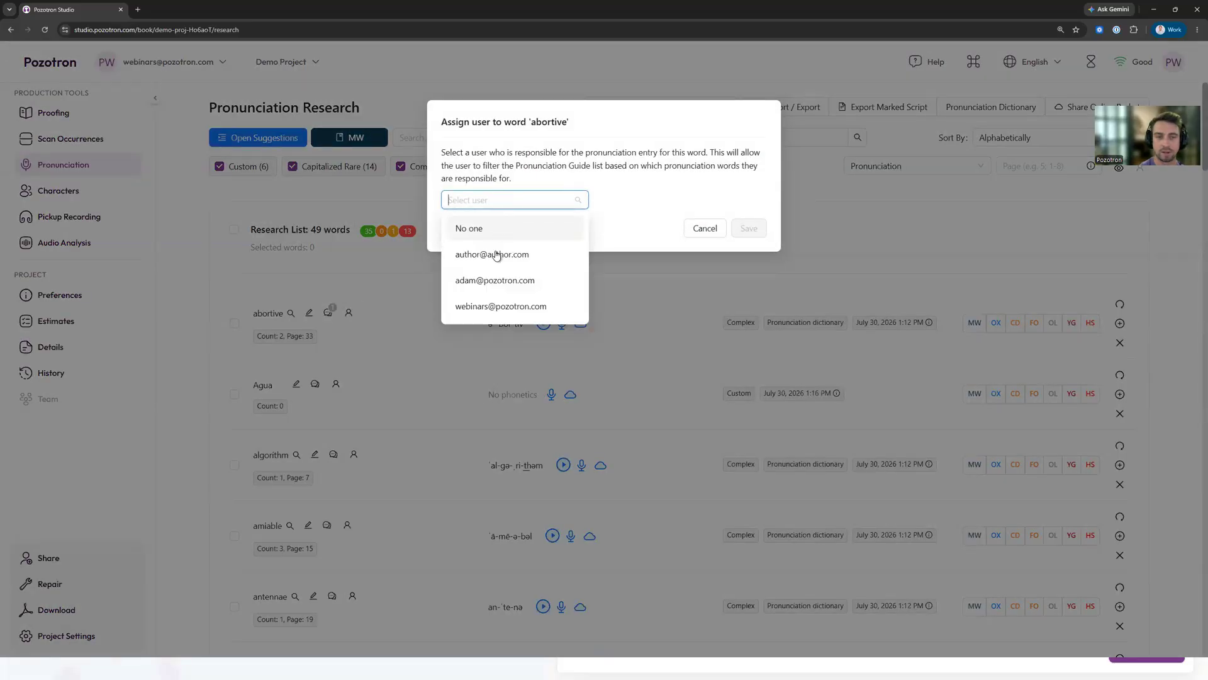
{"action": "left_click", "coordinate": [491, 255]}
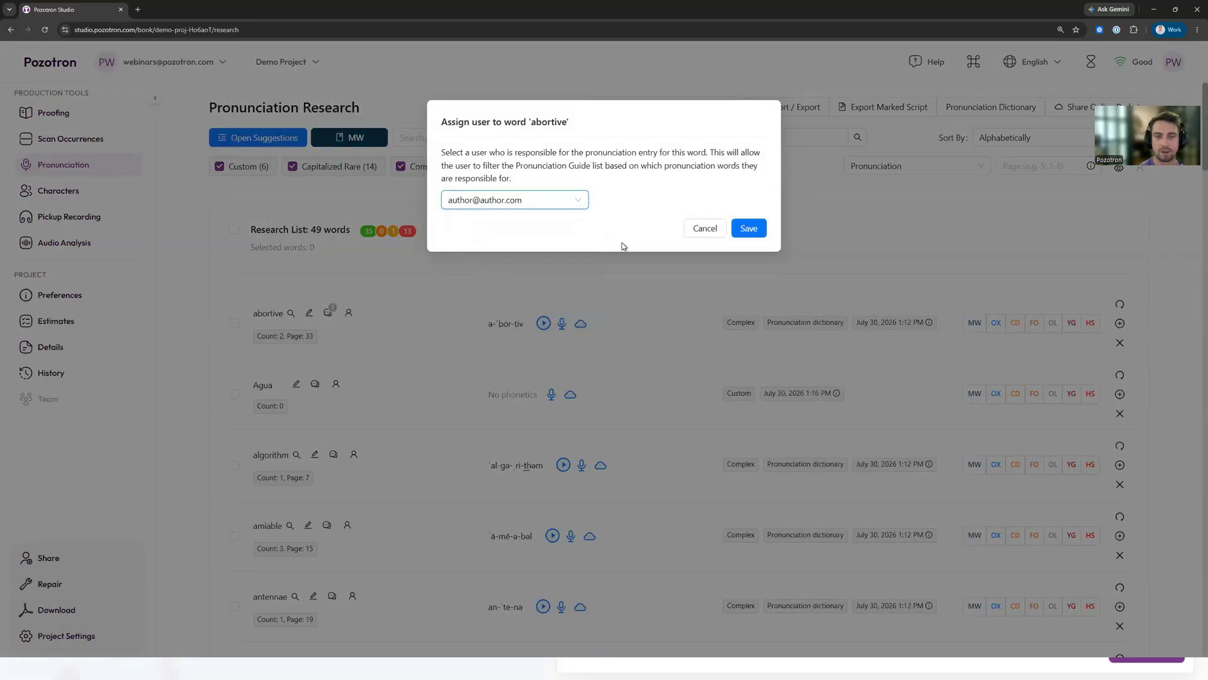
{"action": "left_click", "coordinate": [758, 230]}
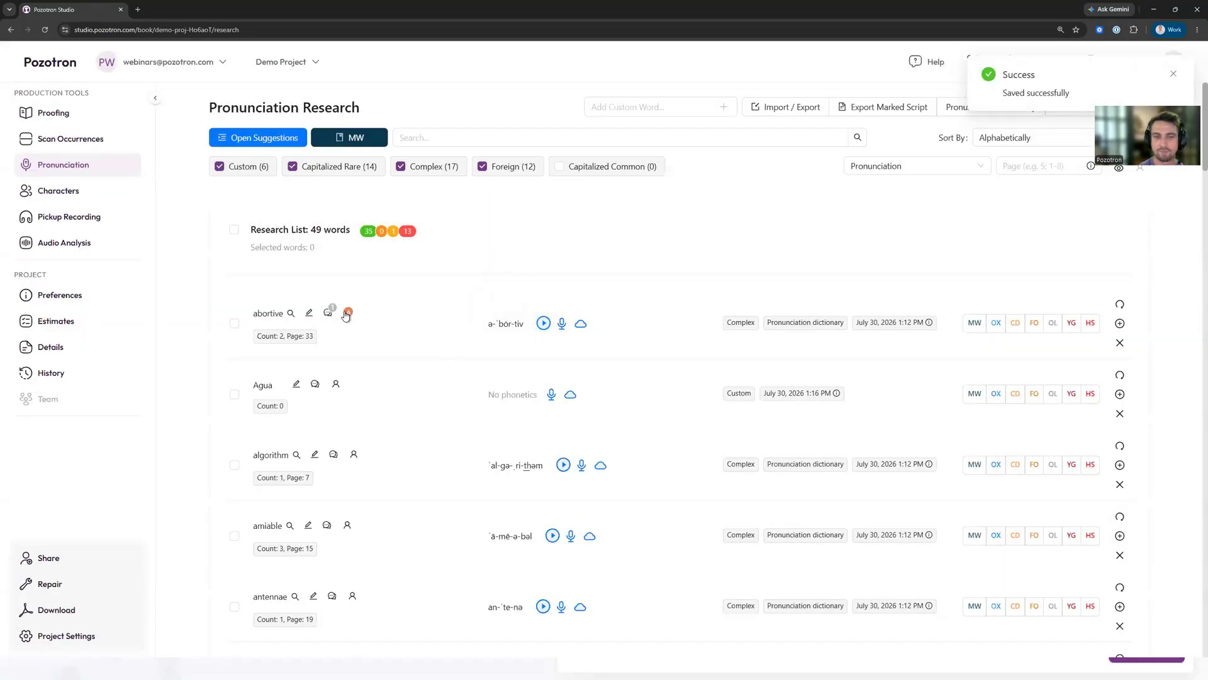
{"action": "mouse_move", "coordinate": [346, 317]}
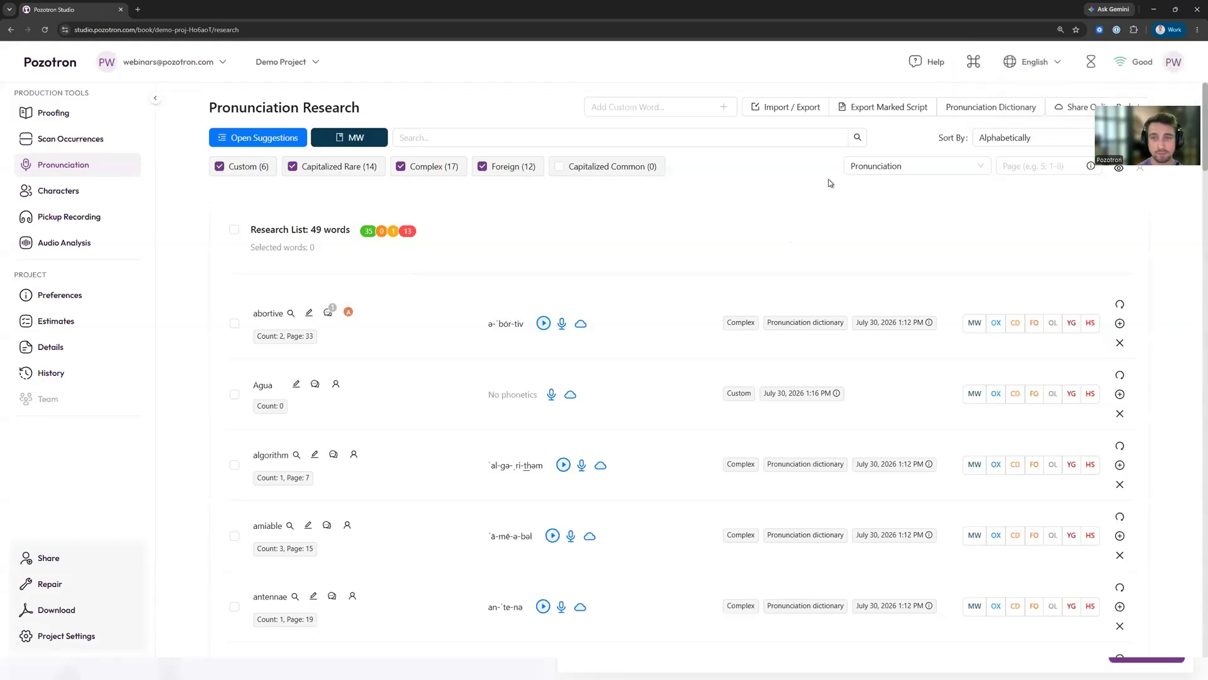
Filter the pronunciation list to Assigned to me and check the scope=assigned URL
{"action": "left_click", "coordinate": [918, 172]}
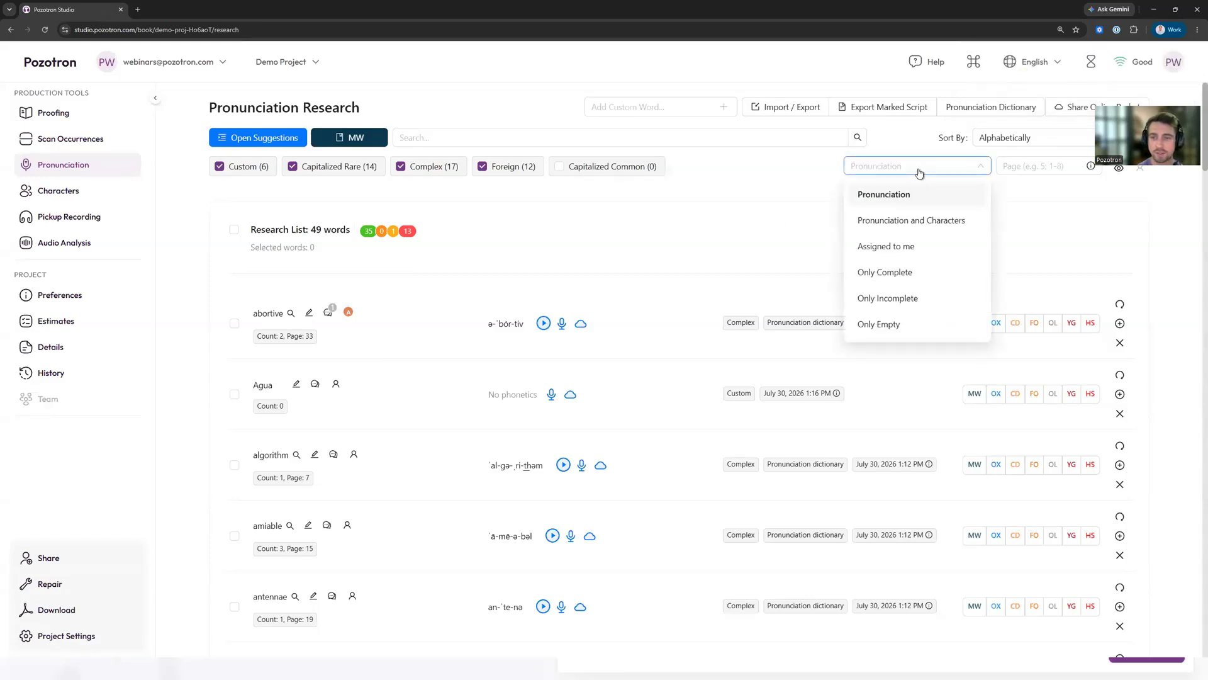
{"action": "left_click", "coordinate": [911, 248]}
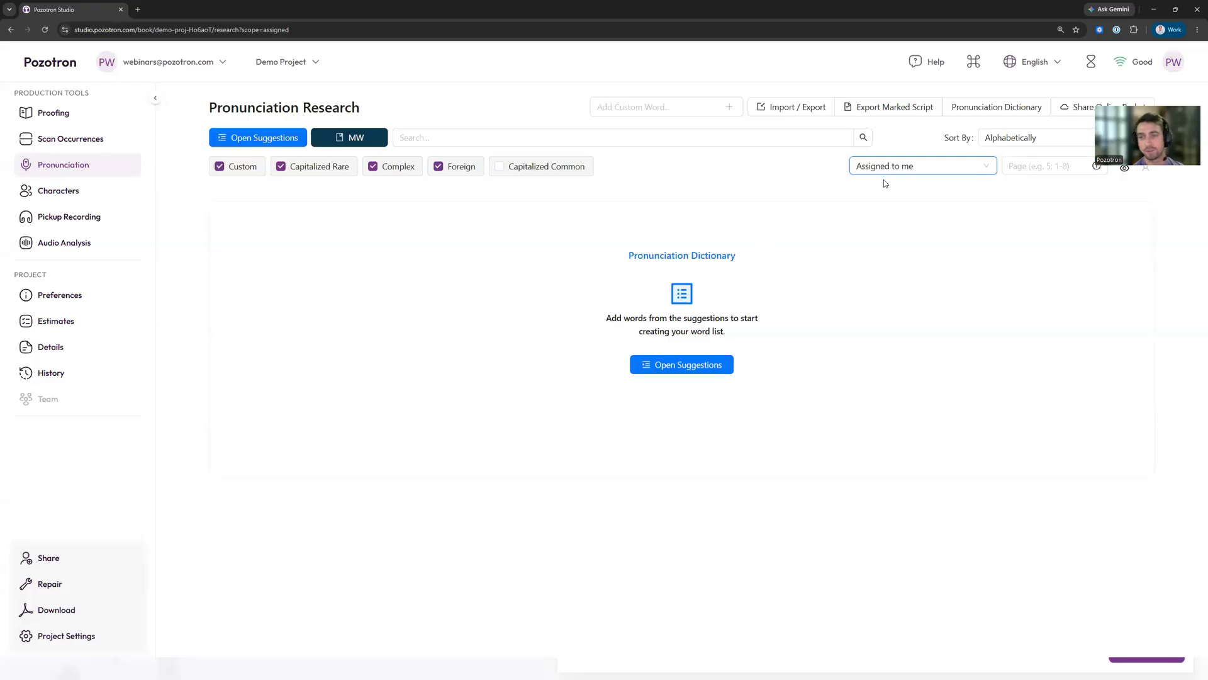
{"action": "left_click", "coordinate": [425, 30]}
{"action": "left_click", "coordinate": [425, 29]}
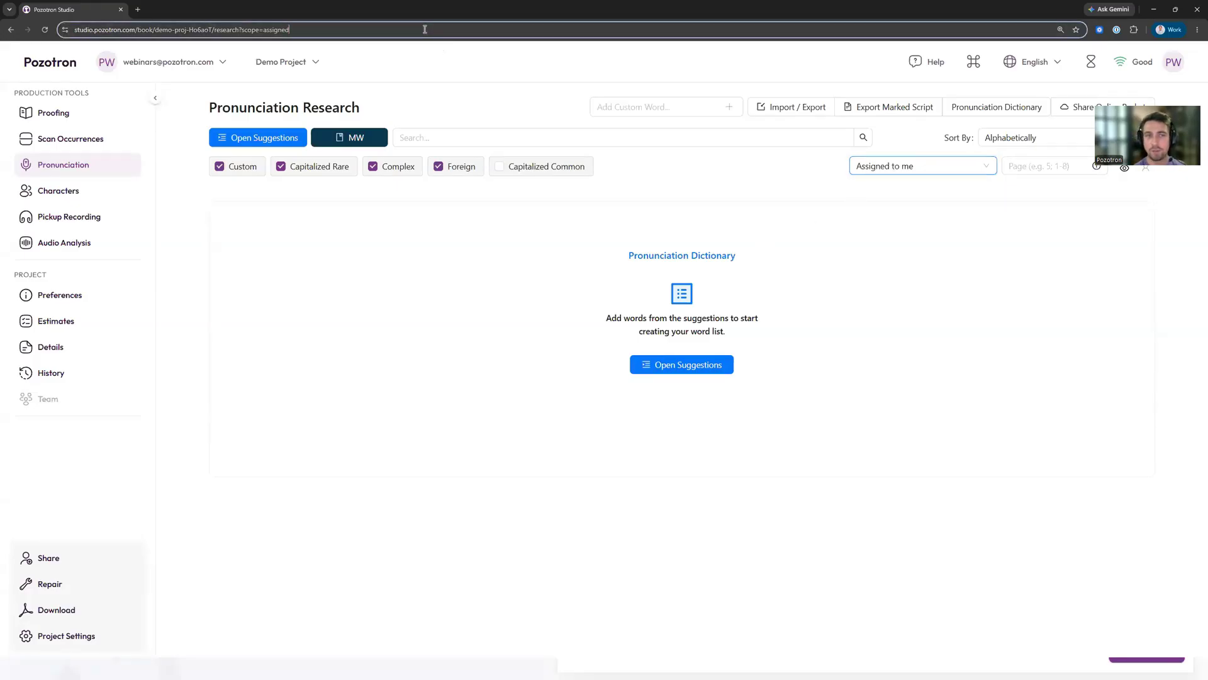
{"action": "left_click", "coordinate": [424, 29]}
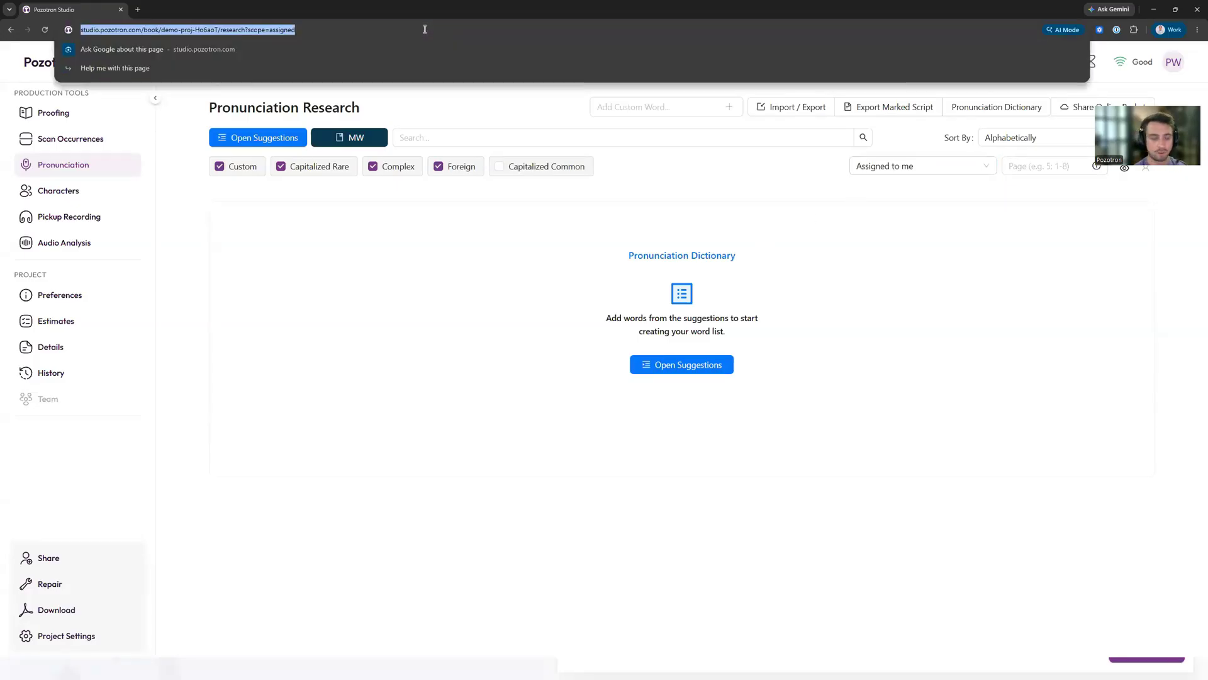
{"action": "left_click", "coordinate": [480, 262]}
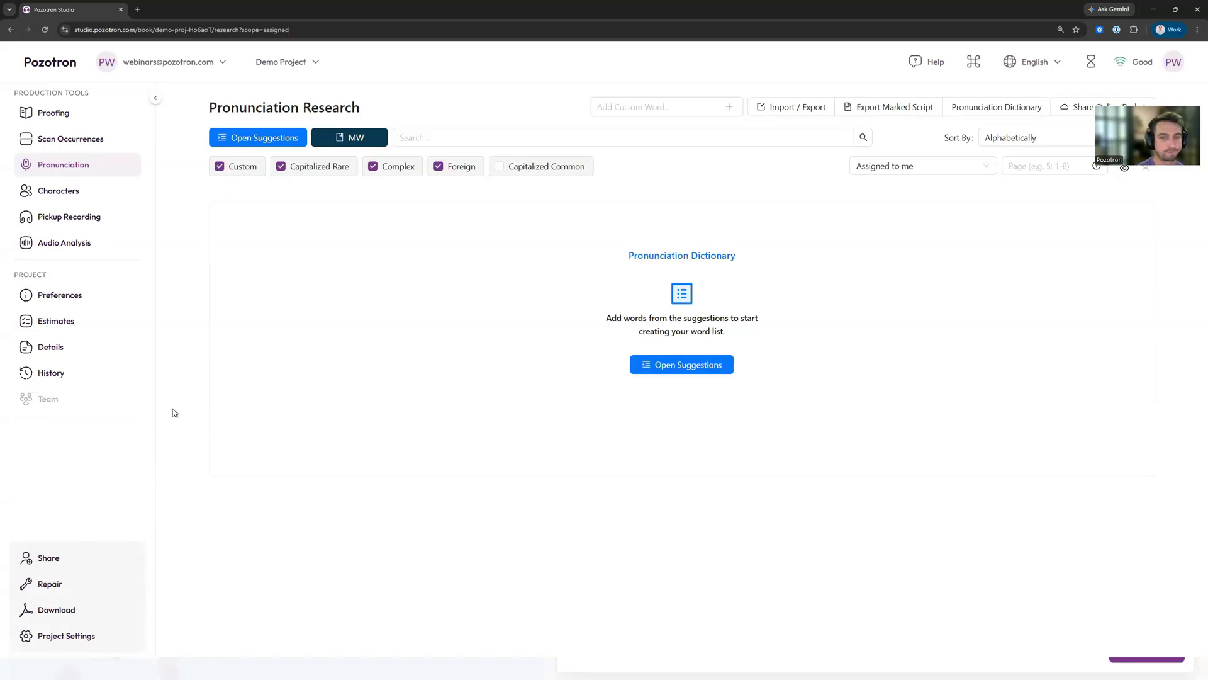
Switch the list scope back to Pronunciation, then go to the Character Voices Guide
{"action": "left_click", "coordinate": [893, 166]}
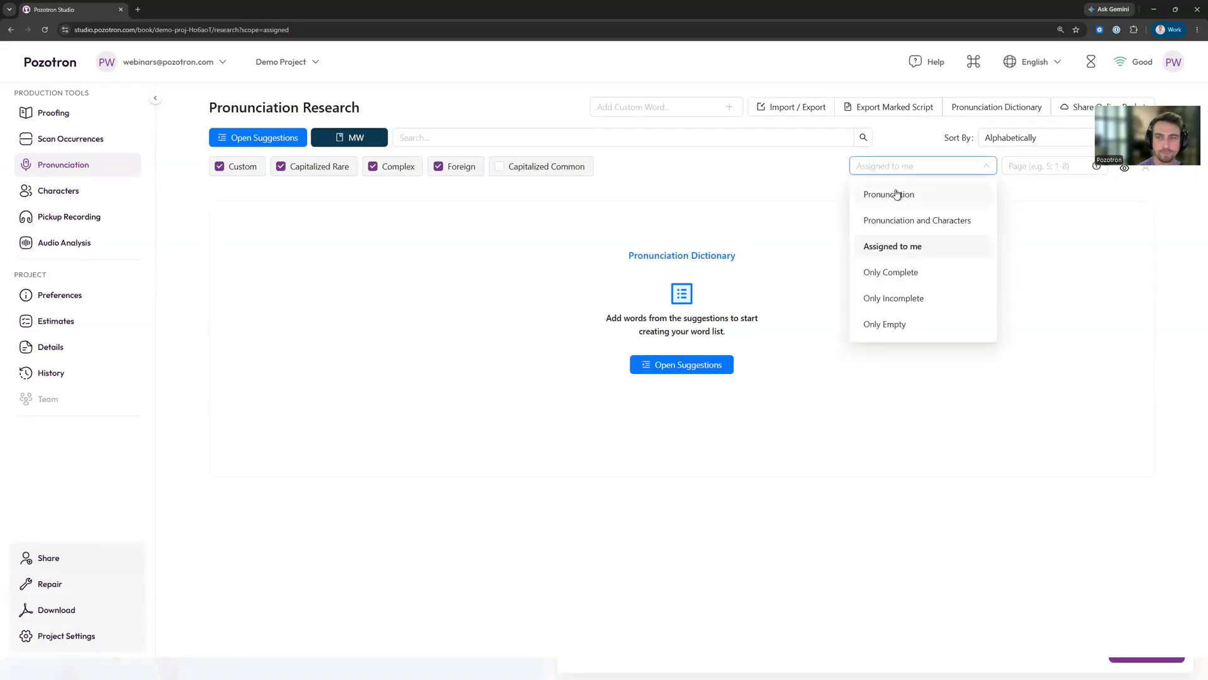
{"action": "left_click", "coordinate": [893, 193]}
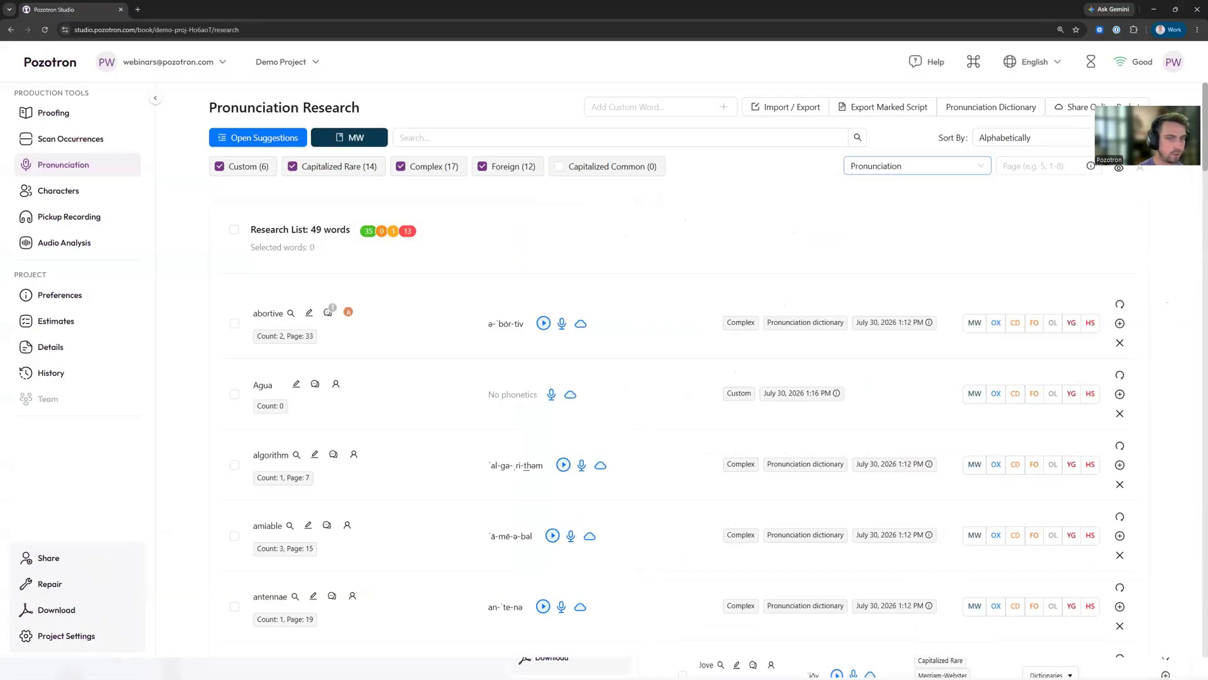
{"action": "left_click", "coordinate": [71, 198]}
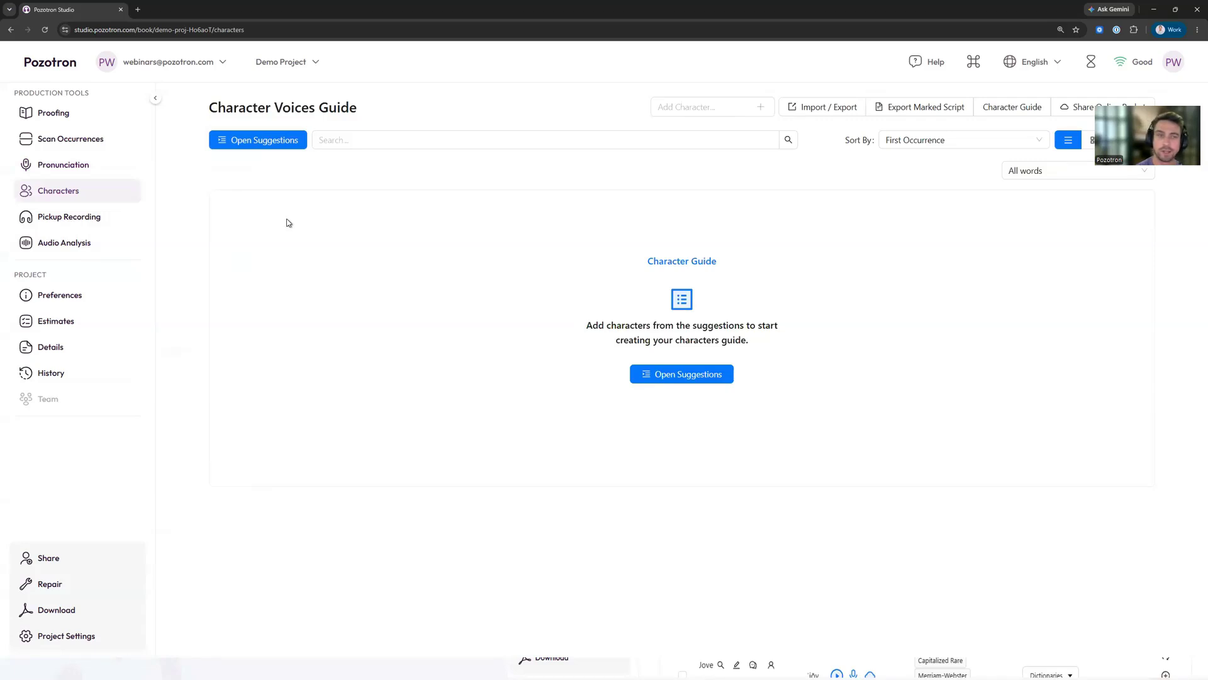
Open character suggestions and review Sherlock's 7 occurrences, the first on page 3
{"action": "left_click", "coordinate": [685, 375]}
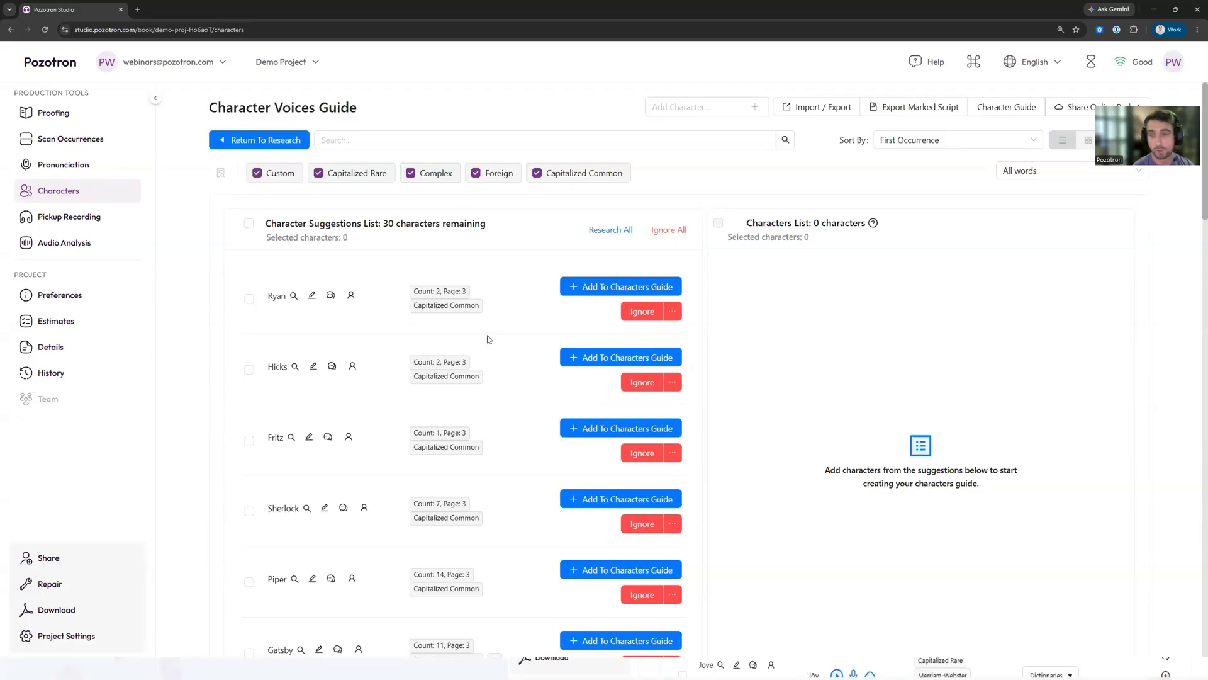
{"action": "scroll", "coordinate": [467, 342], "scroll_direction": "down", "scroll_amount": 1}
{"action": "scroll", "coordinate": [467, 342], "scroll_direction": "down", "scroll_amount": 2}
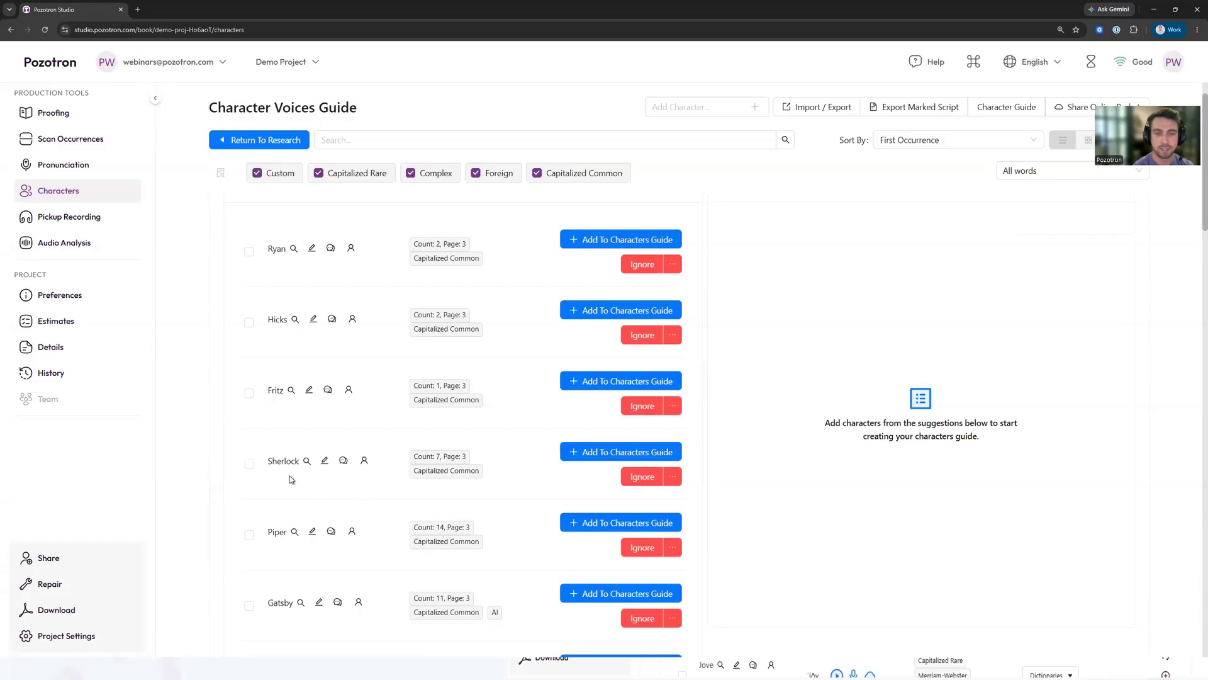
{"action": "mouse_move", "coordinate": [287, 466]}
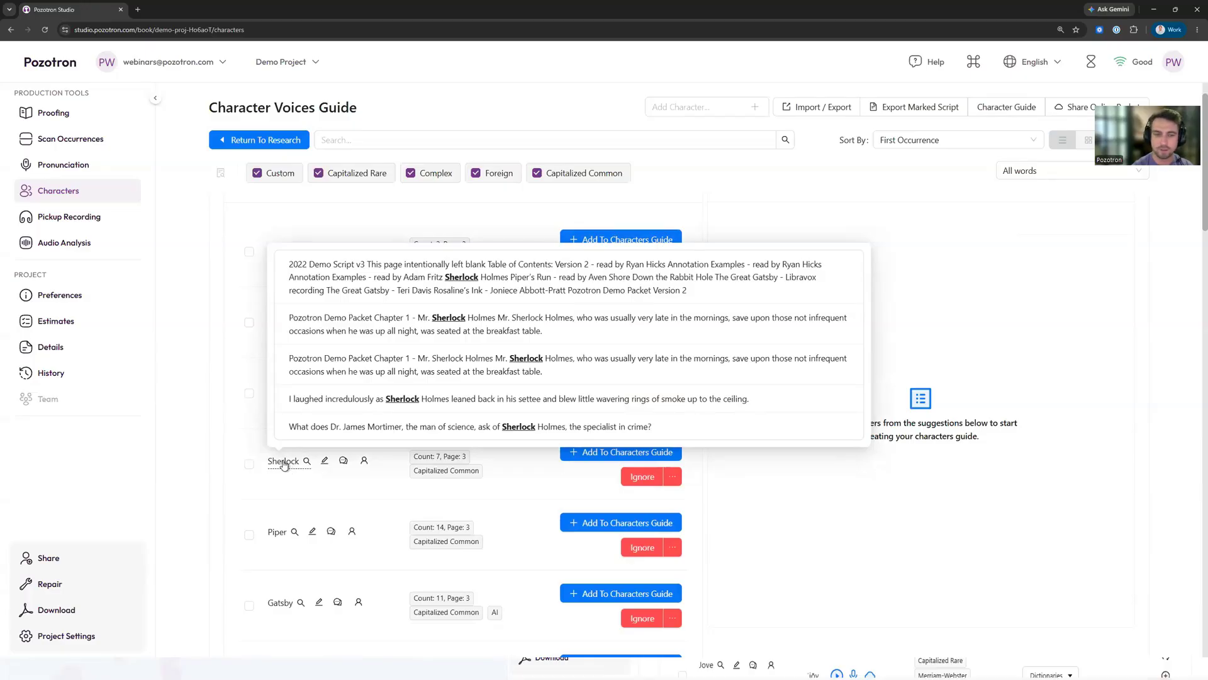
{"action": "left_click", "coordinate": [418, 460]}
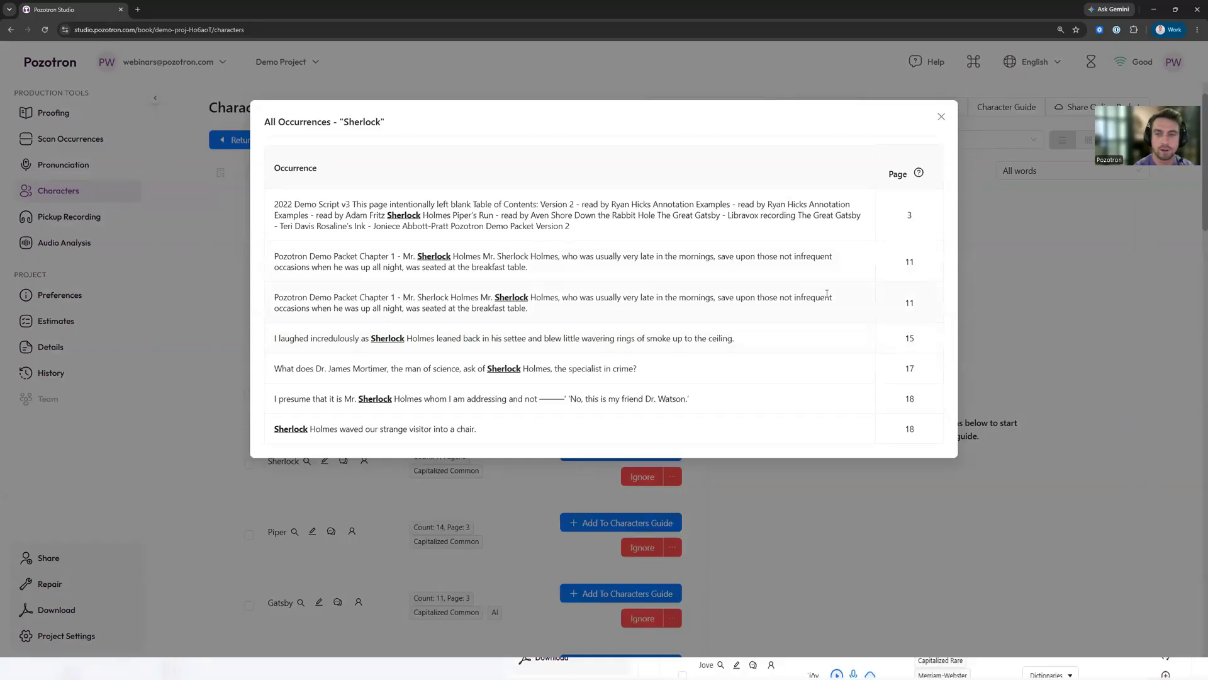
{"action": "double_click", "coordinate": [910, 216]}
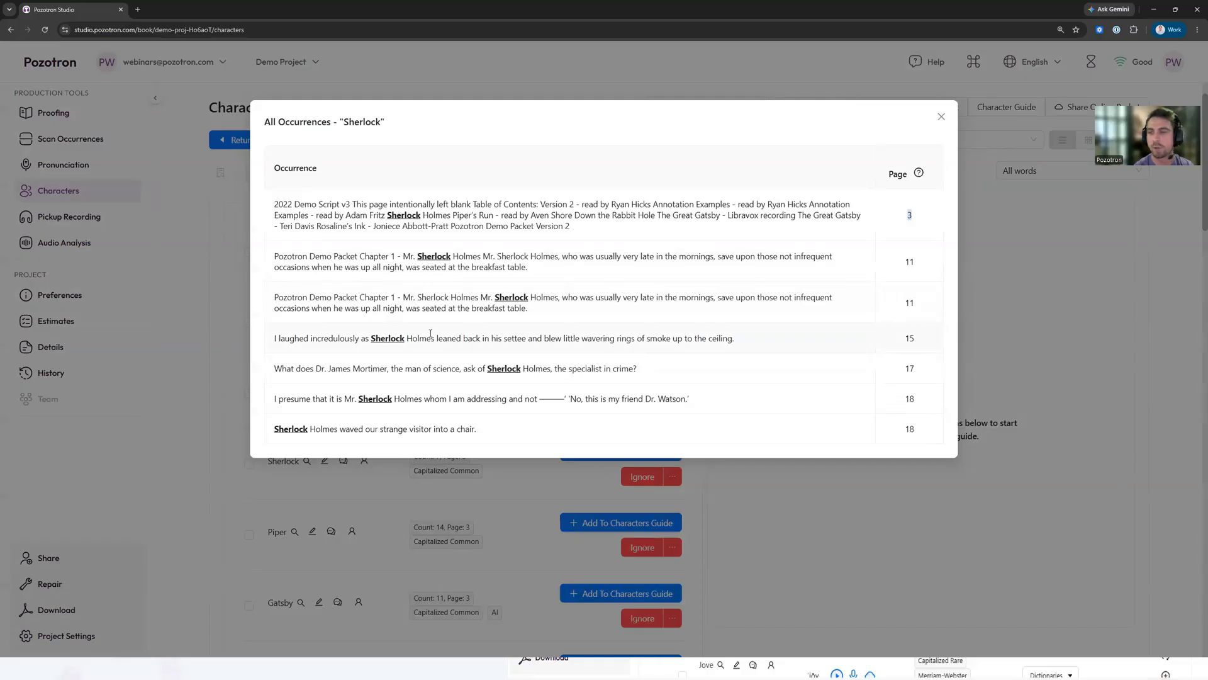
{"action": "left_click", "coordinate": [942, 118]}
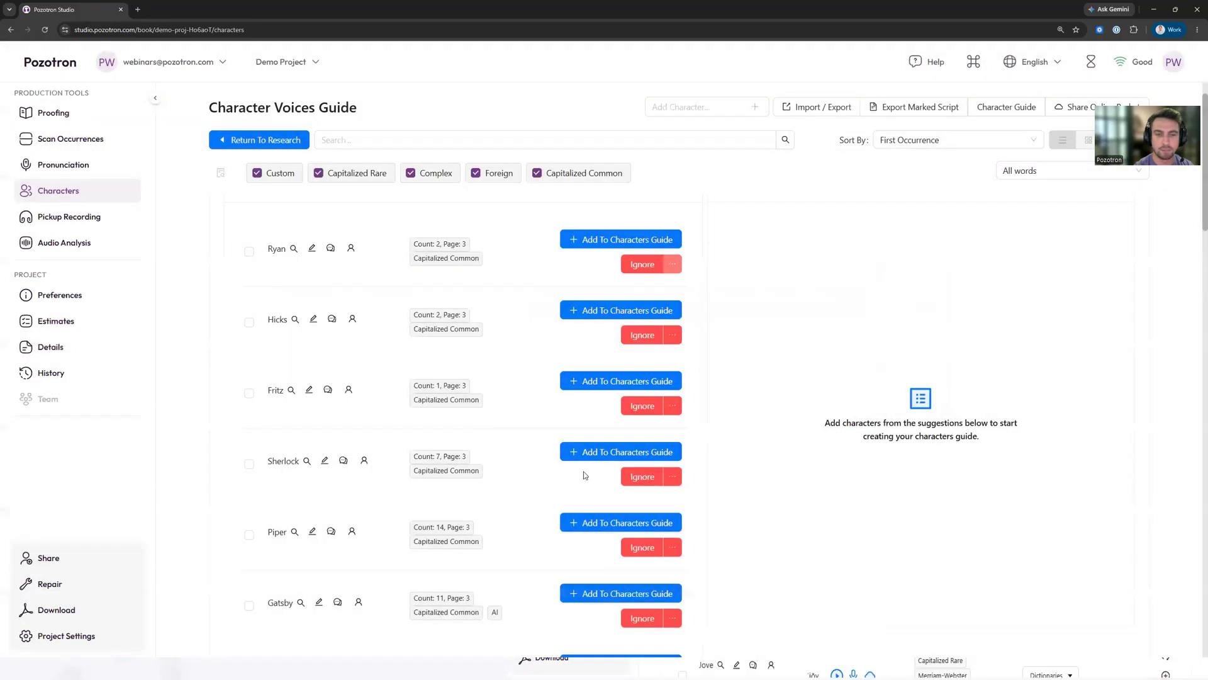
Add Sherlock from suggestions, then add Watson and Johnny as custom characters
{"action": "left_click", "coordinate": [597, 453]}
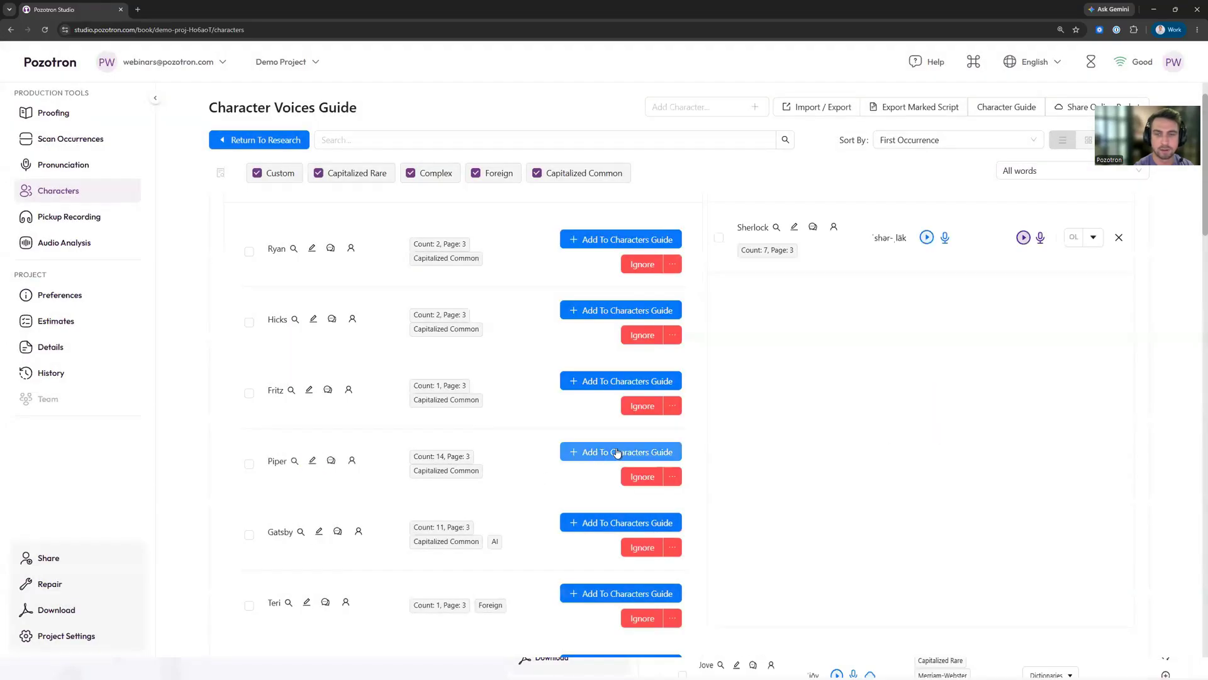
{"action": "left_click", "coordinate": [671, 100]}
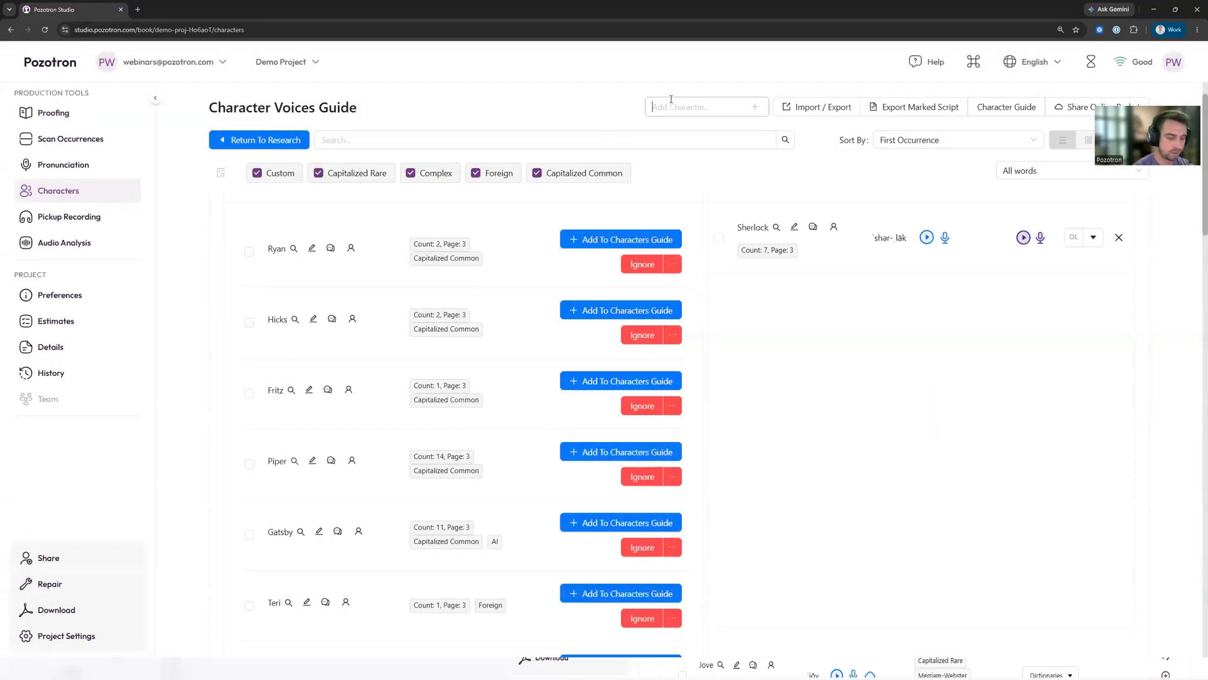
{"action": "type", "text": "Watson"}
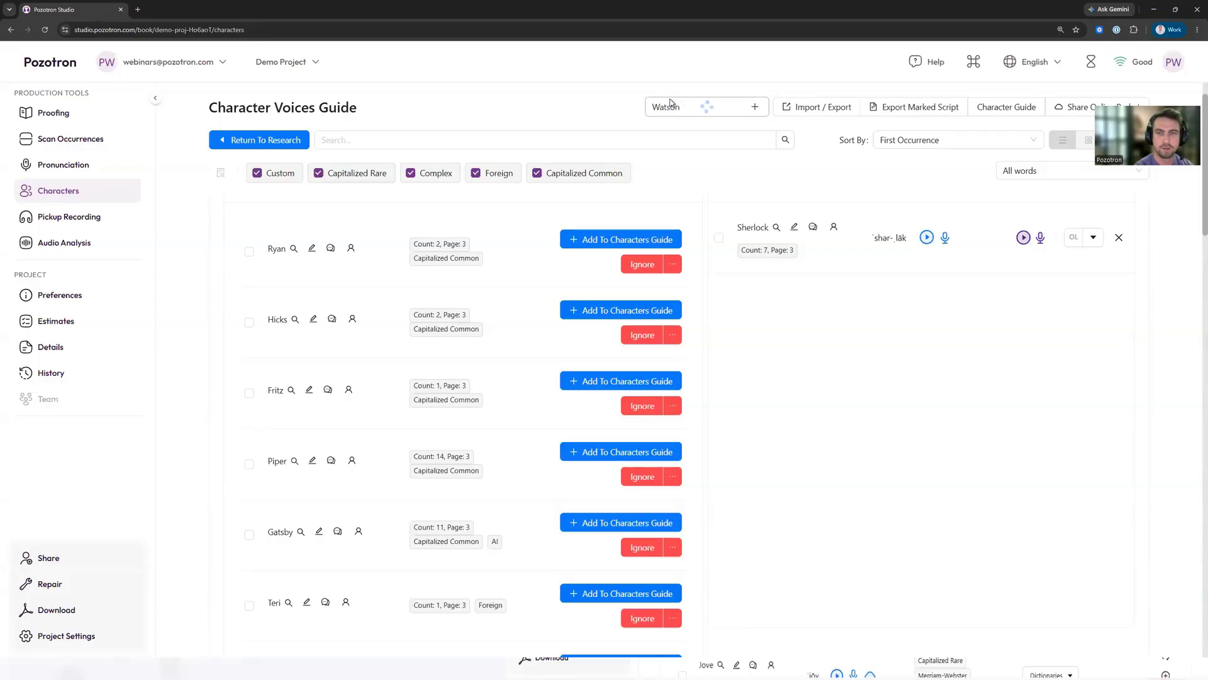
{"action": "key", "text": "Return"}
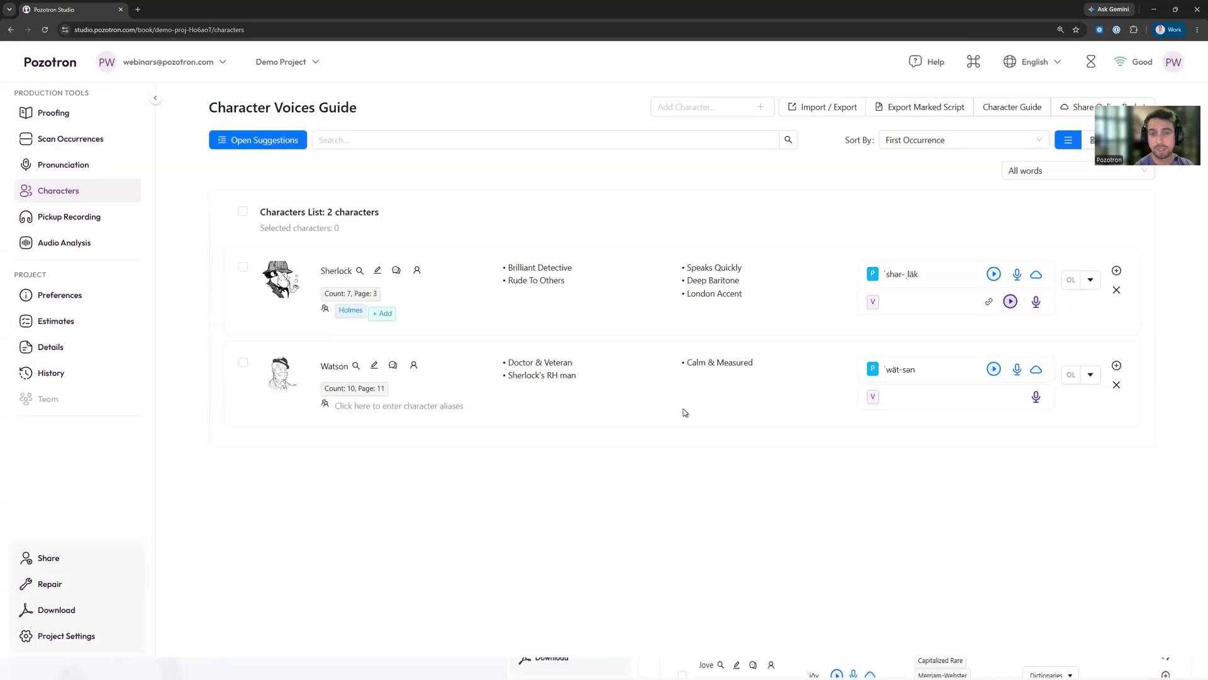
{"action": "left_click", "coordinate": [683, 110]}
{"action": "type", "text": "Johnny"}
{"action": "key", "text": "Return"}
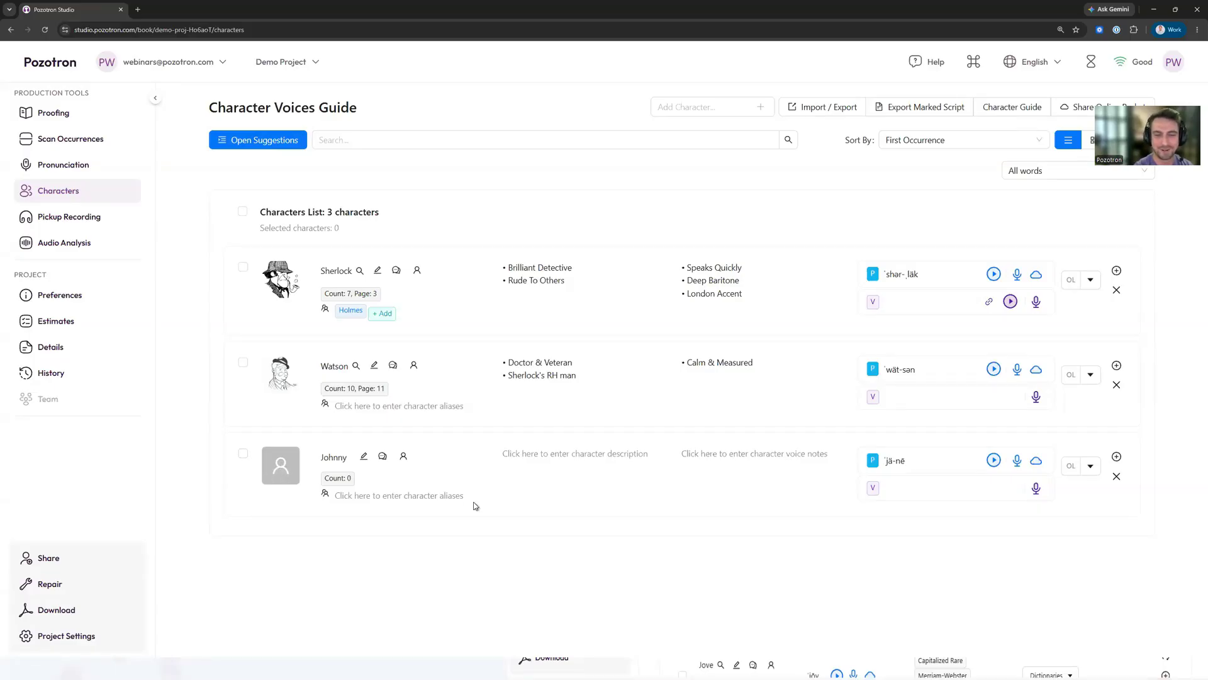
Open Johnny's description, voice notes and voice sample forms, closing them without changes
{"action": "left_click", "coordinate": [573, 456]}
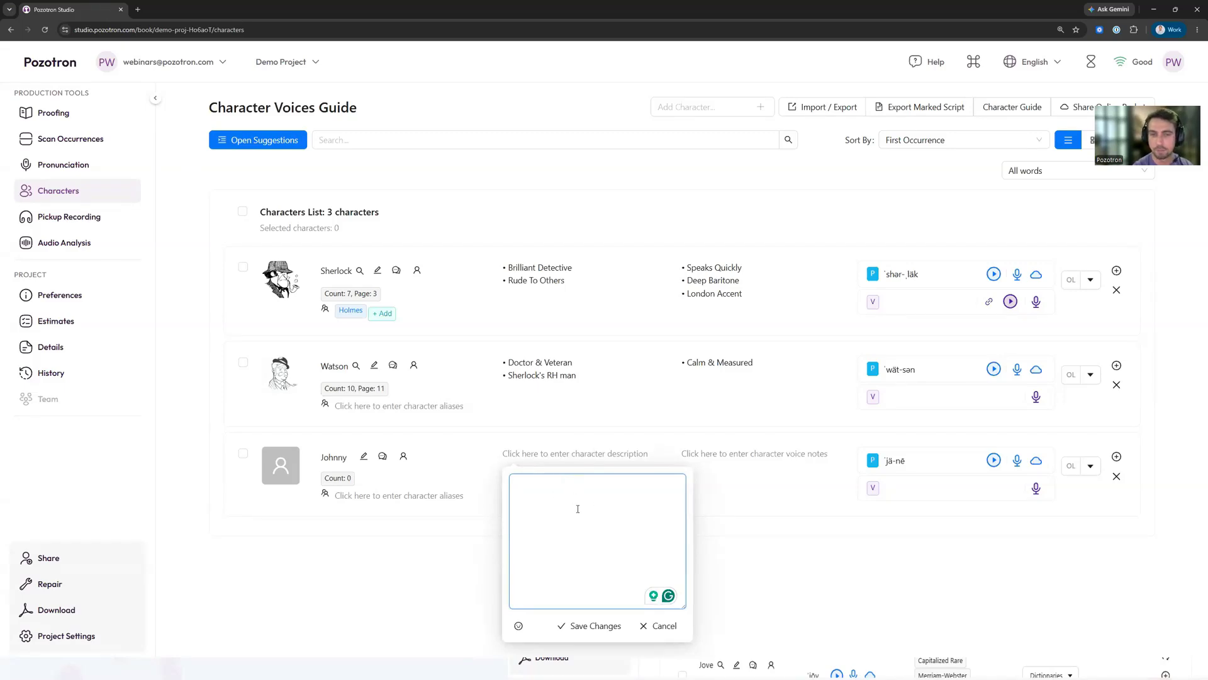
{"action": "left_click", "coordinate": [751, 456]}
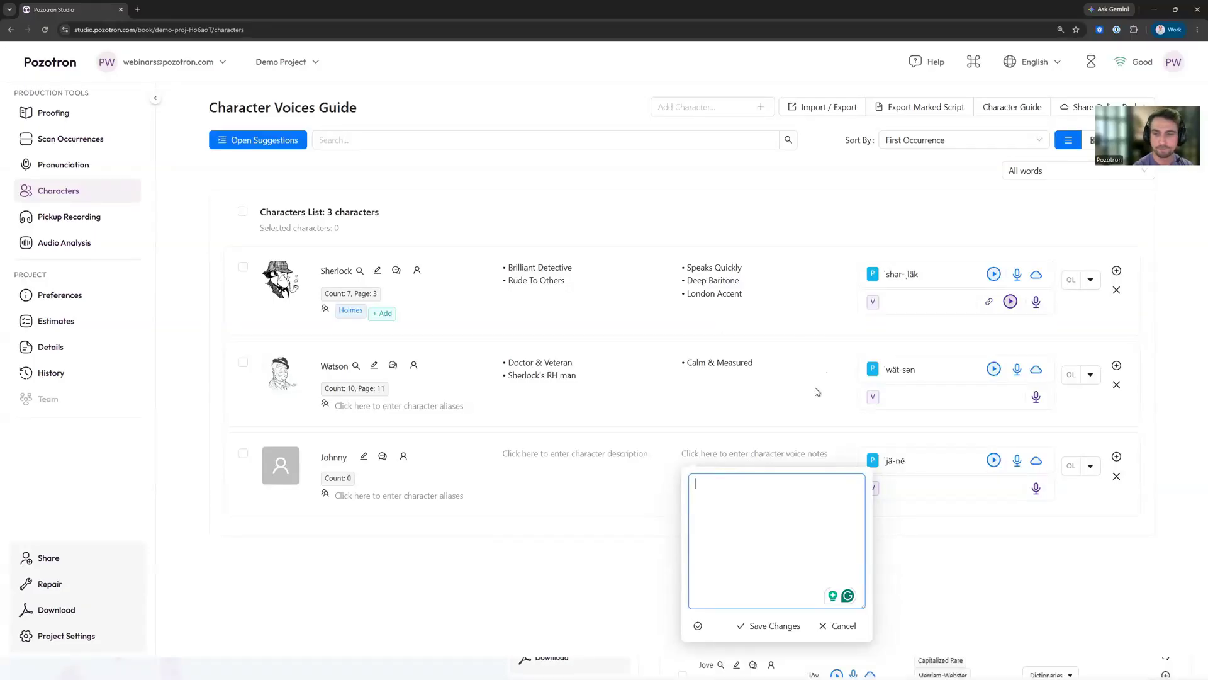
{"action": "left_click", "coordinate": [990, 530]}
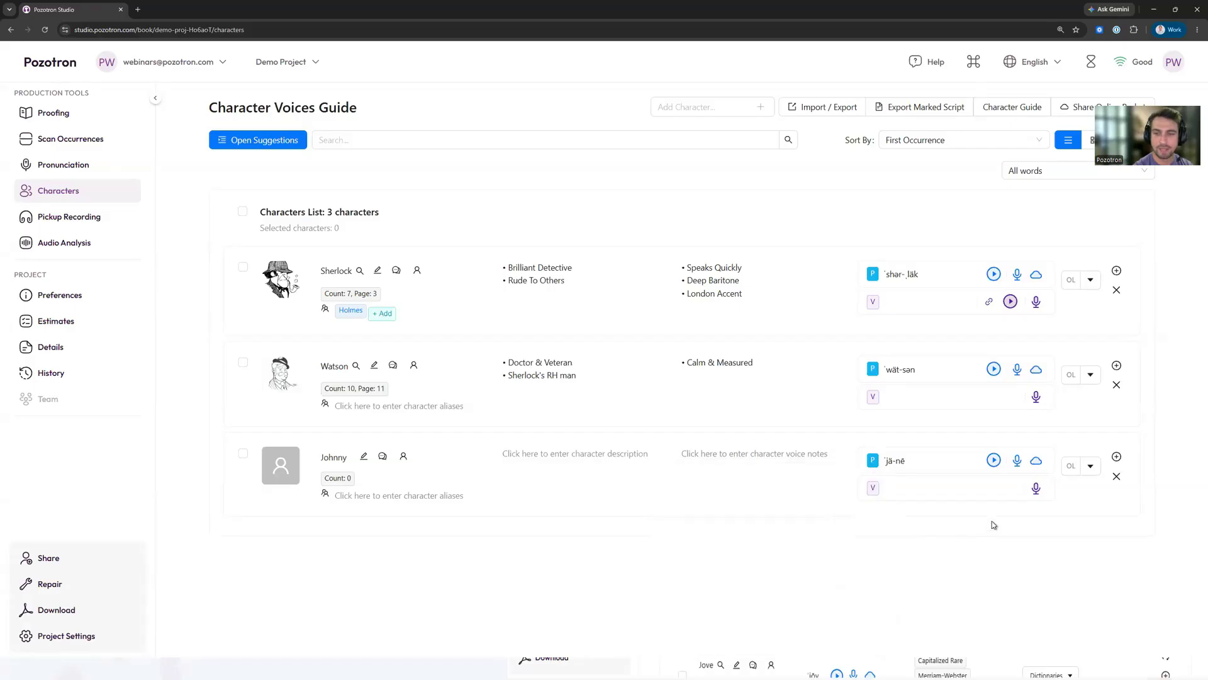
{"action": "left_click", "coordinate": [1036, 486]}
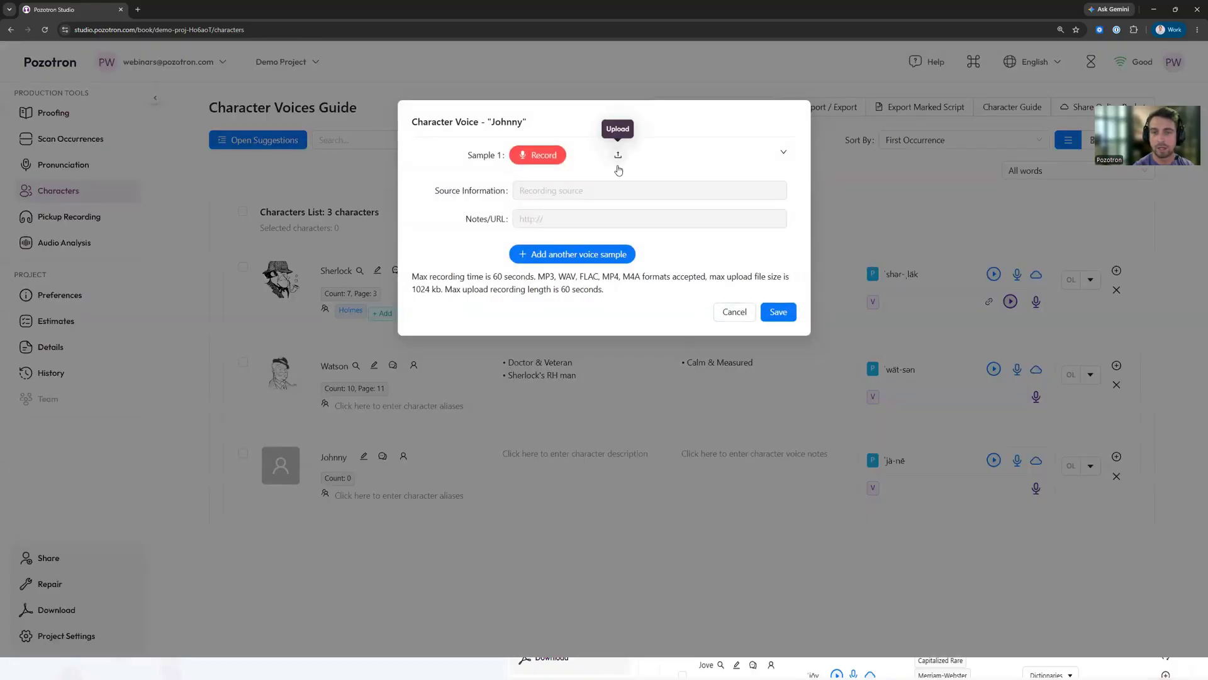
{"action": "left_click", "coordinate": [731, 311]}
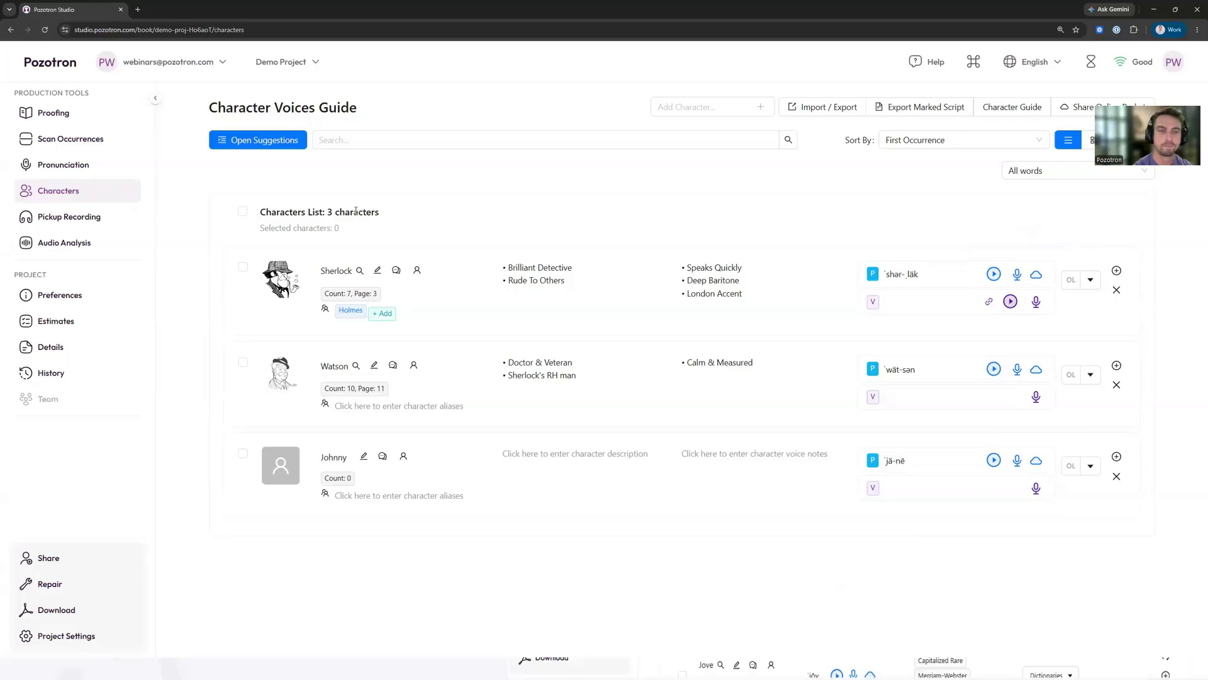
Open the suggested characters, scroll to Gatsby and add him to the guide
{"action": "left_click", "coordinate": [247, 141]}
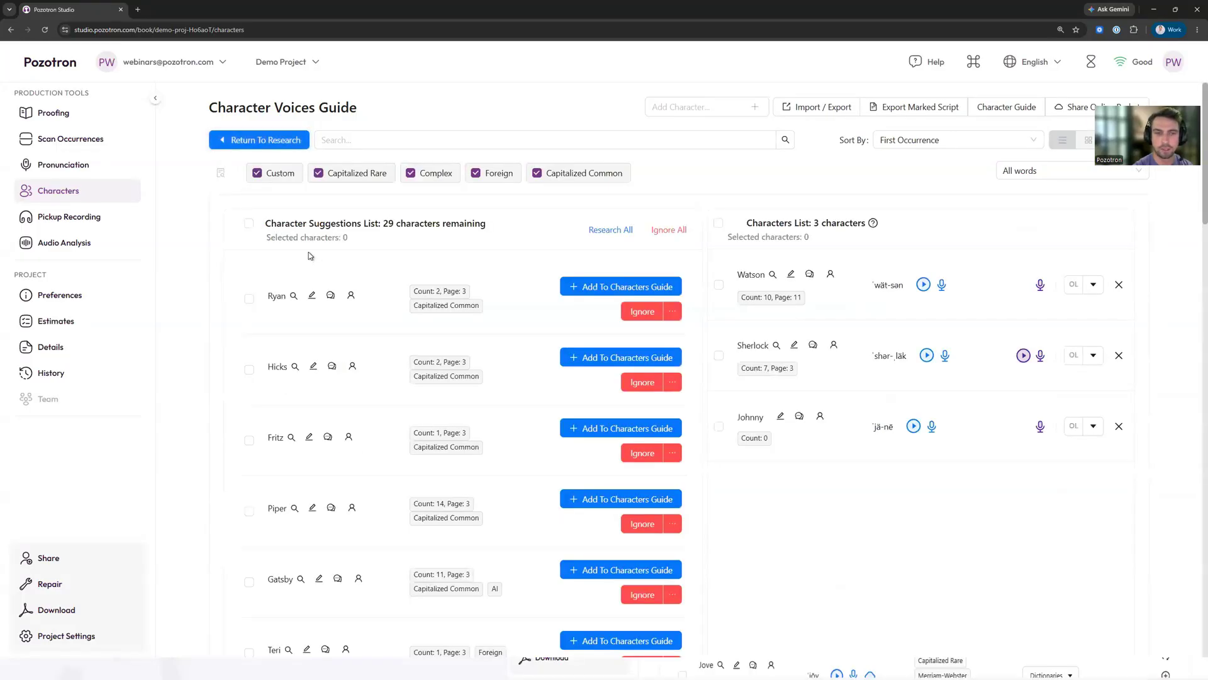
{"action": "scroll", "coordinate": [353, 305], "scroll_direction": "down", "scroll_amount": 2}
{"action": "scroll", "coordinate": [391, 380], "scroll_direction": "down", "scroll_amount": 2}
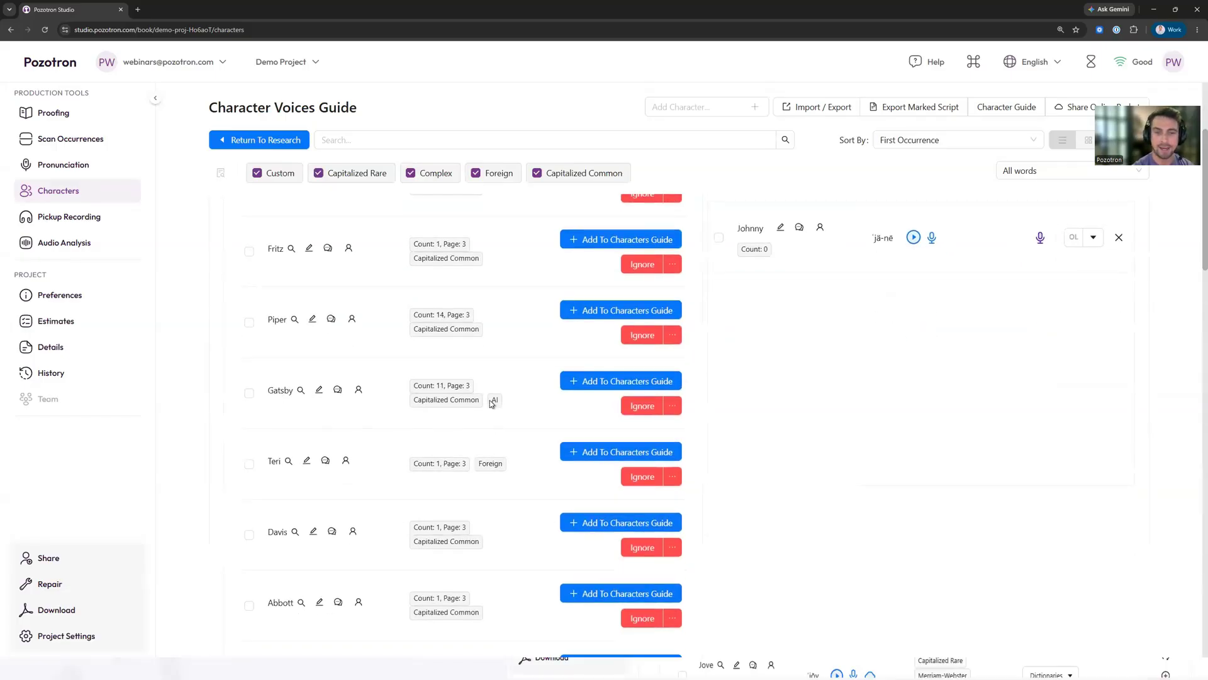
{"action": "scroll", "coordinate": [482, 425], "scroll_direction": "down", "scroll_amount": 7}
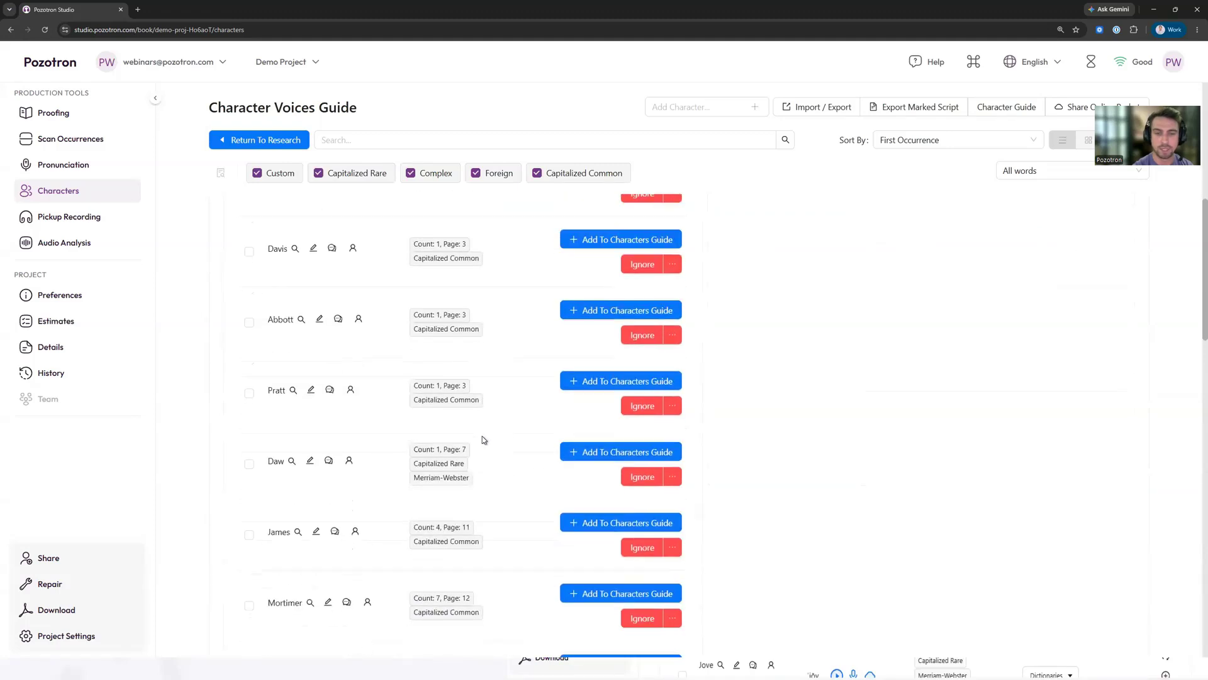
{"action": "scroll", "coordinate": [484, 439], "scroll_direction": "up", "scroll_amount": 9}
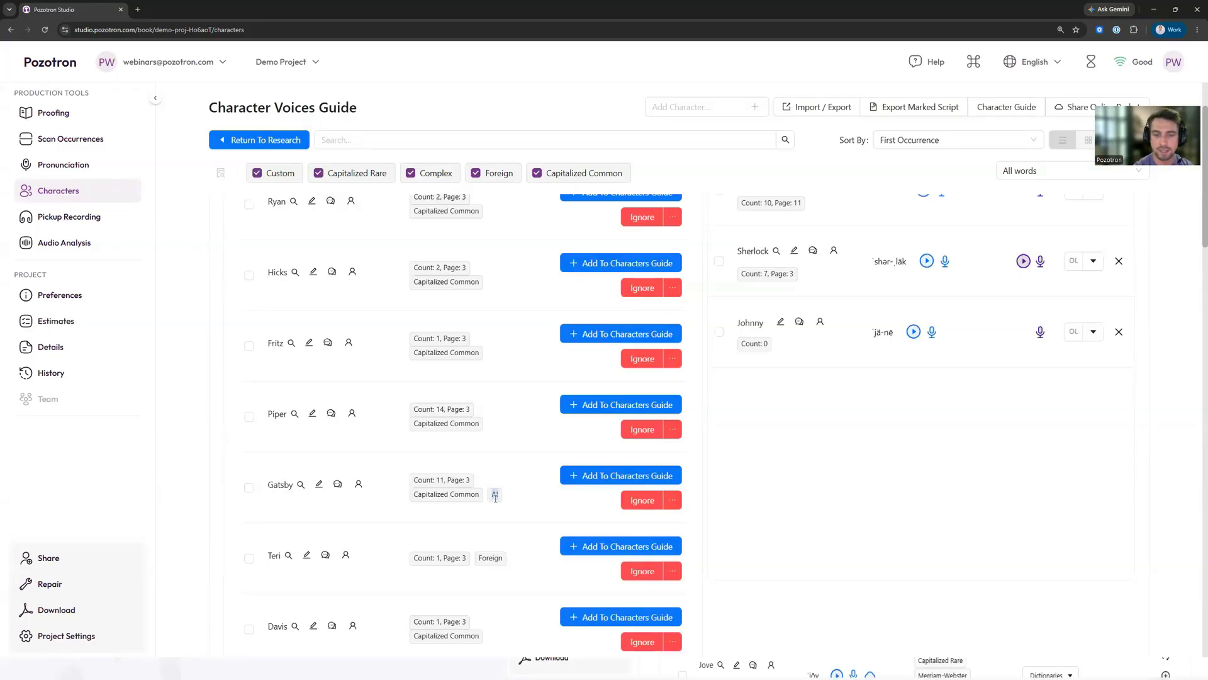
{"action": "left_click", "coordinate": [573, 479]}
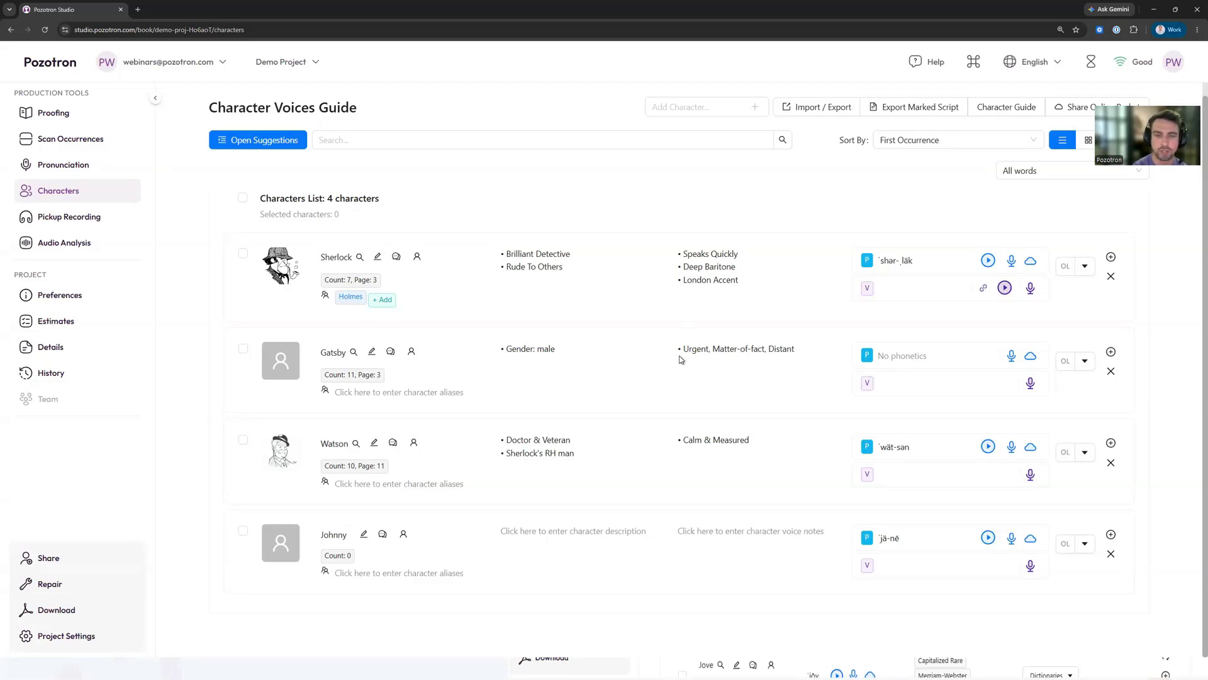
{"action": "left_click", "coordinate": [342, 376]}
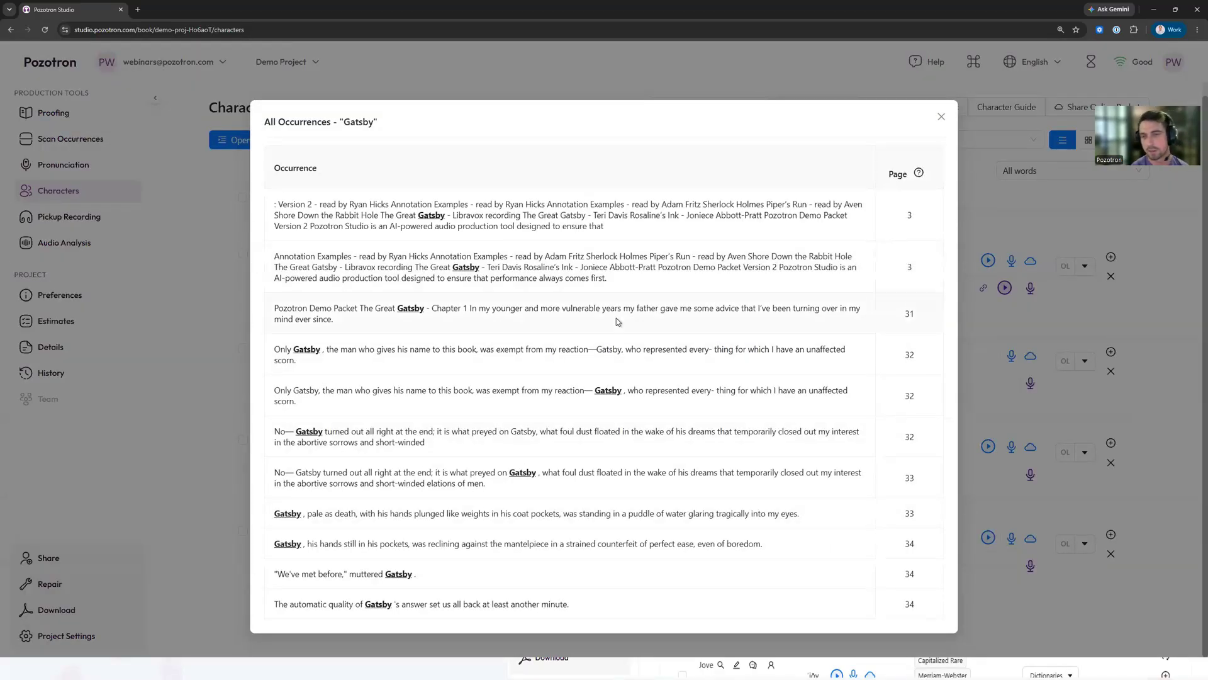
{"action": "left_click", "coordinate": [987, 219]}
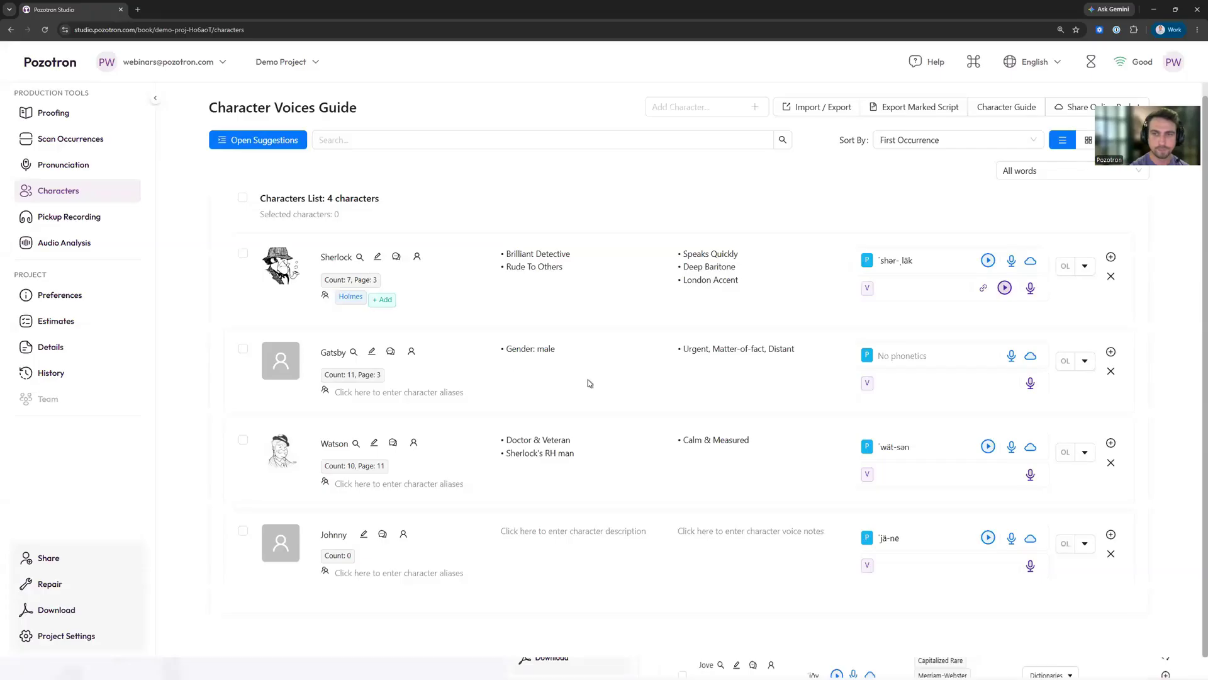
{"action": "scroll", "coordinate": [590, 379], "scroll_direction": "up", "scroll_amount": 1}
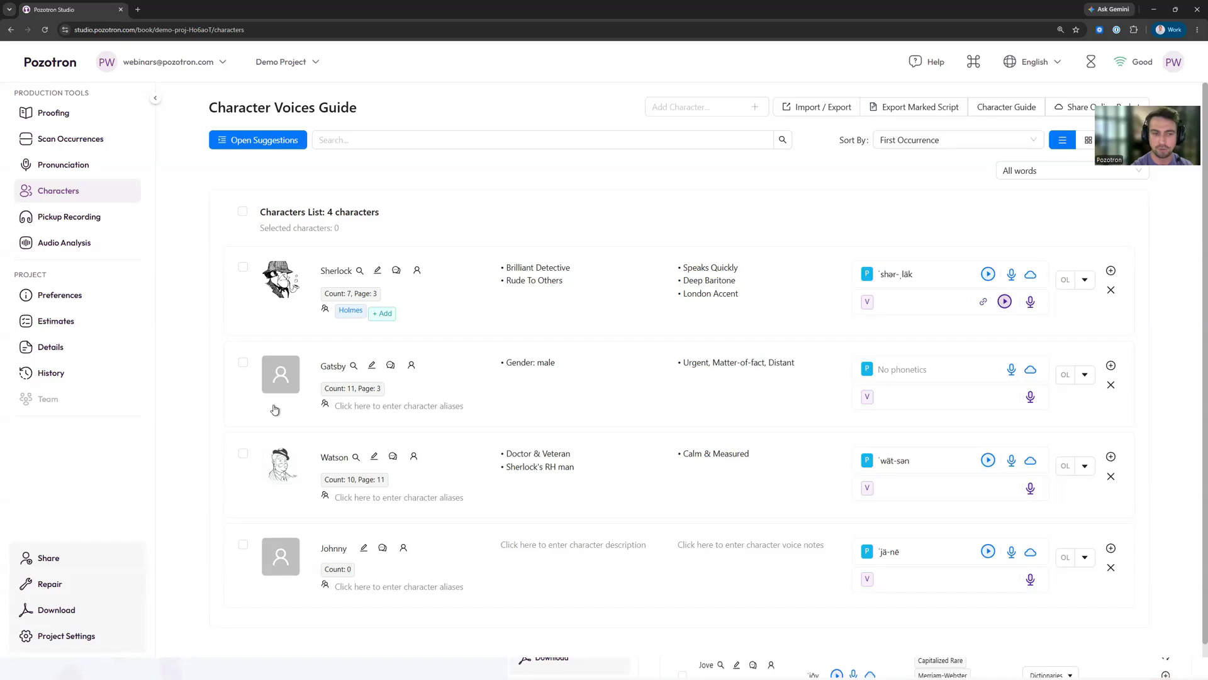
Open Sharing Settings and highlight the Author role in the participant list
{"action": "left_click", "coordinate": [82, 562]}
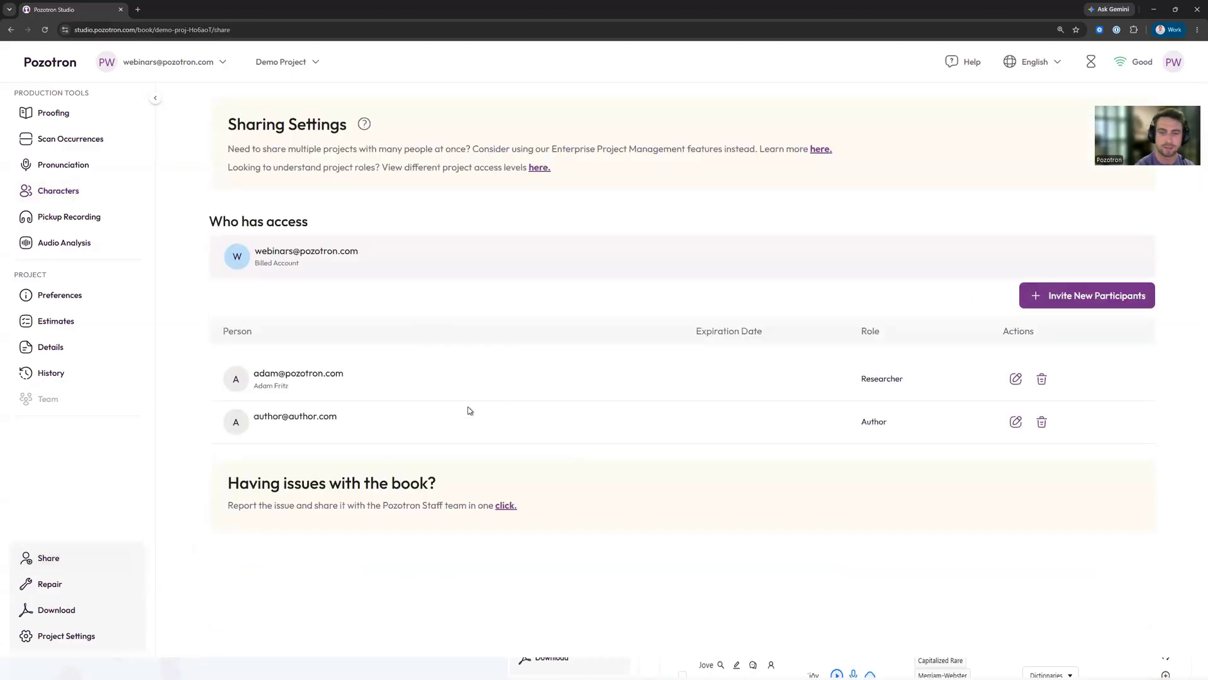
{"action": "left_click_drag", "start_coordinate": [933, 421], "coordinate": [848, 430]}
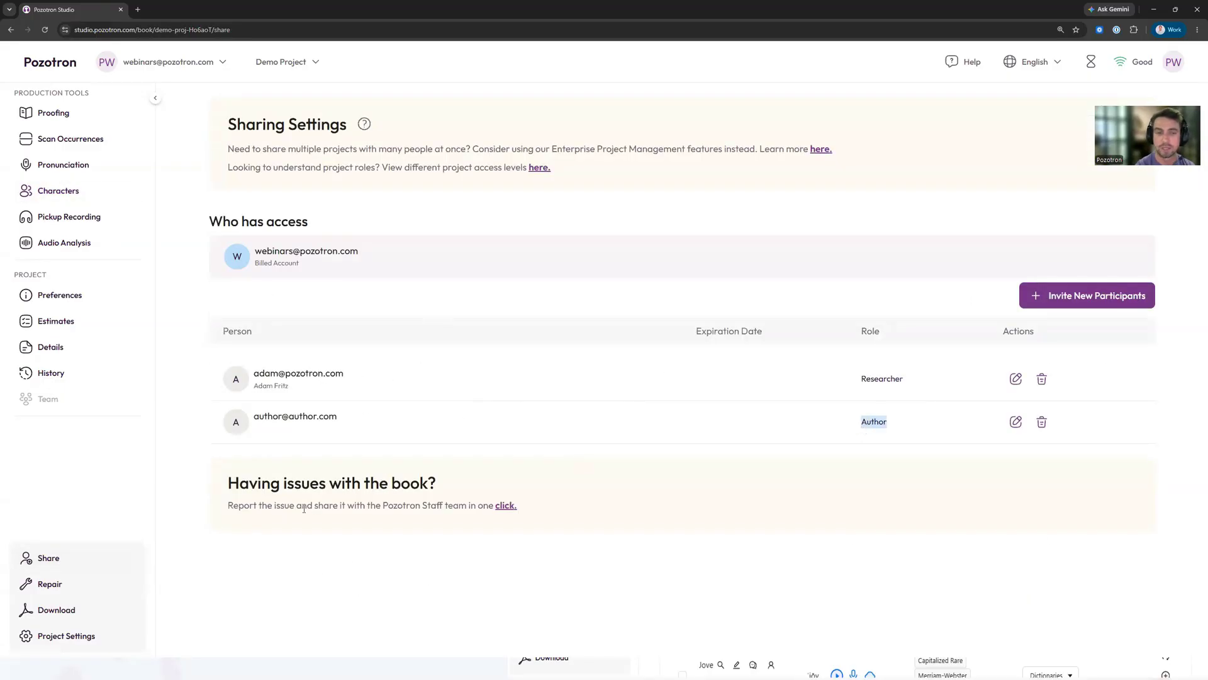
Return to the Character Voices Guide and scroll through its four characters
{"action": "left_click", "coordinate": [80, 197]}
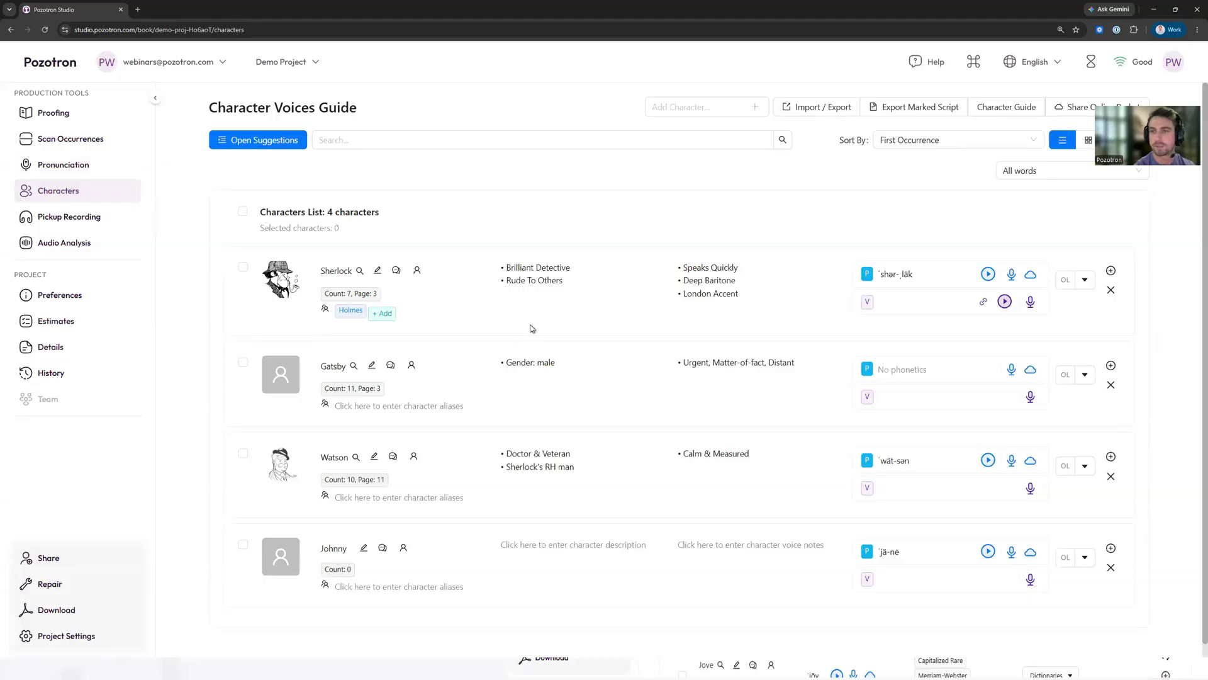
{"action": "scroll", "coordinate": [480, 251], "scroll_direction": "down", "scroll_amount": 1}
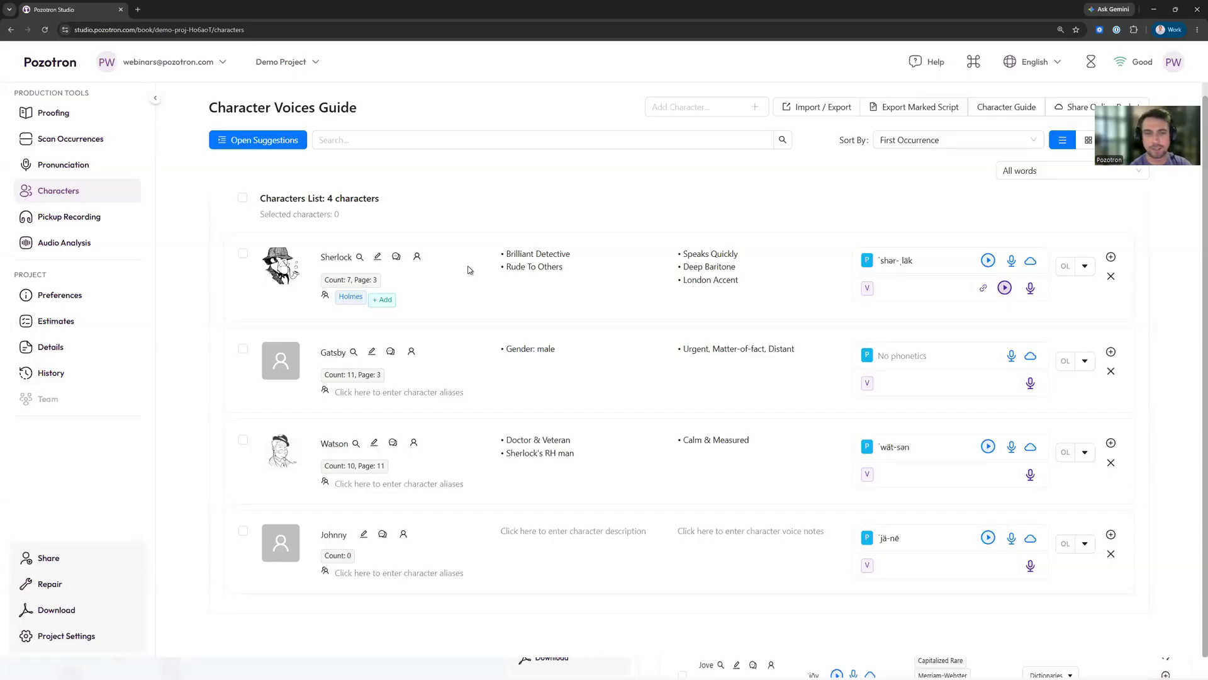
Generate a public share link for the character guide and select it for copying
{"action": "left_click", "coordinate": [1063, 112]}
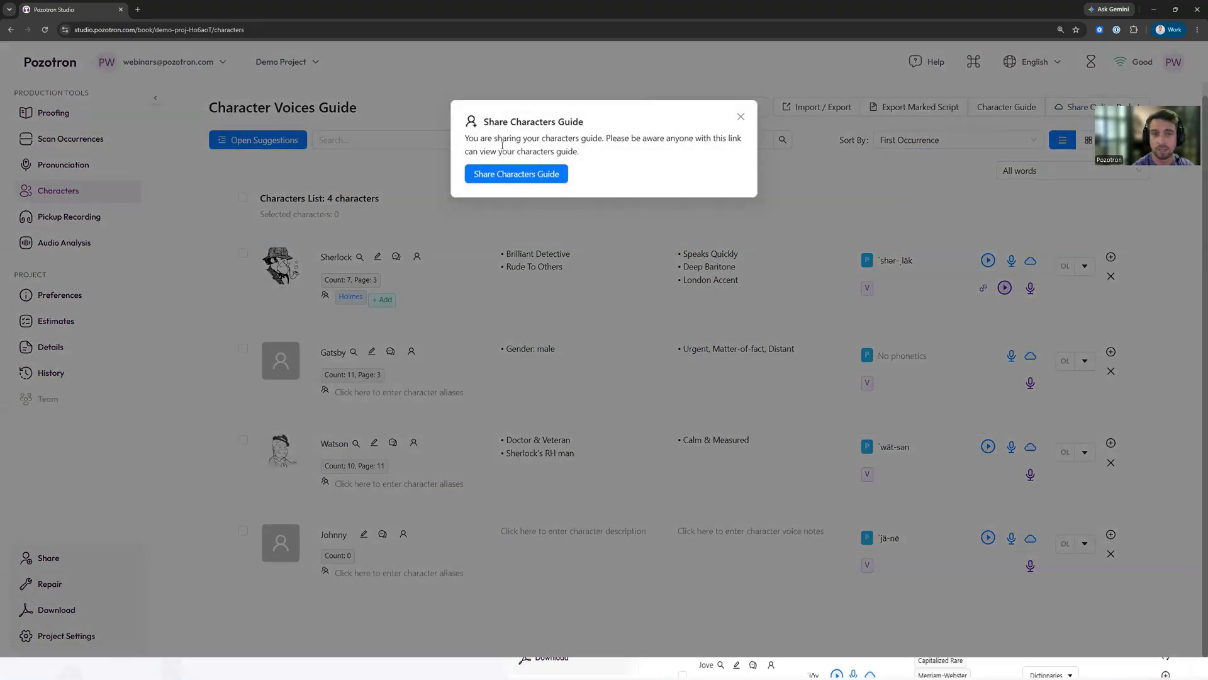
{"action": "left_click", "coordinate": [494, 180]}
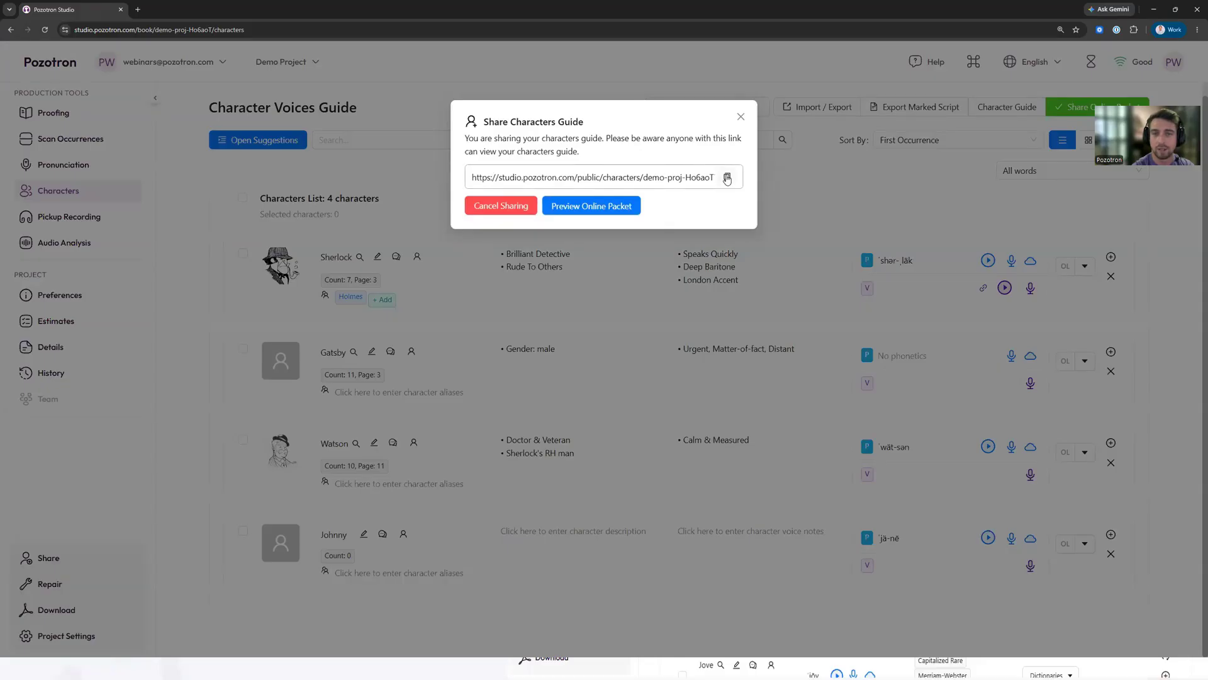
{"action": "left_click", "coordinate": [689, 174]}
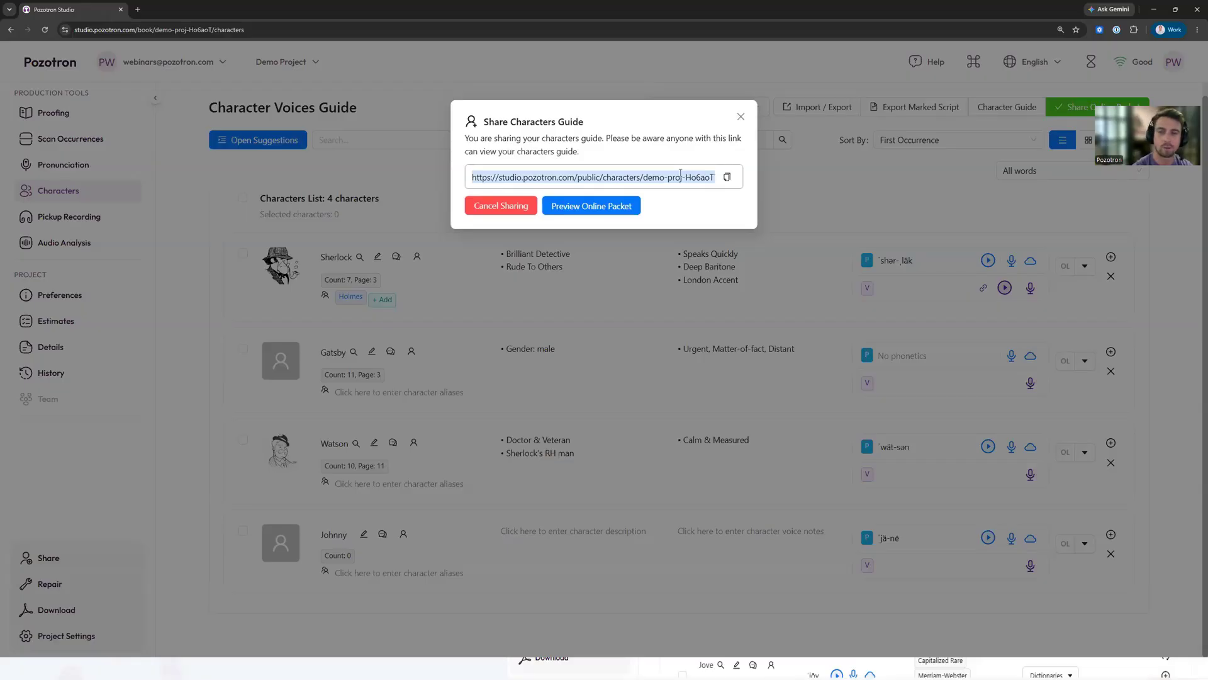
Load the copied link in a new tab to view the public Character Voices Guide
{"action": "left_click", "coordinate": [140, 11]}
{"action": "type", "text": "https://studio.pozotron.com/public/characters/demo-proj-Ho6aoT?key=7b4919ed-77b7-42a3-a66f-d16321a60484&lang=en"}
{"action": "key", "text": "Return"}
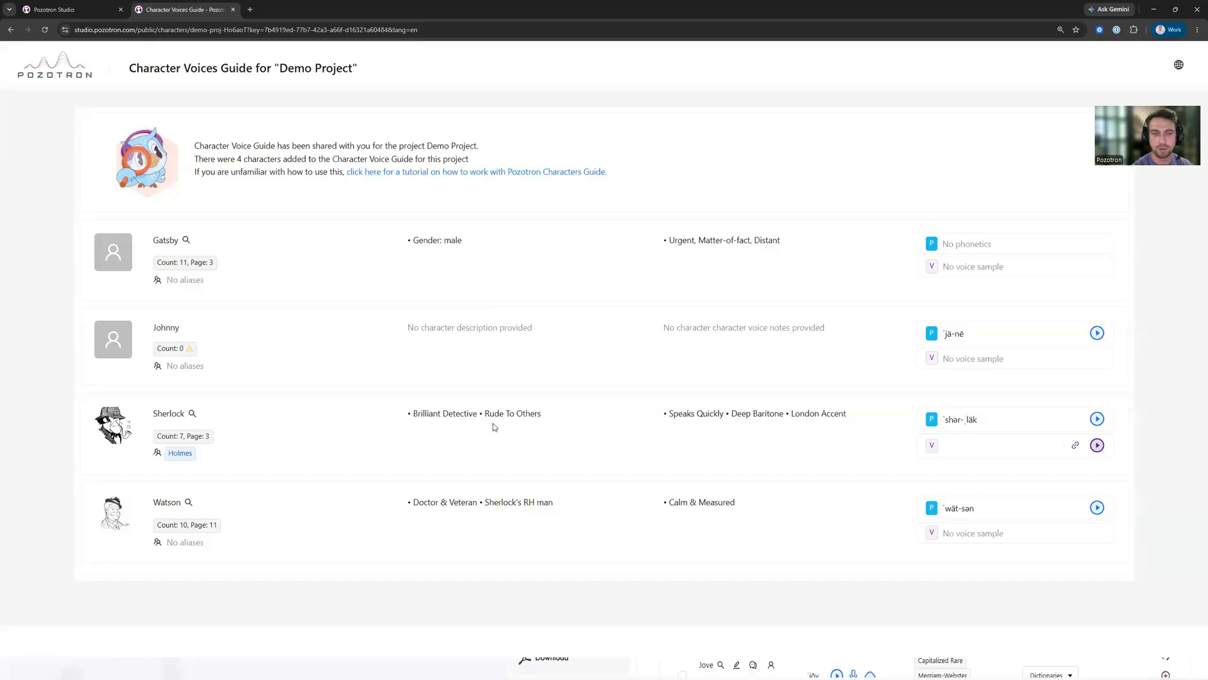
Play Sherlock's voice sample on the public guide, then return to the Pozotron Studio tab
{"action": "left_click", "coordinate": [1096, 445]}
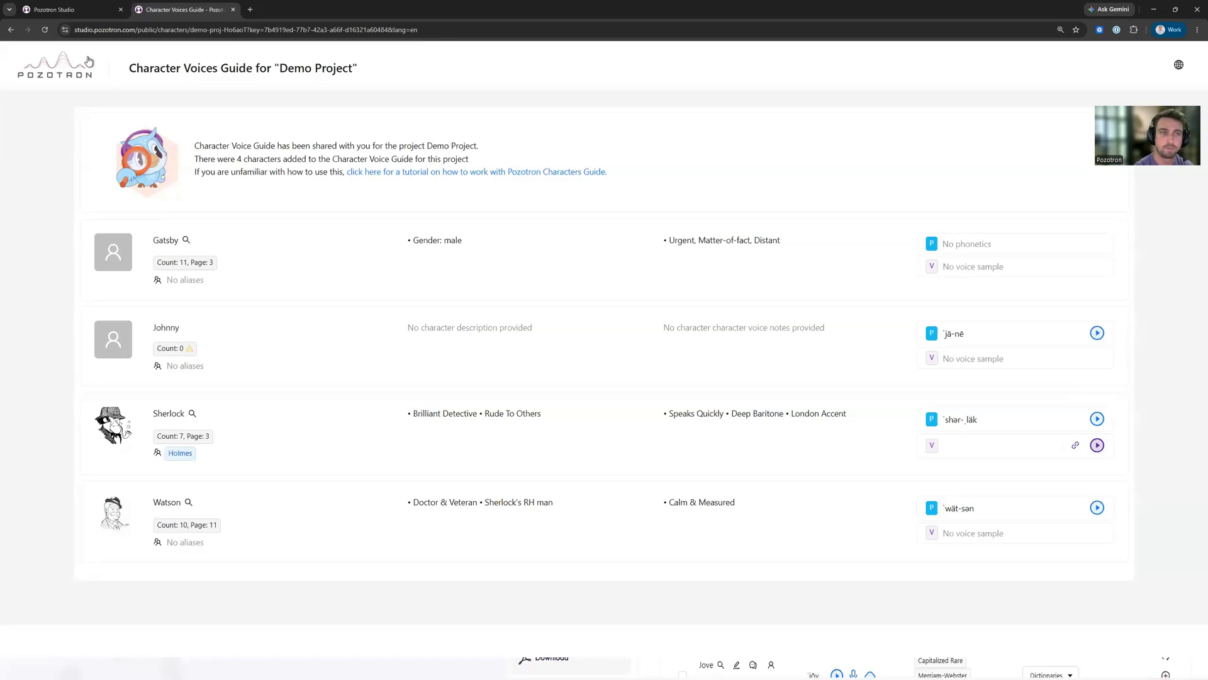
{"action": "left_click", "coordinate": [87, 14]}
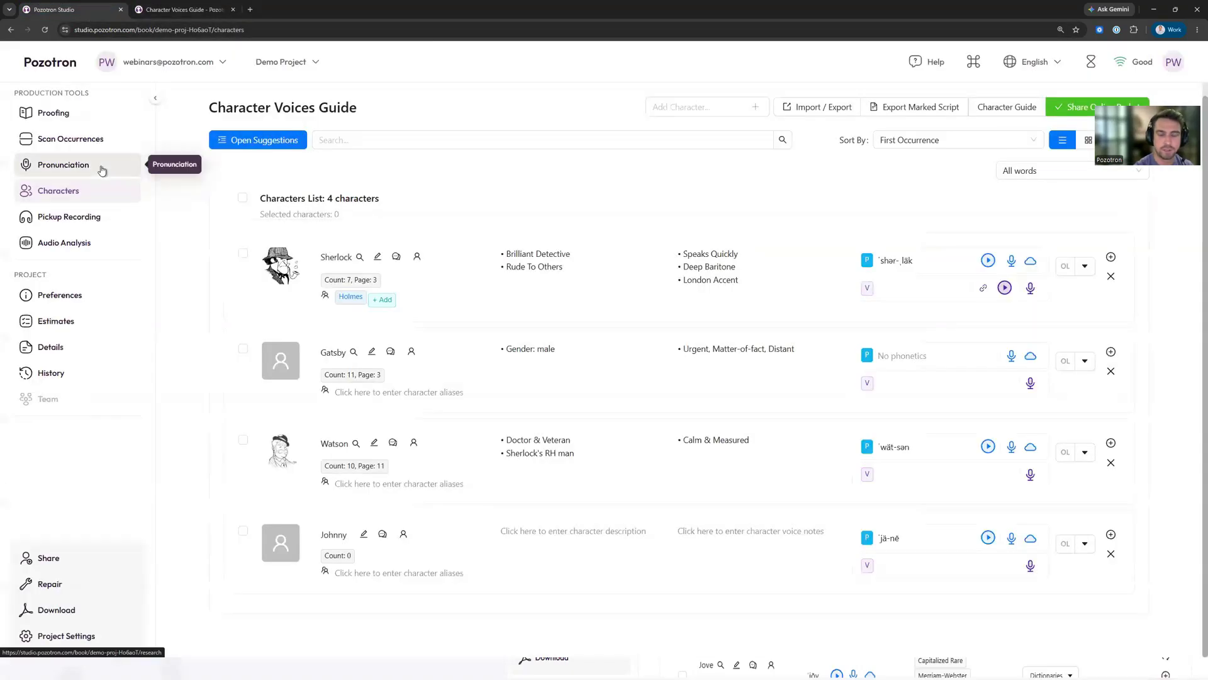
From the Pronunciation list, generate a public booklet share link and select it
{"action": "left_click", "coordinate": [101, 167]}
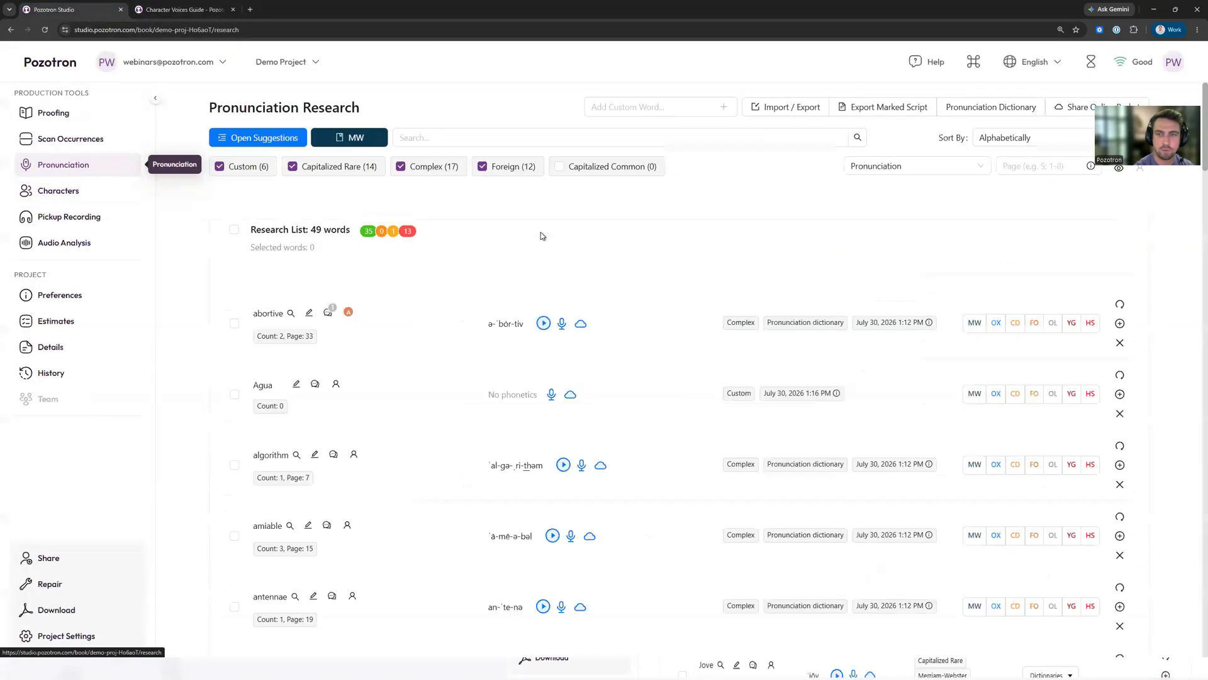
{"action": "left_click", "coordinate": [1079, 111]}
{"action": "left_click", "coordinate": [560, 173]}
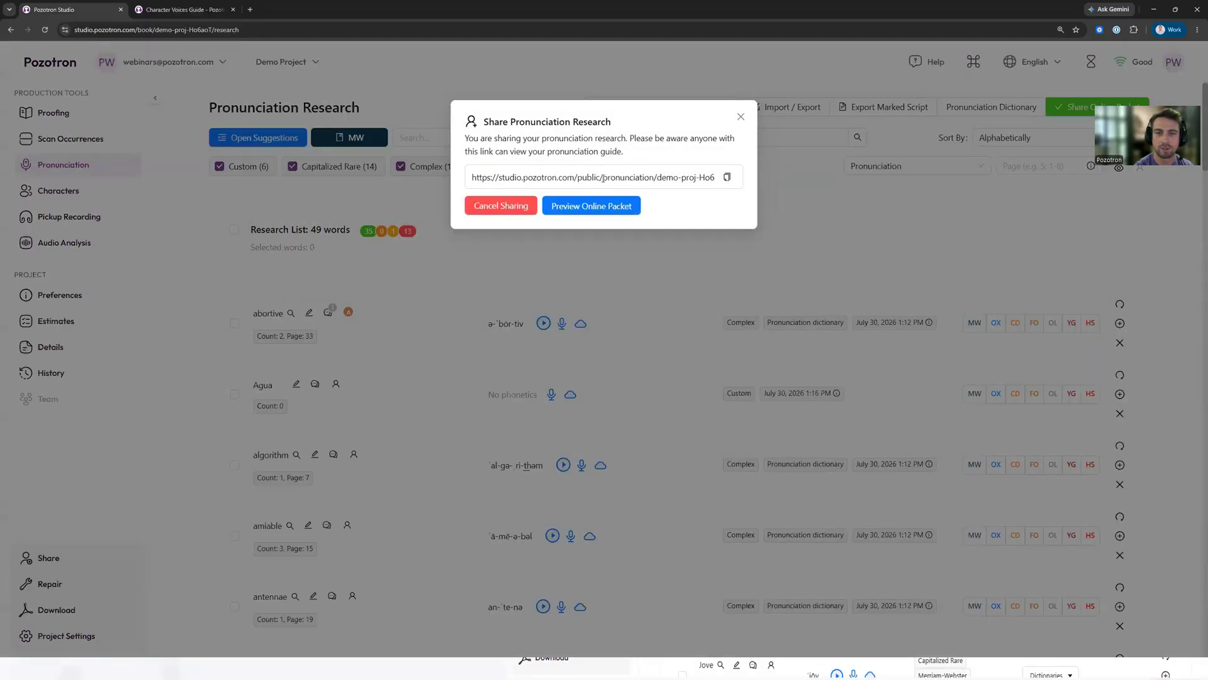
{"action": "left_click", "coordinate": [523, 172]}
Load the link in the other tab, review the 49-word Pronunciation Packet, then return
{"action": "left_click", "coordinate": [212, 7]}
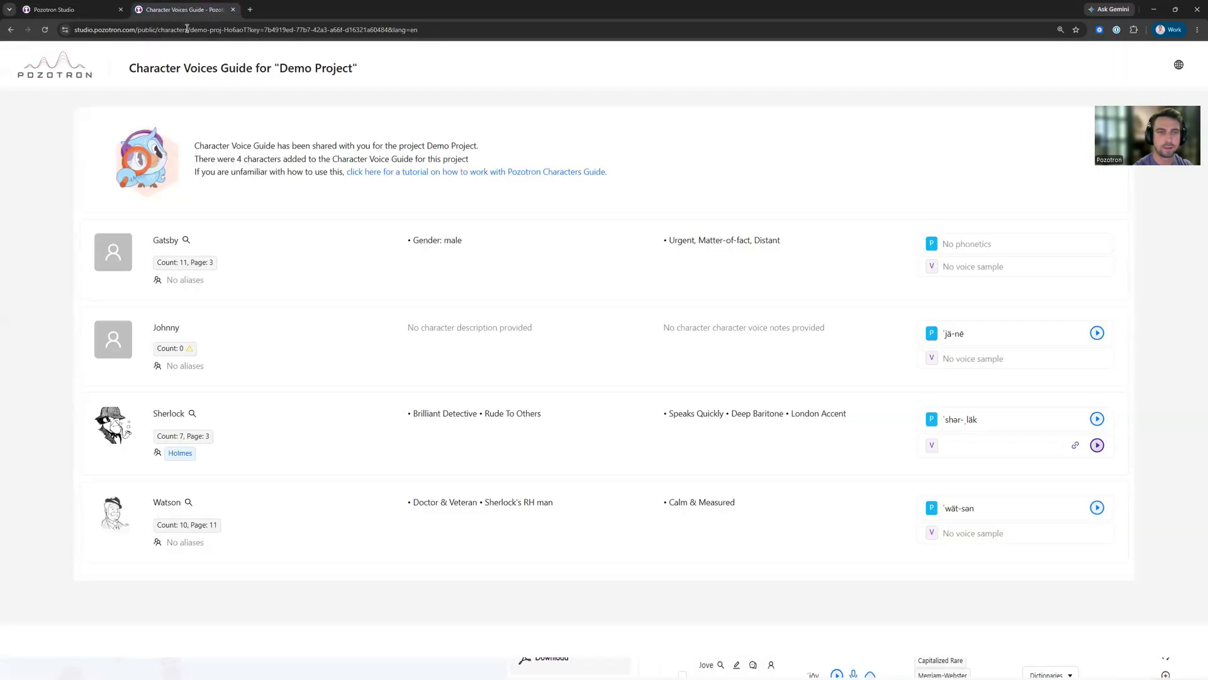
{"action": "left_click", "coordinate": [186, 29]}
{"action": "type", "text": "https://studio.pozotron.com/public/pronunciation/demo-proj-Ho6aoT?key=b683dcd7-170c-42f0-bf97-a65c269363a7&lang=en"}
{"action": "key", "text": "Return"}
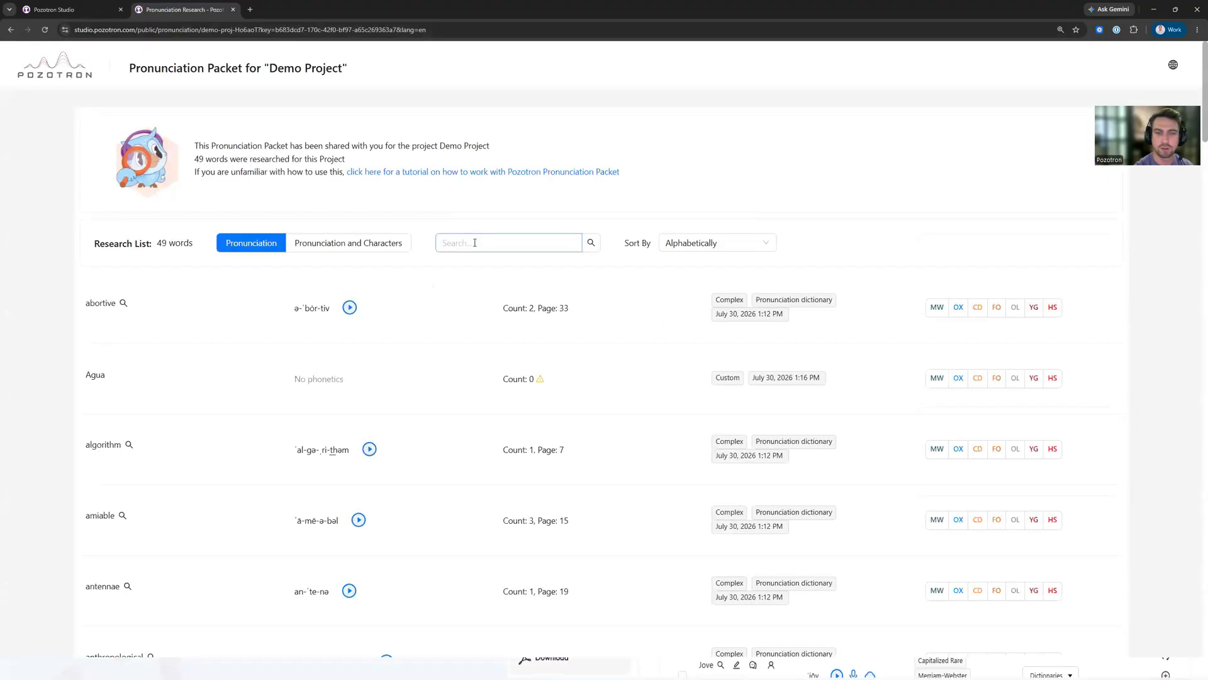
{"action": "scroll", "coordinate": [469, 360], "scroll_direction": "down", "scroll_amount": 3}
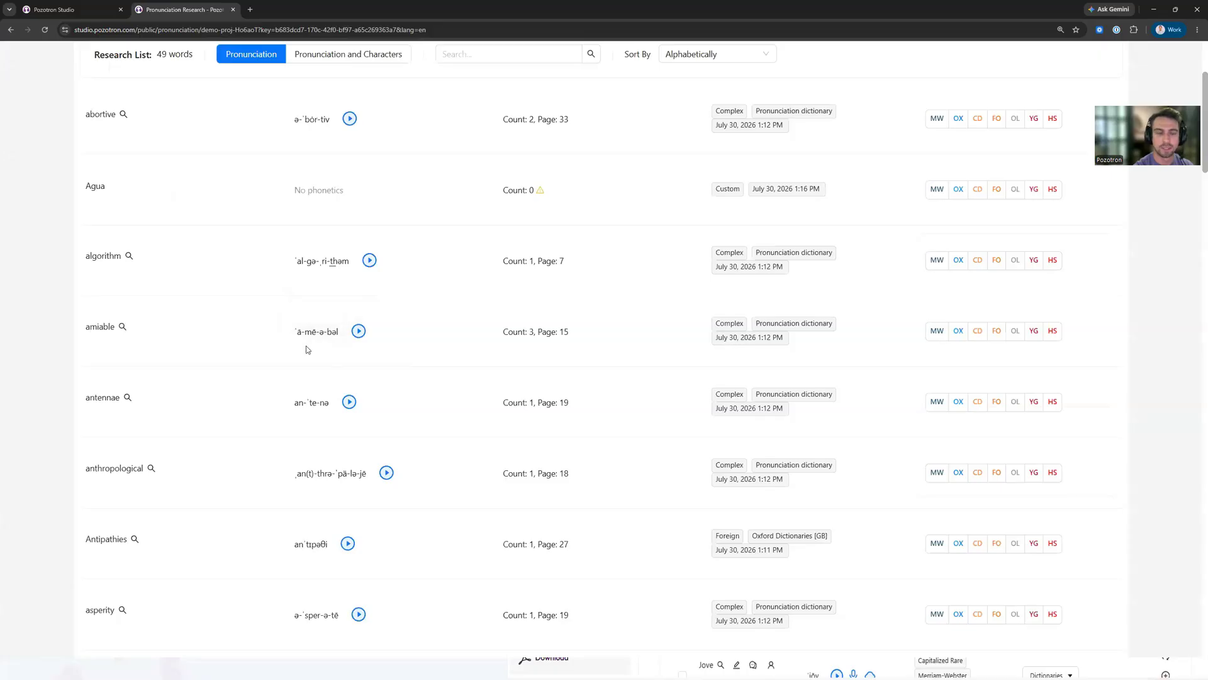
{"action": "scroll", "coordinate": [318, 354], "scroll_direction": "up", "scroll_amount": 3}
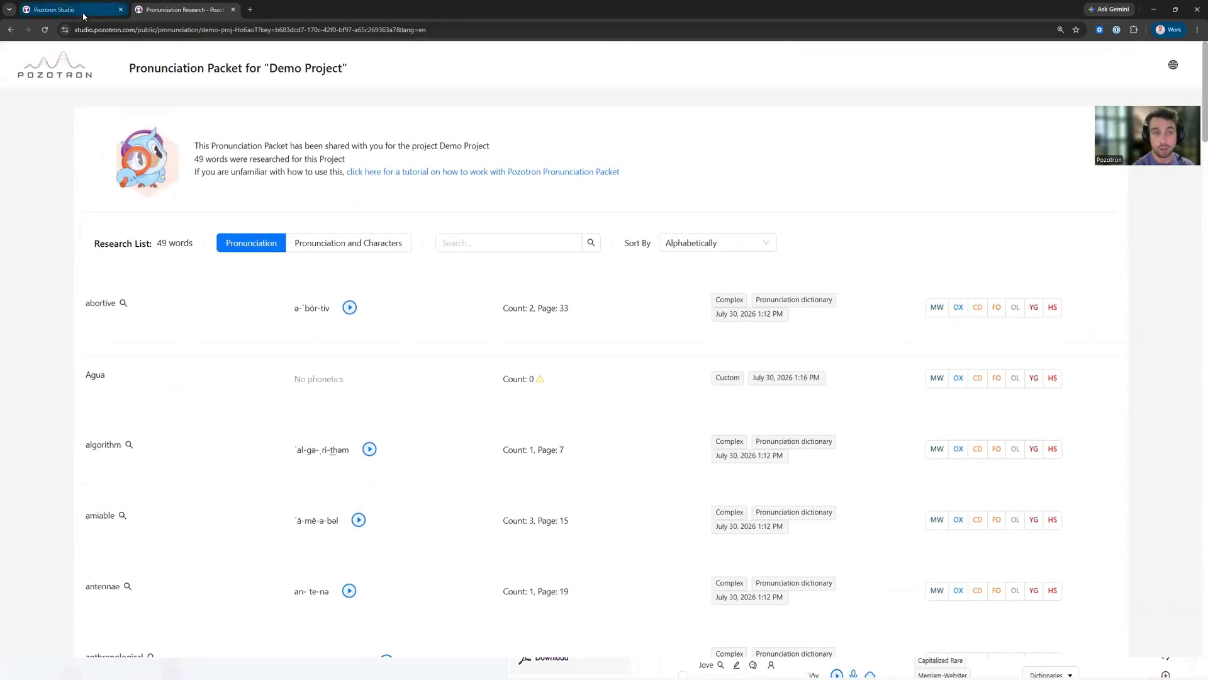
{"action": "left_click", "coordinate": [82, 12]}
Close the sharing dialog, browse the Import / Export options, then reopen the Characters guide
{"action": "left_click", "coordinate": [850, 231]}
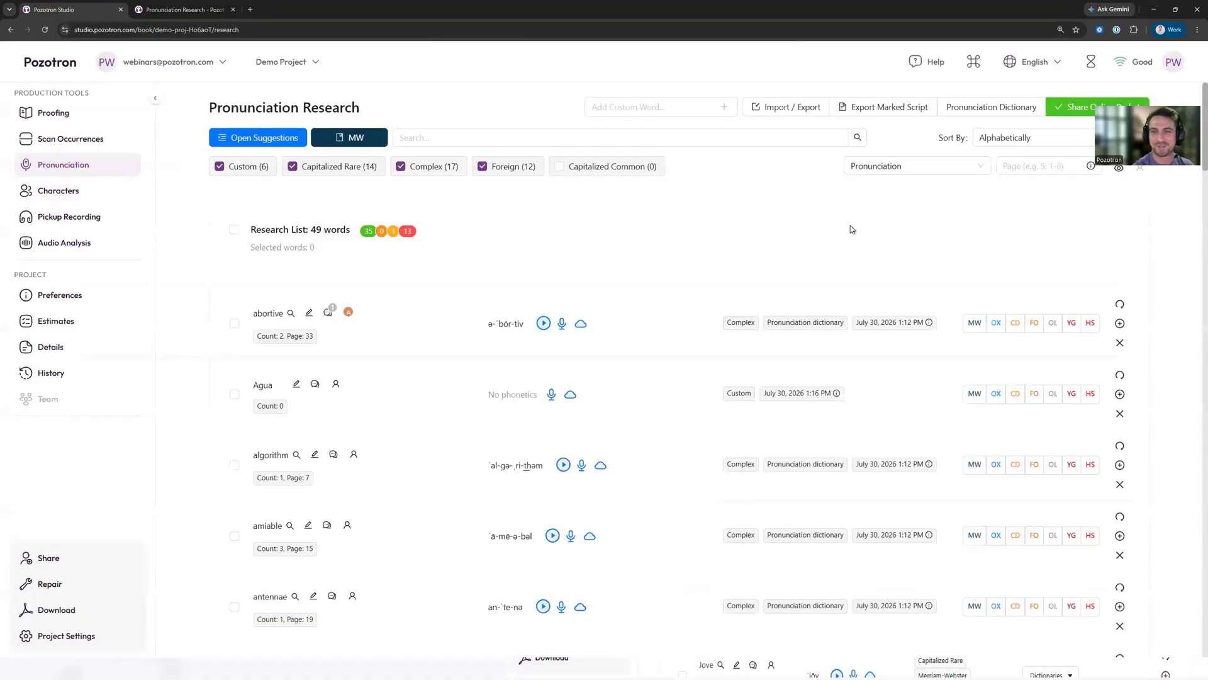
{"action": "left_click", "coordinate": [791, 111]}
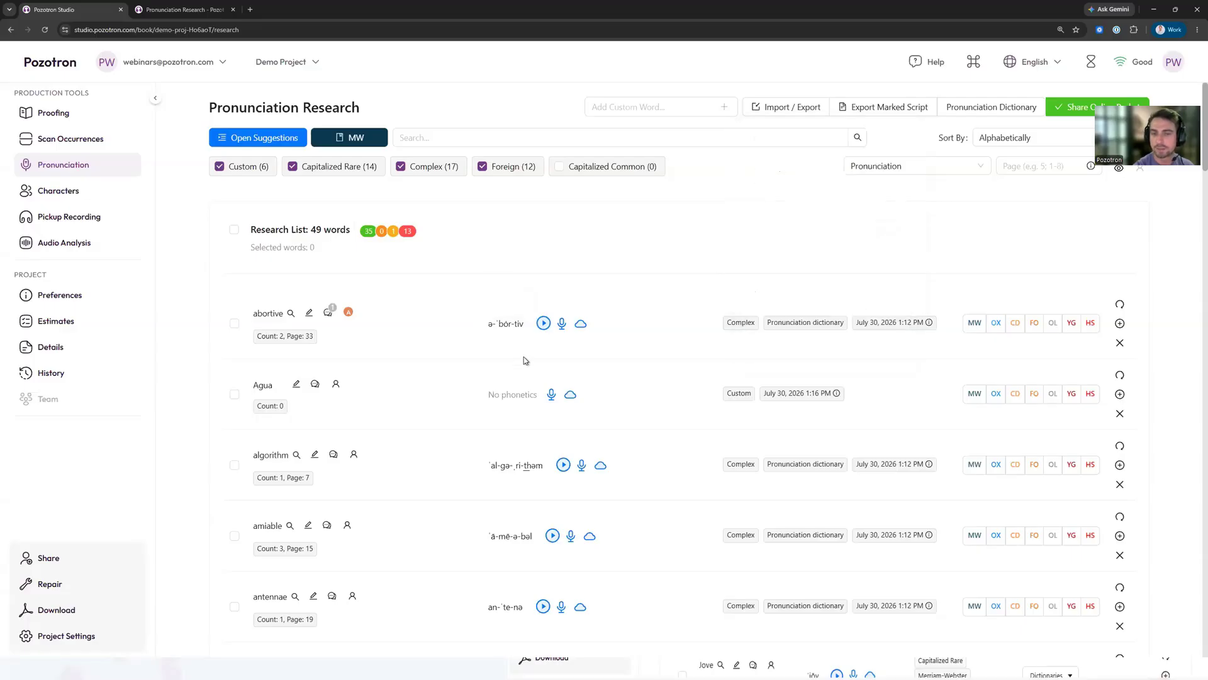
{"action": "scroll", "coordinate": [378, 418], "scroll_direction": "down", "scroll_amount": 3}
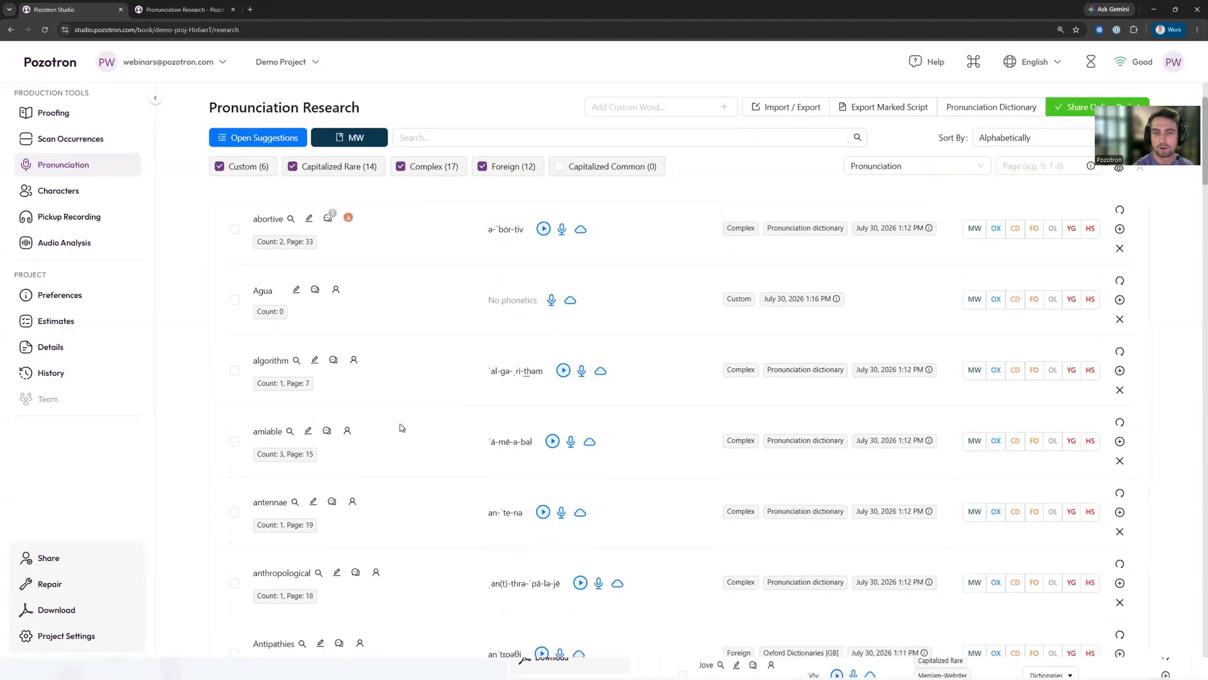
{"action": "scroll", "coordinate": [409, 435], "scroll_direction": "up", "scroll_amount": 3}
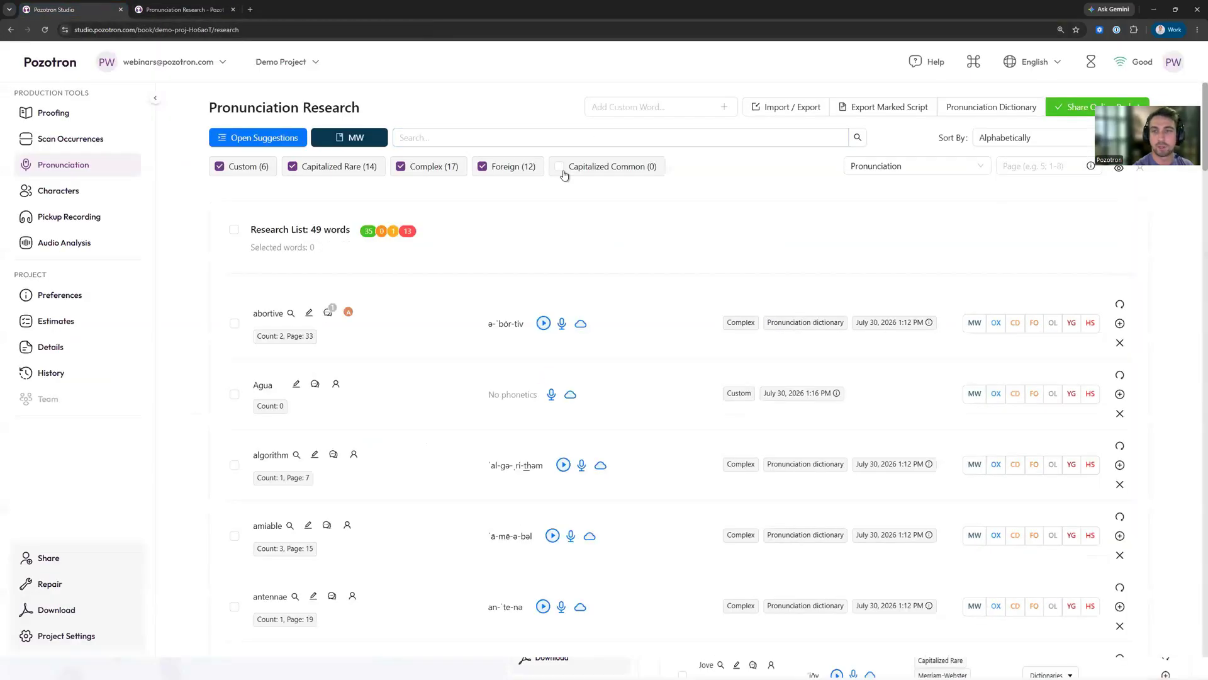
{"action": "left_click", "coordinate": [133, 190]}
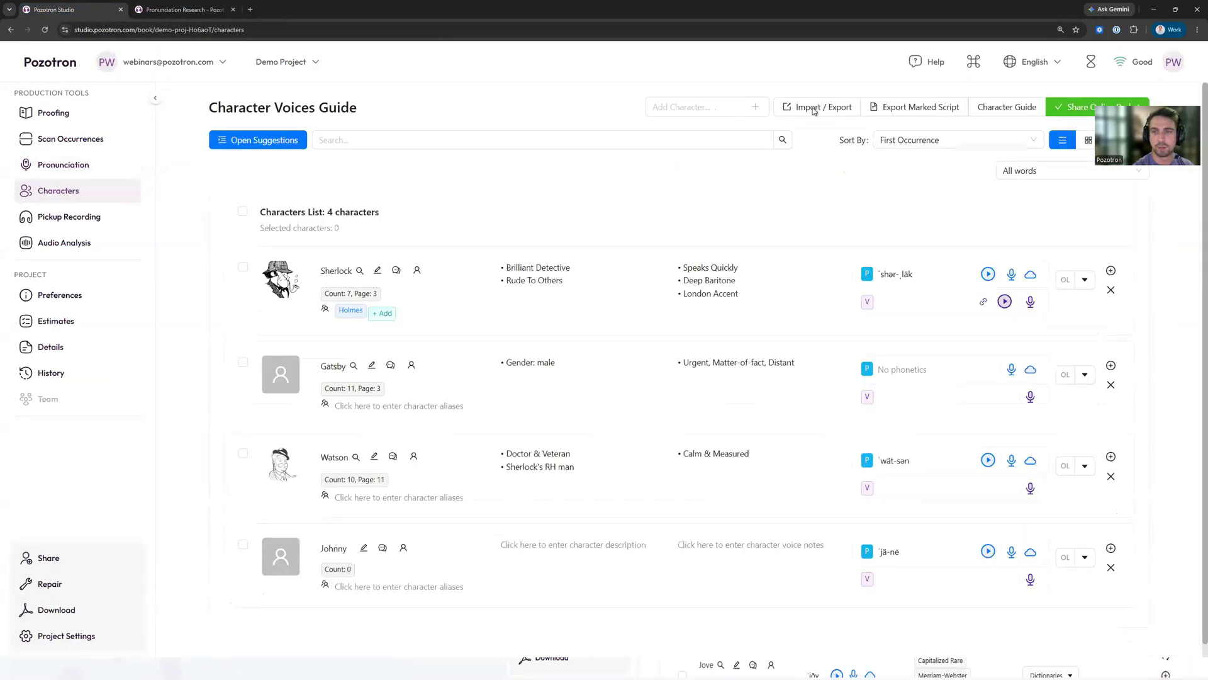
Show the Character Voices Guide's Import / Export dropdown with its Character Guide transfer options
{"action": "left_click", "coordinate": [816, 107]}
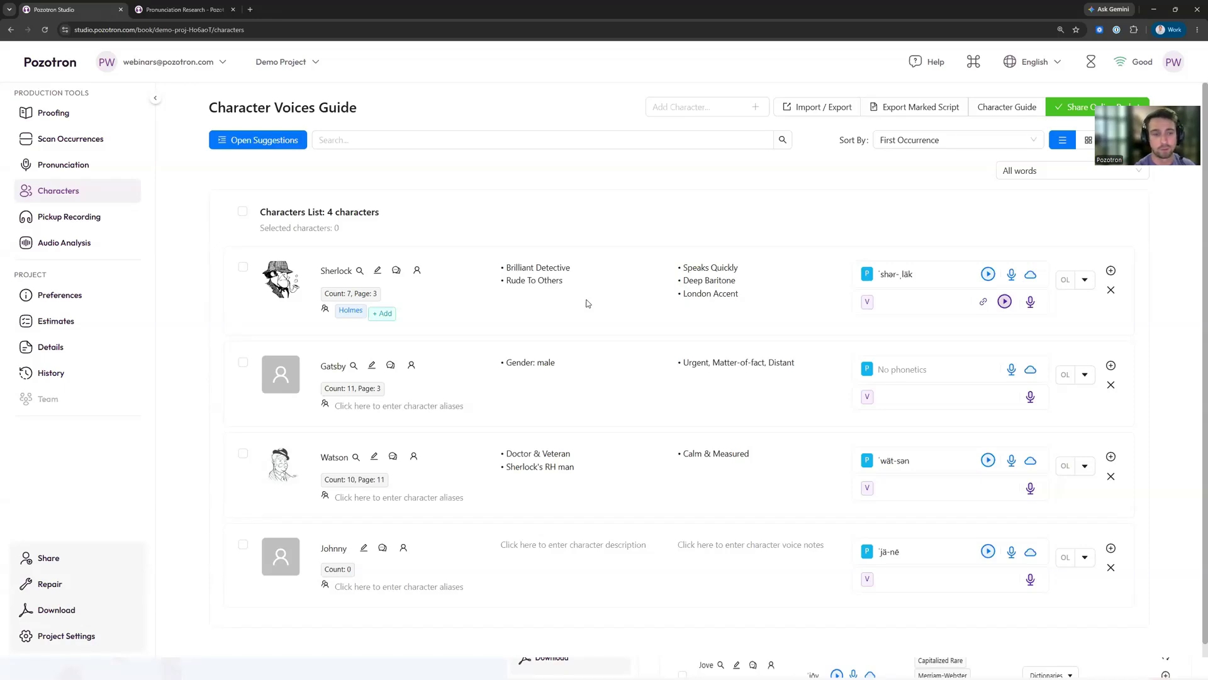
{"action": "left_click", "coordinate": [831, 108]}
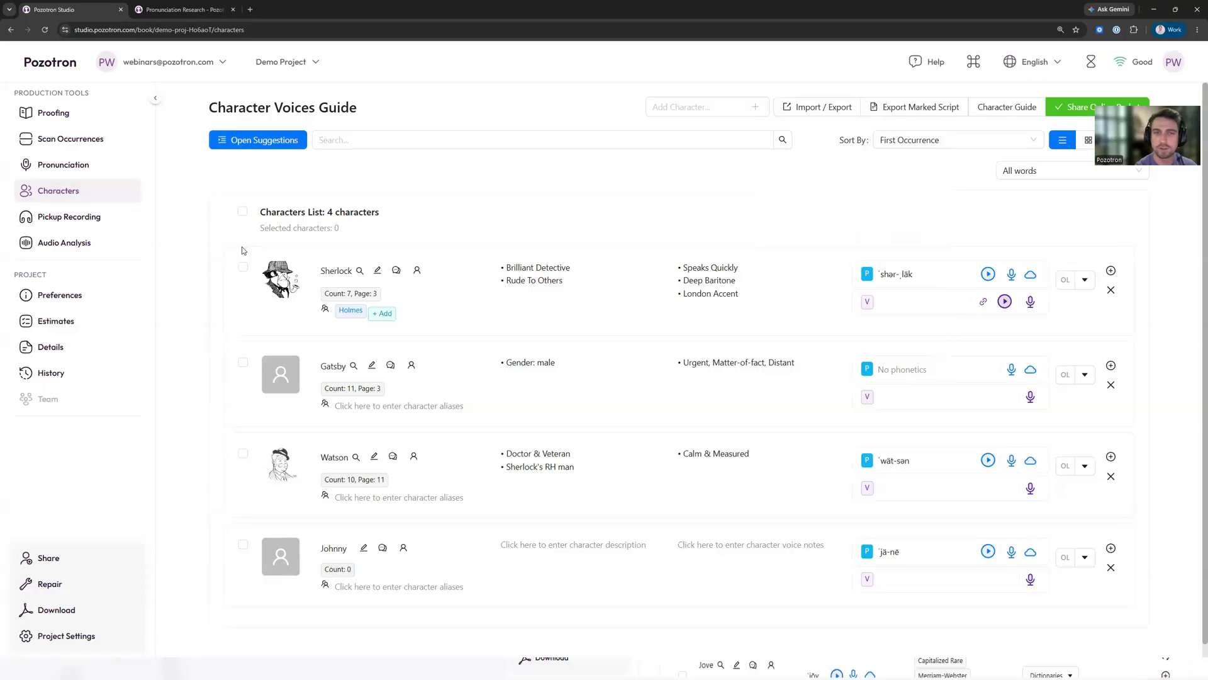
{"action": "mouse_move", "coordinate": [847, 116]}
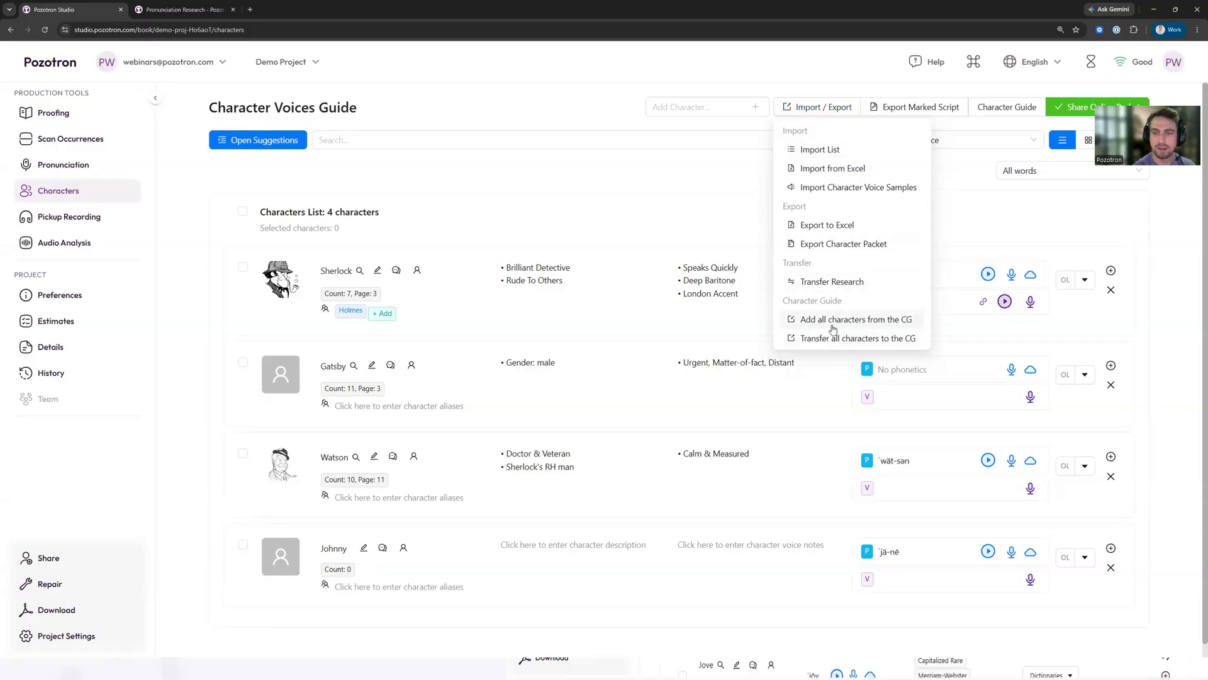
Dismiss the Import / Export dropdown, reopen it briefly, then open the PW account menu
{"action": "left_click", "coordinate": [638, 323]}
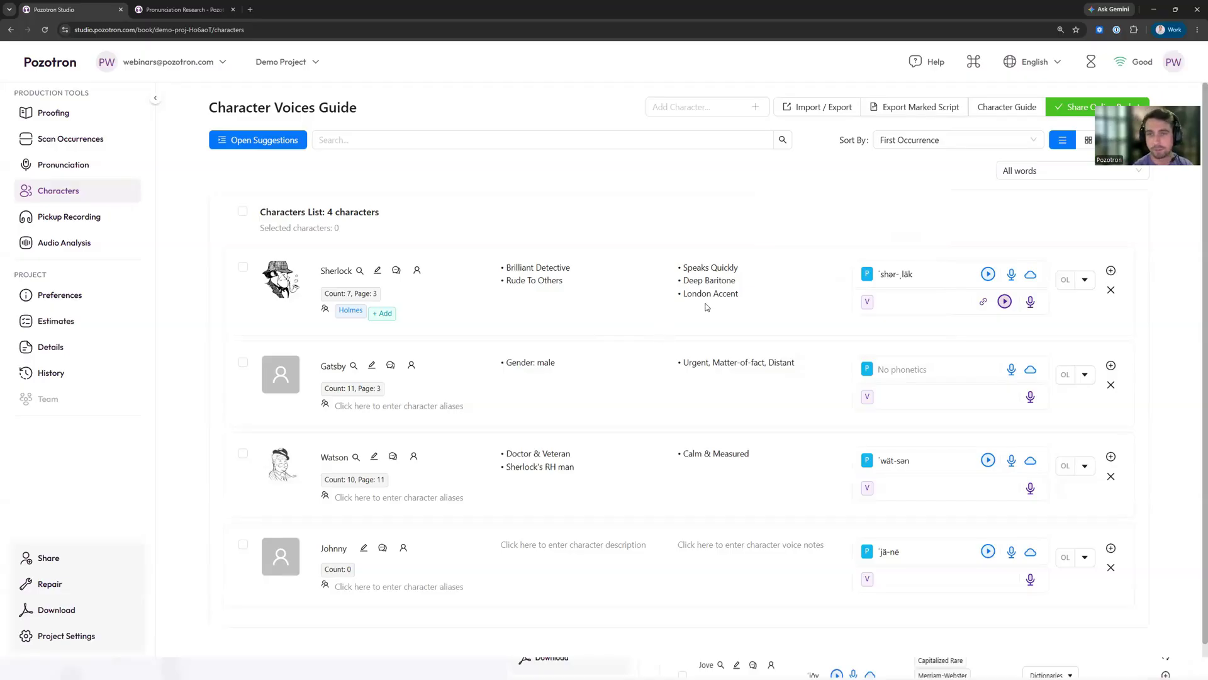
{"action": "left_click", "coordinate": [815, 116]}
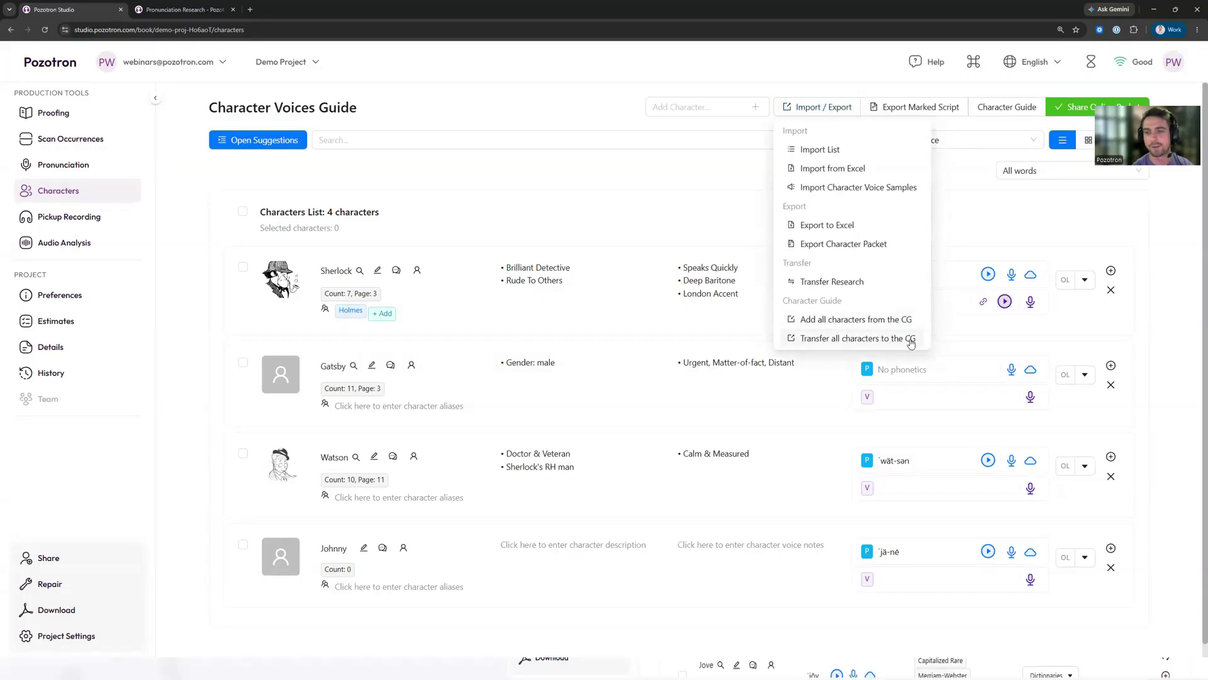
{"action": "left_click", "coordinate": [1171, 65]}
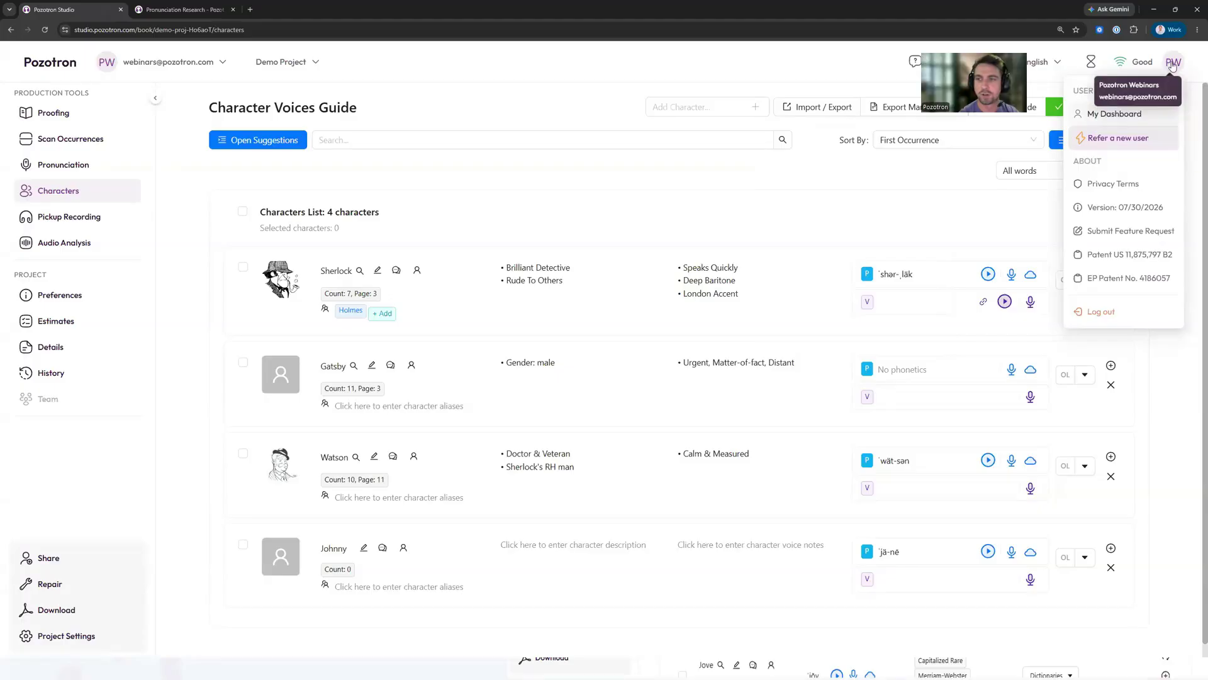
Browse the account-wide Character Guide from My Dashboard, then go back to My Projects
{"action": "left_click", "coordinate": [1086, 115]}
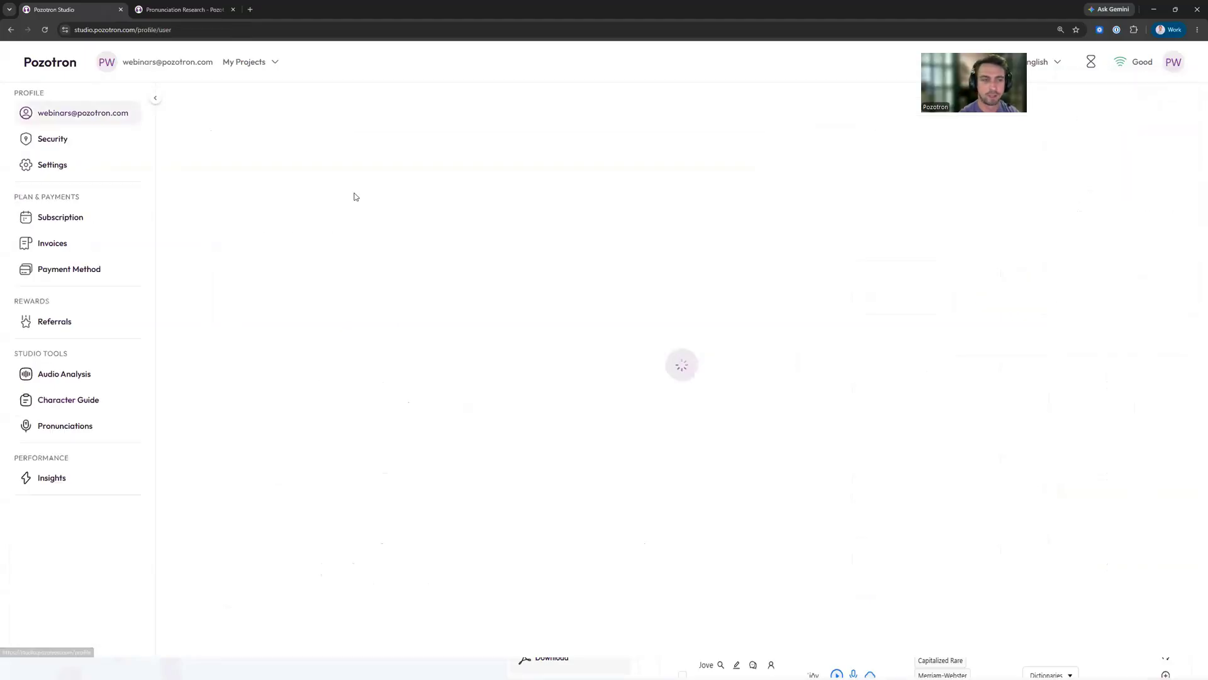
{"action": "left_click", "coordinate": [96, 398]}
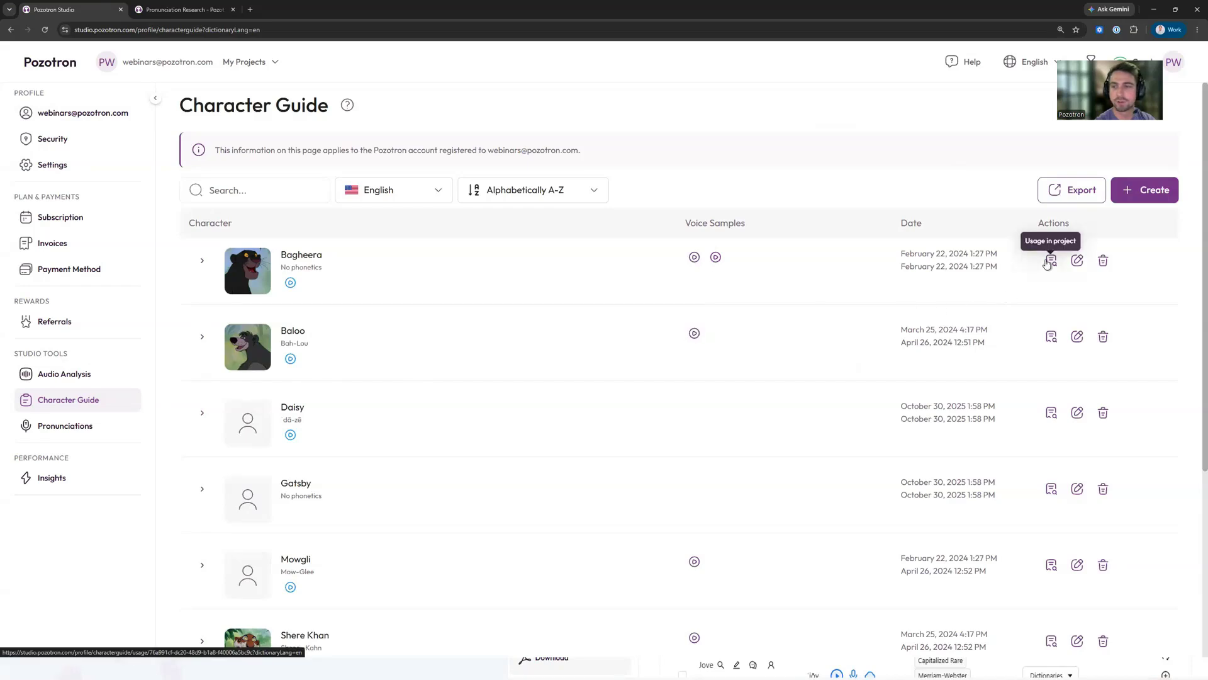
{"action": "scroll", "coordinate": [480, 334], "scroll_direction": "down", "scroll_amount": 4}
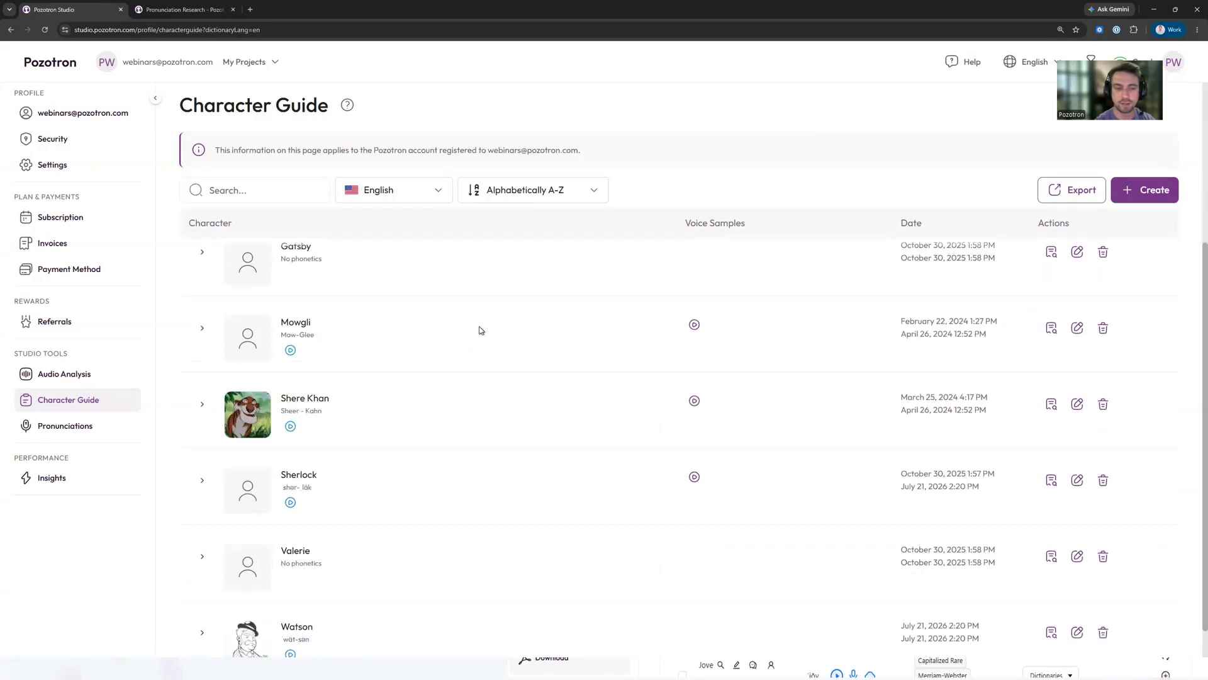
{"action": "scroll", "coordinate": [481, 333], "scroll_direction": "up", "scroll_amount": 4}
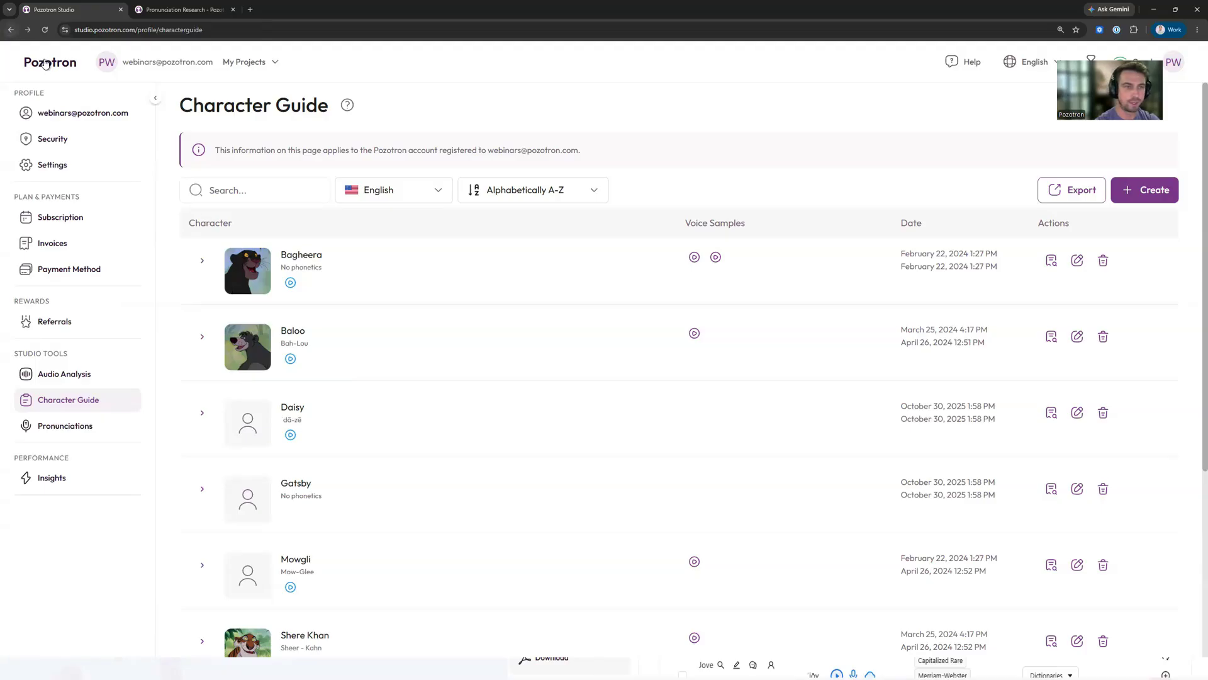
{"action": "left_click", "coordinate": [46, 64]}
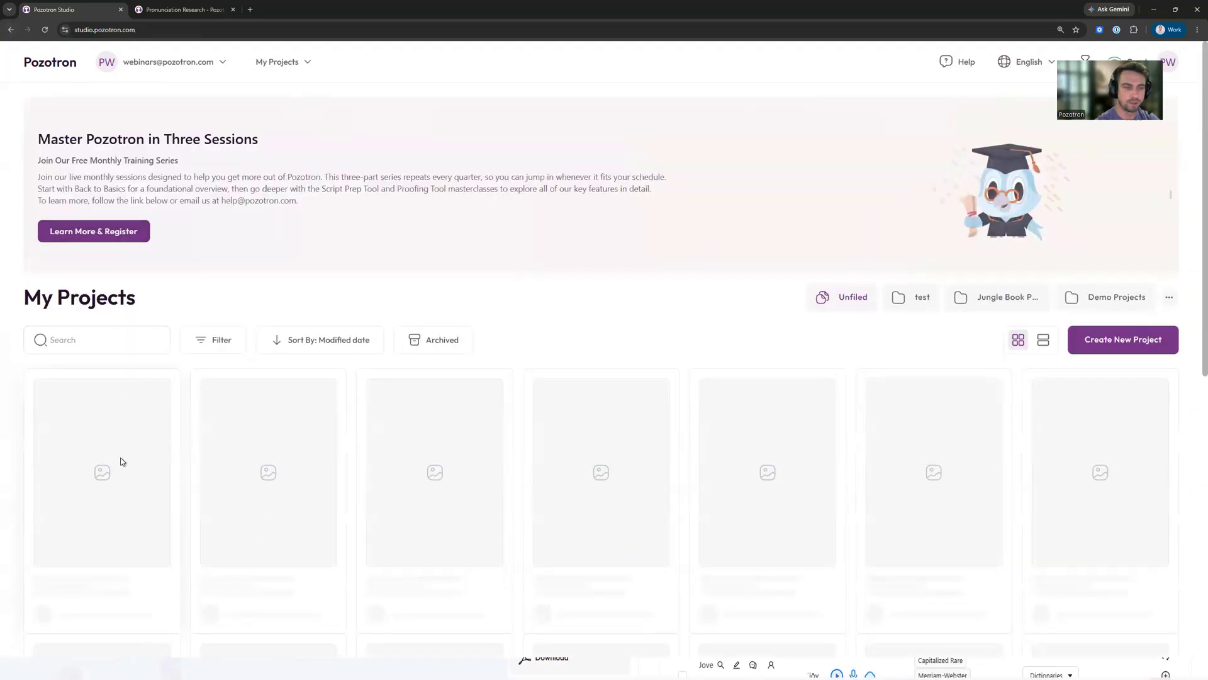
Export Demo Project's marked script as a PDF with all research, occurrences and character data
{"action": "left_click", "coordinate": [123, 490]}
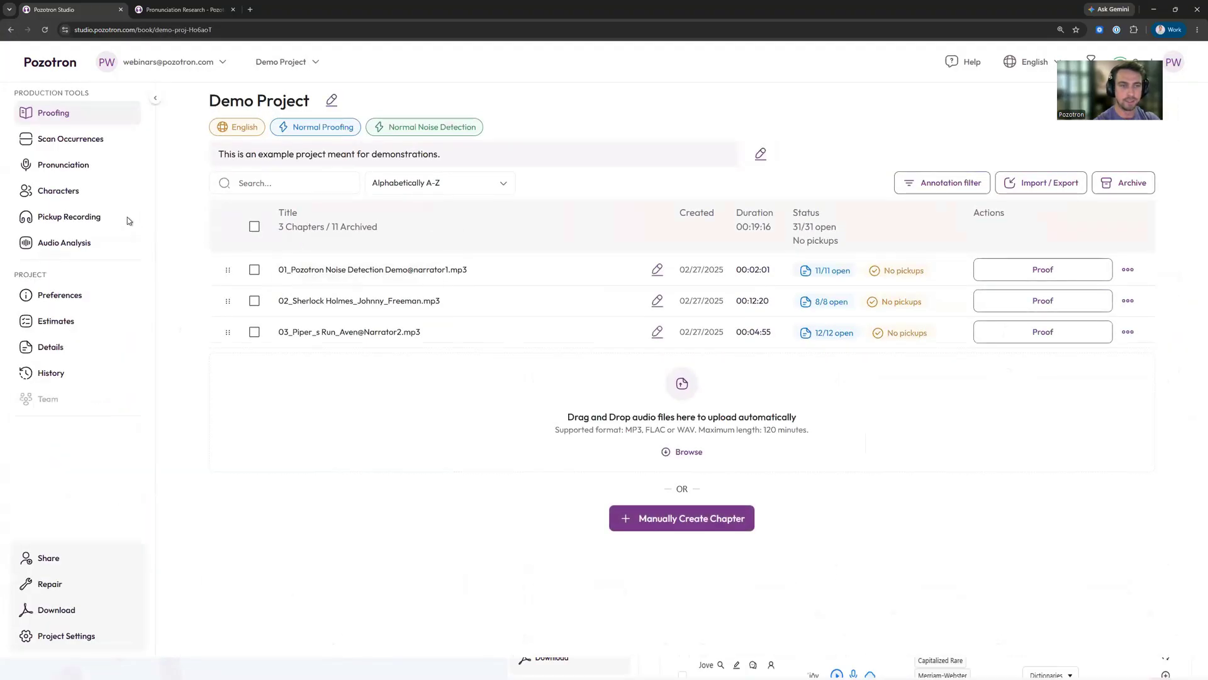
{"action": "left_click", "coordinate": [85, 194]}
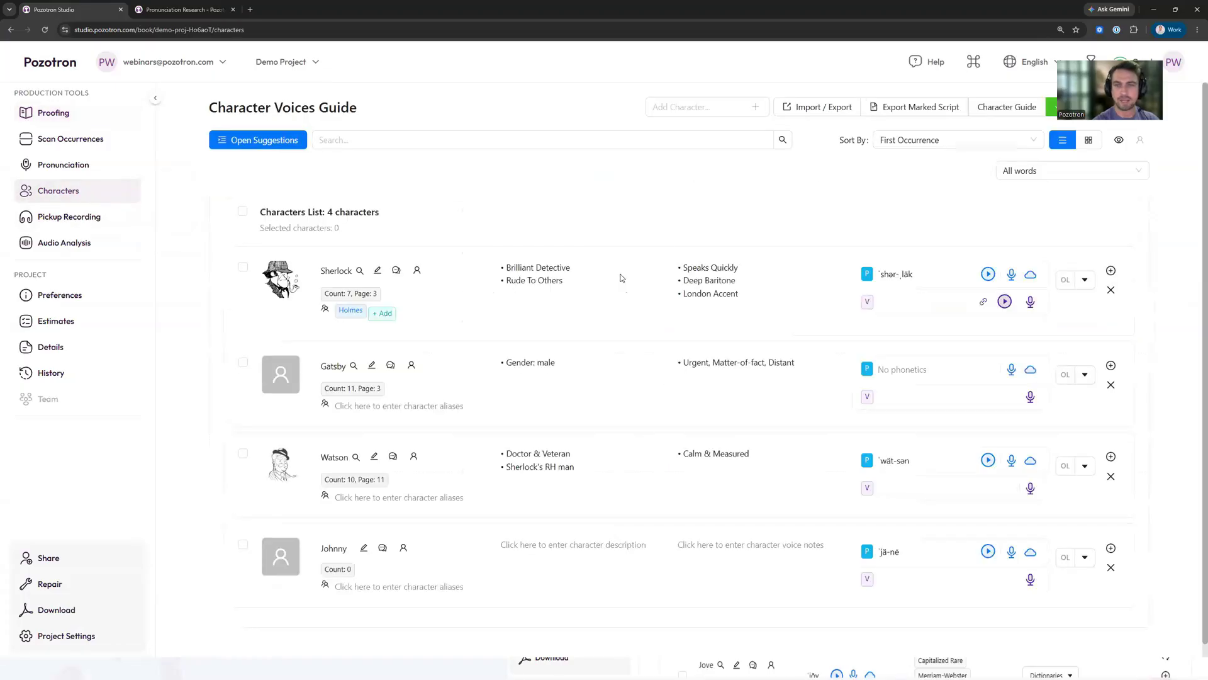
{"action": "left_click", "coordinate": [913, 107]}
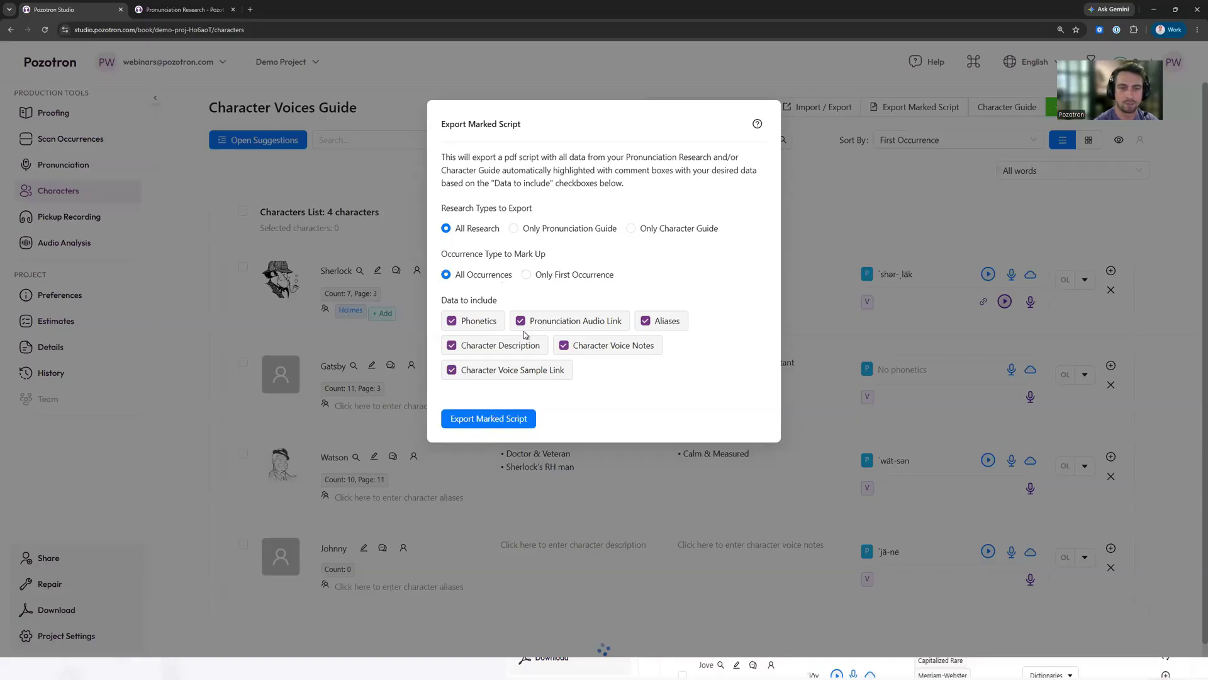
{"action": "left_click", "coordinate": [496, 422]}
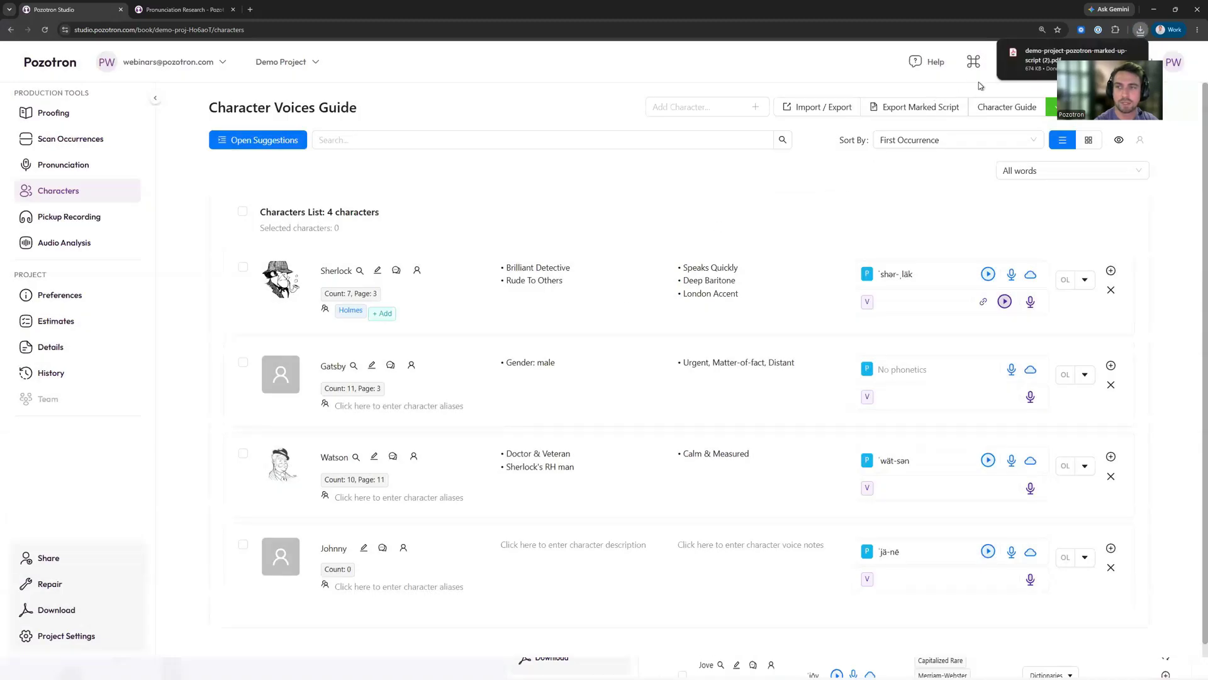
Open the downloaded marked-up script PDF and scroll down to the Table of Contents
{"action": "left_click", "coordinate": [1043, 58]}
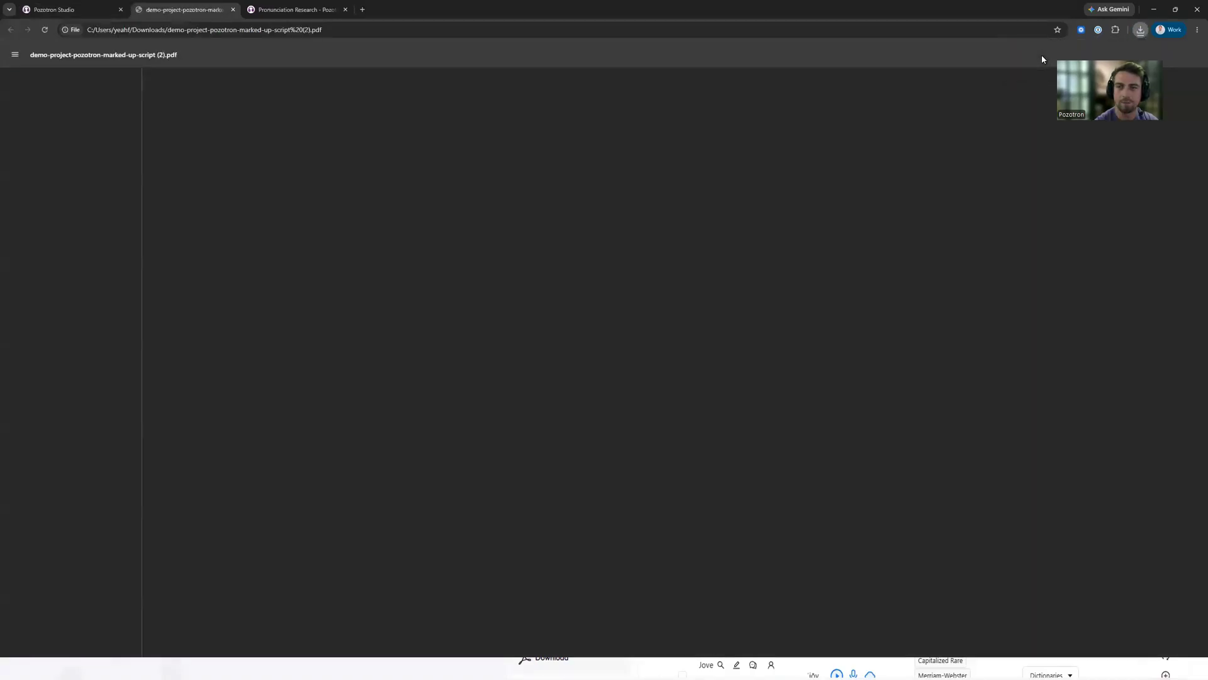
{"action": "scroll", "coordinate": [455, 271], "scroll_direction": "down", "scroll_amount": 5}
{"action": "scroll", "coordinate": [455, 274], "scroll_direction": "down", "scroll_amount": 5}
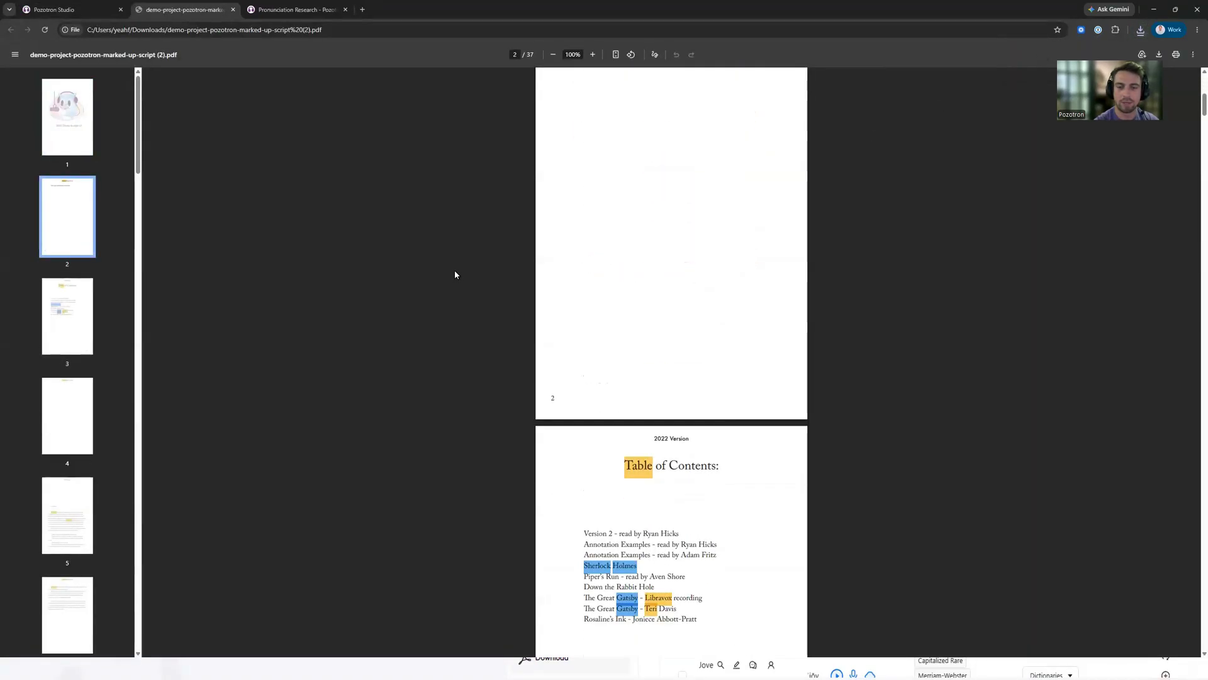
{"action": "scroll", "coordinate": [454, 274], "scroll_direction": "down", "scroll_amount": 2}
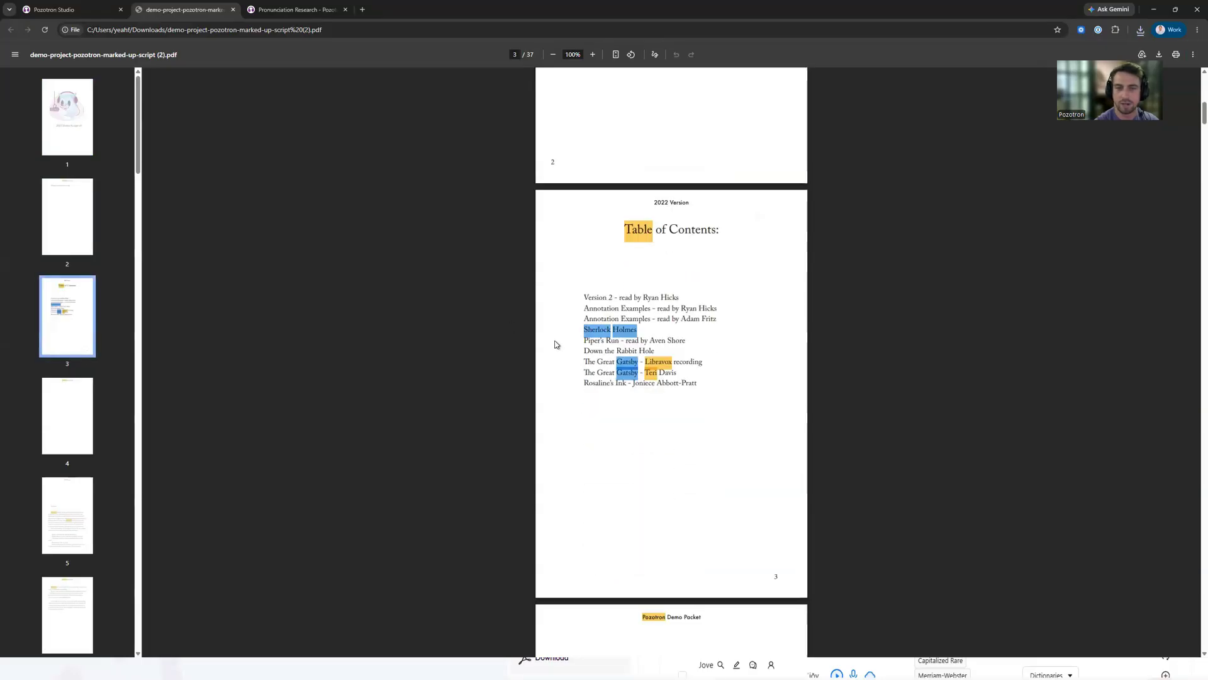
{"action": "scroll", "coordinate": [730, 302], "scroll_direction": "down", "scroll_amount": 1}
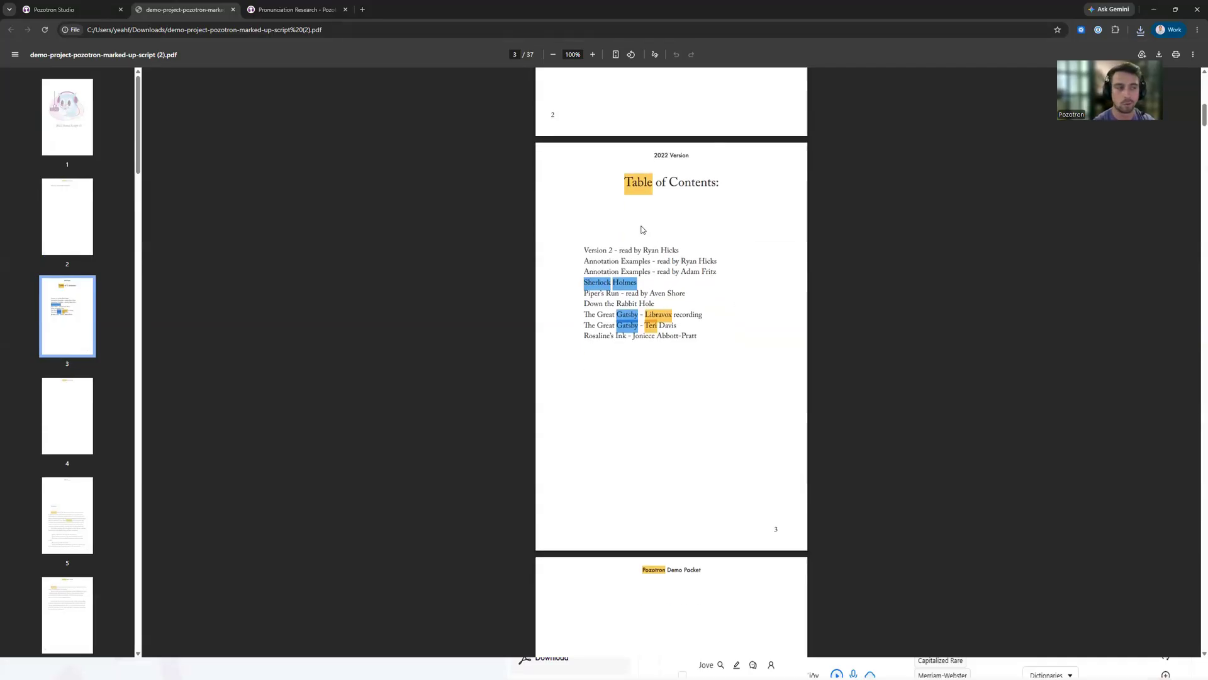
Inspect annotation popups on highlighted names in the Table of Contents and Chapter 1
{"action": "left_click", "coordinate": [636, 186]}
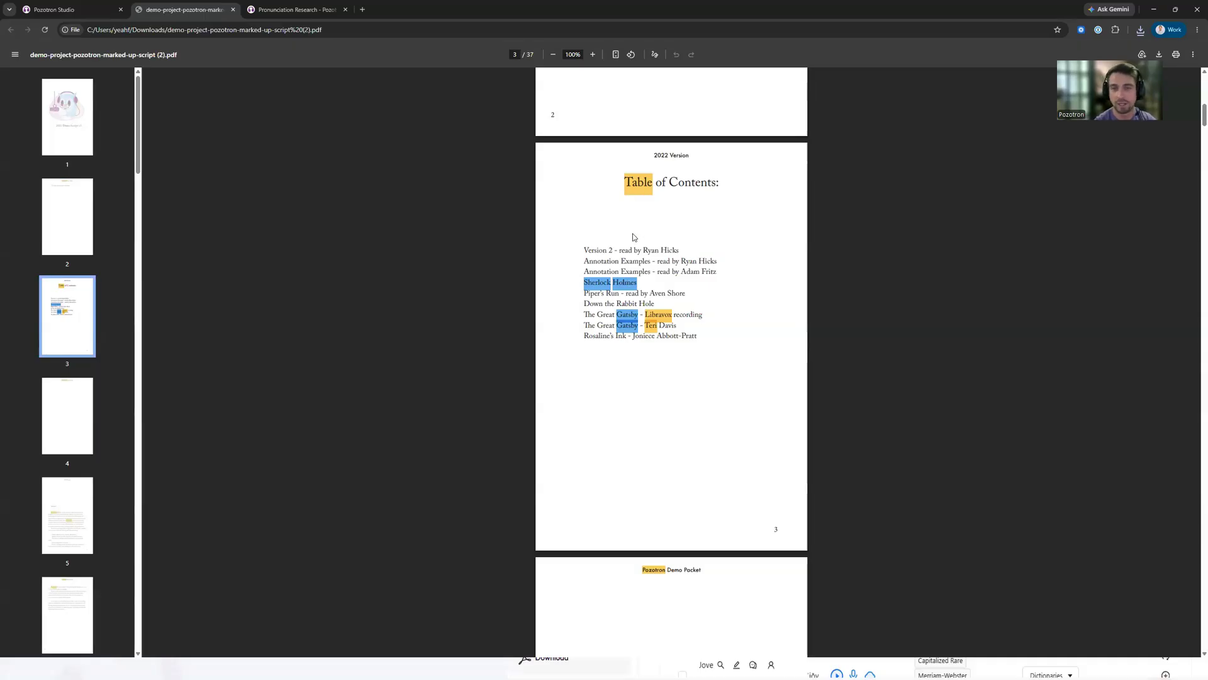
{"action": "mouse_move", "coordinate": [638, 185]}
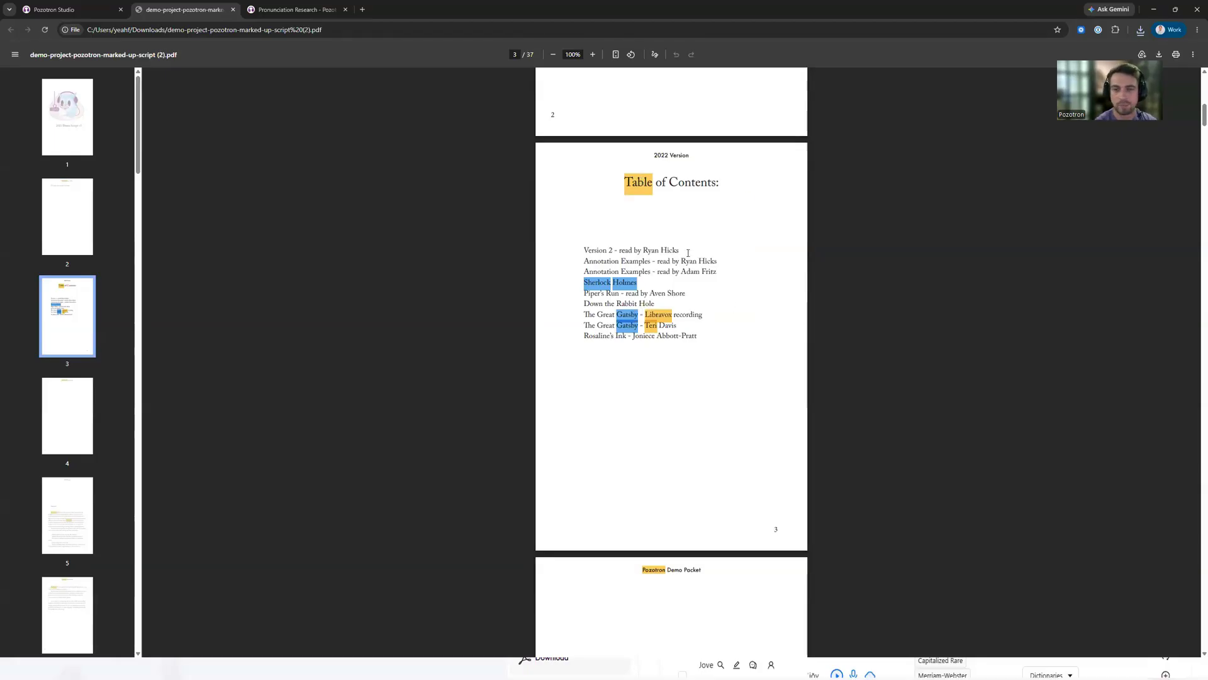
{"action": "mouse_move", "coordinate": [599, 283]}
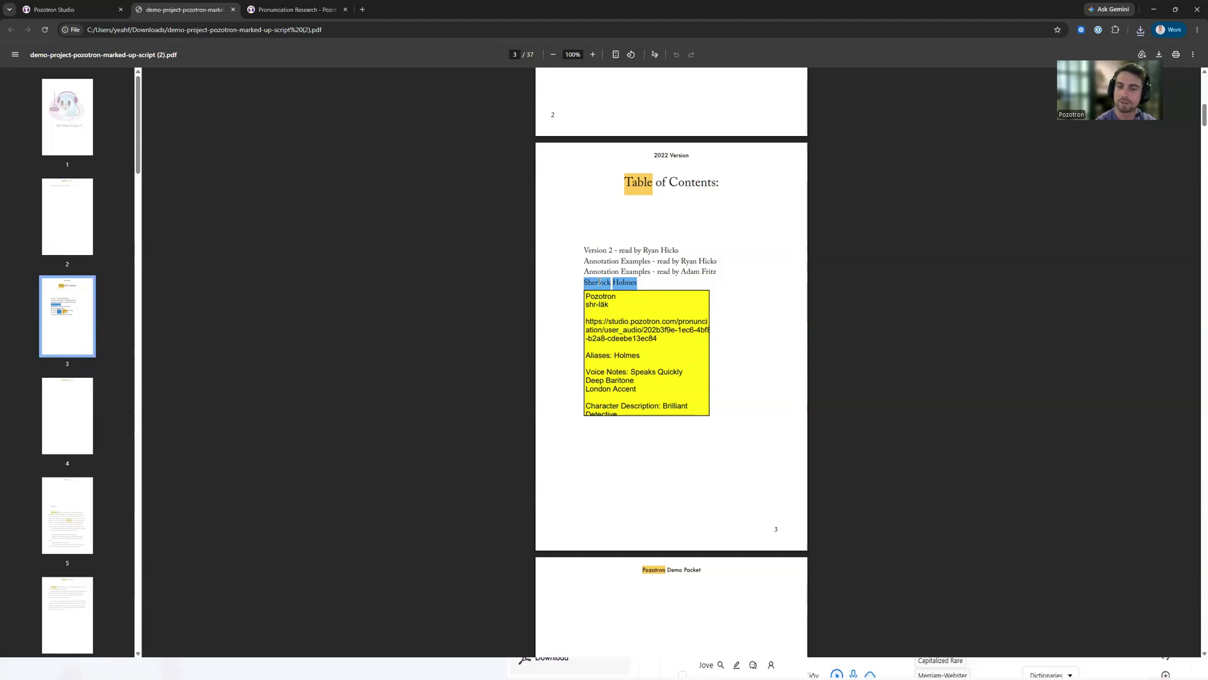
{"action": "scroll", "coordinate": [559, 305], "scroll_direction": "down", "scroll_amount": 10}
{"action": "scroll", "coordinate": [559, 305], "scroll_direction": "down", "scroll_amount": 20}
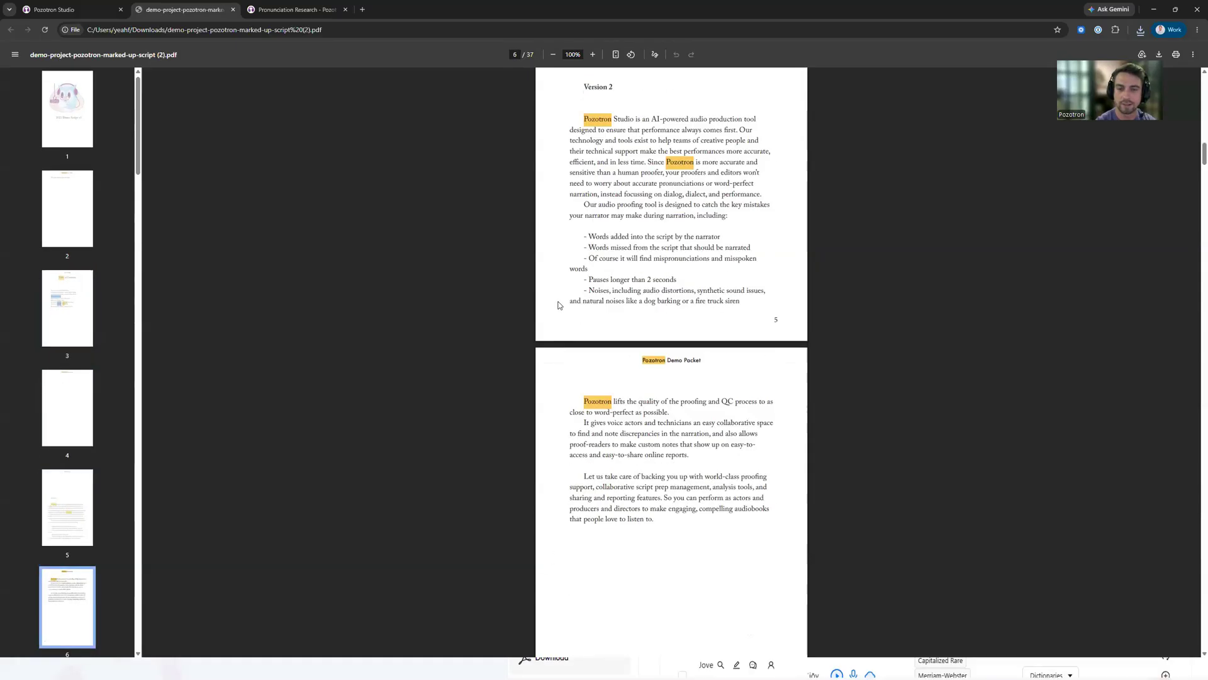
{"action": "scroll", "coordinate": [561, 300], "scroll_direction": "down", "scroll_amount": 20}
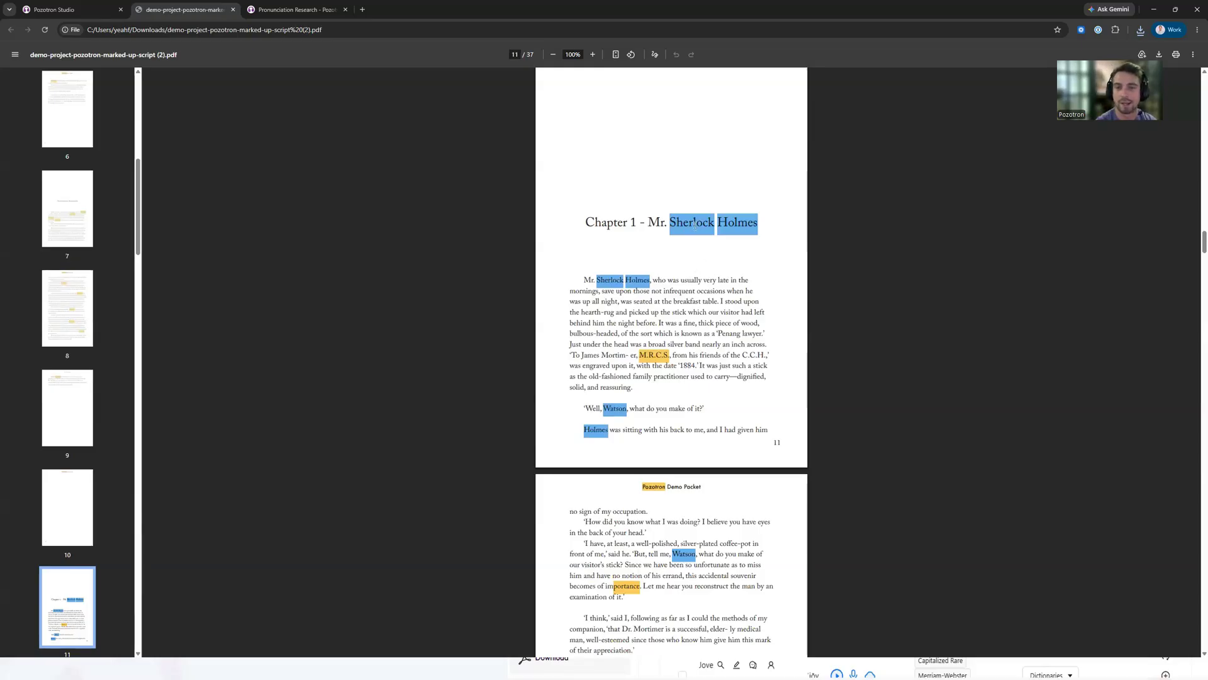
{"action": "mouse_move", "coordinate": [690, 221]}
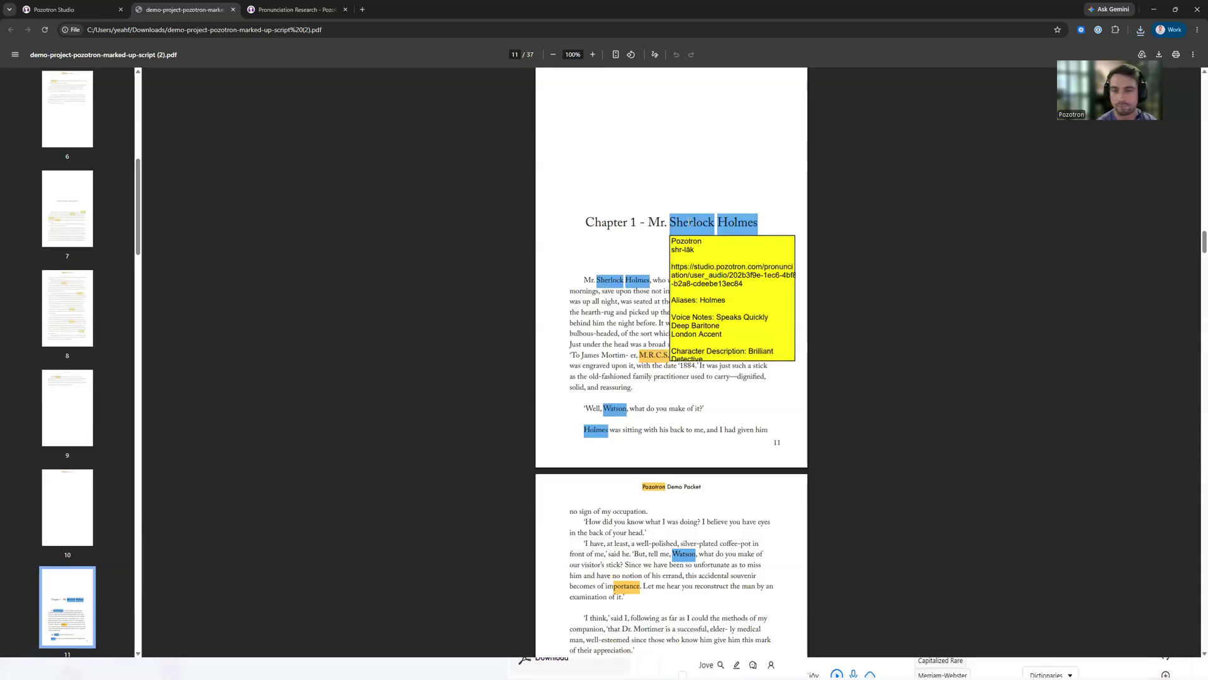
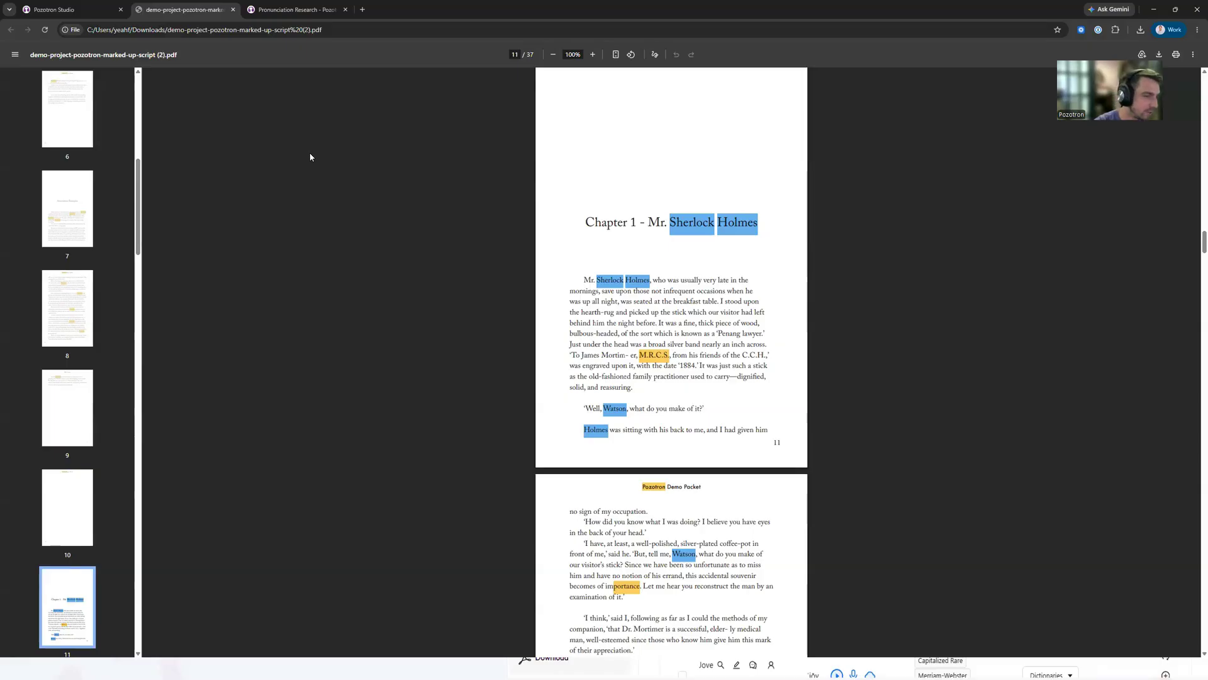
Return from the marked-up script PDF to the Pozotron Studio tab
{"action": "left_click", "coordinate": [63, 10]}
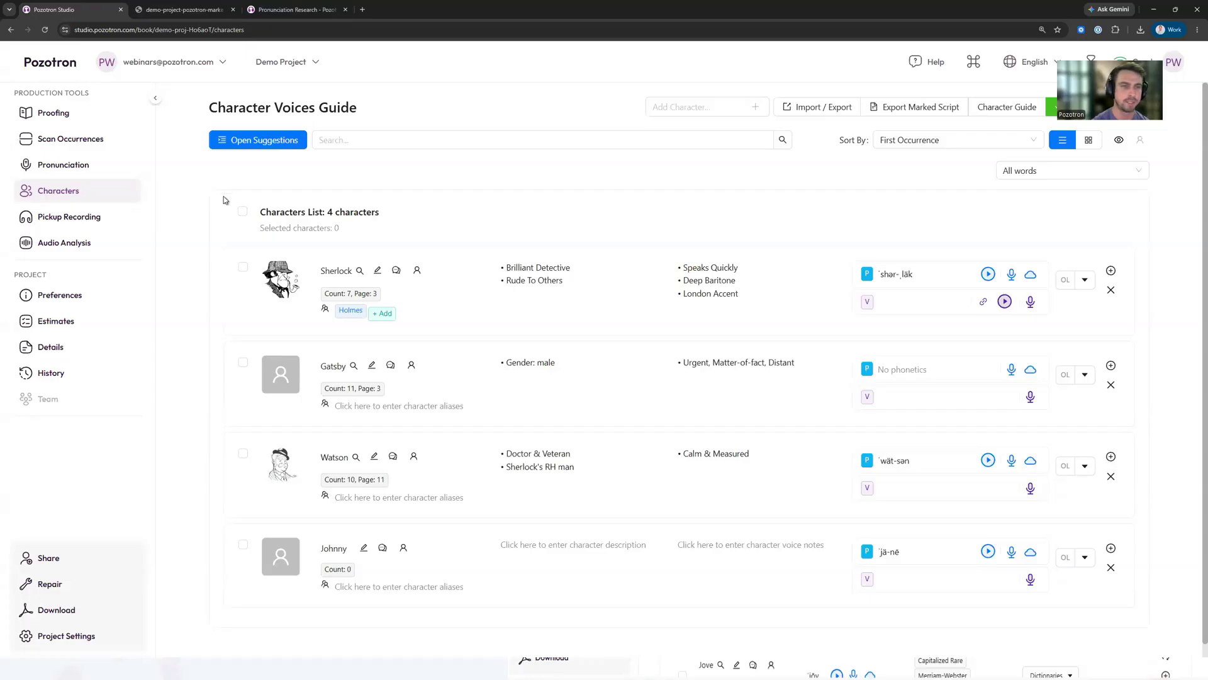
Open the Demo Project proofing chapter list, advancing the presentation to the Proofing Interface slide
{"action": "left_click", "coordinate": [52, 113]}
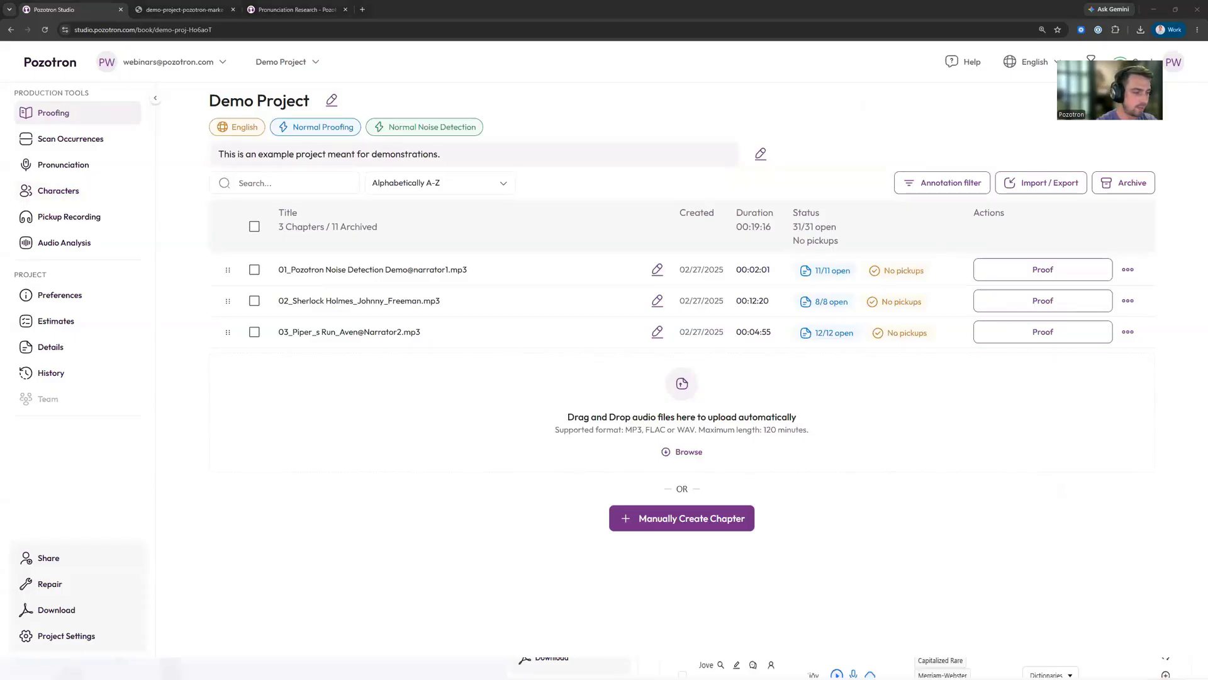
{"action": "key", "text": "alt+Tab"}
{"action": "left_click", "coordinate": [328, 376]}
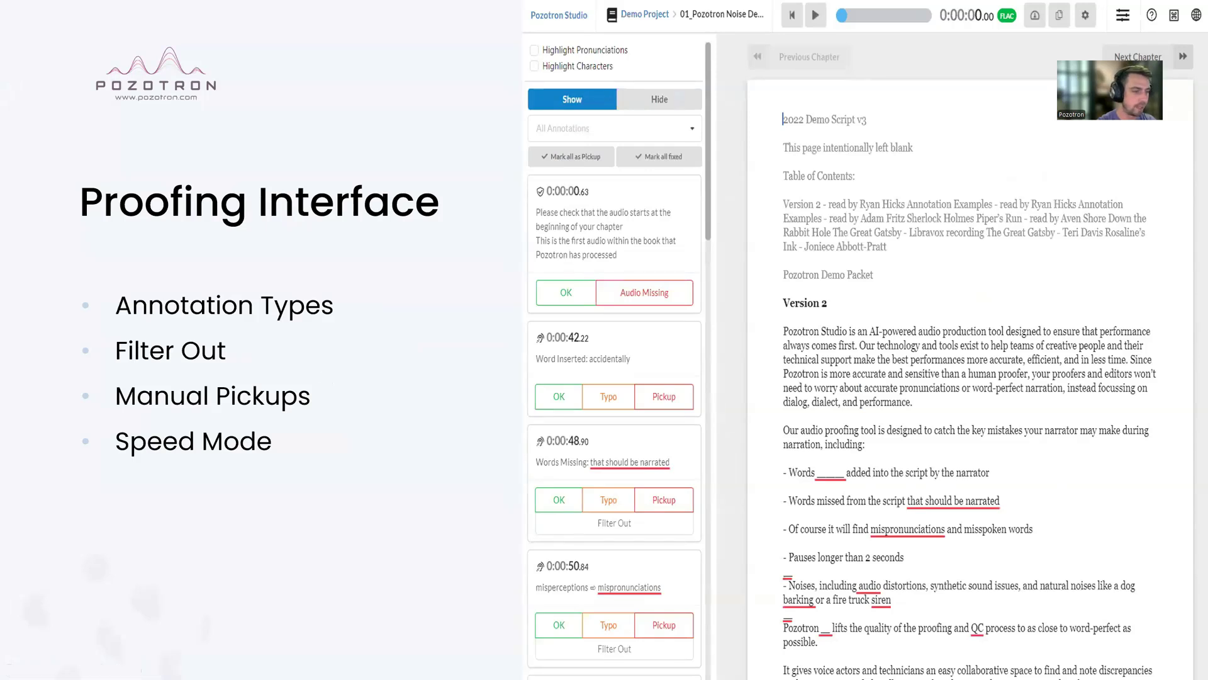
{"action": "key", "text": "alt+Tab"}
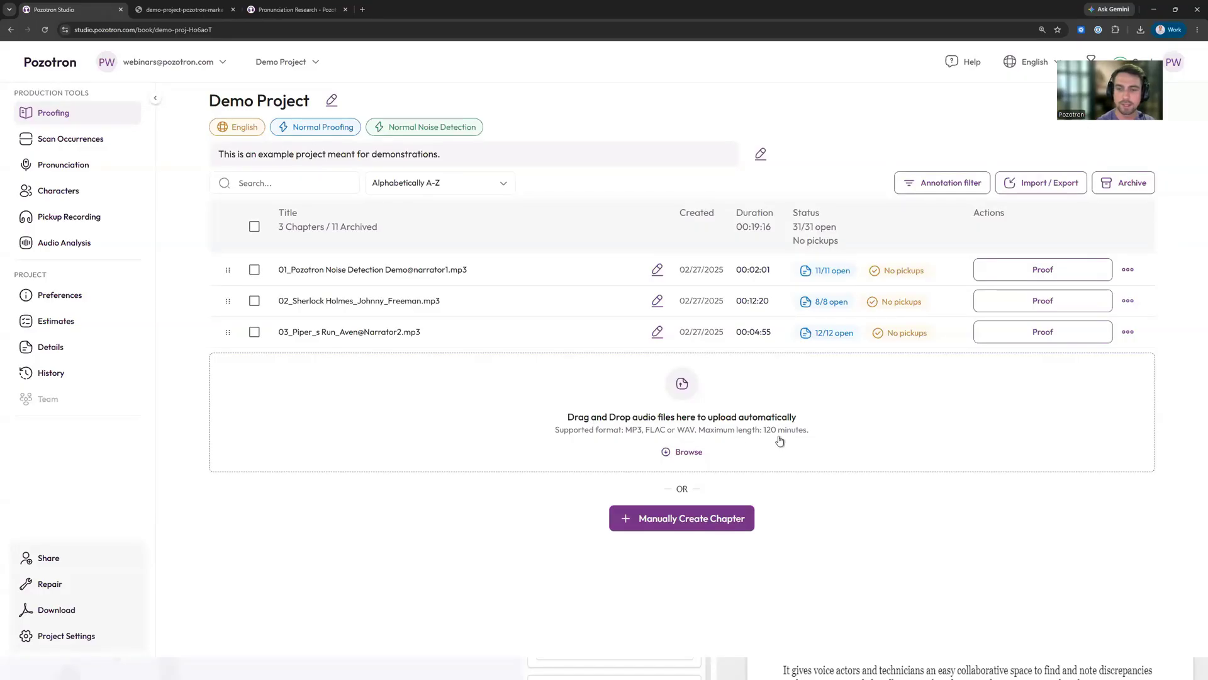
{"action": "left_click_drag", "start_coordinate": [751, 270], "coordinate": [767, 270]}
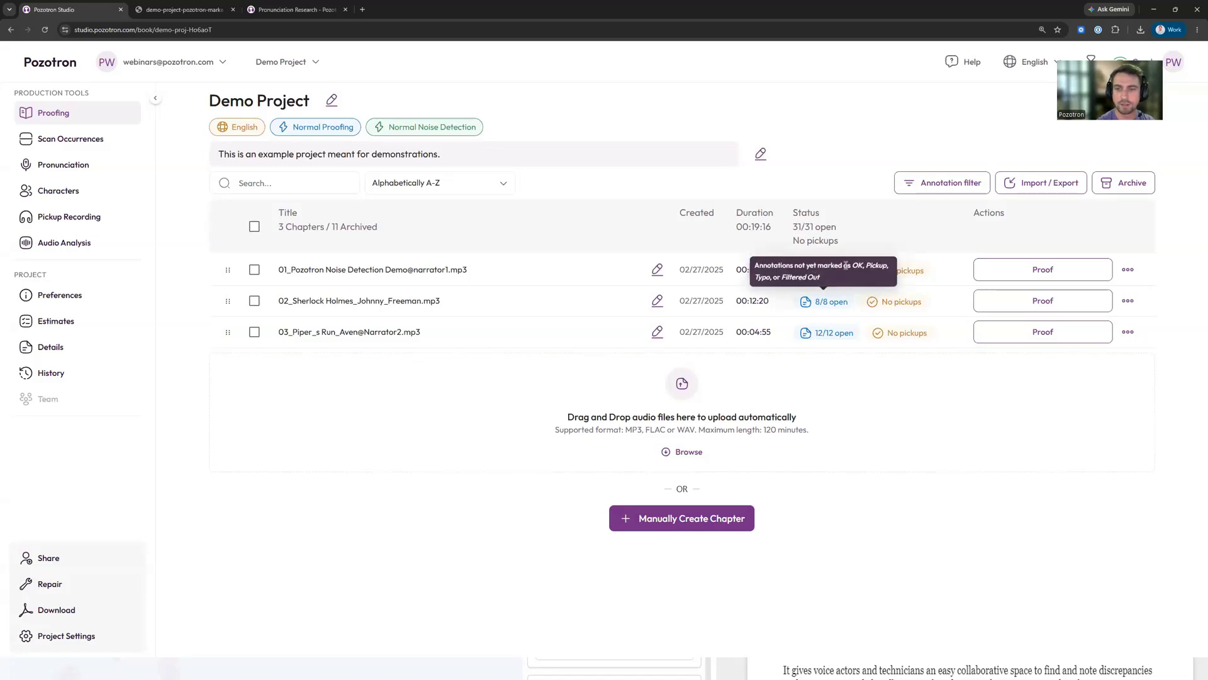
{"action": "mouse_move", "coordinate": [820, 267]}
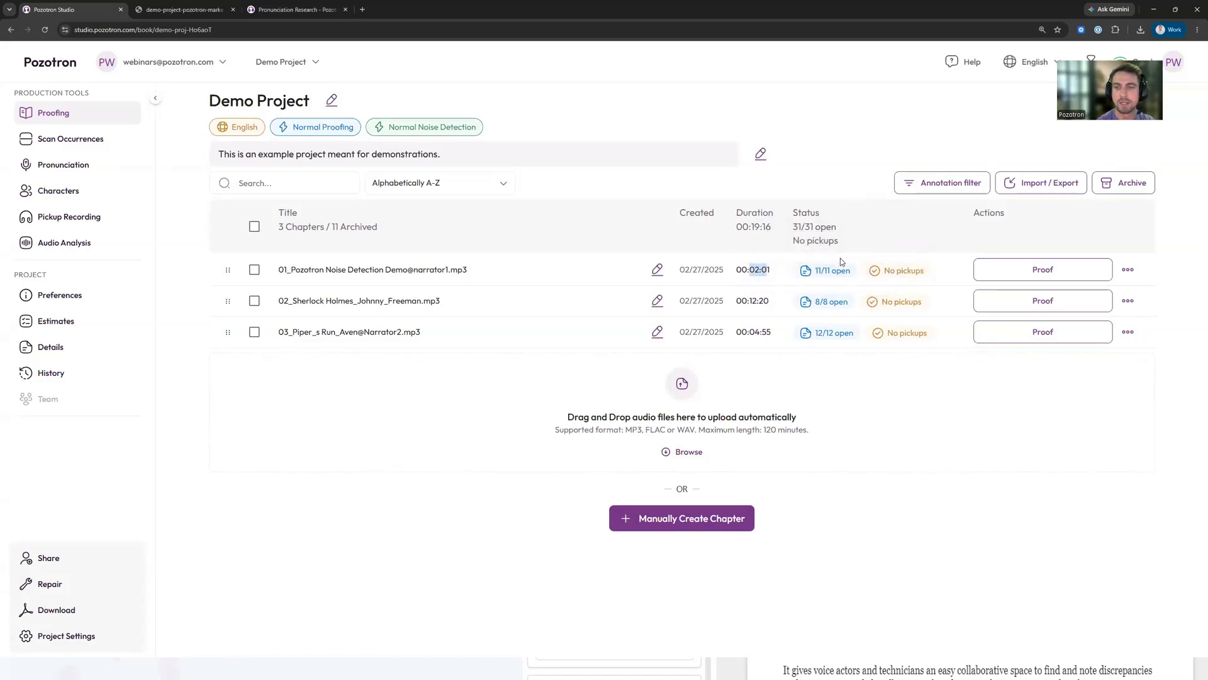
{"action": "mouse_move", "coordinate": [859, 247]}
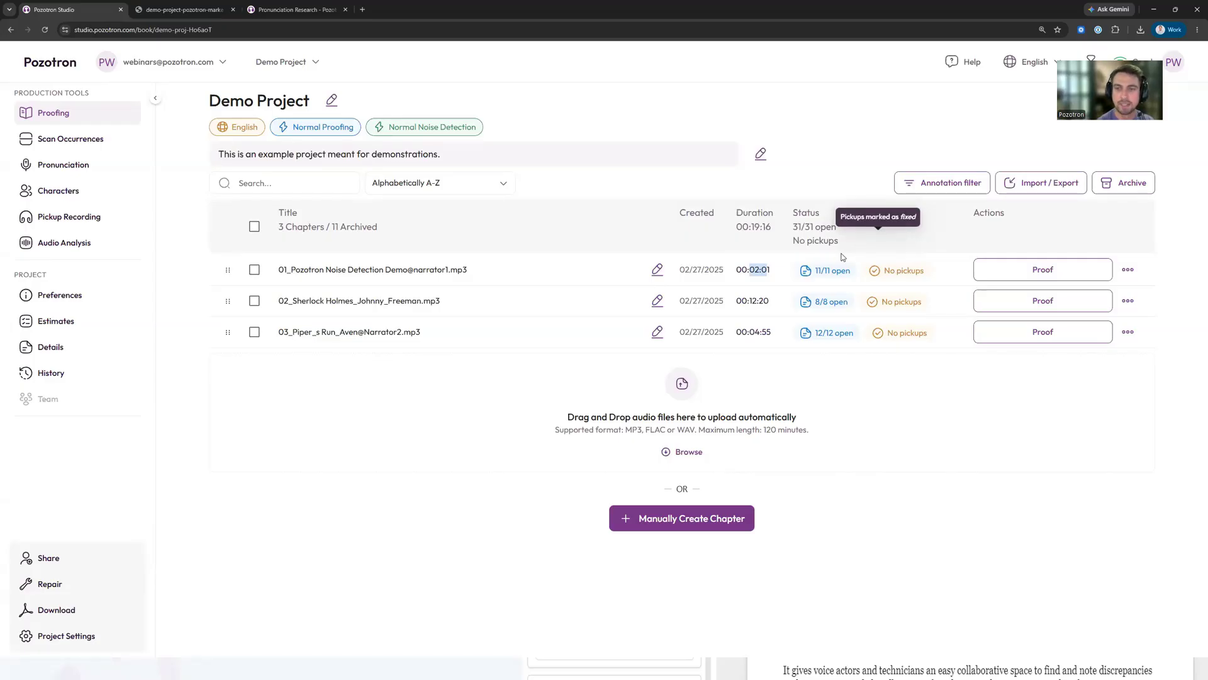
{"action": "left_click_drag", "start_coordinate": [816, 271], "coordinate": [832, 271]}
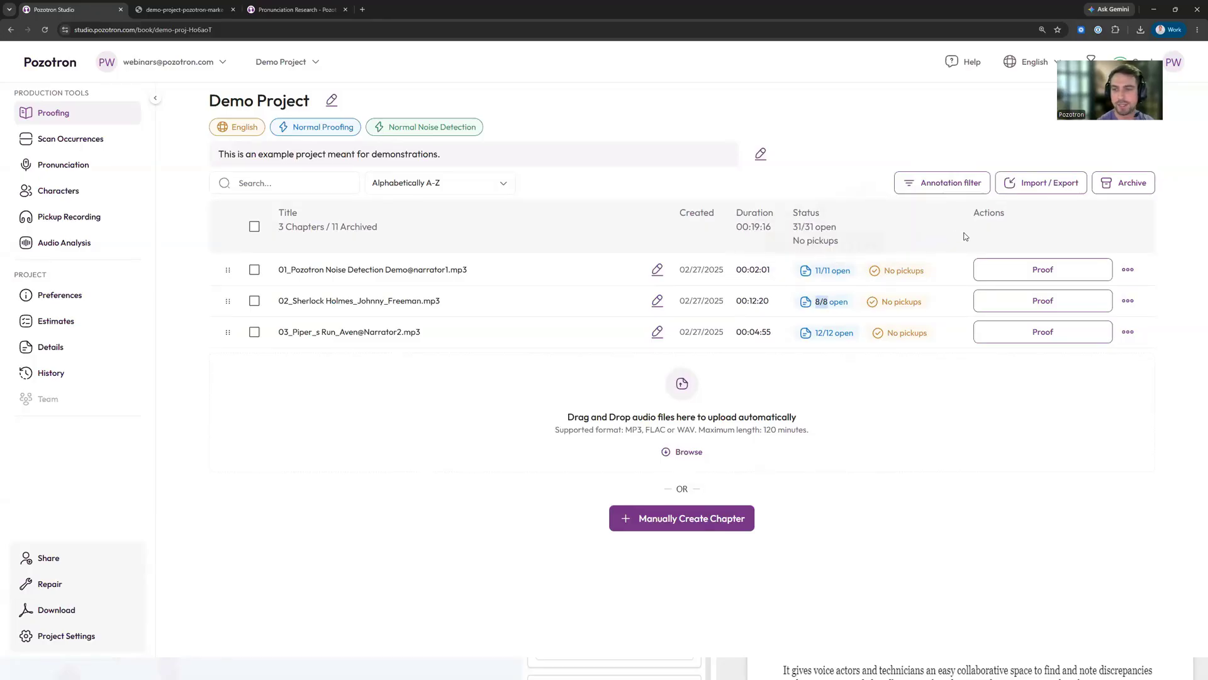
Open chapter 01_Pozotron Noise Detection with Highlight Pronunciations off and play from 'Our'
{"action": "left_click", "coordinate": [1037, 270]}
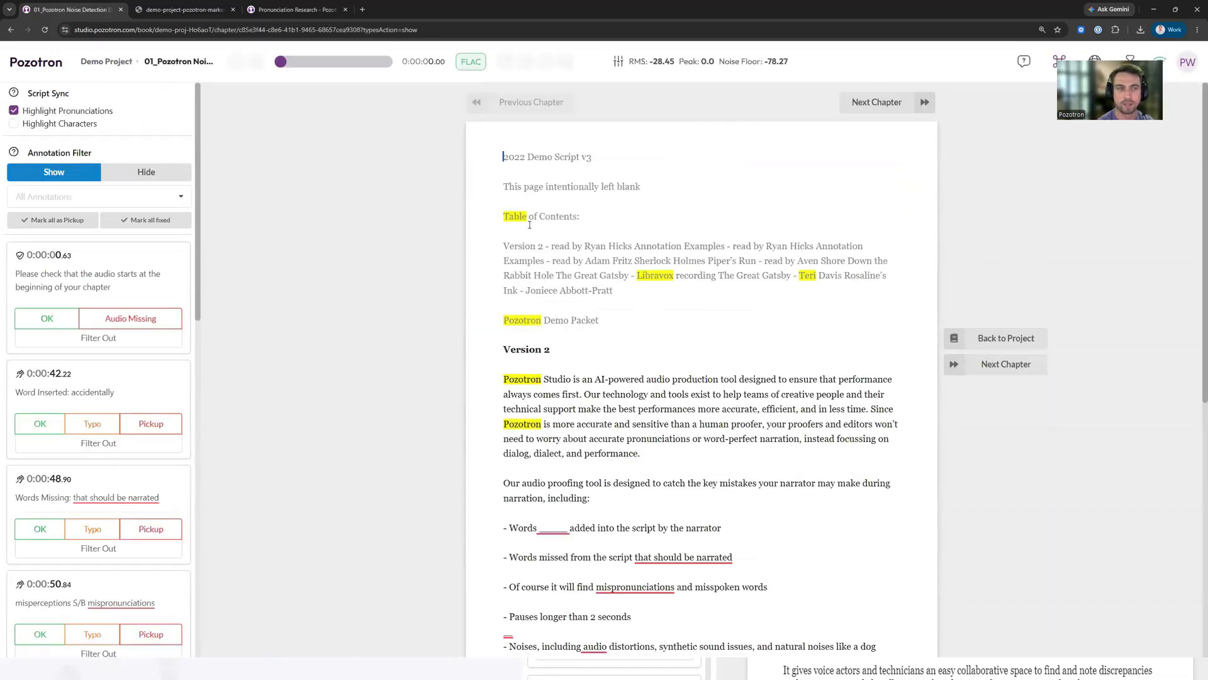
{"action": "left_click", "coordinate": [90, 112]}
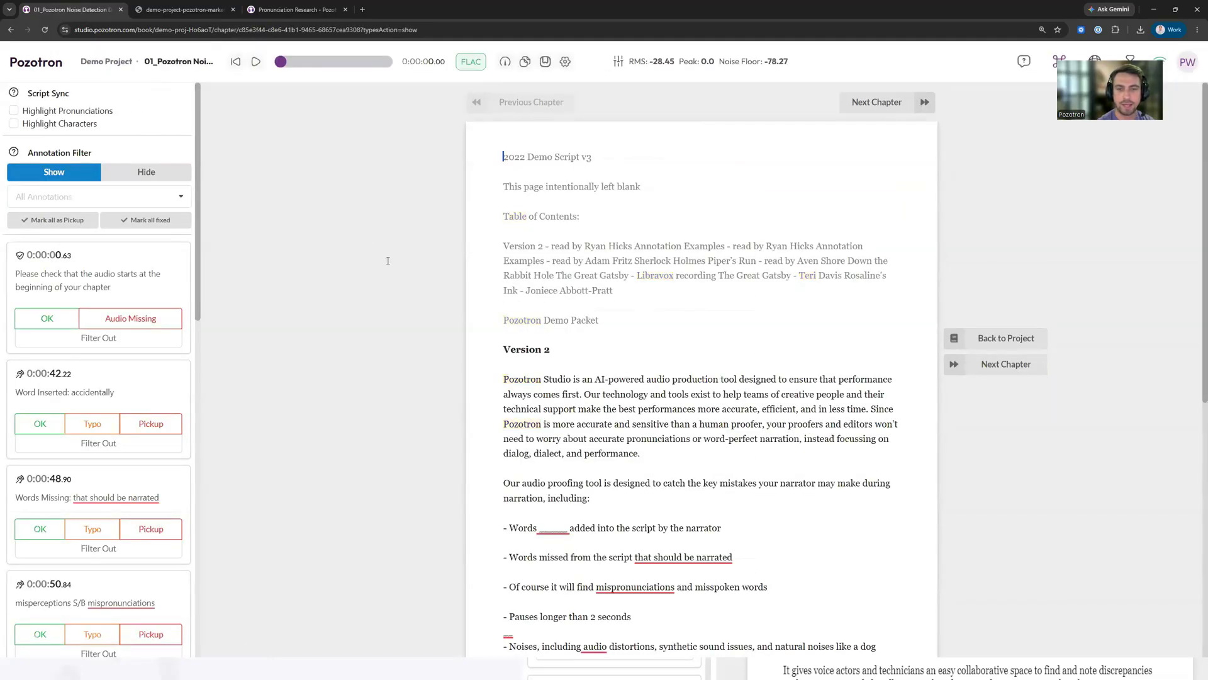
{"action": "scroll", "coordinate": [387, 260], "scroll_direction": "down", "scroll_amount": 3}
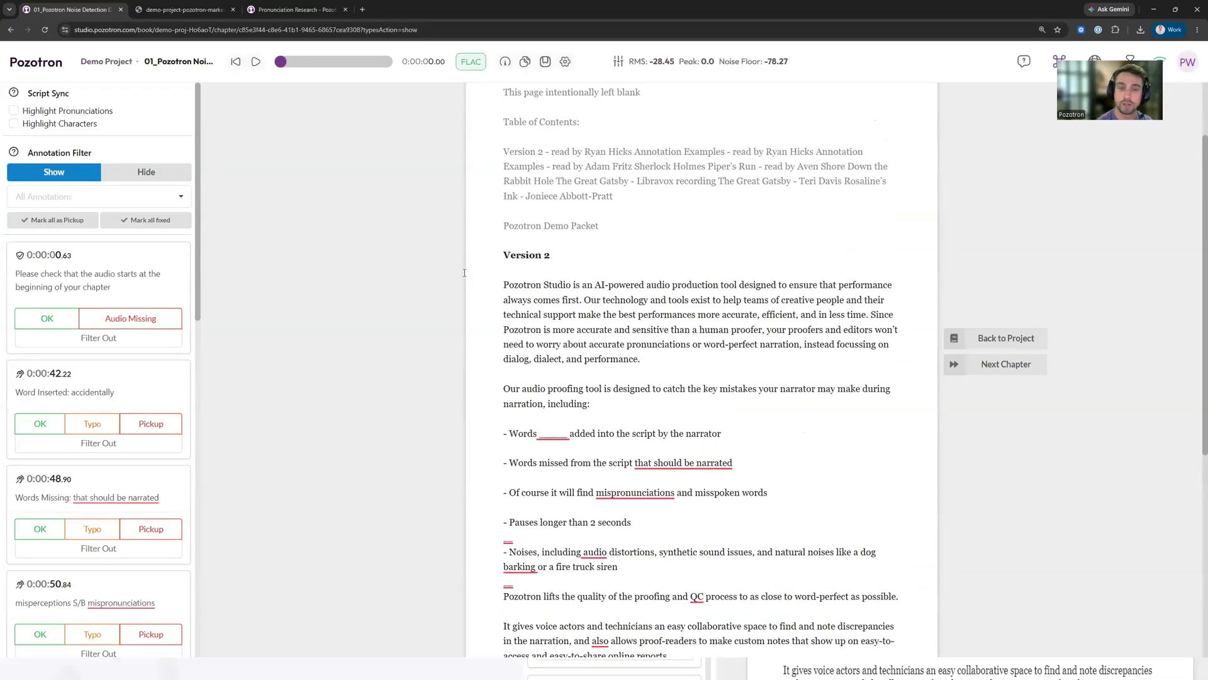
{"action": "left_click", "coordinate": [511, 285]}
{"action": "left_click", "coordinate": [779, 285]}
{"action": "left_click", "coordinate": [504, 388]}
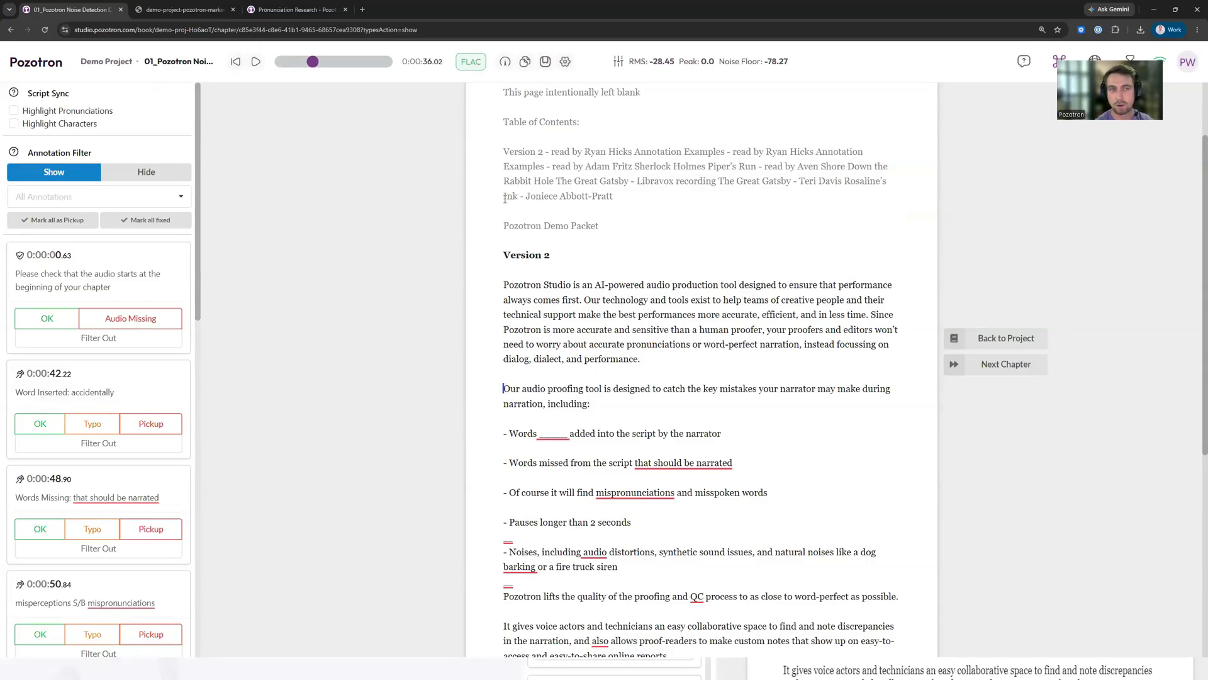
{"action": "left_click", "coordinate": [255, 61]}
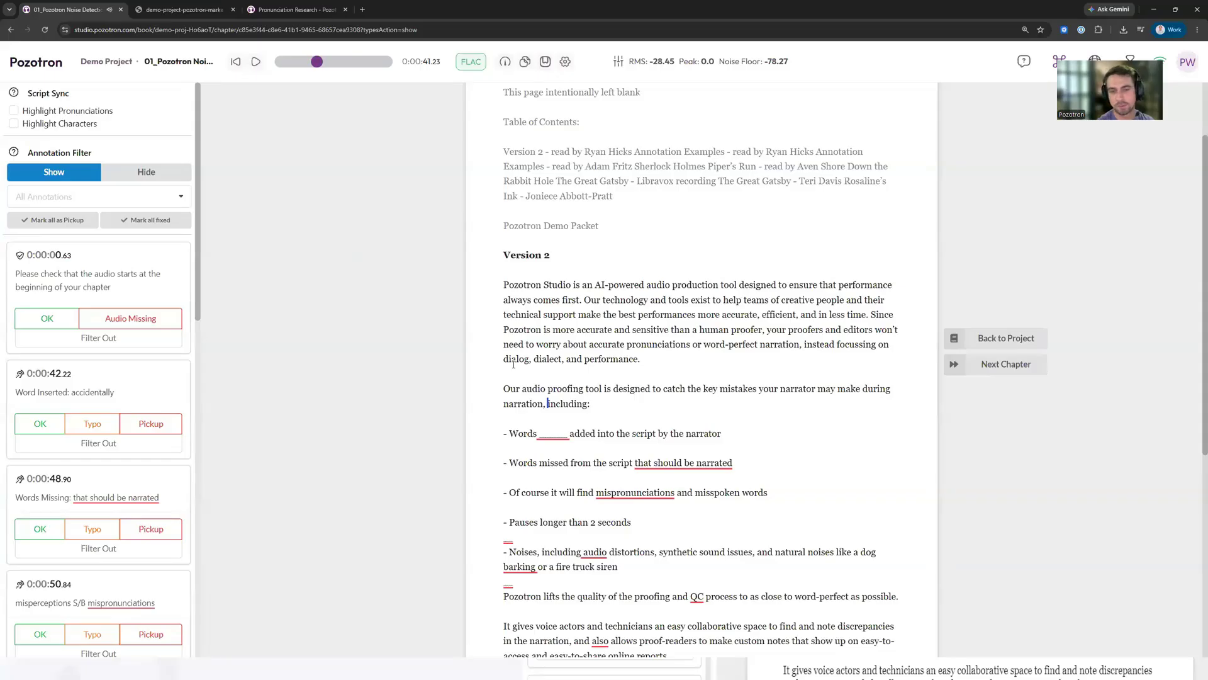
Follow the script during playback and focus the inserted-word annotation
{"action": "scroll", "coordinate": [514, 363], "scroll_direction": "down", "scroll_amount": 1}
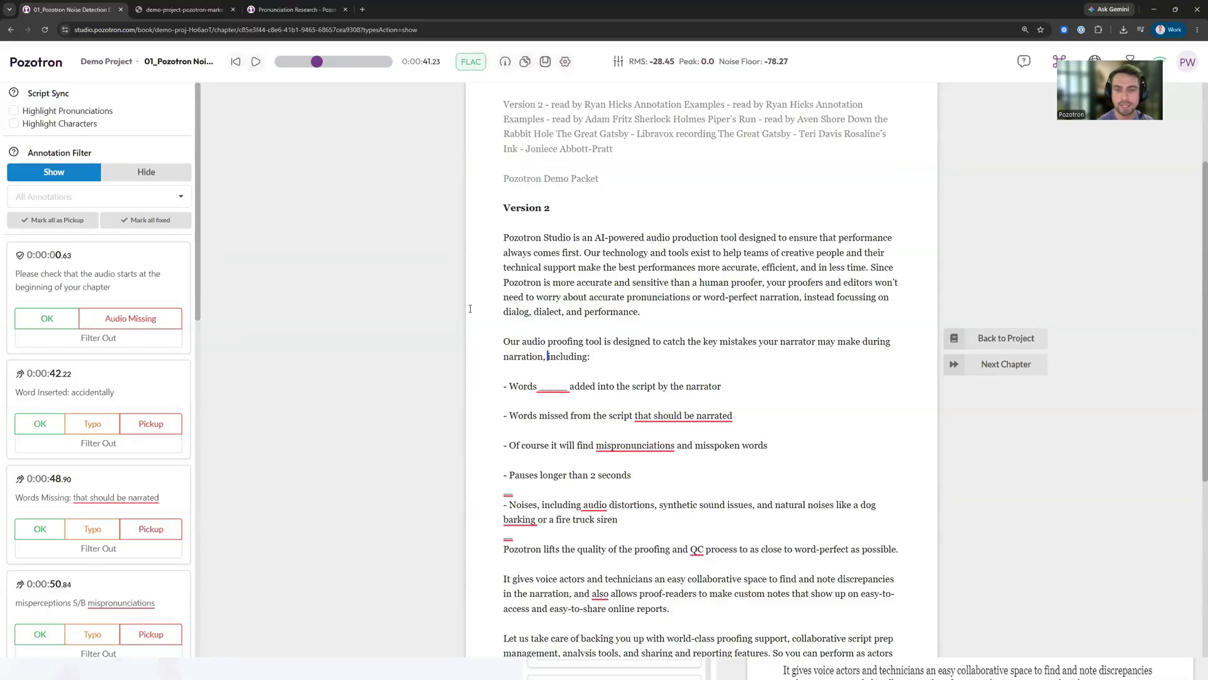
{"action": "scroll", "coordinate": [450, 321], "scroll_direction": "down", "scroll_amount": 1}
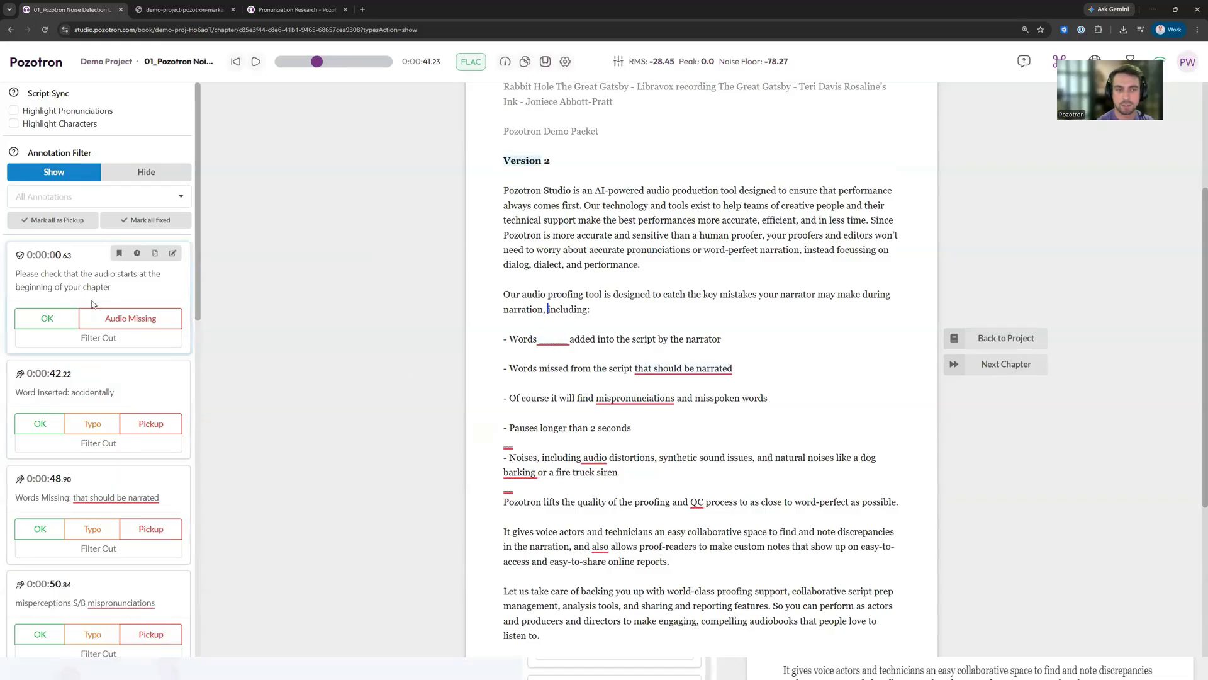
{"action": "scroll", "coordinate": [91, 301], "scroll_direction": "down", "scroll_amount": 5}
{"action": "scroll", "coordinate": [91, 300], "scroll_direction": "down", "scroll_amount": 1}
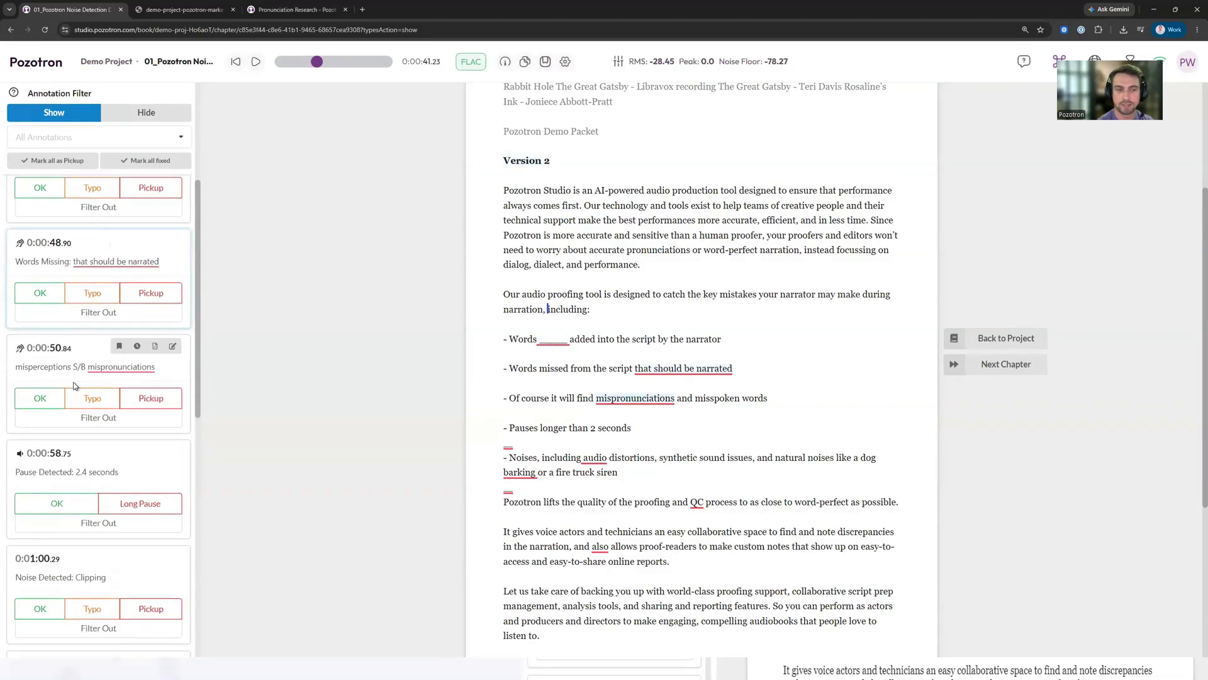
{"action": "scroll", "coordinate": [86, 403], "scroll_direction": "down", "scroll_amount": 2}
{"action": "scroll", "coordinate": [86, 415], "scroll_direction": "up", "scroll_amount": 5}
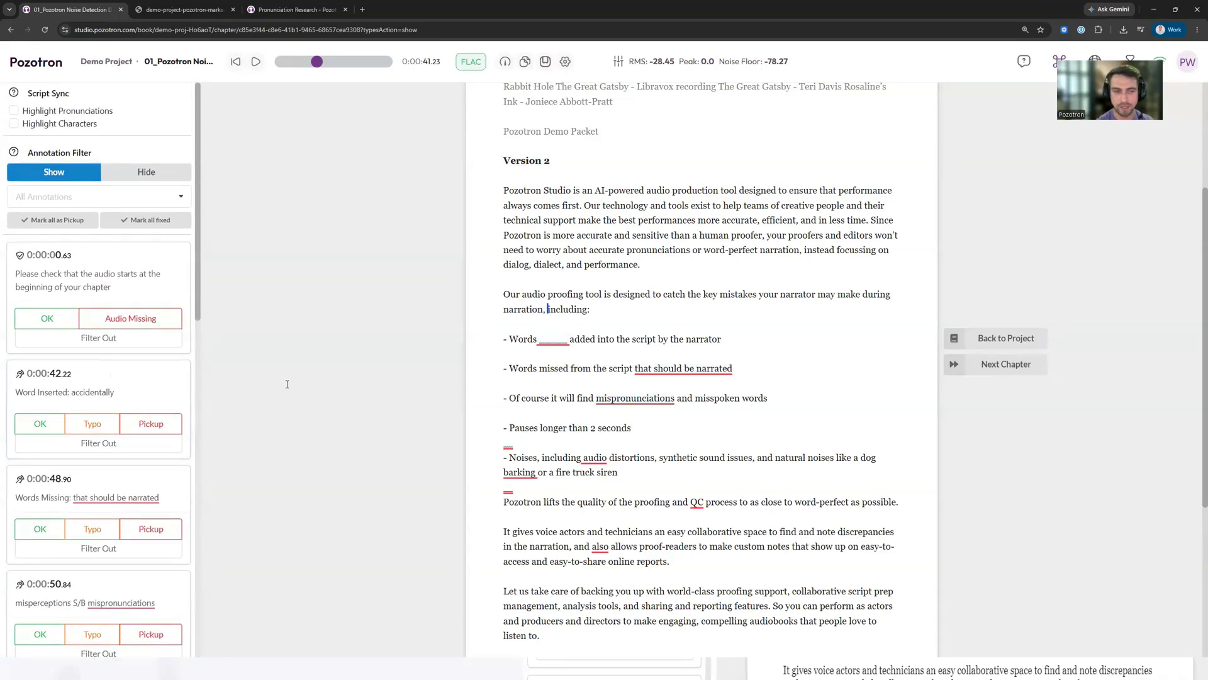
{"action": "scroll", "coordinate": [35, 348], "scroll_direction": "down", "scroll_amount": 1}
{"action": "left_click_drag", "start_coordinate": [19, 345], "coordinate": [119, 346]}
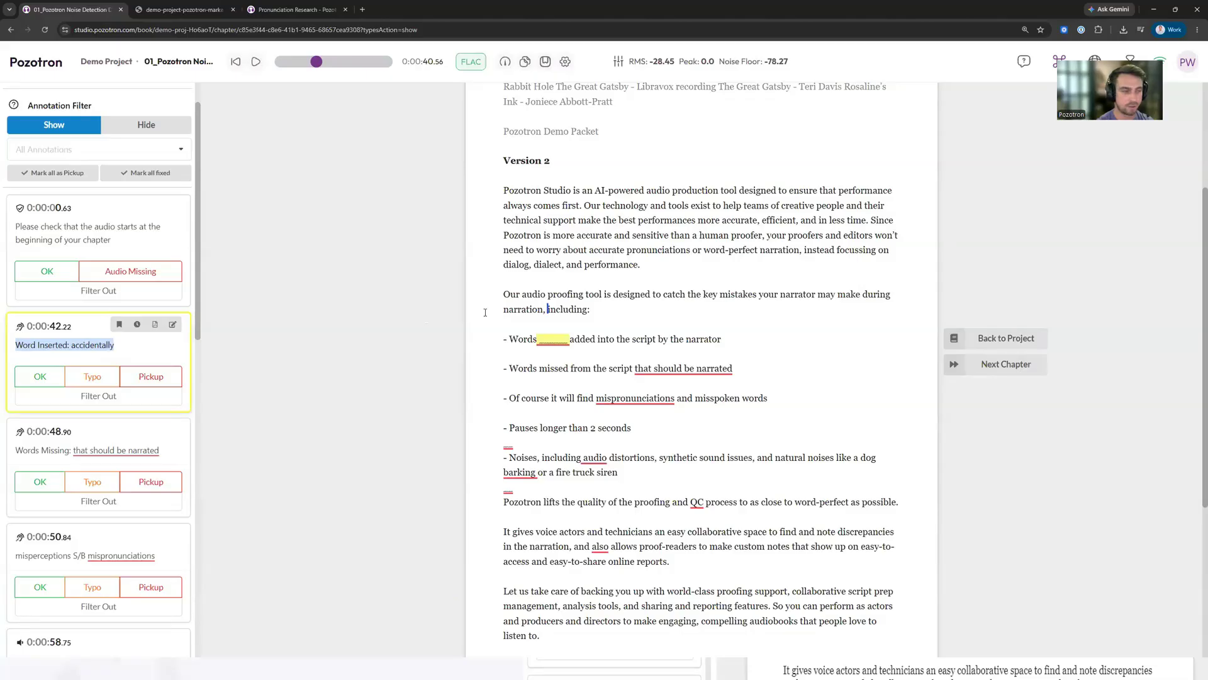
Play from 'including' to check the 0:00:42.22 Word Inserted annotation, then mark it Pickup
{"action": "left_click", "coordinate": [548, 308]}
{"action": "double_click", "coordinate": [566, 308]}
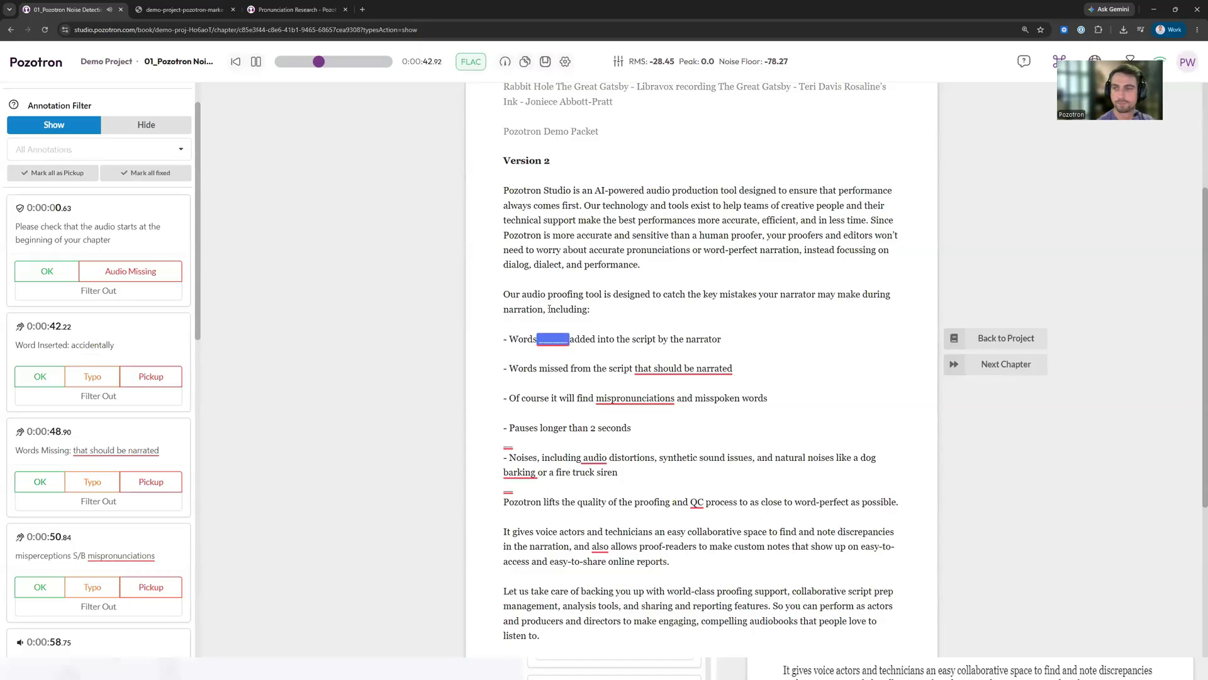
{"action": "left_click", "coordinate": [551, 340]}
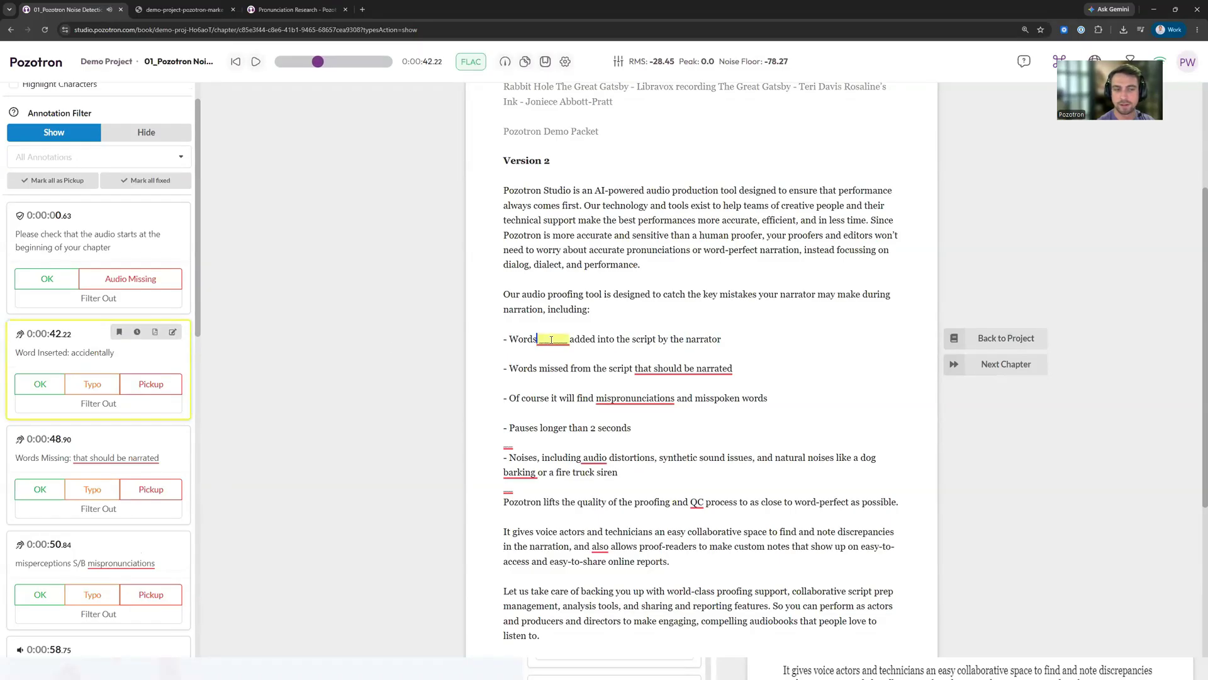
{"action": "left_click_drag", "start_coordinate": [123, 357], "coordinate": [71, 353]}
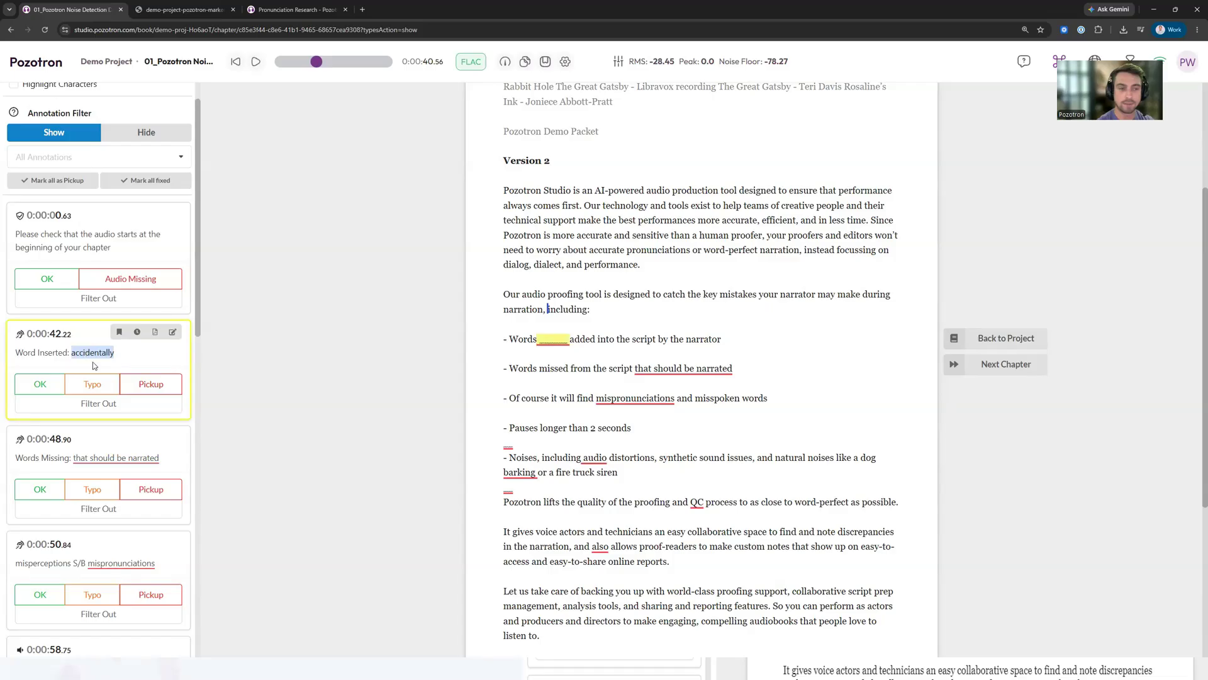
{"action": "left_click", "coordinate": [44, 366]}
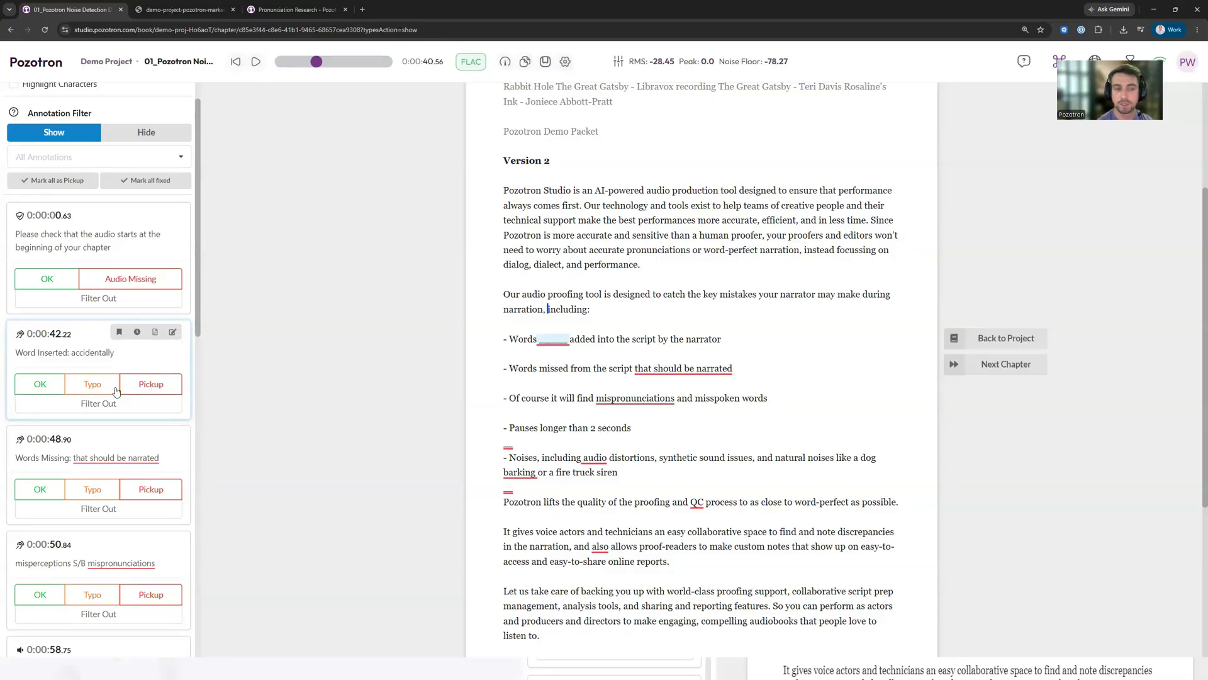
{"action": "left_click", "coordinate": [144, 385]}
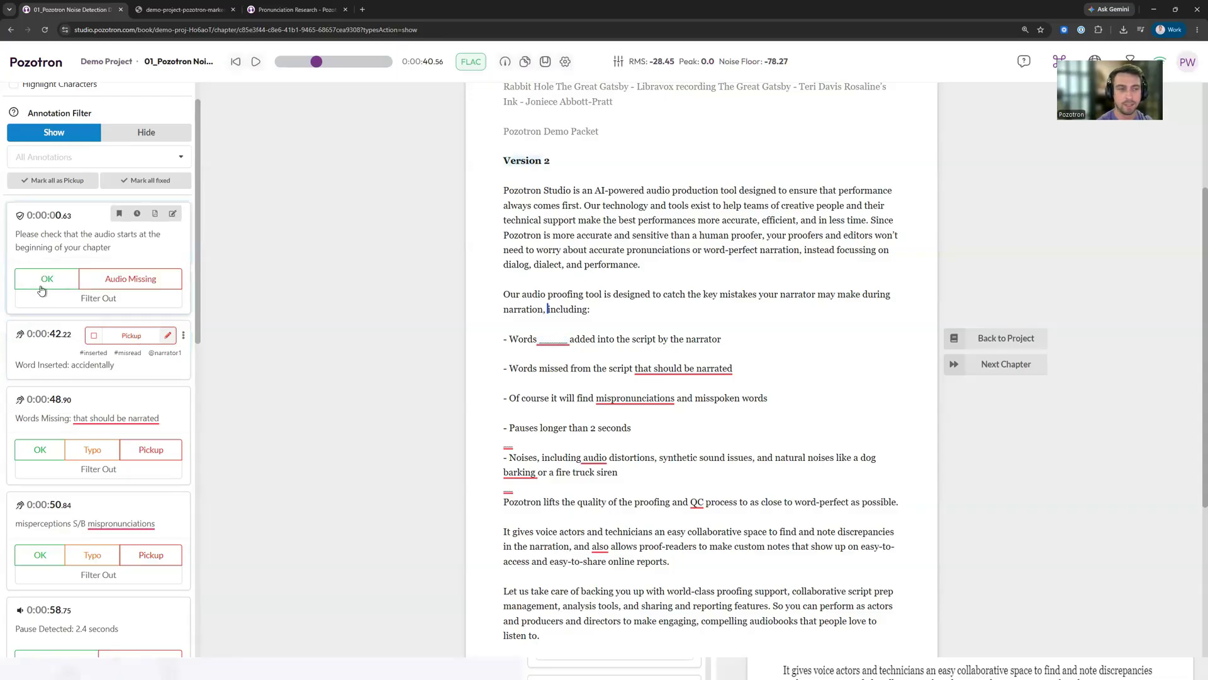
{"action": "scroll", "coordinate": [75, 352], "scroll_direction": "up", "scroll_amount": 1}
{"action": "scroll", "coordinate": [72, 362], "scroll_direction": "down", "scroll_amount": 2}
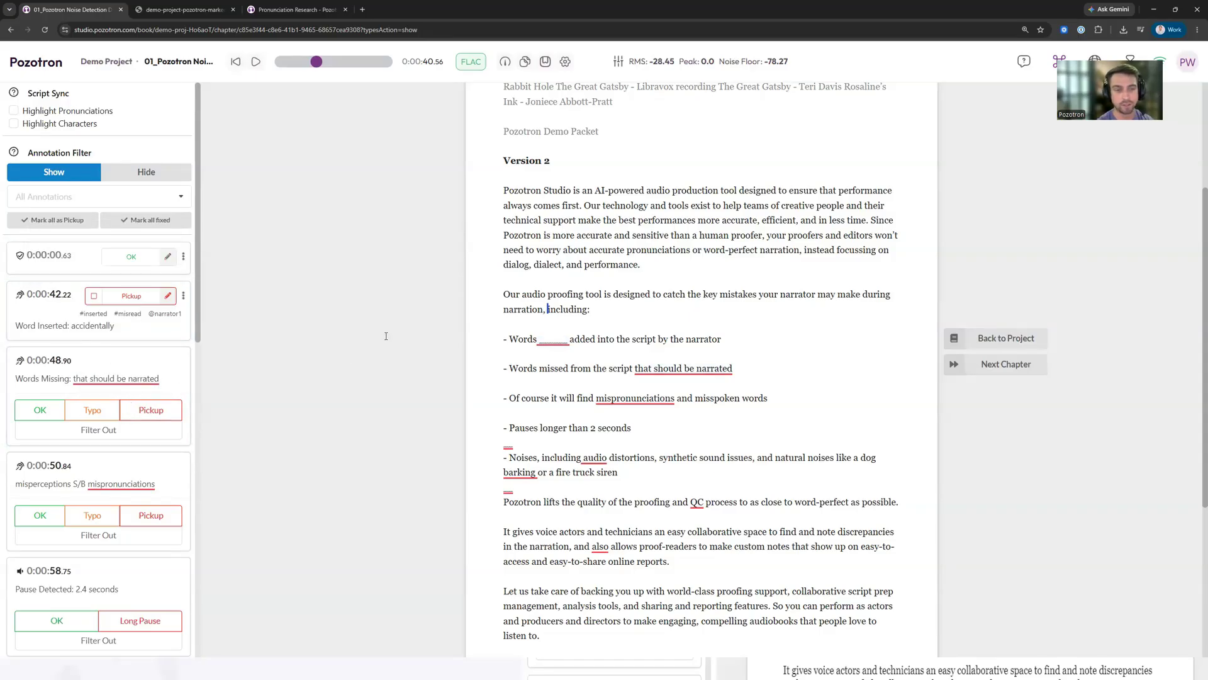
{"action": "scroll", "coordinate": [505, 354], "scroll_direction": "down", "scroll_amount": 1}
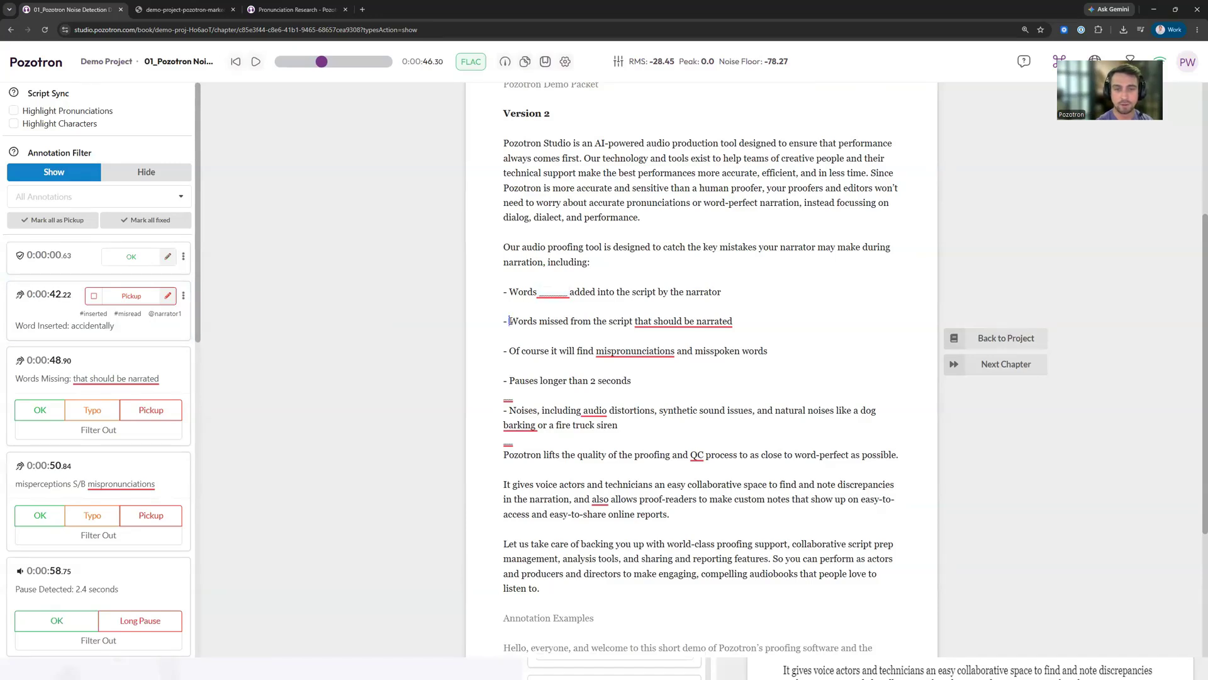
Listen to the passage and mark the 0:00:48.90 Words Missing annotation as a Pickup
{"action": "key", "text": "space"}
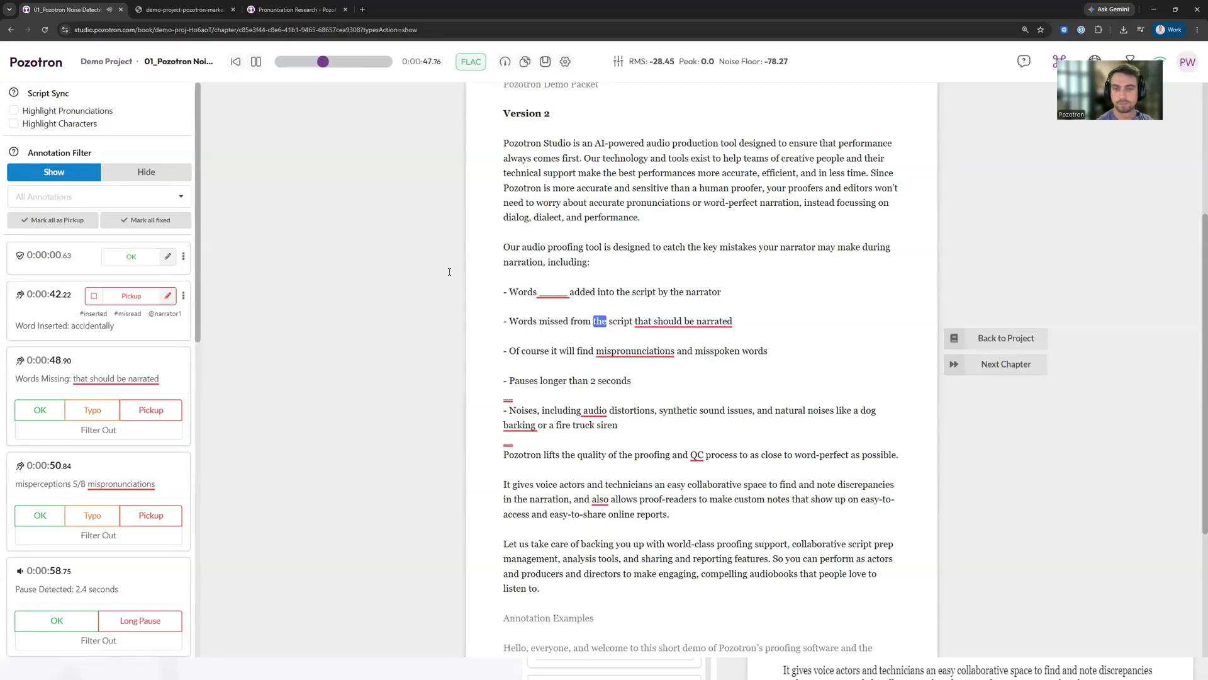
{"action": "key", "text": "space"}
{"action": "left_click", "coordinate": [710, 322]}
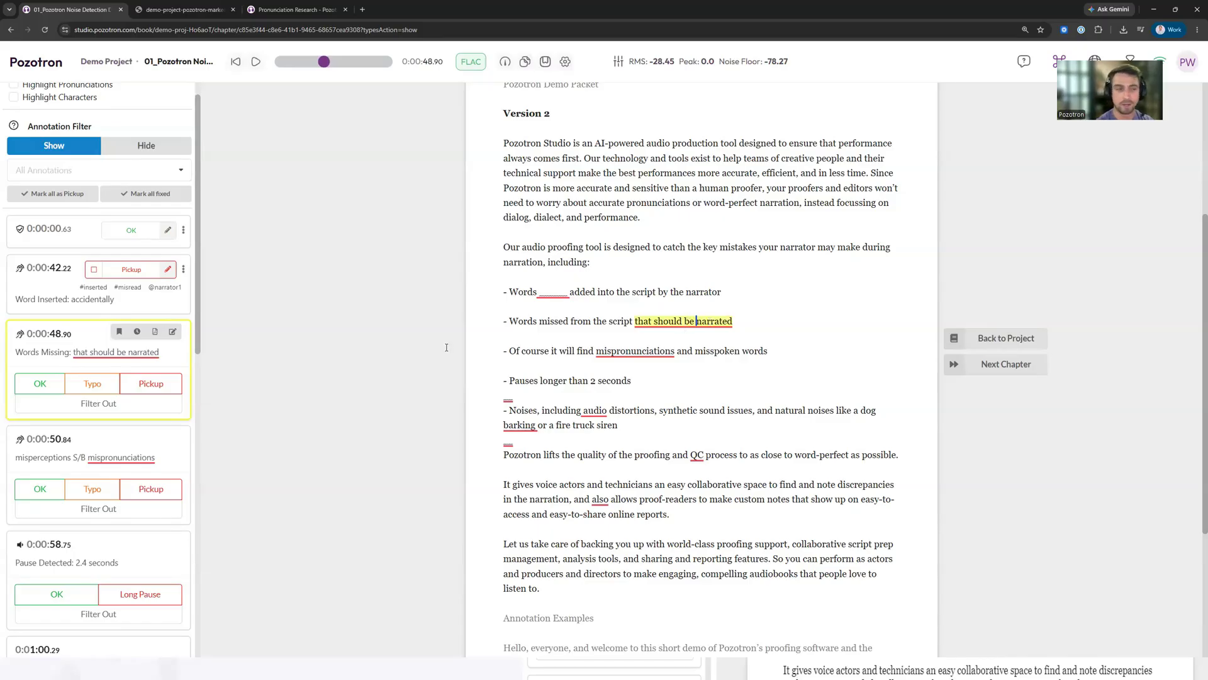
{"action": "left_click_drag", "start_coordinate": [19, 352], "coordinate": [65, 353]}
{"action": "left_click", "coordinate": [151, 384]}
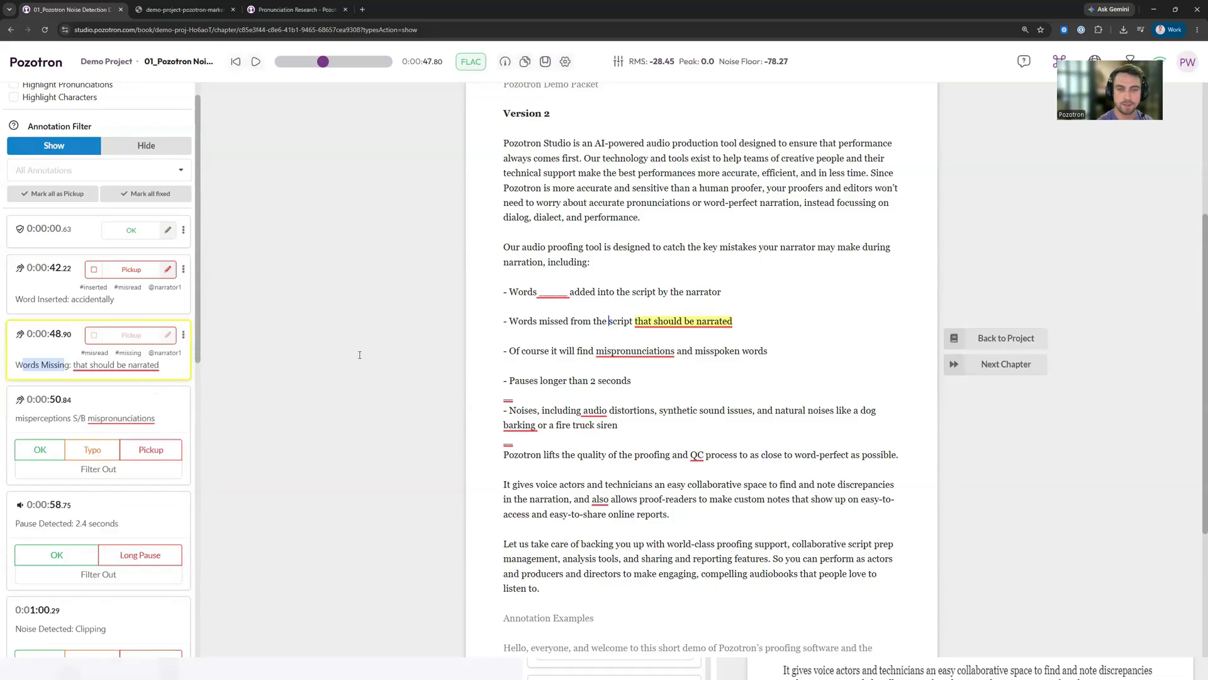
Play the mispronunciations line, mark its annotation Pickup, then undo that mark
{"action": "left_click", "coordinate": [513, 351]}
{"action": "key", "text": "space"}
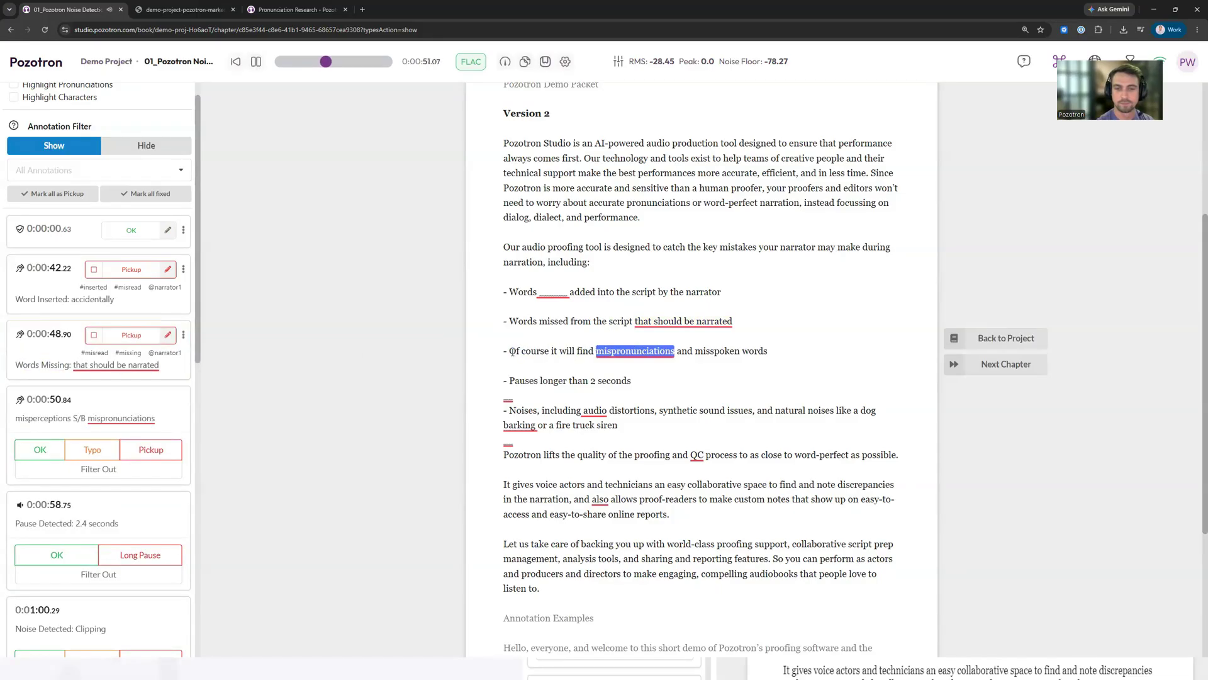
{"action": "key", "text": "space"}
{"action": "left_click", "coordinate": [636, 350]}
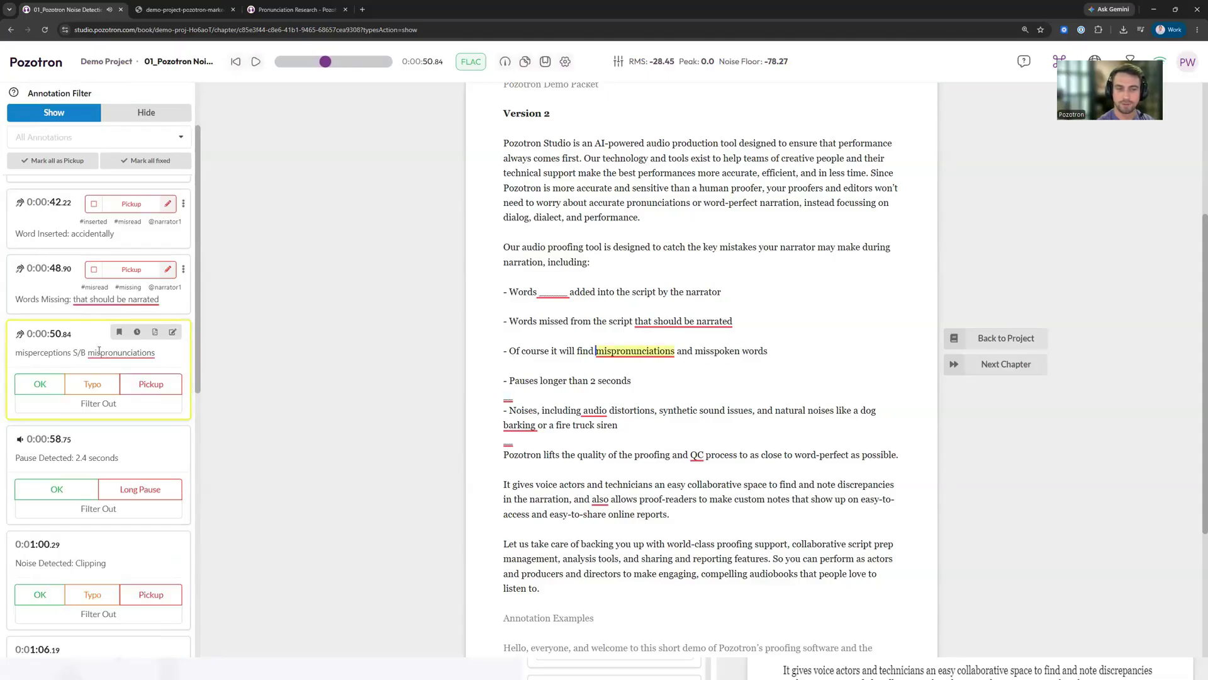
{"action": "left_click", "coordinate": [151, 384]}
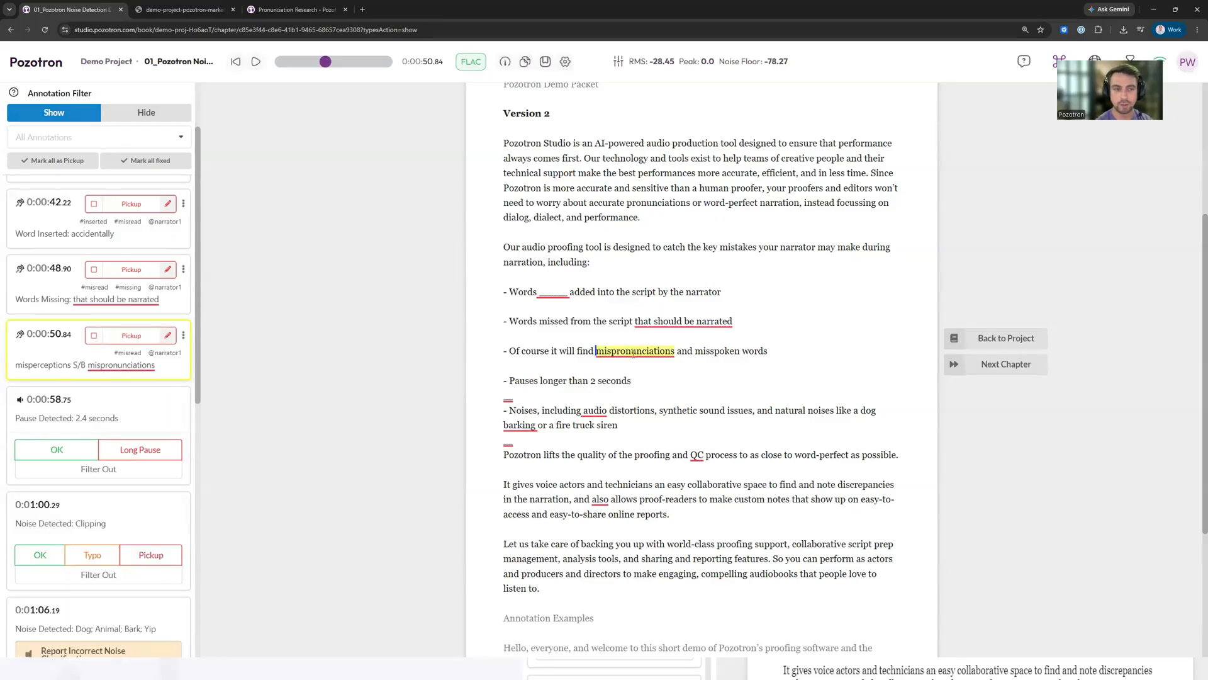
{"action": "left_click", "coordinate": [167, 335]}
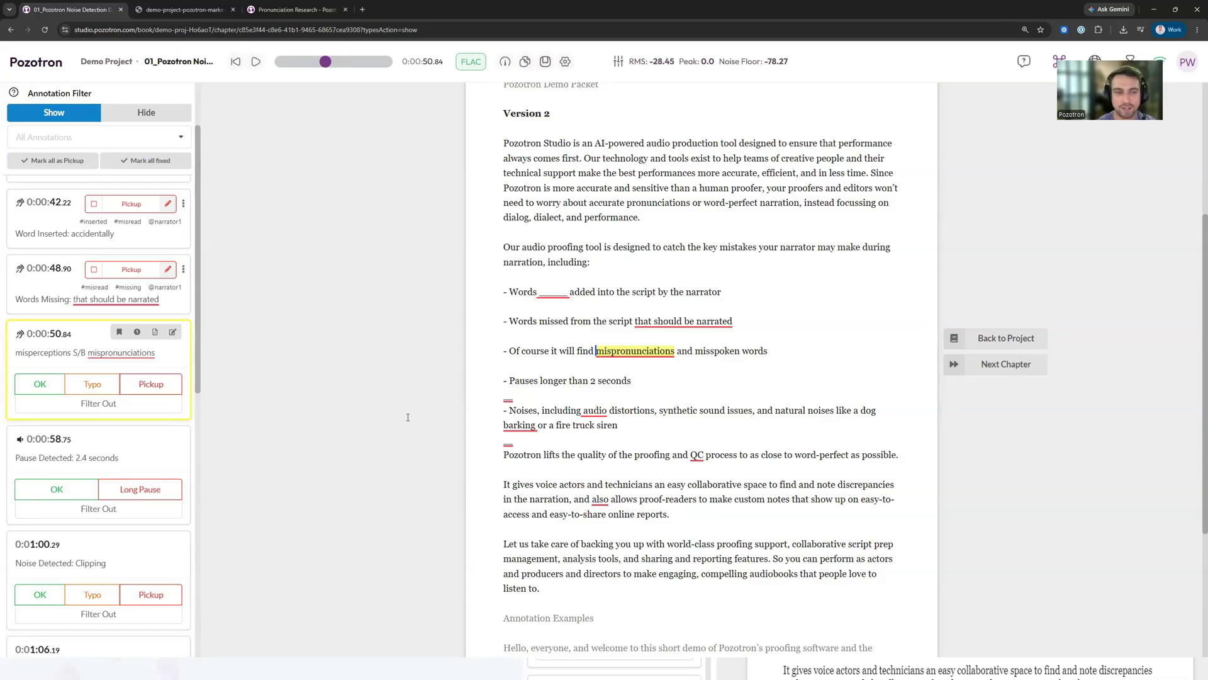
Filter out the 0:00:50.84 mispronunciations annotation and move the playhead to the Pauses line
{"action": "left_click", "coordinate": [110, 404]}
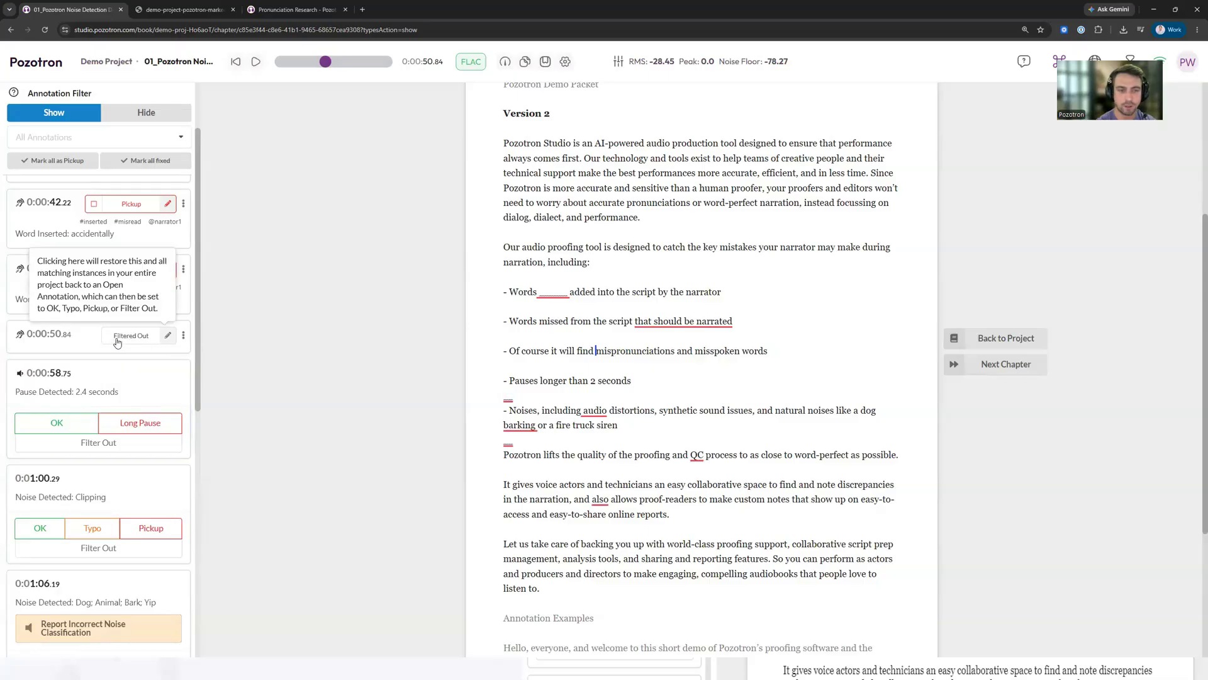
{"action": "left_click", "coordinate": [519, 382]}
{"action": "scroll", "coordinate": [520, 390], "scroll_direction": "down", "scroll_amount": 2}
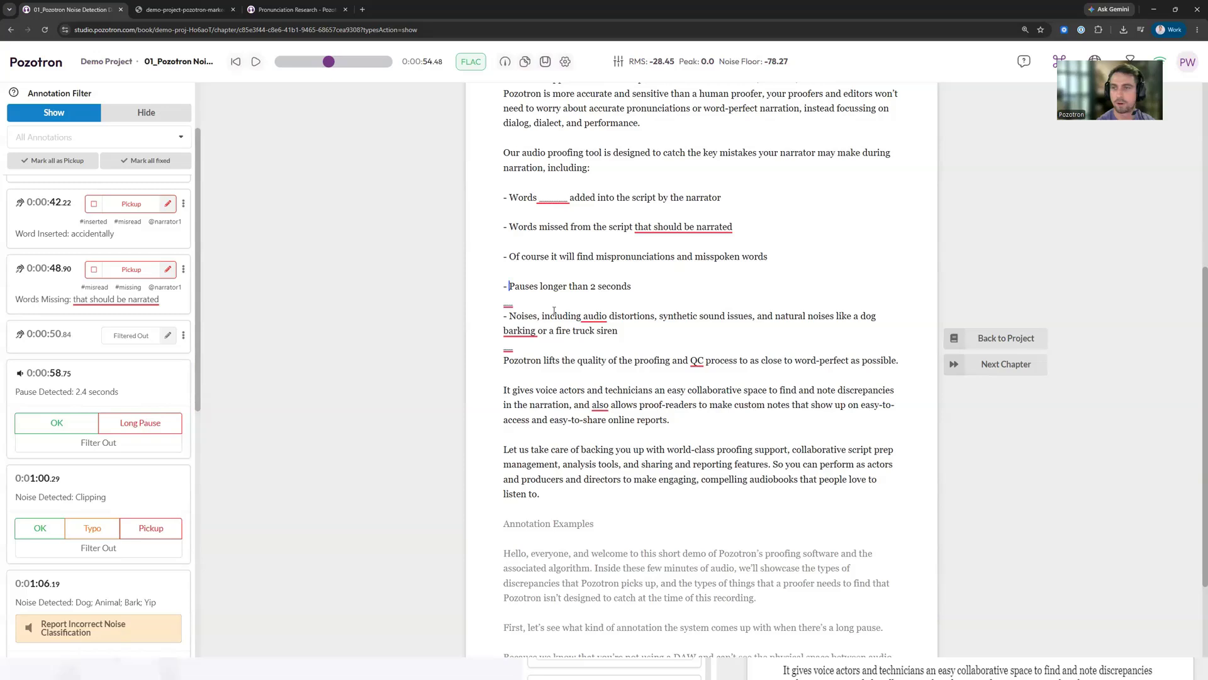
Play the Pauses passage, then mark the 0:01:00.29 Noise Detected: Clipping annotation as Pickup
{"action": "key", "text": "space"}
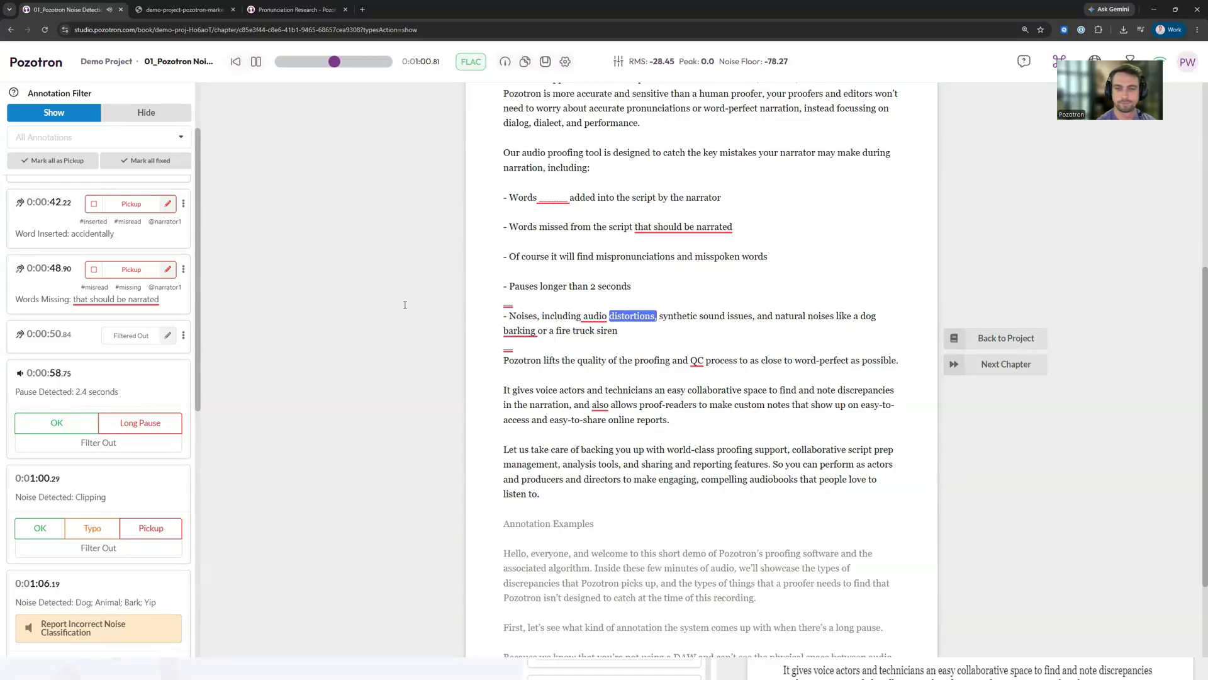
{"action": "key", "text": "space"}
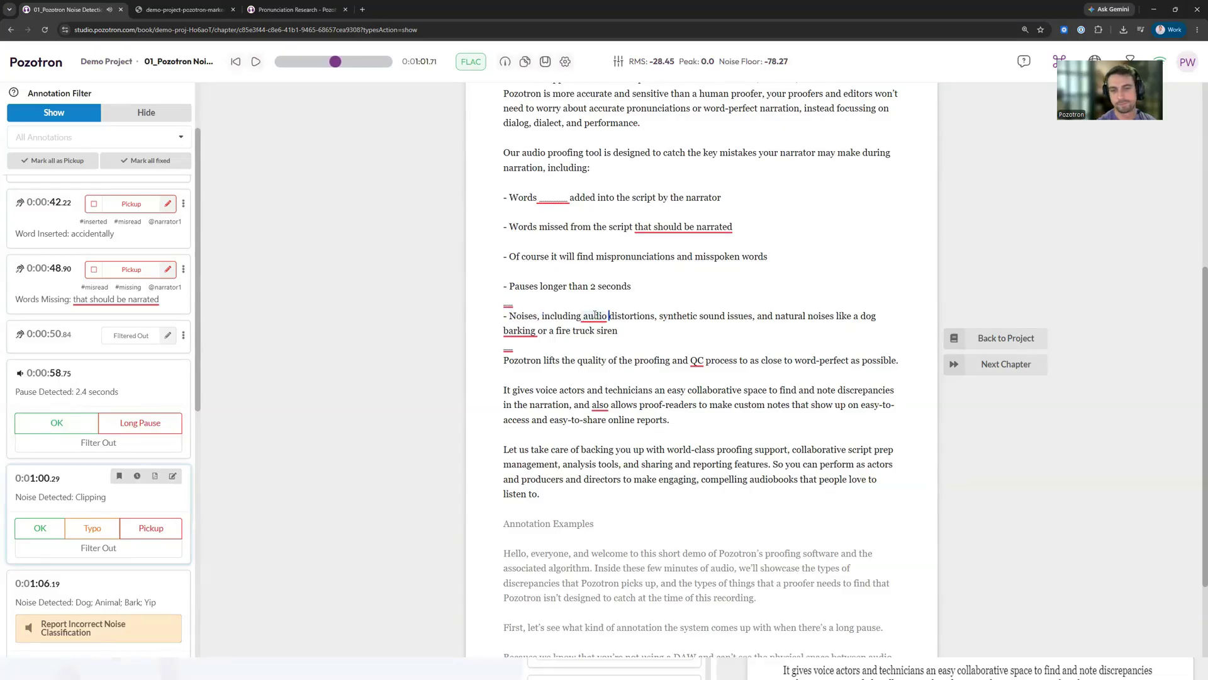
{"action": "left_click", "coordinate": [137, 497]}
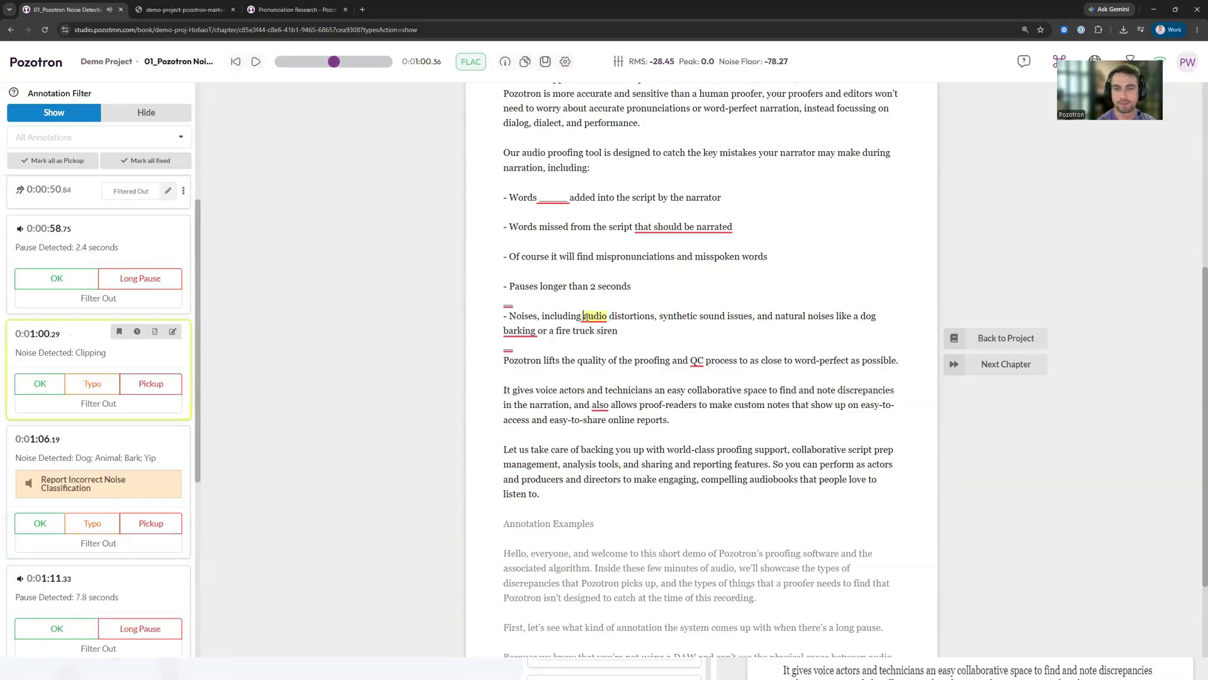
{"action": "left_click_drag", "start_coordinate": [33, 353], "coordinate": [110, 356]}
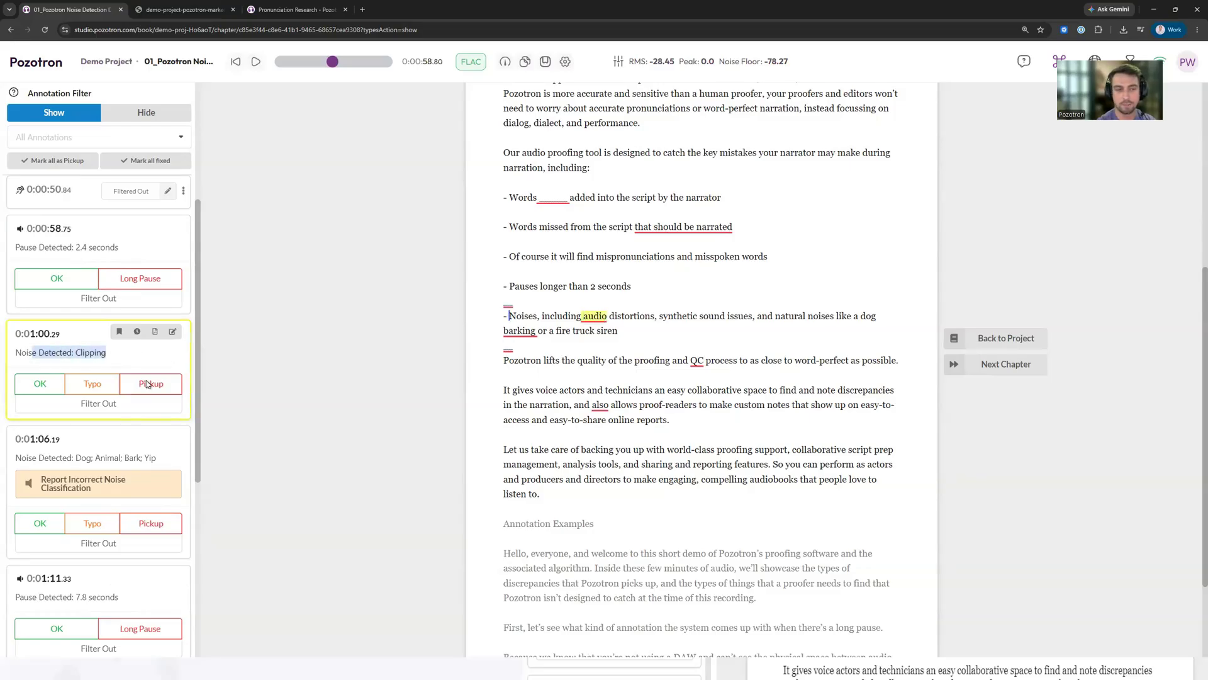
{"action": "left_click", "coordinate": [146, 384]}
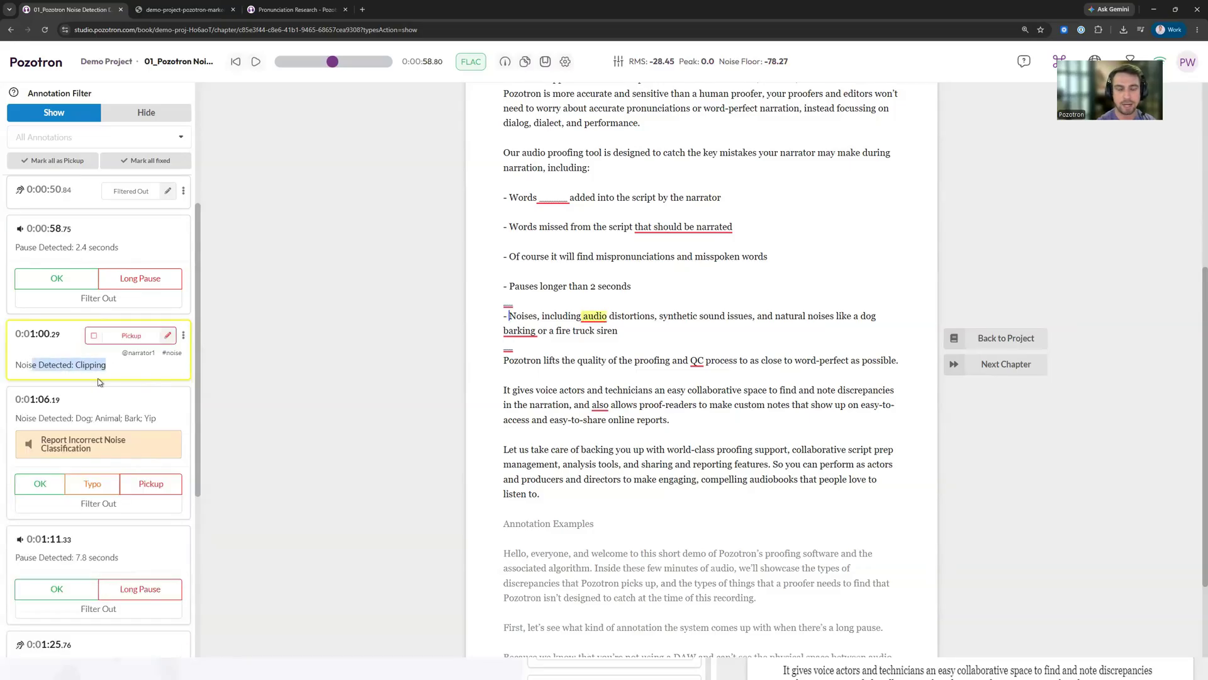
{"action": "left_click", "coordinate": [76, 345]}
{"action": "left_click_drag", "start_coordinate": [75, 345], "coordinate": [119, 350]}
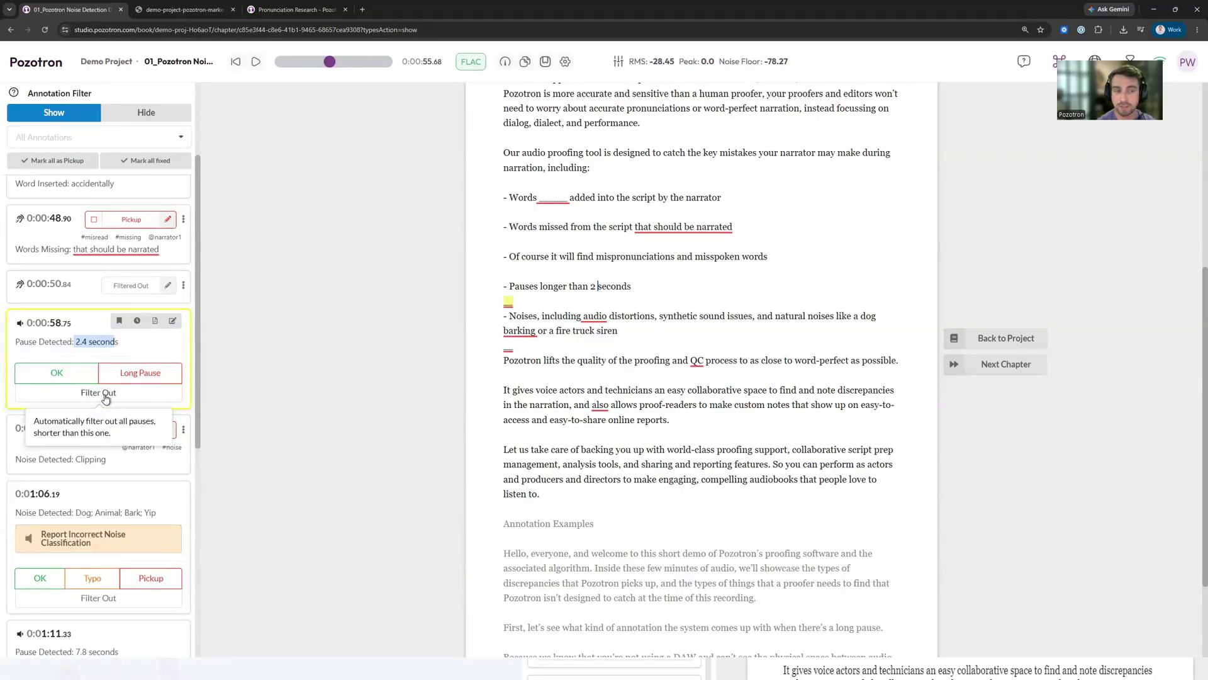
Filter out the 2.4-second pause with shorter pauses, then reopen it and mark it OK
{"action": "left_click", "coordinate": [81, 342]}
{"action": "left_click_drag", "start_coordinate": [76, 342], "coordinate": [122, 343]}
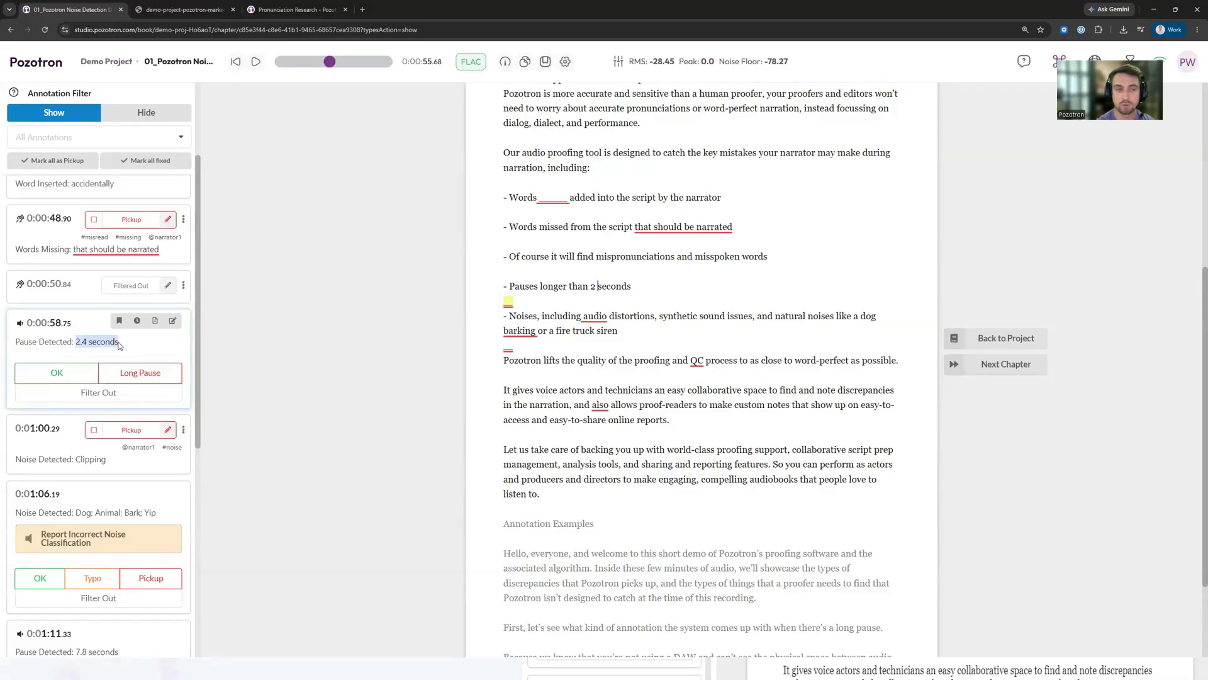
{"action": "left_click", "coordinate": [99, 395]}
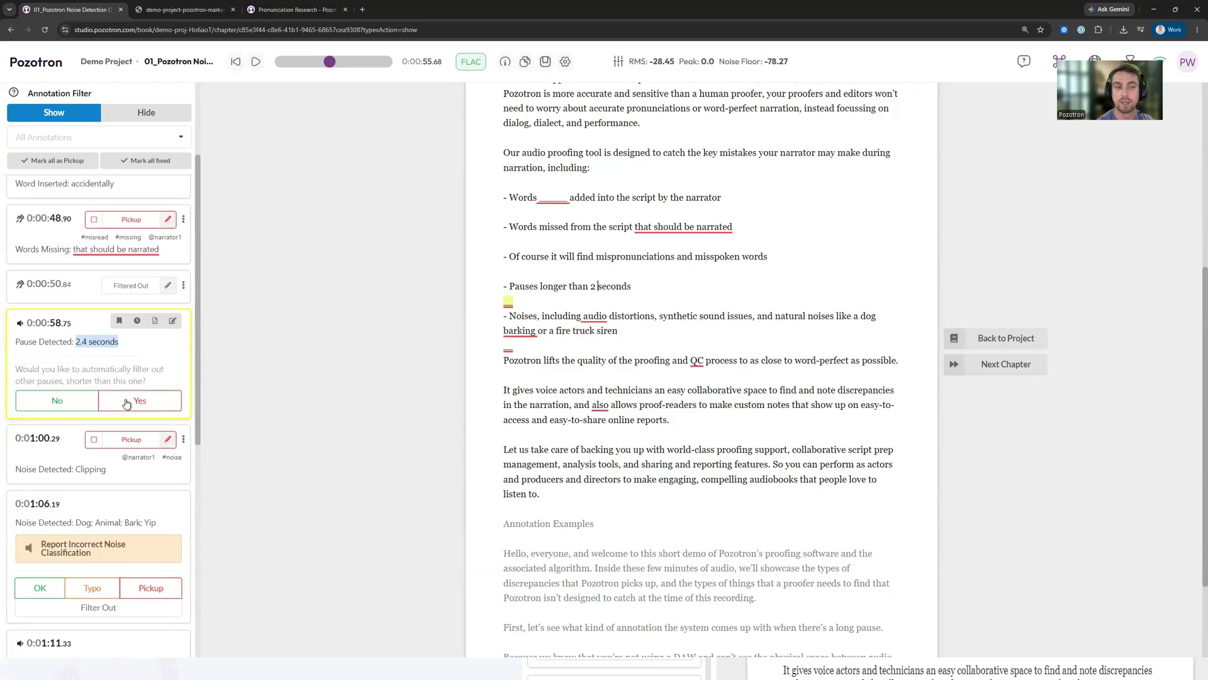
{"action": "left_click", "coordinate": [126, 401]}
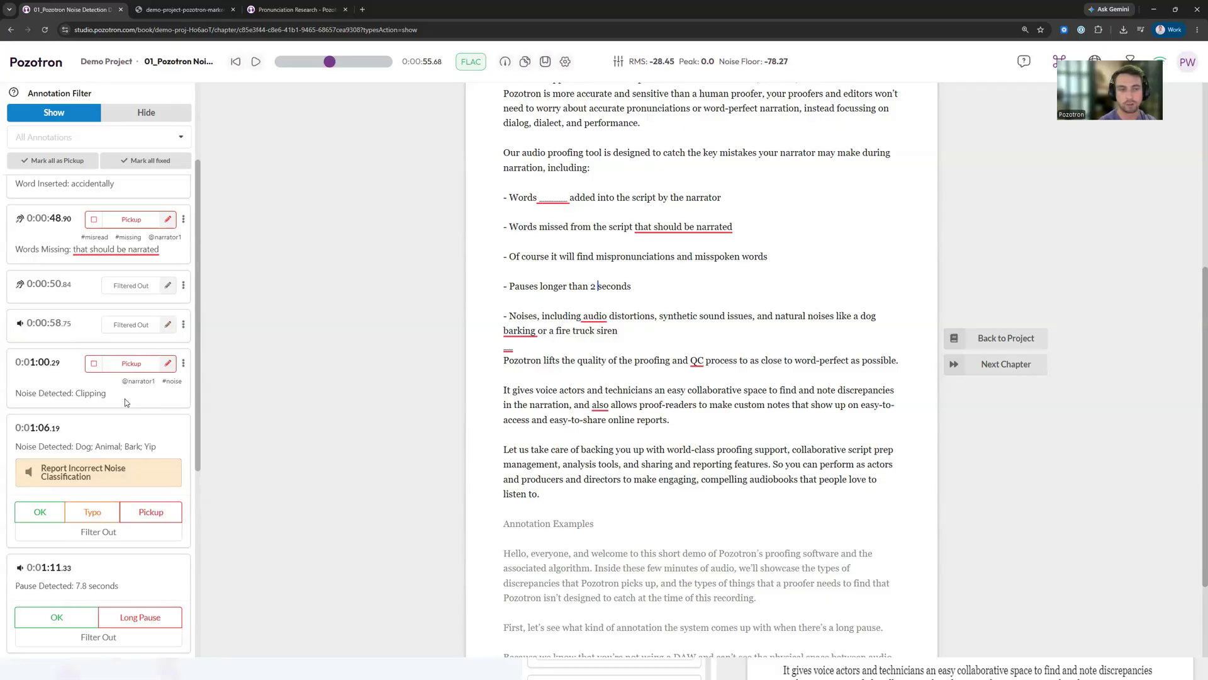
{"action": "left_click", "coordinate": [78, 339]}
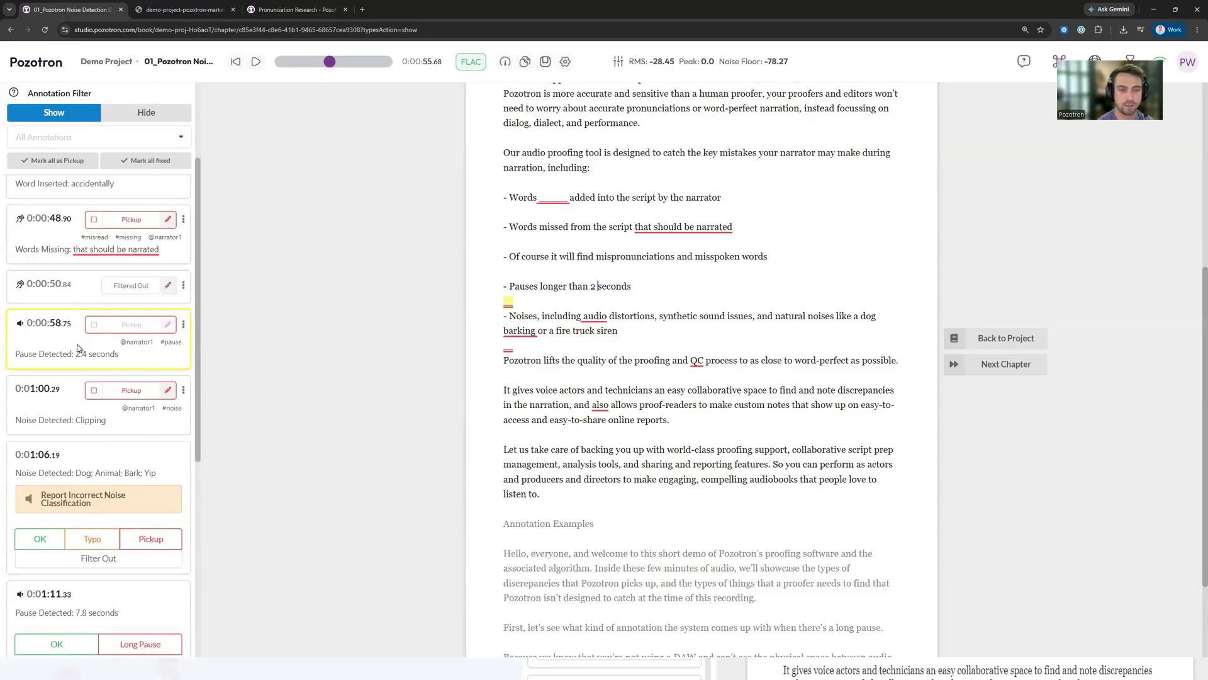
{"action": "scroll", "coordinate": [94, 353], "scroll_direction": "down", "scroll_amount": 2}
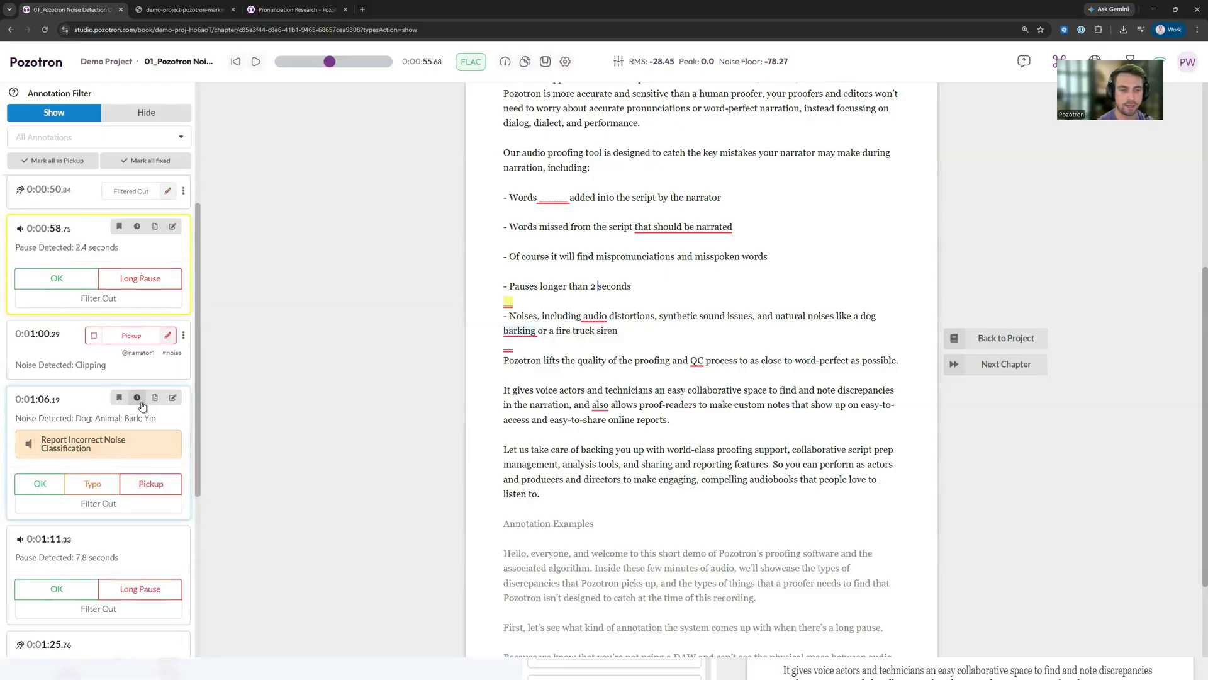
{"action": "left_click", "coordinate": [80, 284]}
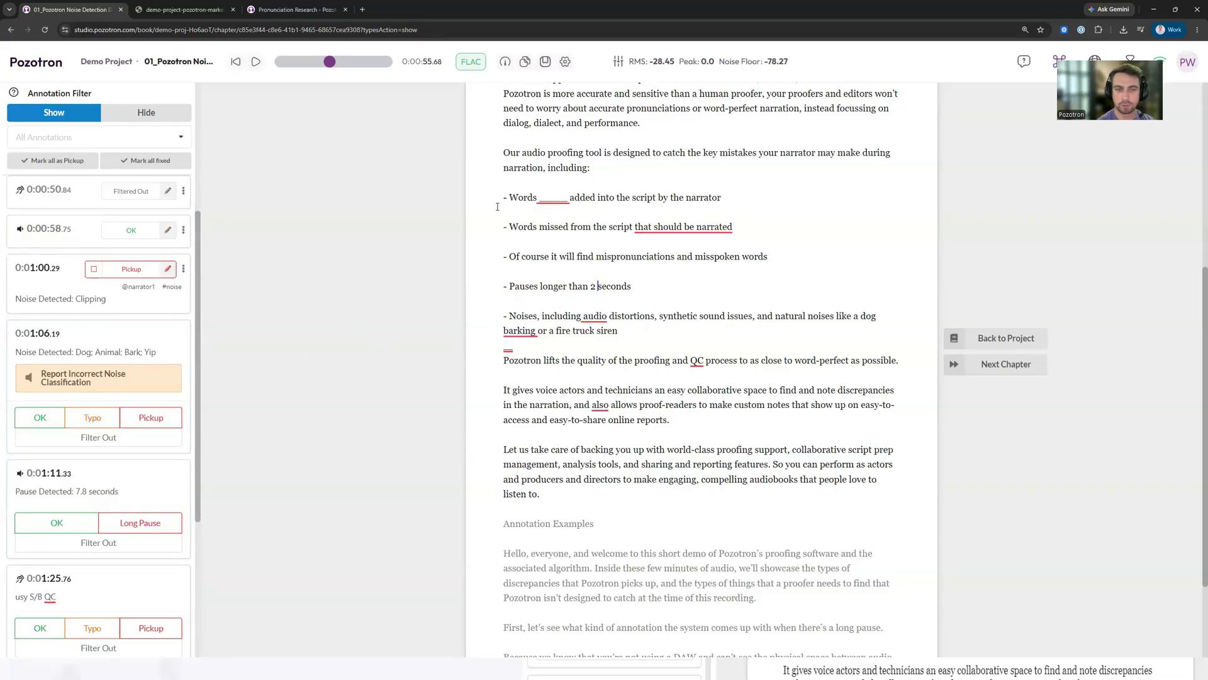
OK the dog noise, flag the 7.8 s Long Pause, resolve the rest, return to the project
{"action": "left_click", "coordinate": [48, 418]}
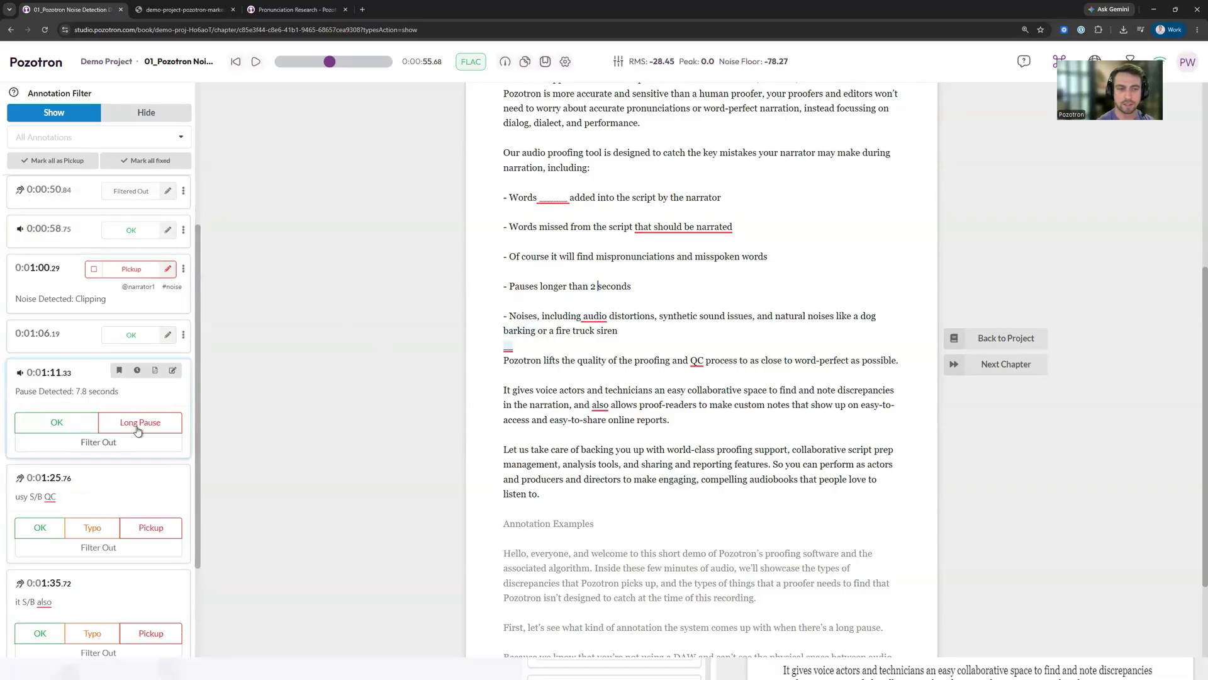
{"action": "left_click", "coordinate": [138, 424]}
{"action": "left_click", "coordinate": [41, 495]}
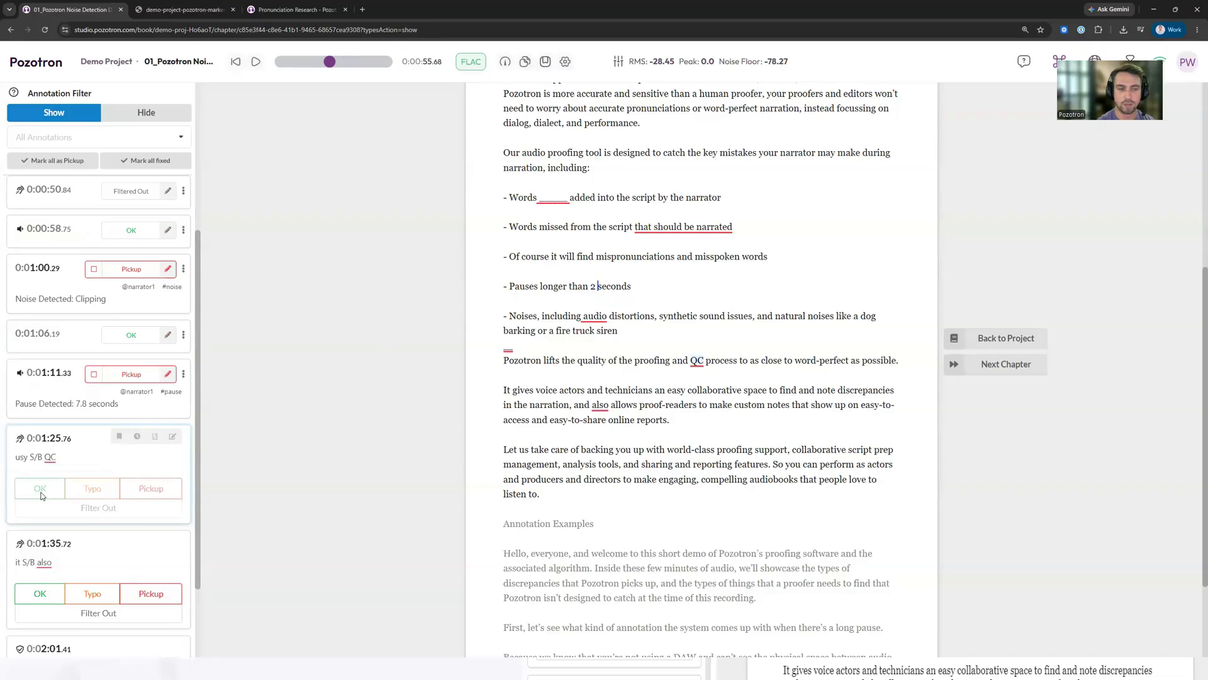
{"action": "left_click", "coordinate": [155, 550]}
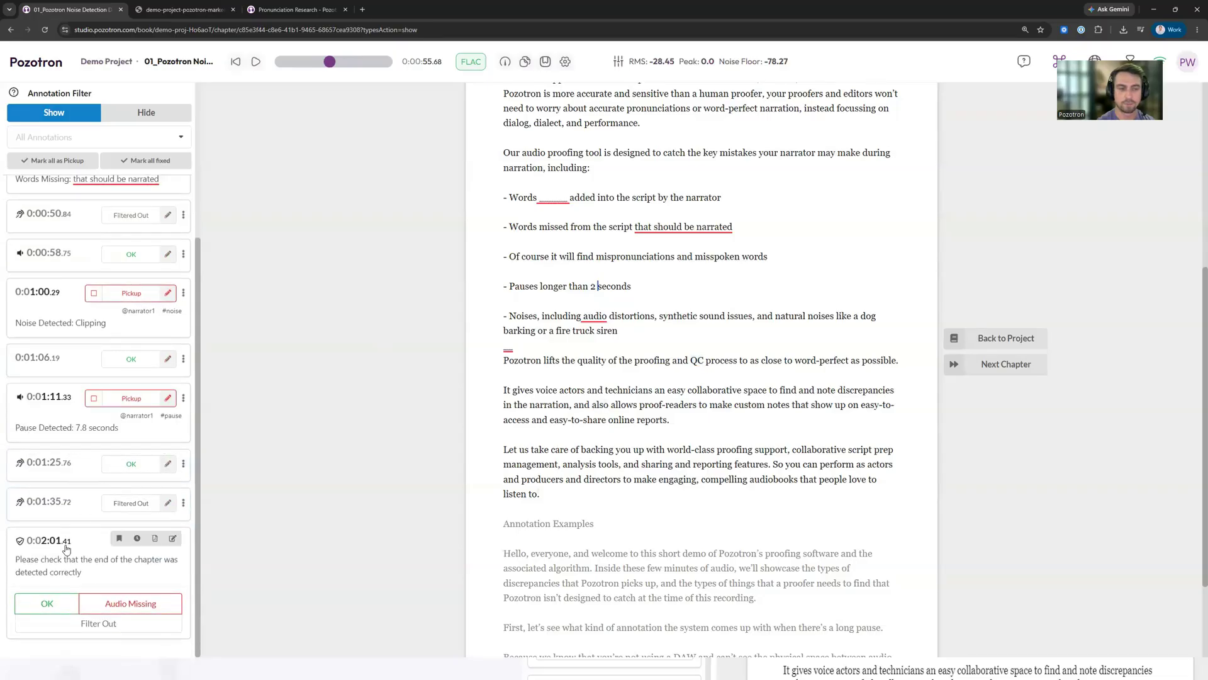
{"action": "left_click", "coordinate": [58, 603]}
{"action": "scroll", "coordinate": [87, 460], "scroll_direction": "up", "scroll_amount": 3}
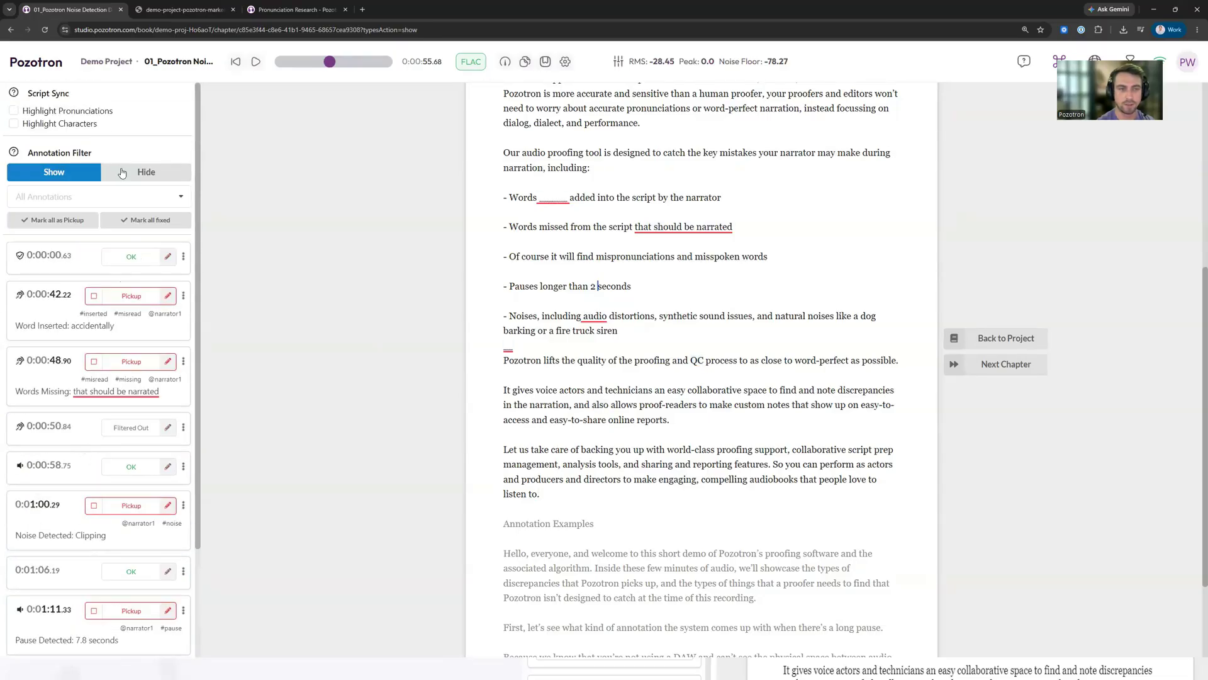
{"action": "left_click", "coordinate": [106, 61]}
Highlight chapter 01's all-checked annotation status in the Demo Project chapter list
{"action": "left_click_drag", "start_coordinate": [815, 272], "coordinate": [866, 275]}
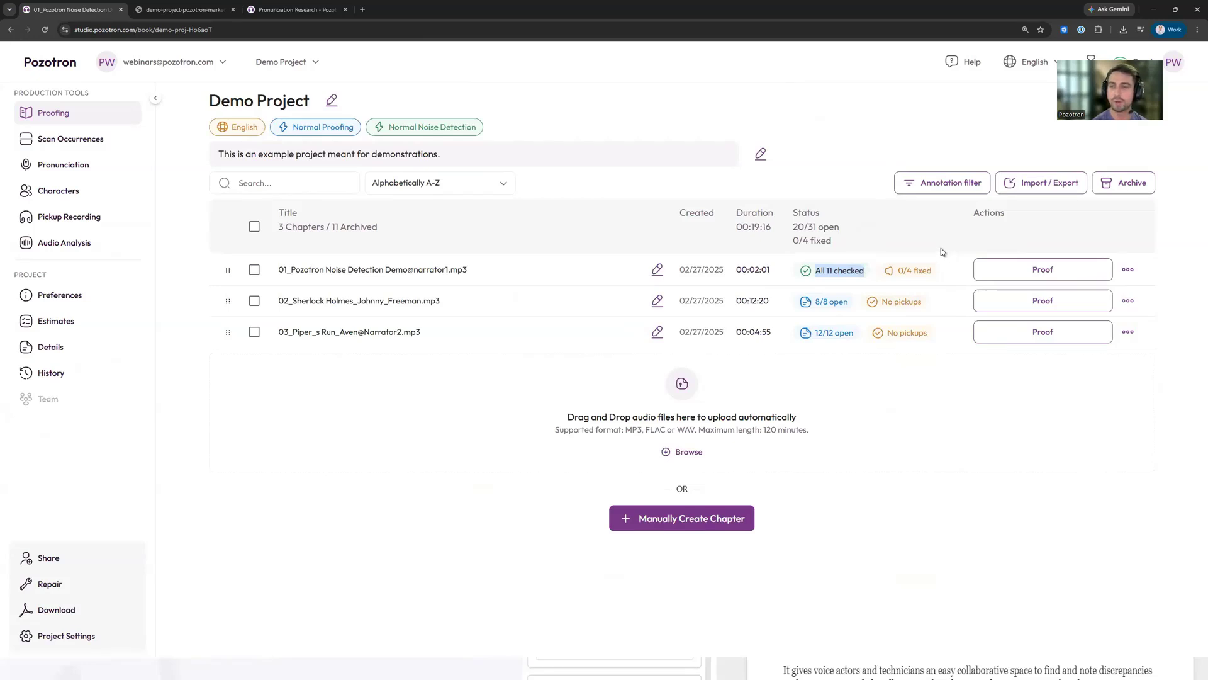
Open 02_Sherlock Holmes for proofing and add a comment on its opening sentences
{"action": "left_click", "coordinate": [994, 300]}
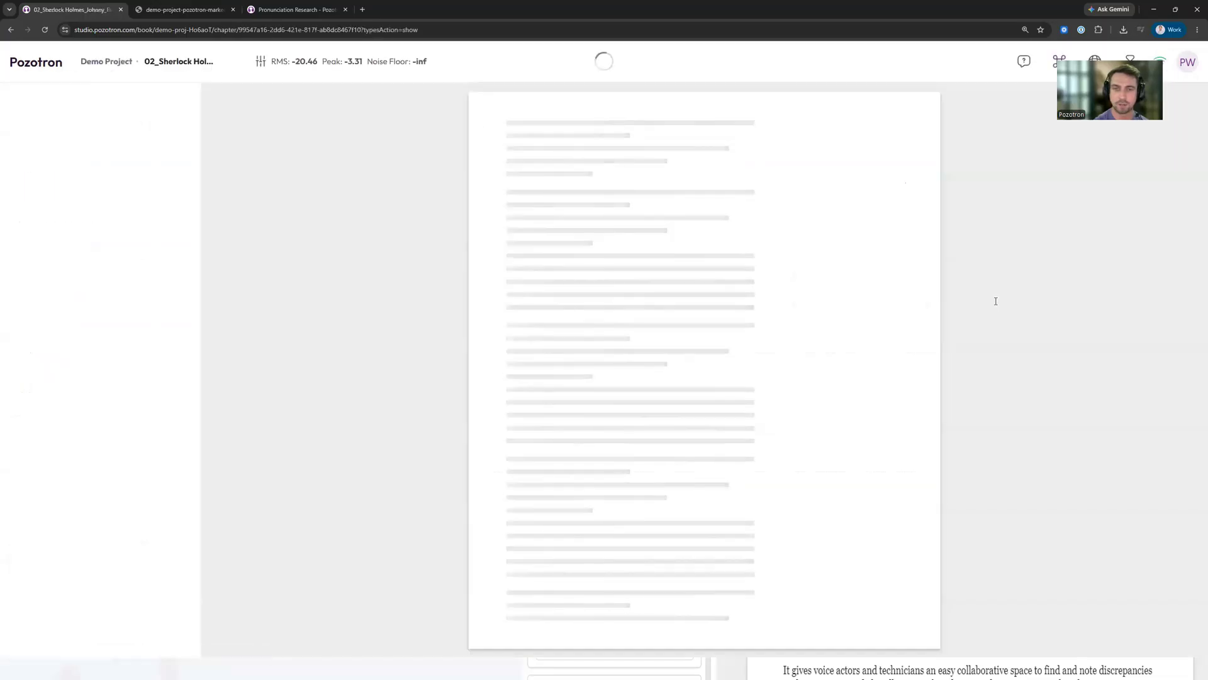
{"action": "scroll", "coordinate": [700, 263], "scroll_direction": "down", "scroll_amount": 2}
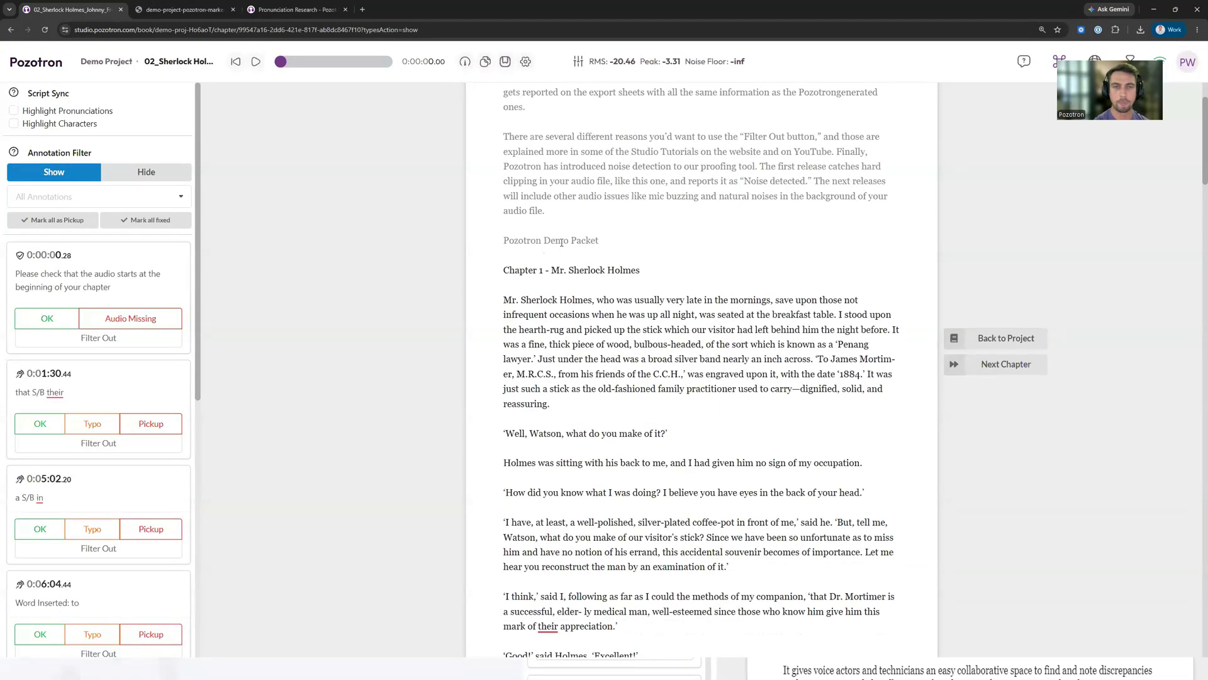
{"action": "left_click_drag", "start_coordinate": [507, 269], "coordinate": [582, 463]}
{"action": "left_click", "coordinate": [703, 248]}
{"action": "scroll", "coordinate": [600, 293], "scroll_direction": "down", "scroll_amount": 2}
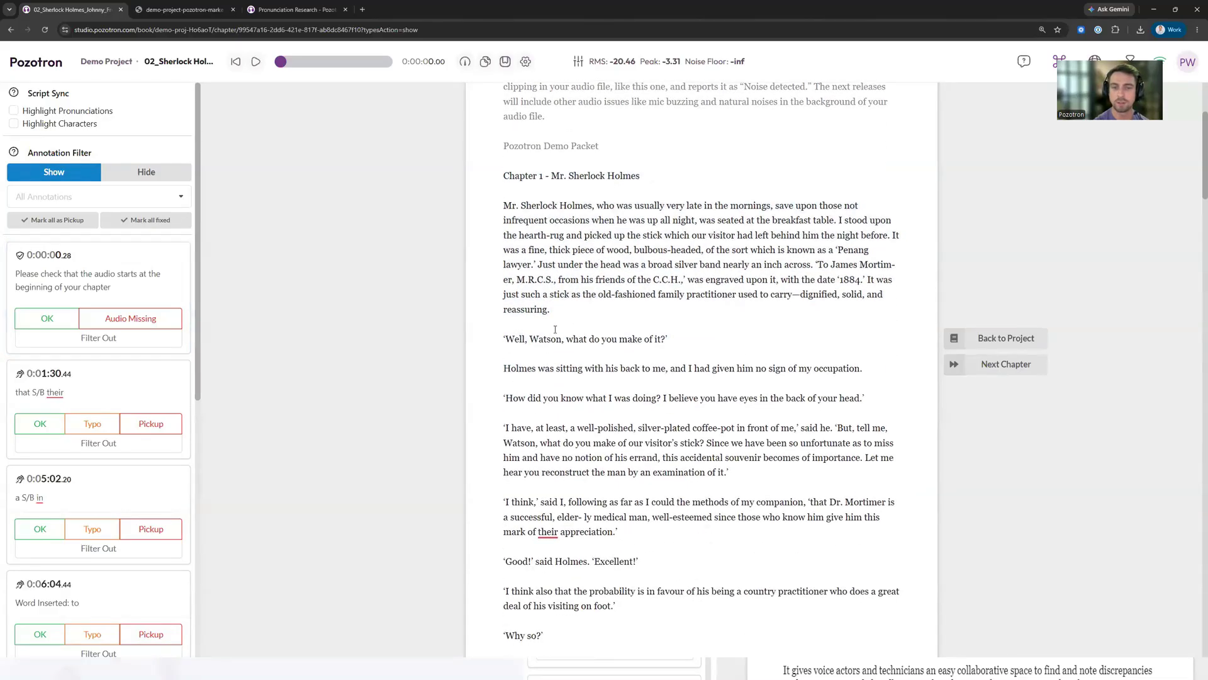
{"action": "left_click_drag", "start_coordinate": [502, 205], "coordinate": [893, 240]}
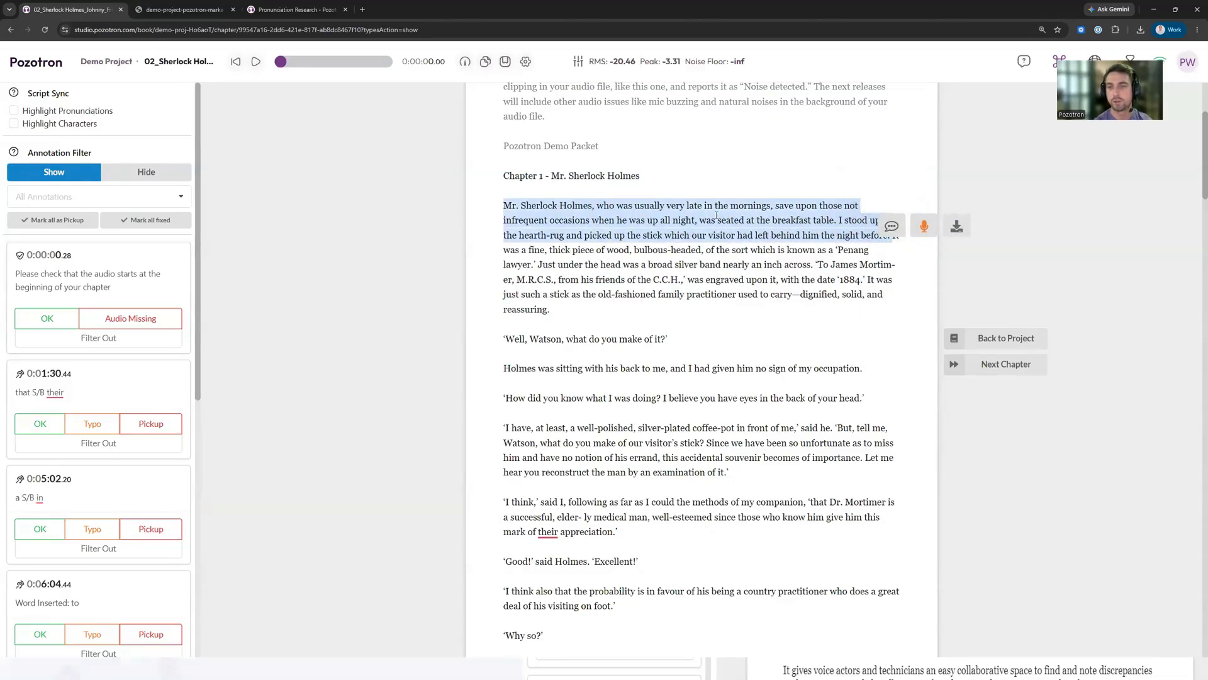
{"action": "left_click", "coordinate": [891, 226]}
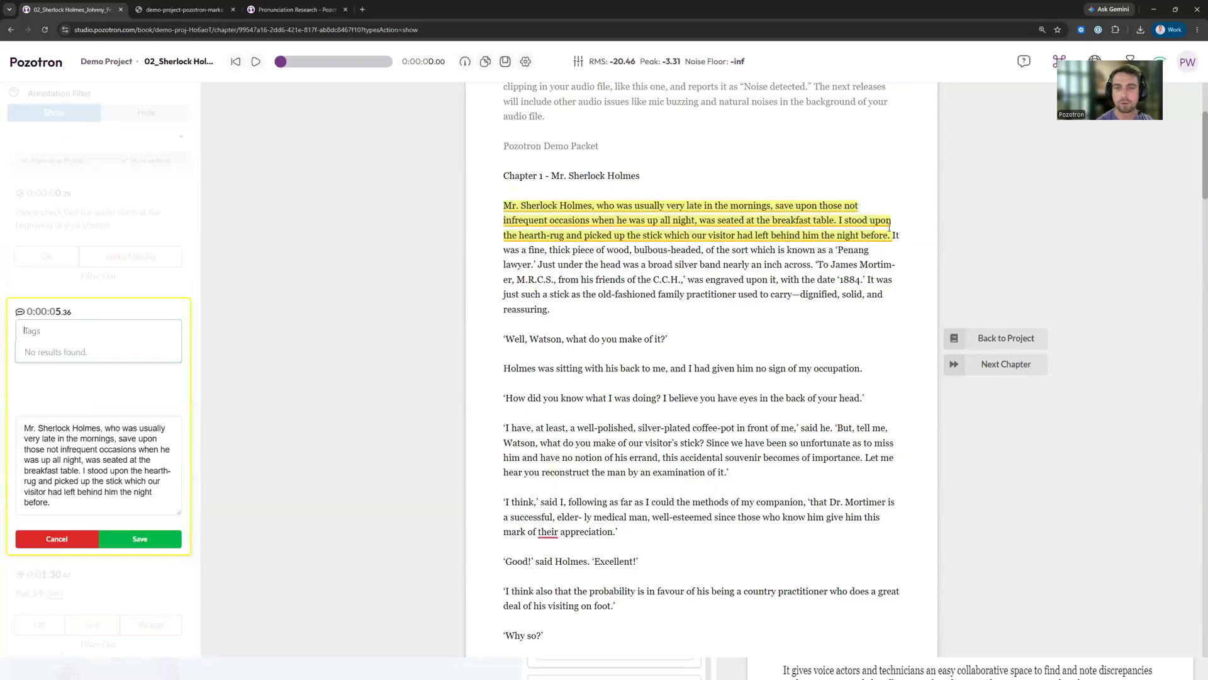
Replace the comment's quoted text with "Add more emotion!" and save it
{"action": "left_click", "coordinate": [101, 467]}
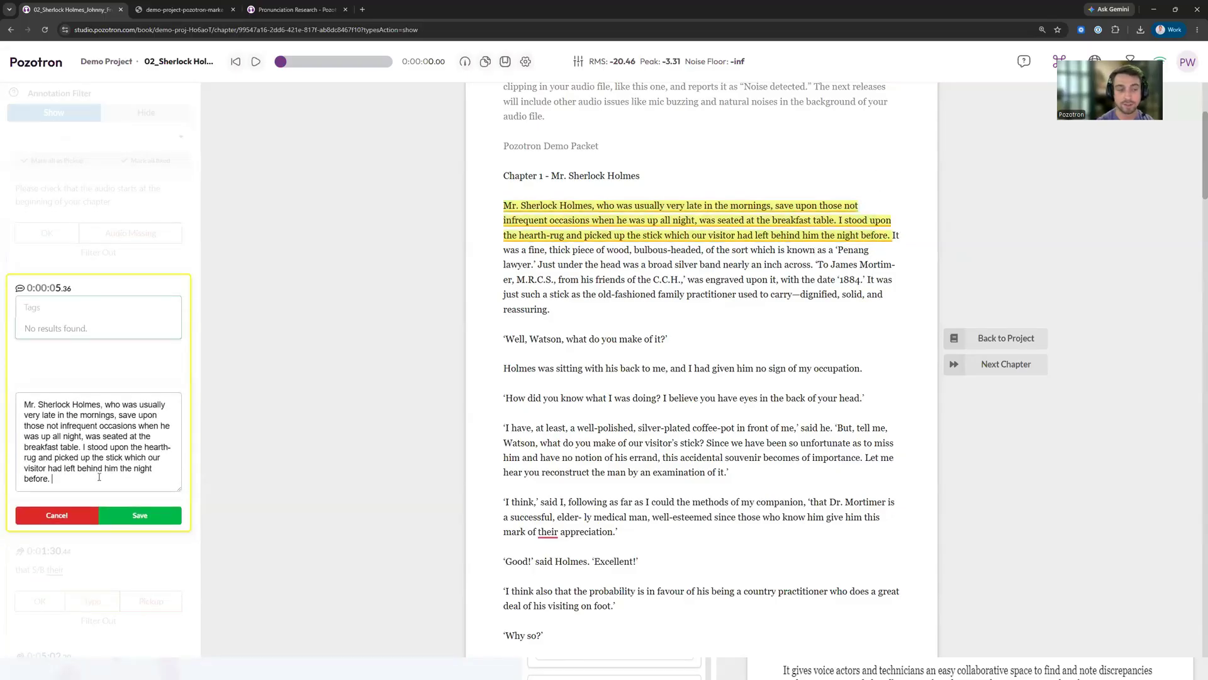
{"action": "key", "text": "ctrl+a"}
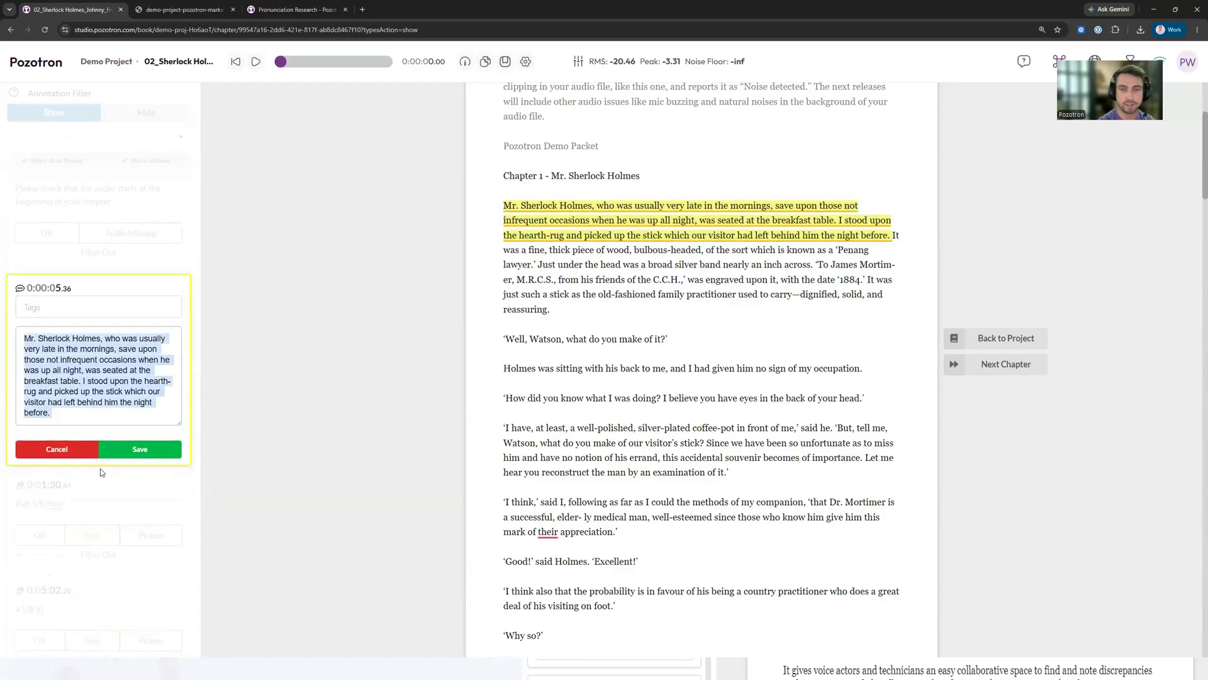
{"action": "key", "text": "BackSpace"}
{"action": "type", "text": "Add "}
{"action": "type", "text": "more emotrio"}
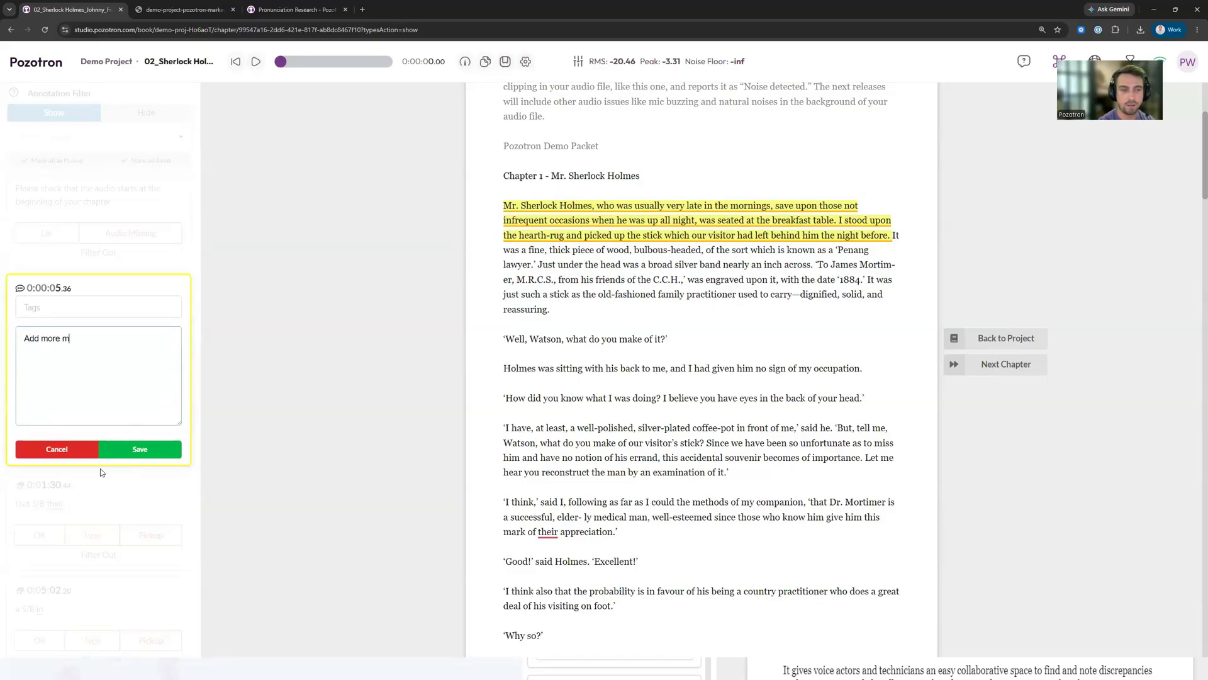
{"action": "key", "text": "BackSpace"}
{"action": "key", "text": "BackSpace"}
{"action": "key", "text": "BackSpace"}
{"action": "type", "text": "ion!"}
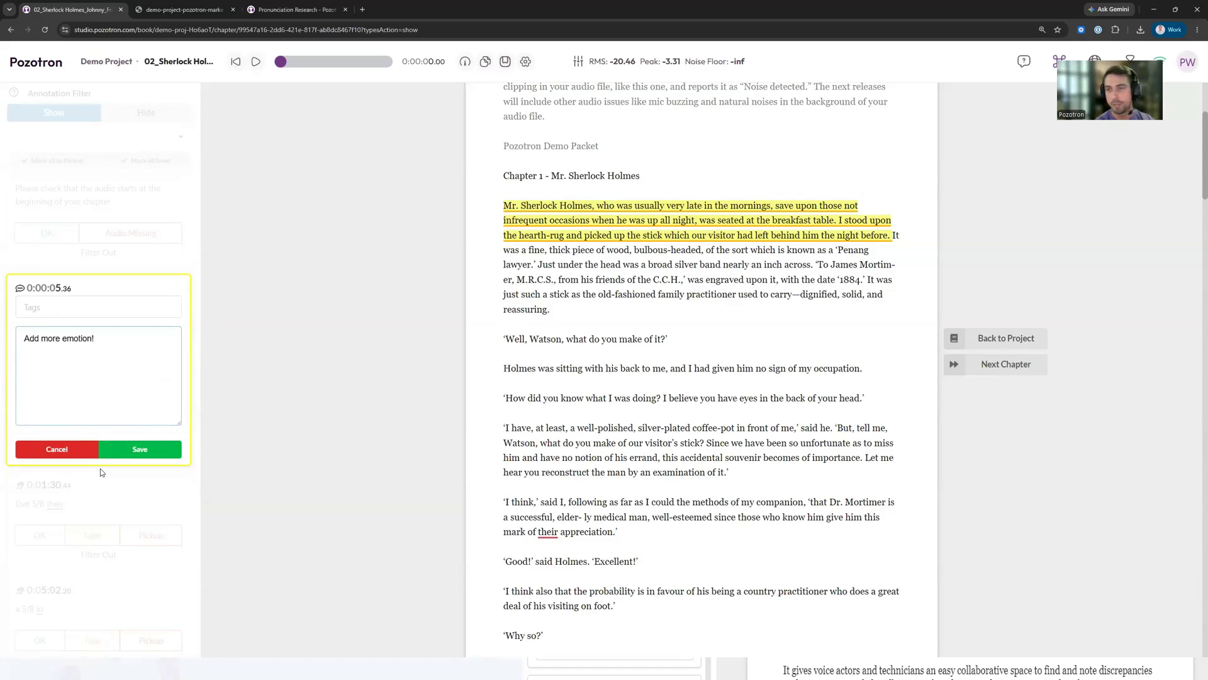
{"action": "left_click", "coordinate": [139, 449]}
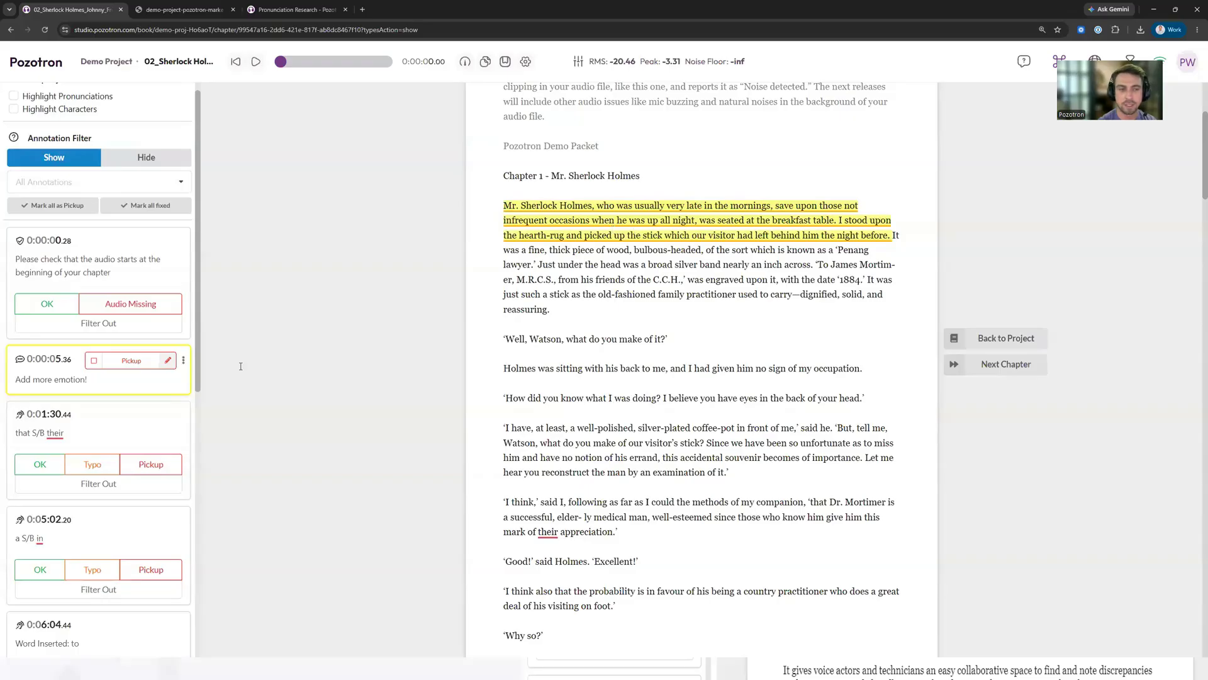
{"action": "scroll", "coordinate": [583, 316], "scroll_direction": "down", "scroll_amount": 2}
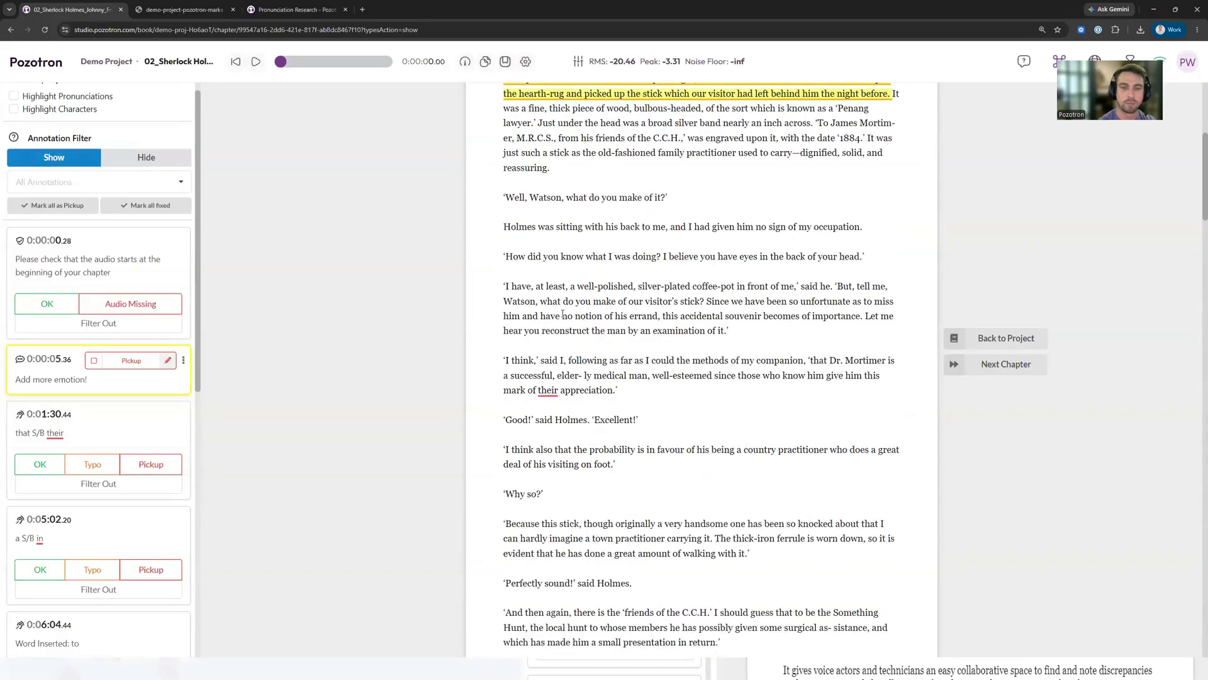
{"action": "scroll", "coordinate": [562, 314], "scroll_direction": "up", "scroll_amount": 2}
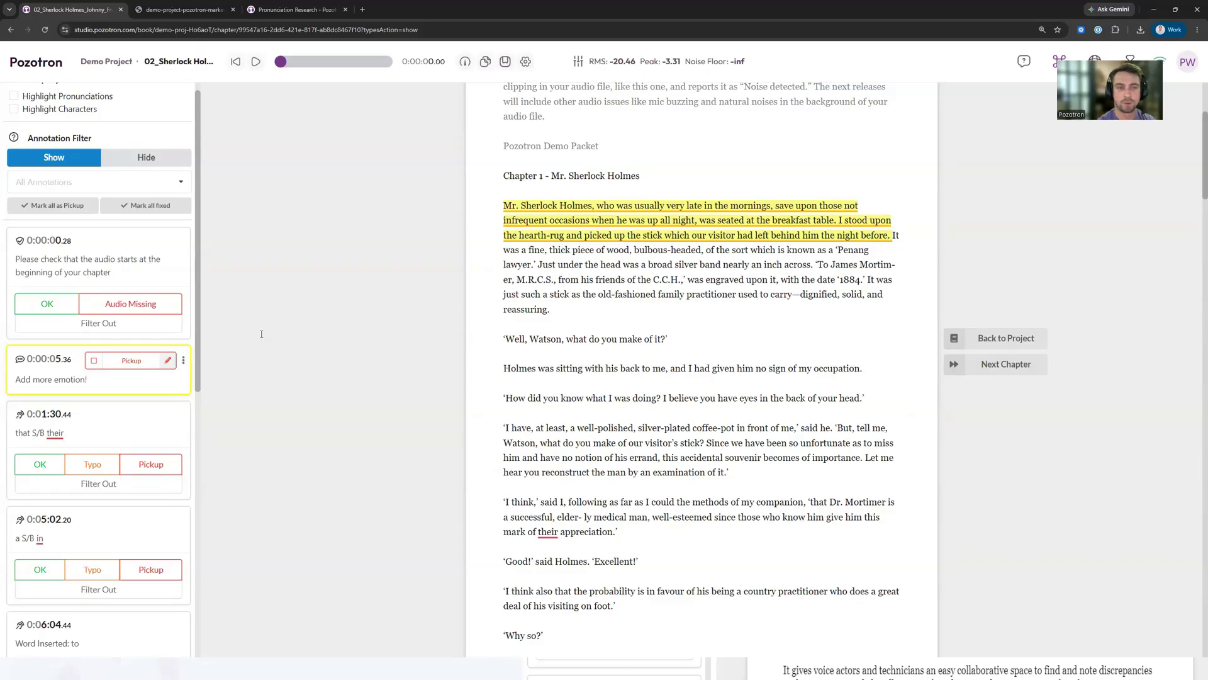
Delete the 0:00:05.36 'Add more emotion!' comment annotation and confirm the deletion
{"action": "left_click", "coordinate": [184, 360]}
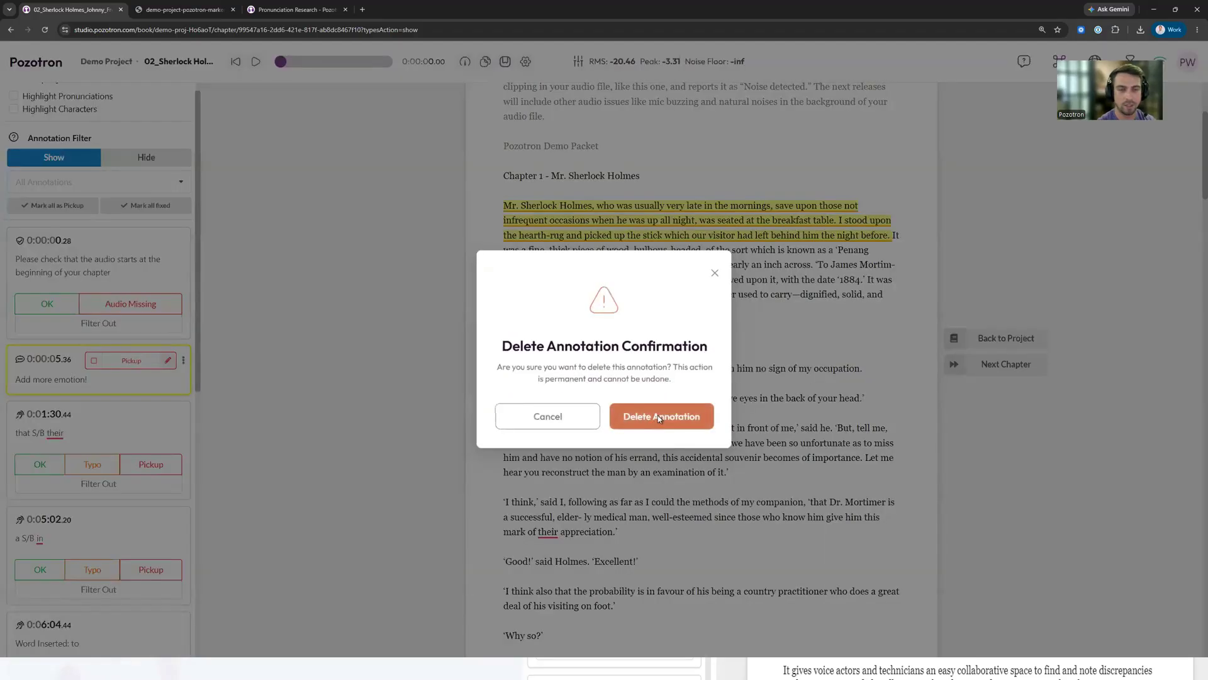
{"action": "left_click", "coordinate": [659, 418]}
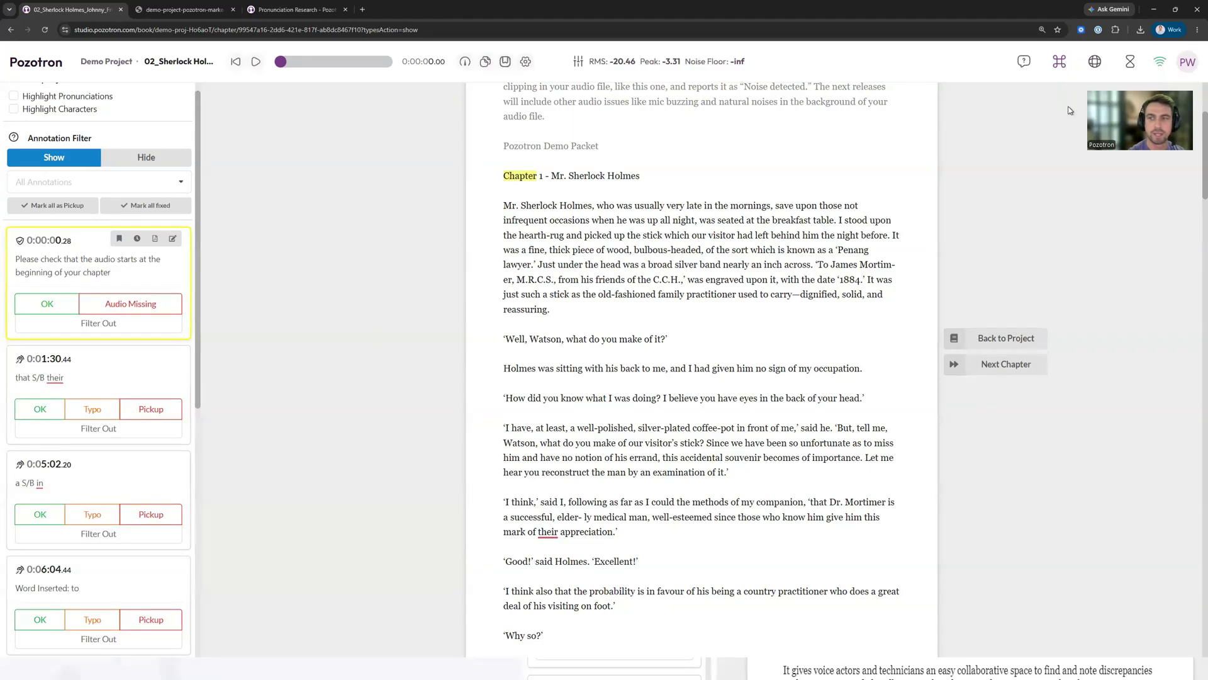
{"action": "left_click", "coordinate": [1060, 63]}
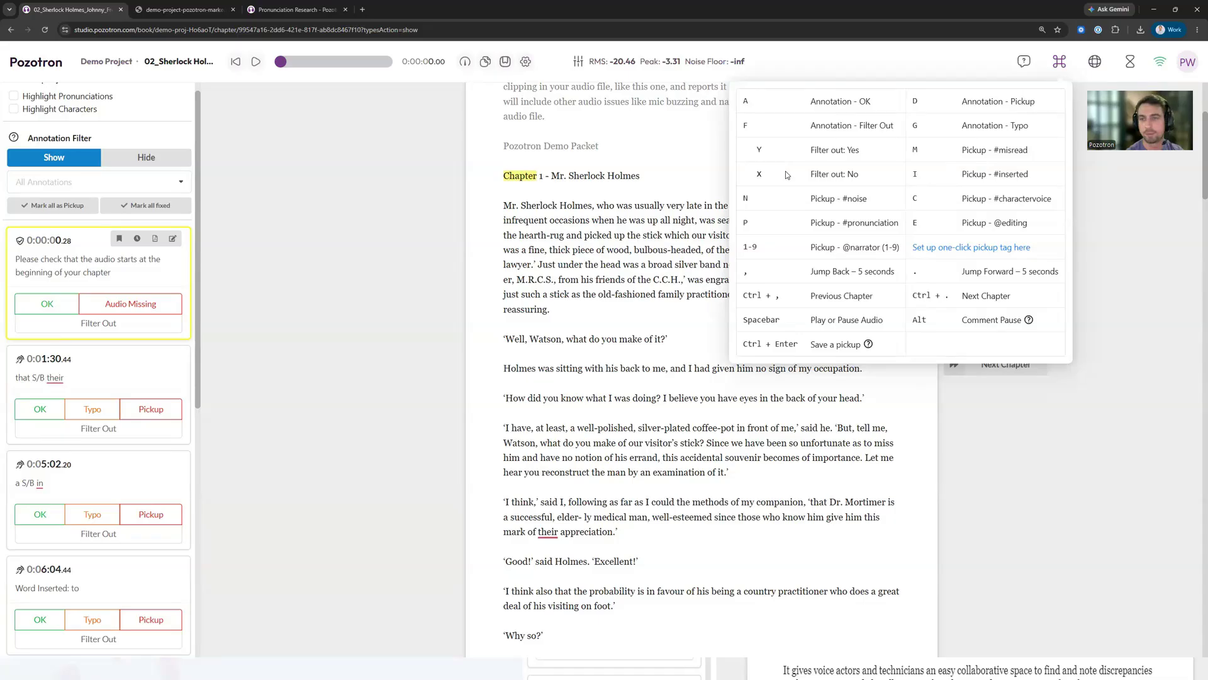
{"action": "left_click_drag", "start_coordinate": [741, 100], "coordinate": [1038, 106]}
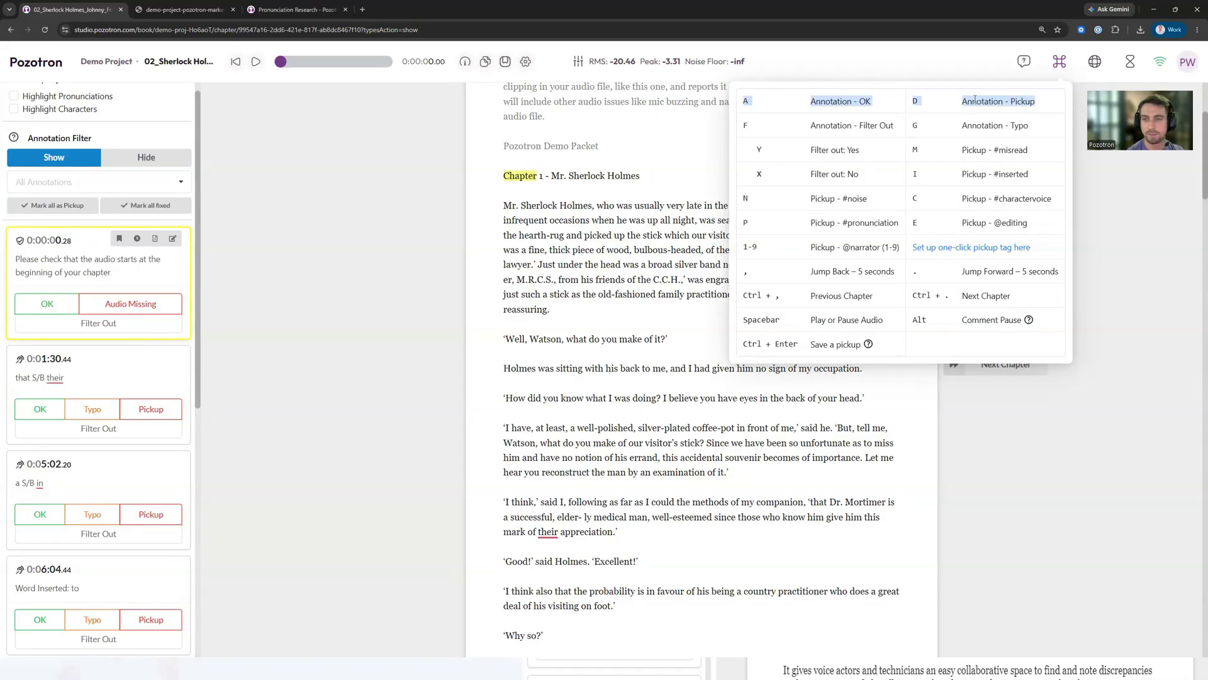
{"action": "left_click_drag", "start_coordinate": [741, 321], "coordinate": [884, 321]}
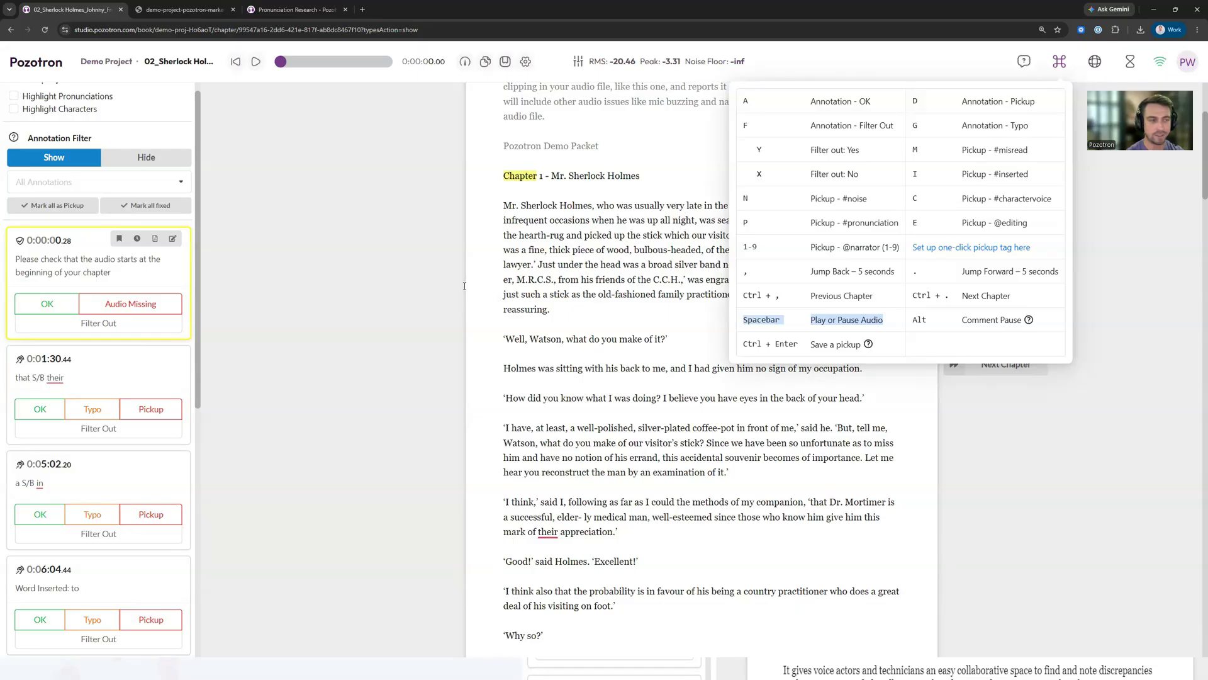
{"action": "left_click", "coordinate": [66, 269]}
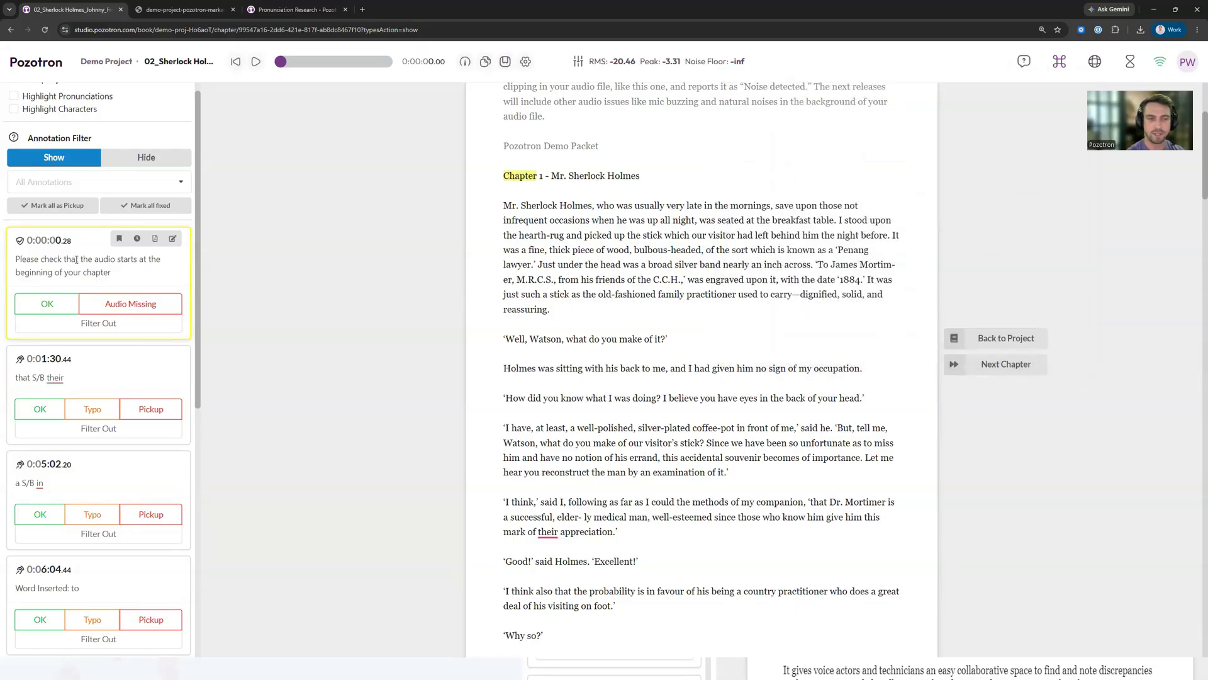
Mark 0:00:00.28 and 0:01:30.44 as OK and 0:05:02.20 as a Pickup after listening
{"action": "key", "text": "o"}
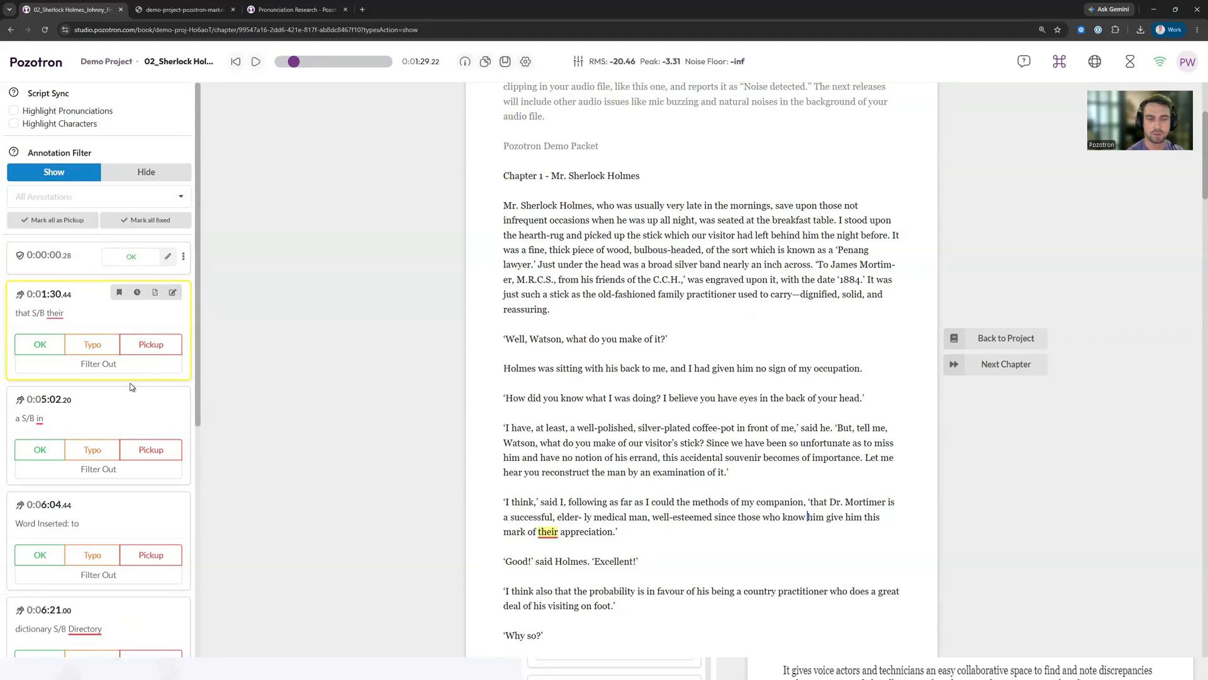
{"action": "key", "text": "space"}
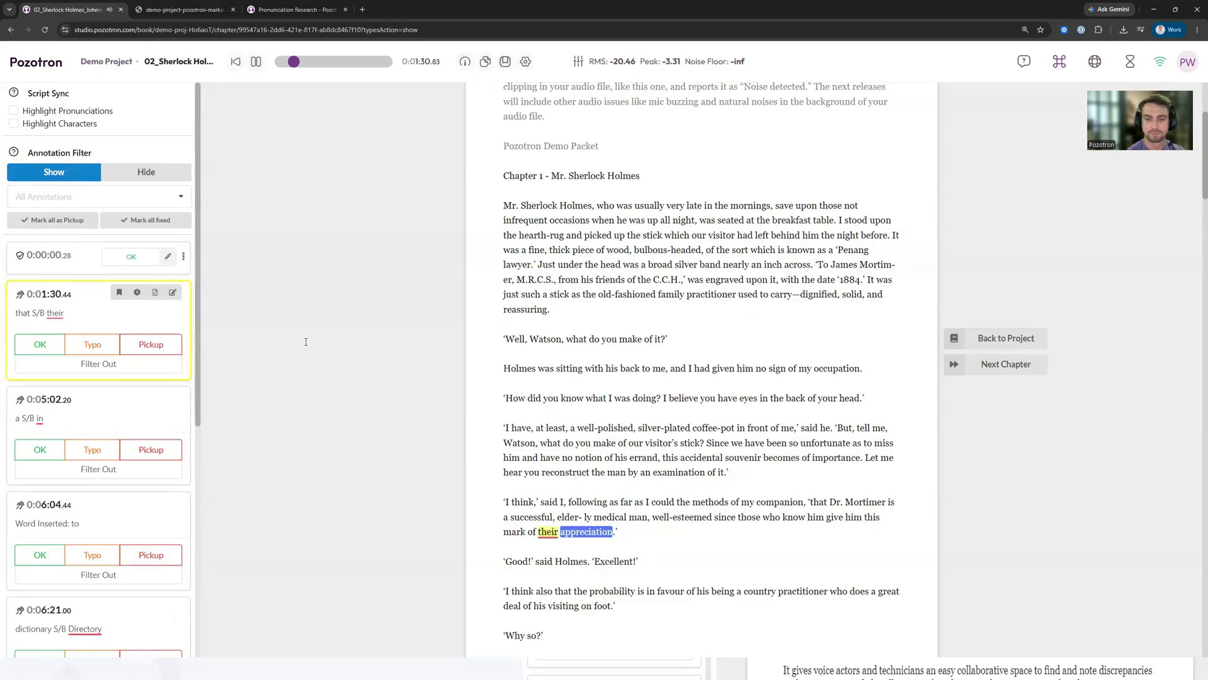
{"action": "key", "text": "space"}
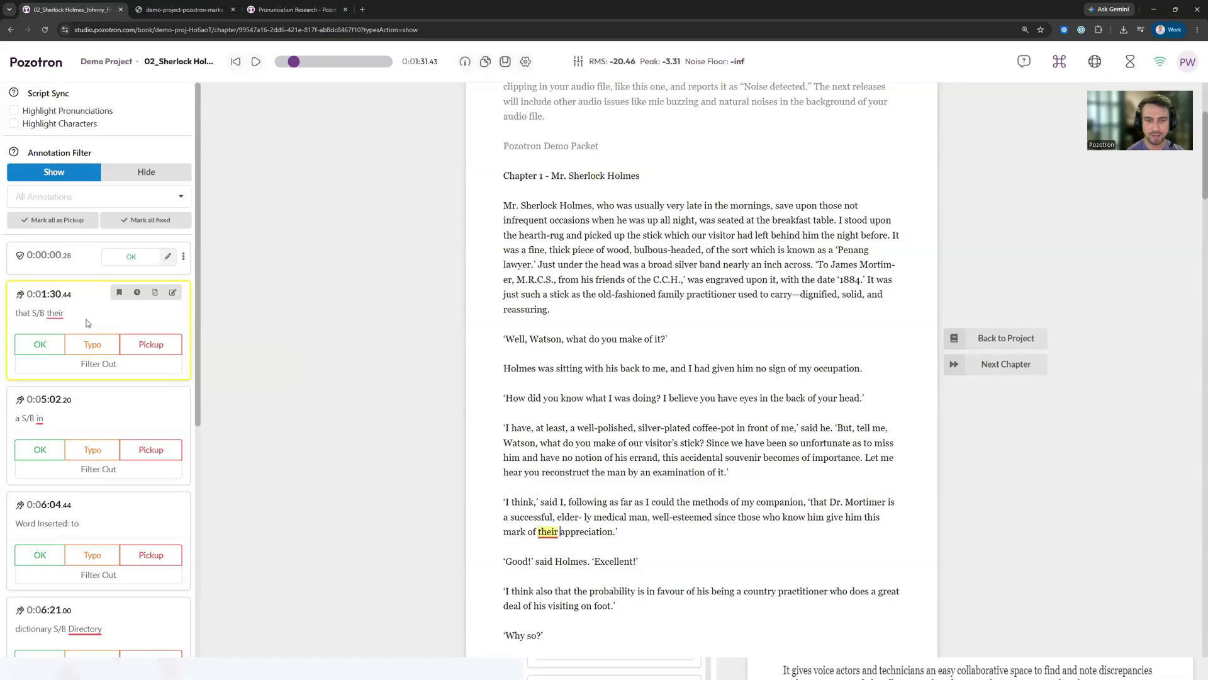
{"action": "key", "text": "o"}
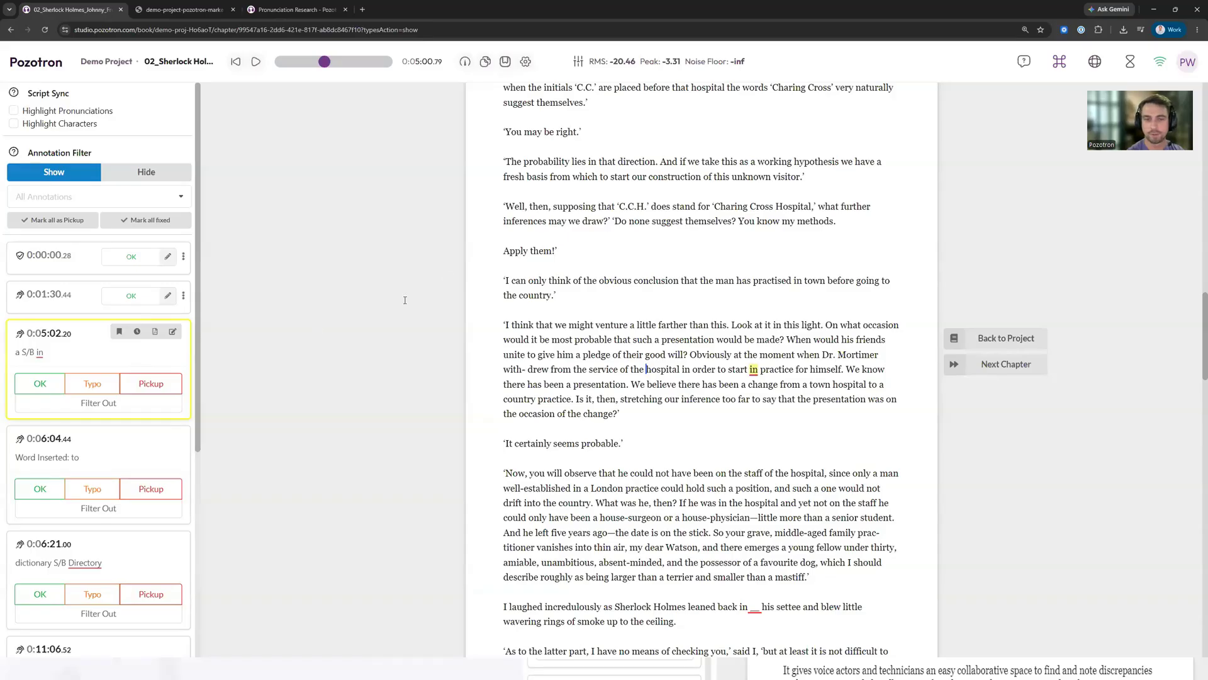
{"action": "key", "text": "space"}
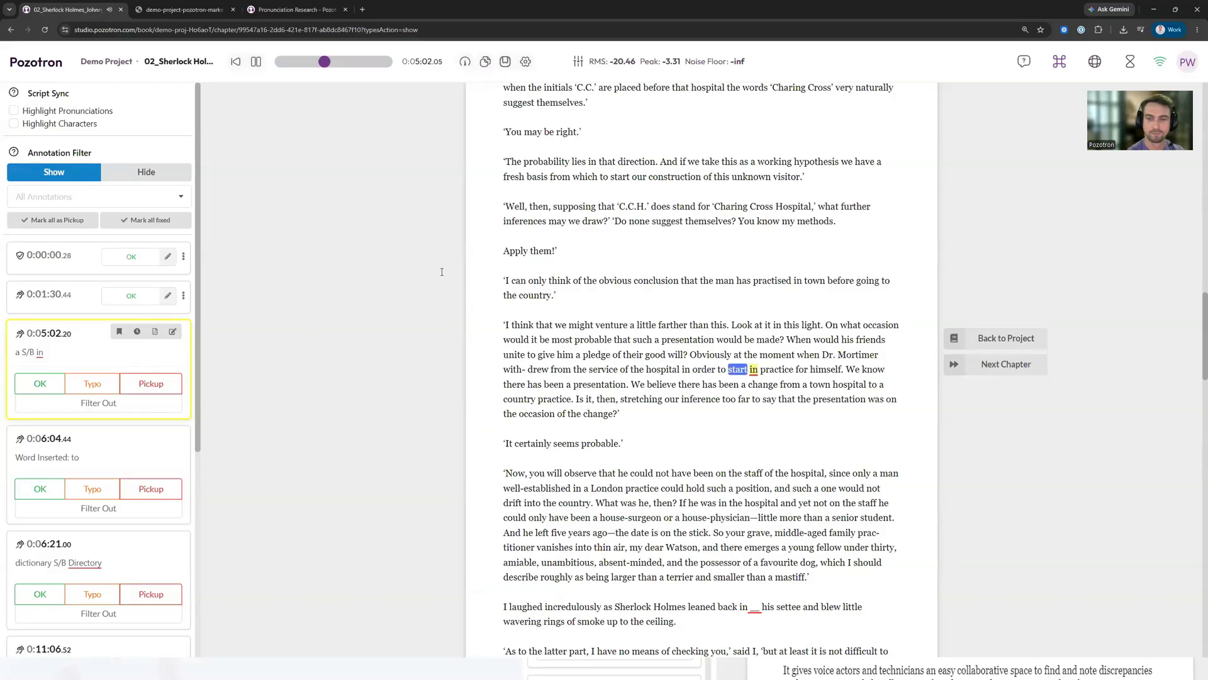
{"action": "key", "text": "space"}
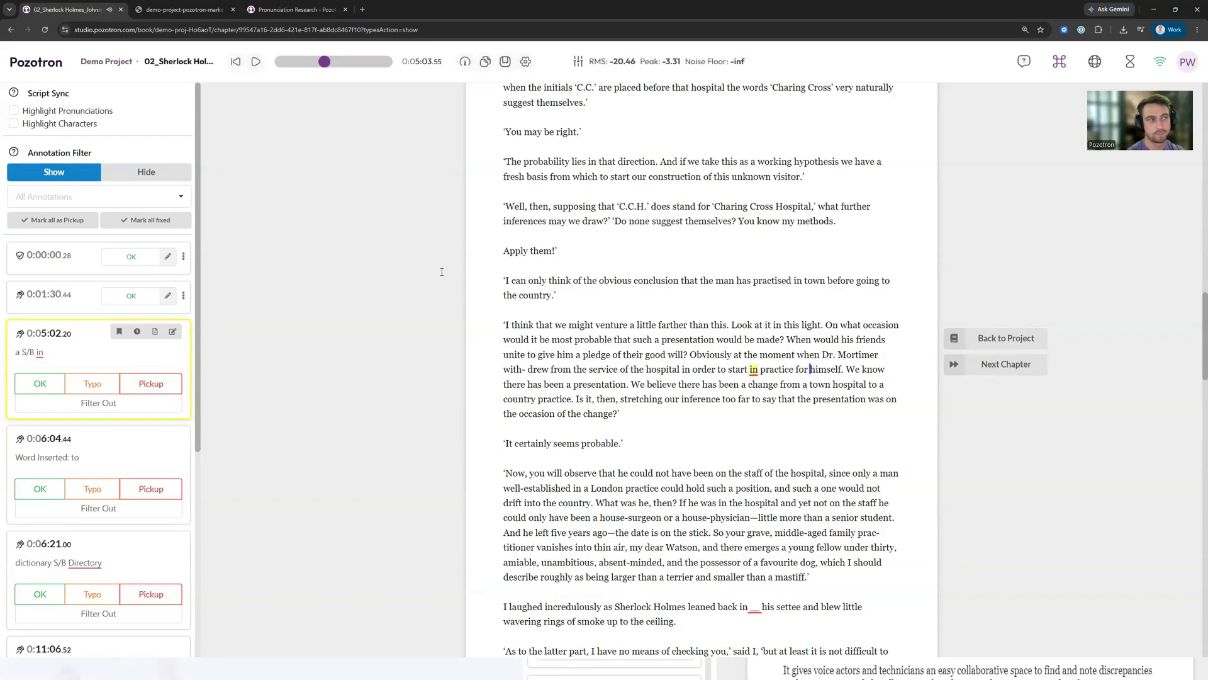
{"action": "key", "text": "p"}
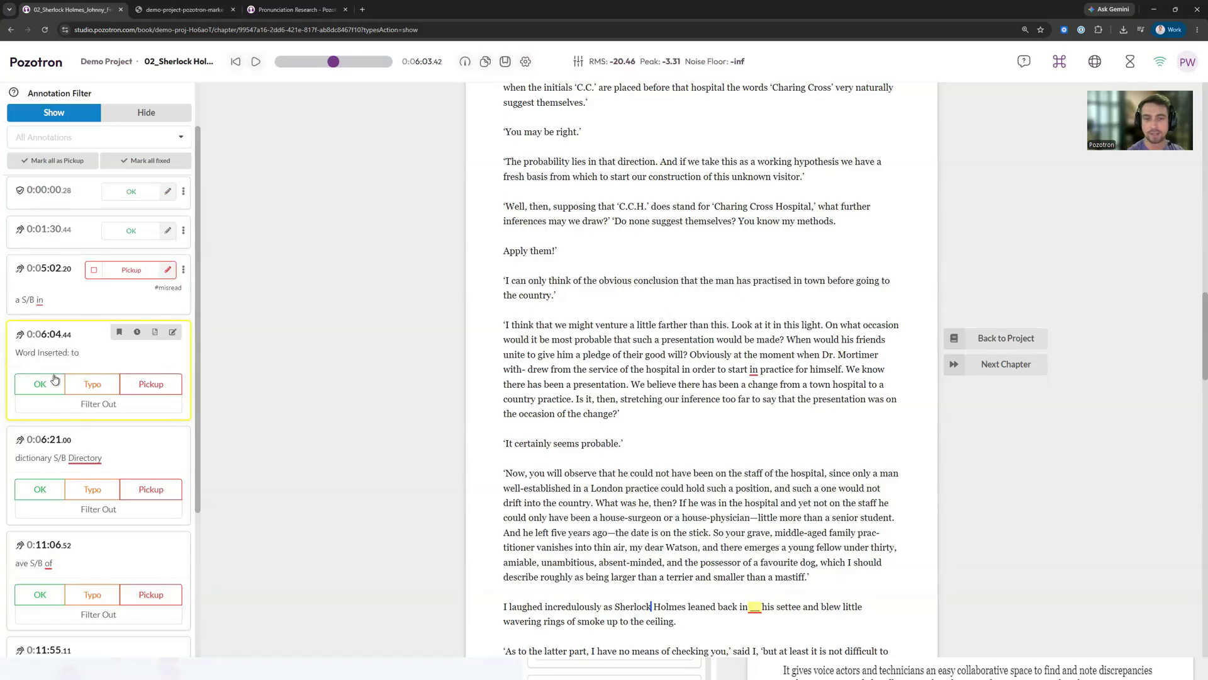
Mark 0:06:04.44, 0:06:21.00 and 0:11:55.11 as Pickups, and 0:11:06.52 and 0:12:19.69 as OK
{"action": "scroll", "coordinate": [533, 328], "scroll_direction": "down", "scroll_amount": 3}
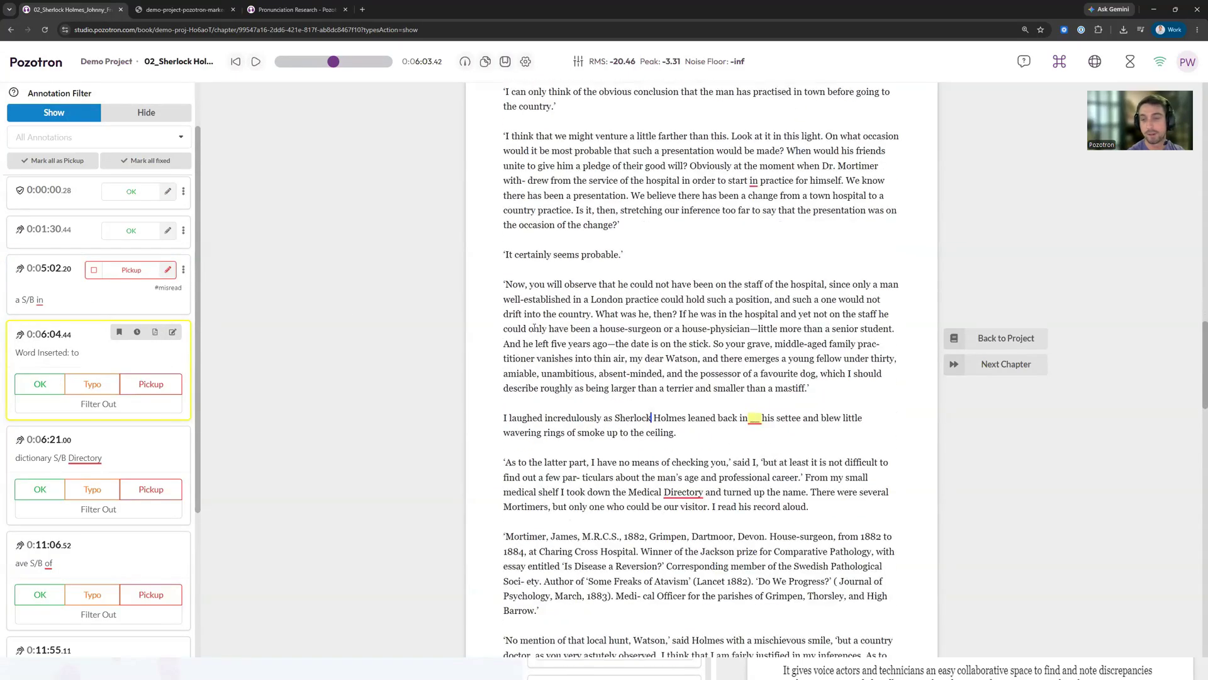
{"action": "key", "text": "space"}
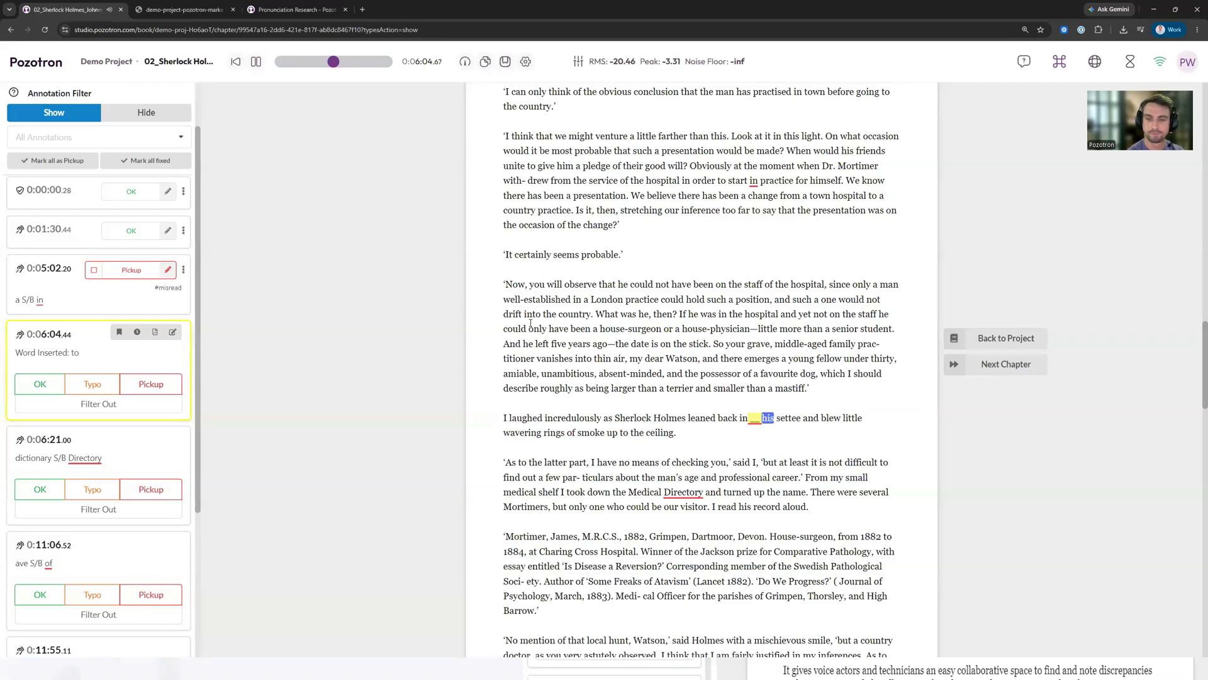
{"action": "key", "text": "p"}
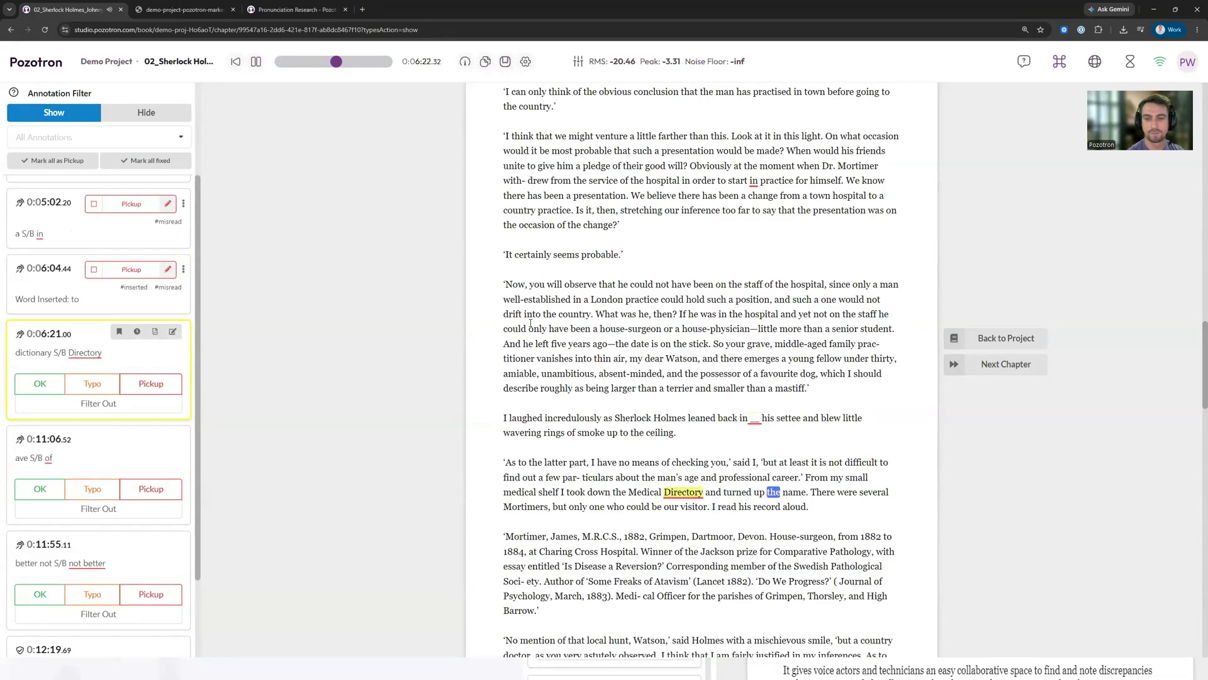
{"action": "key", "text": "p"}
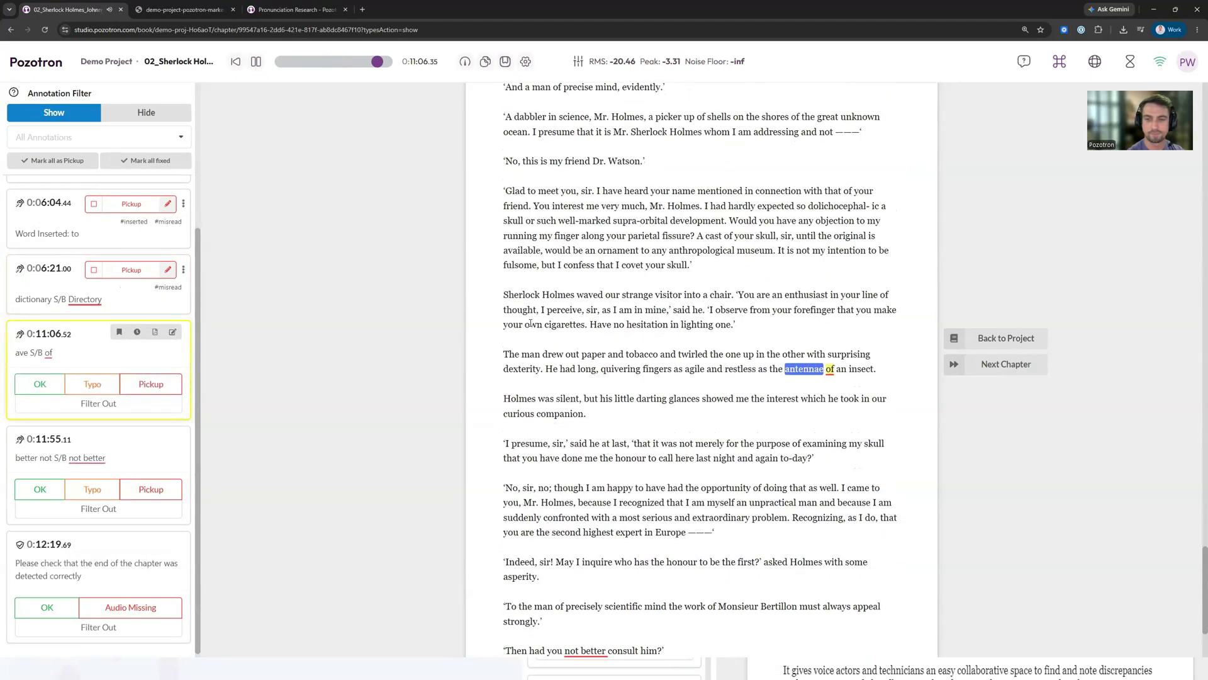
{"action": "key", "text": "o"}
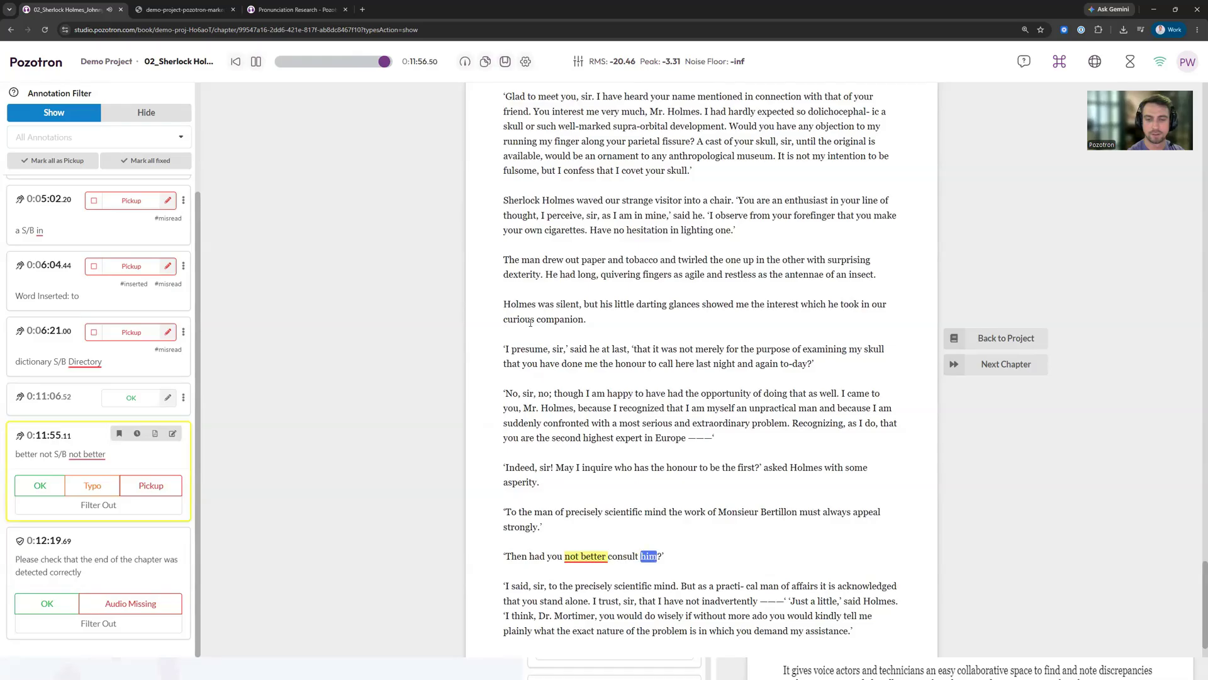
{"action": "key", "text": "p"}
{"action": "key", "text": "o"}
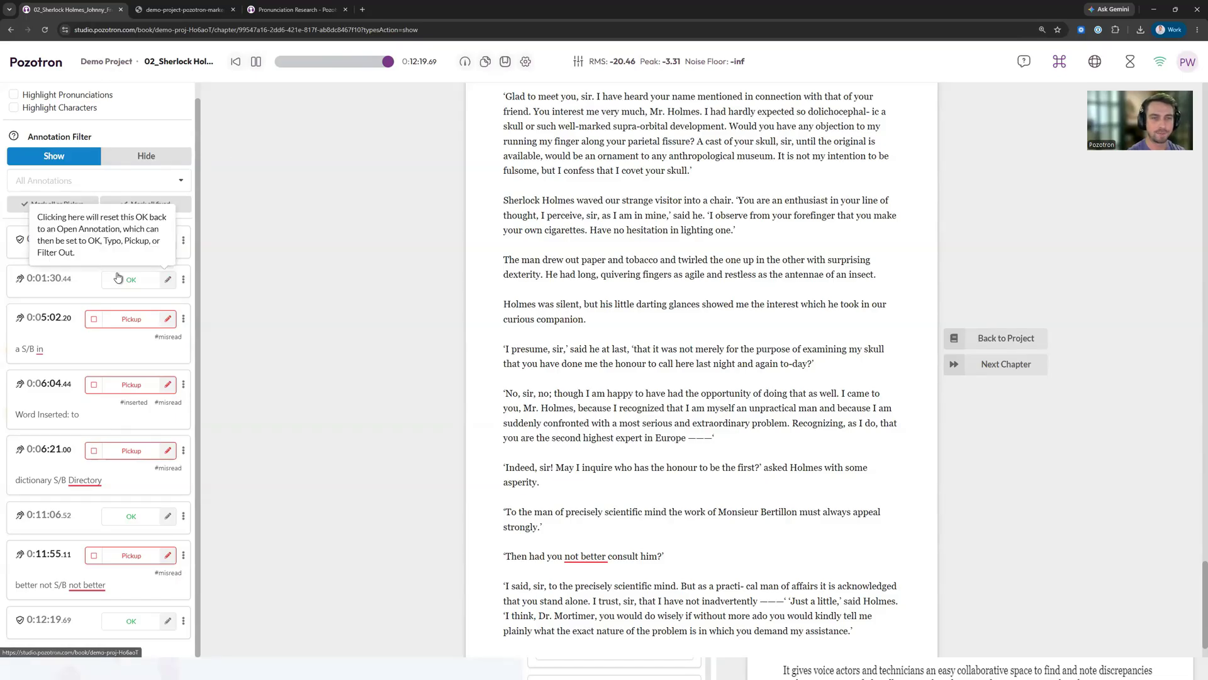
Turn on Highlight Pronunciations and Highlight Characters under Script Sync for the chapter script
{"action": "scroll", "coordinate": [119, 278], "scroll_direction": "up", "scroll_amount": 1}
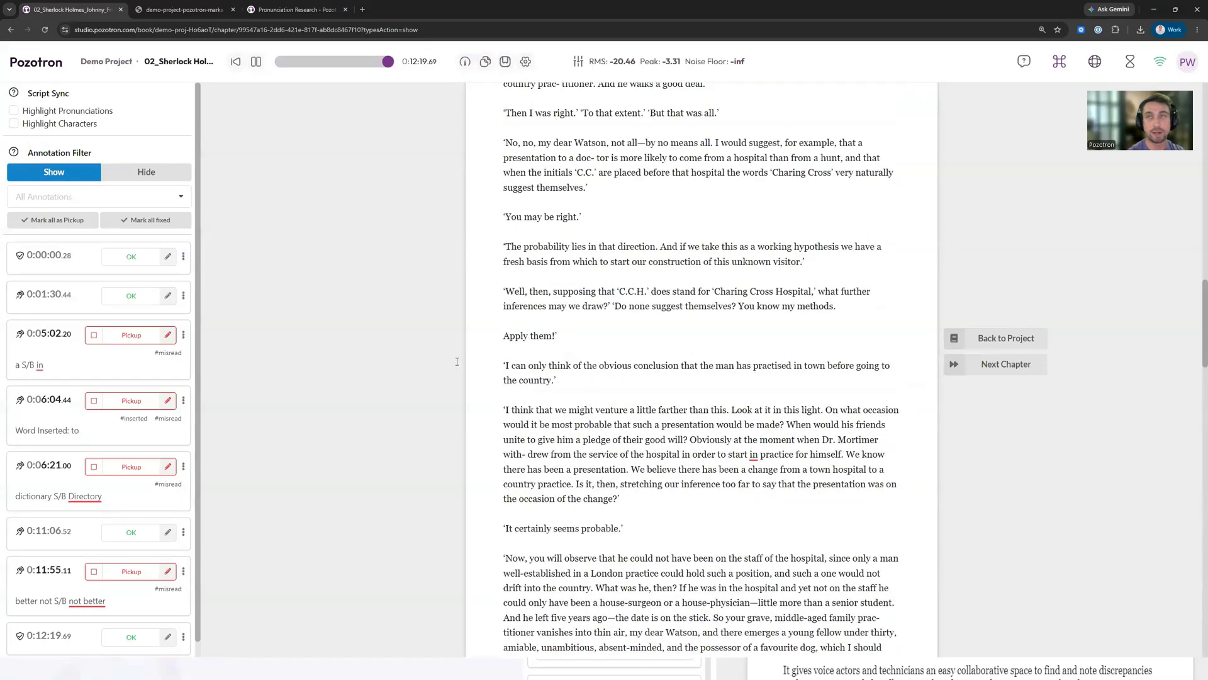
{"action": "scroll", "coordinate": [456, 362], "scroll_direction": "up", "scroll_amount": 20}
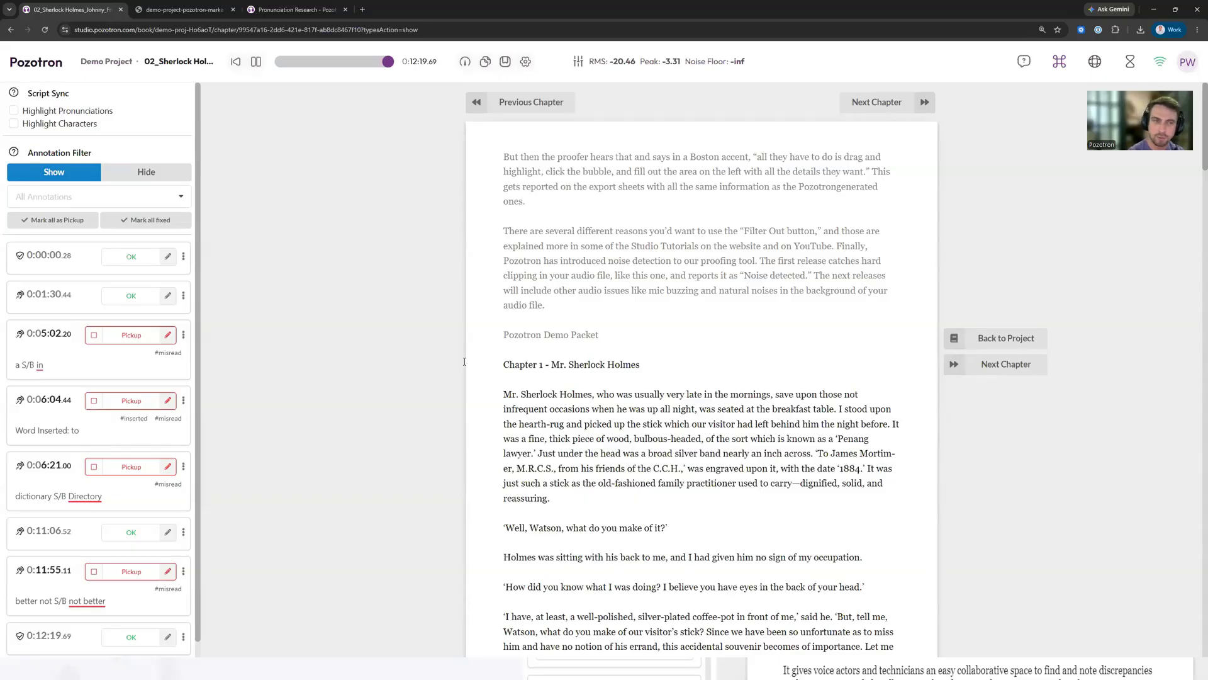
{"action": "left_click_drag", "start_coordinate": [32, 94], "coordinate": [68, 95]}
{"action": "left_click", "coordinate": [30, 112]}
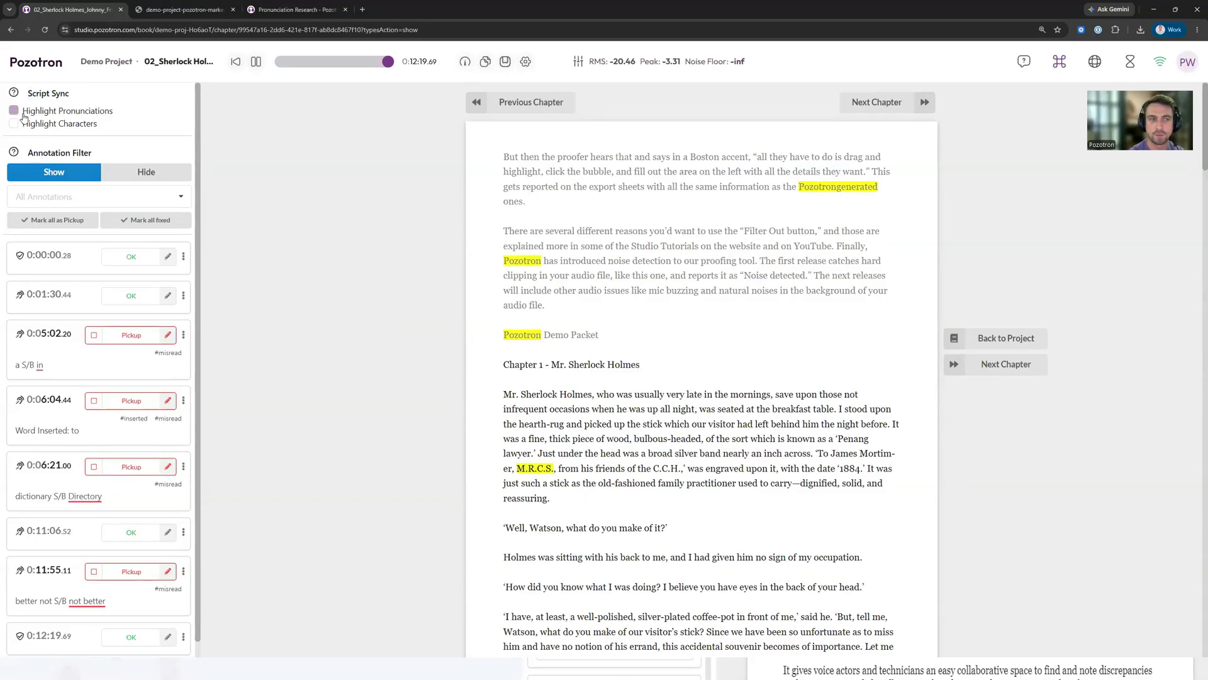
{"action": "left_click", "coordinate": [14, 124]}
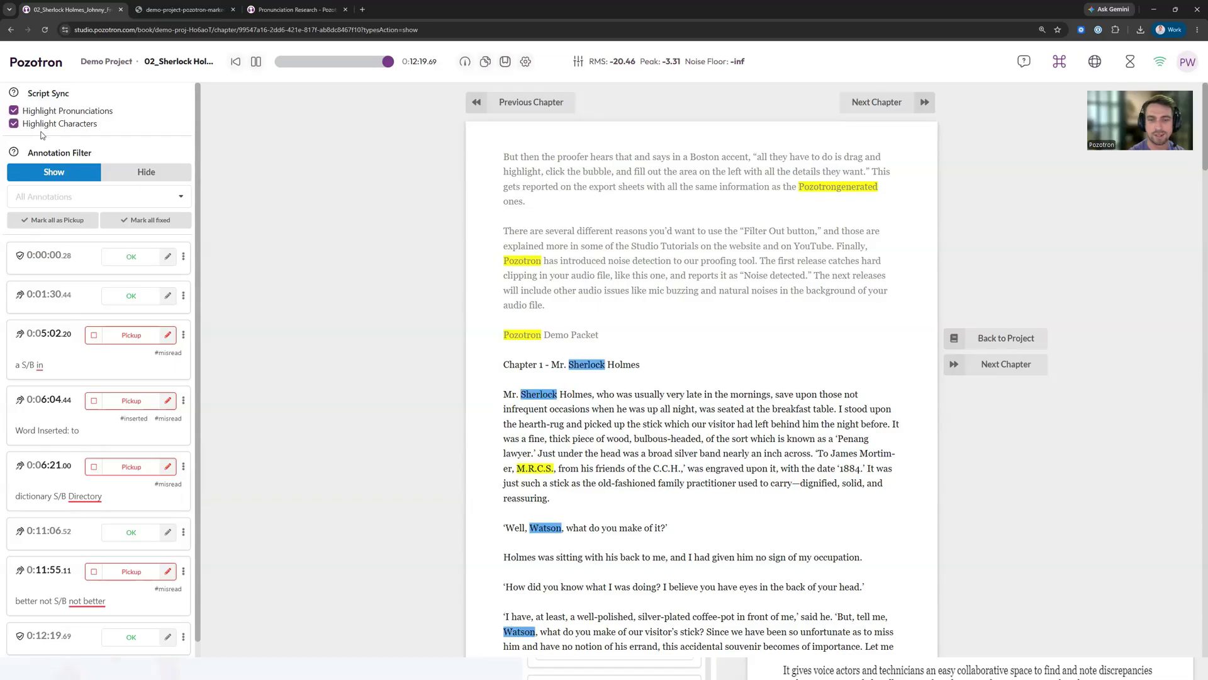
{"action": "scroll", "coordinate": [328, 259], "scroll_direction": "down", "scroll_amount": 2}
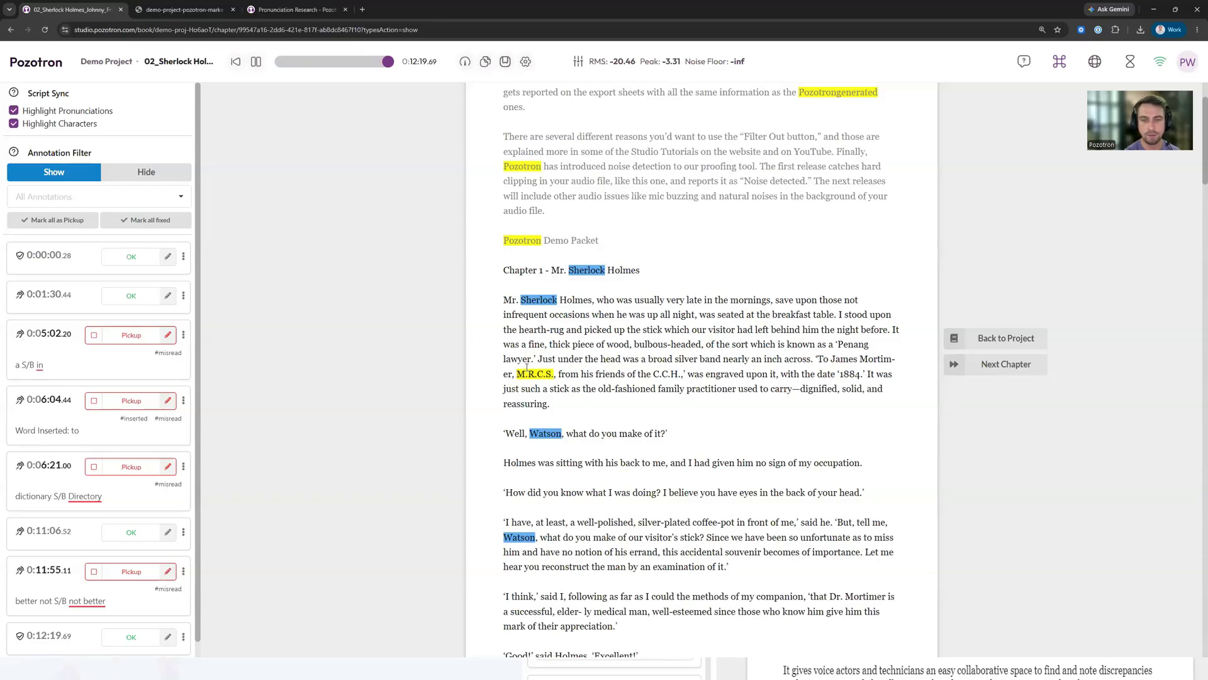
{"action": "left_click", "coordinate": [536, 300]}
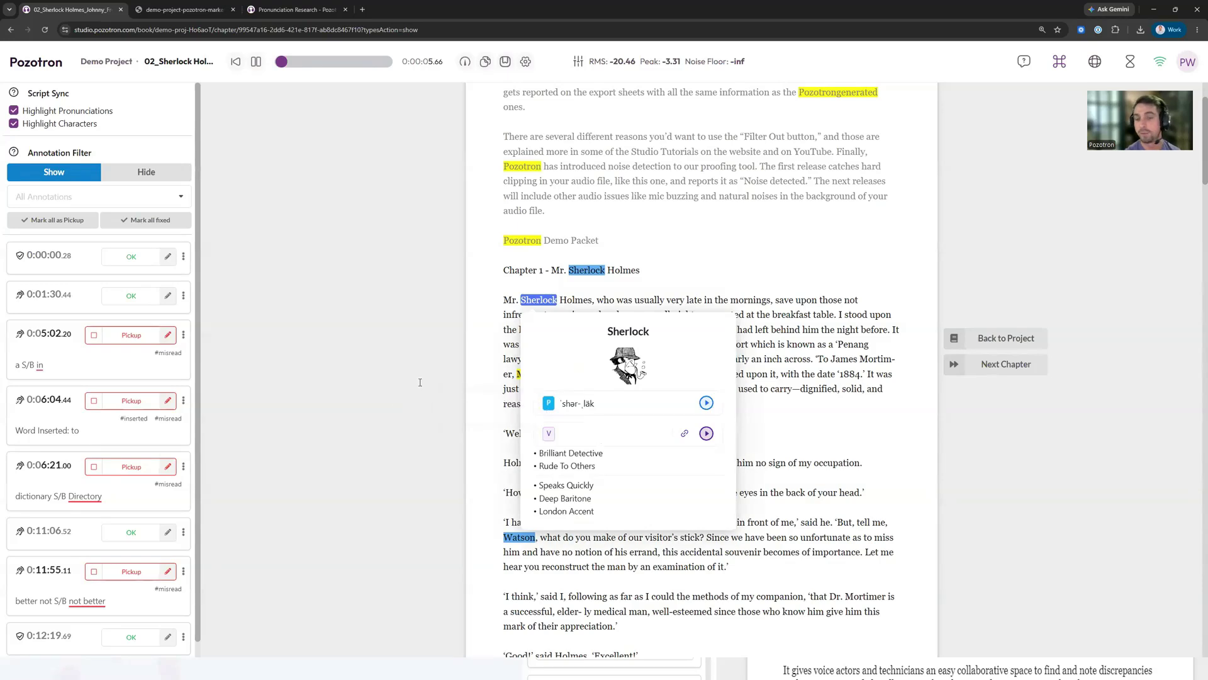
{"action": "left_click", "coordinate": [389, 375]}
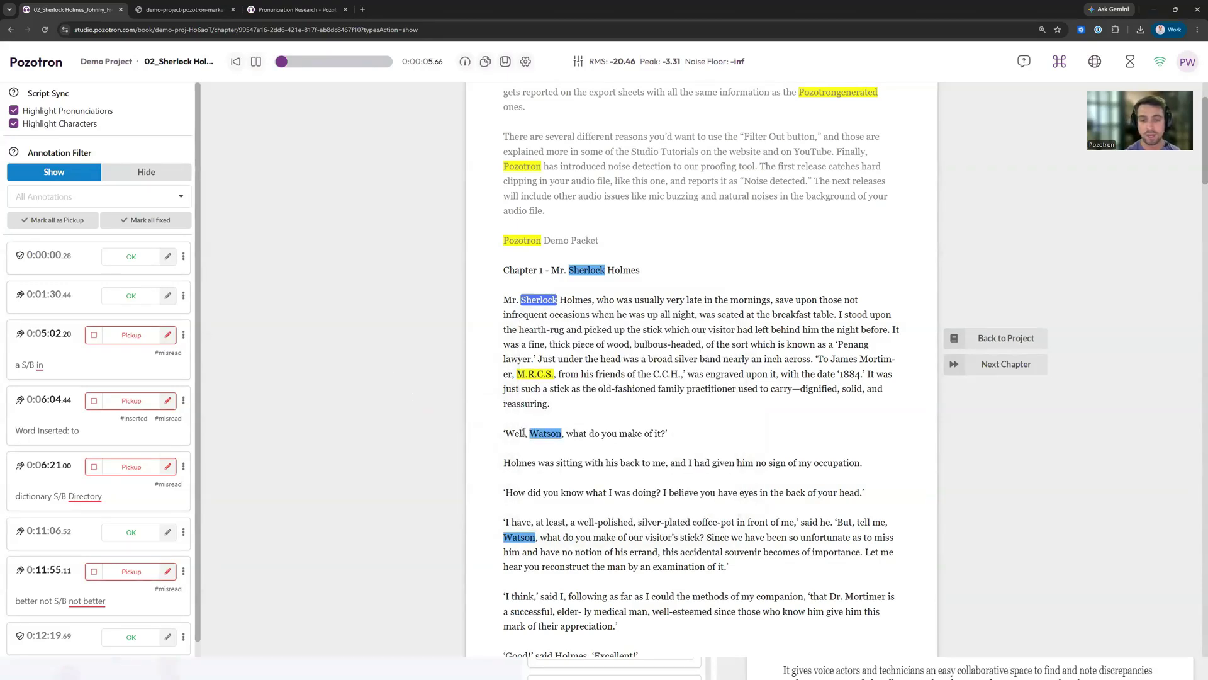
{"action": "left_click", "coordinate": [506, 404]}
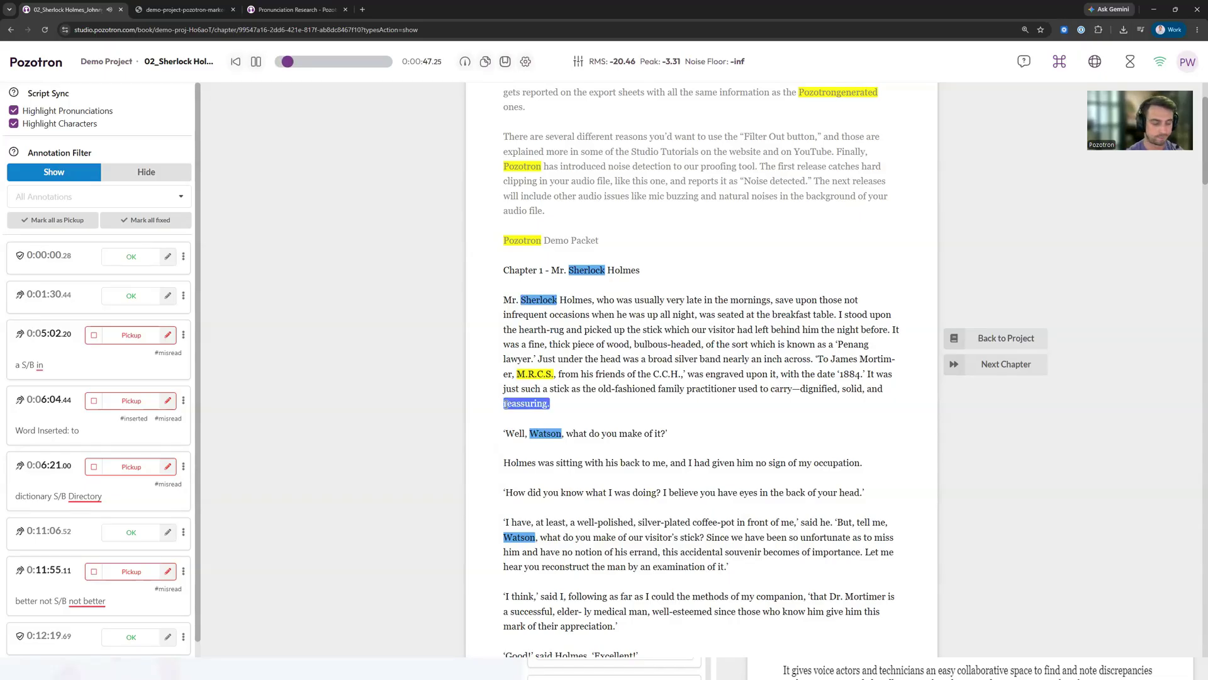
{"action": "key", "text": "space"}
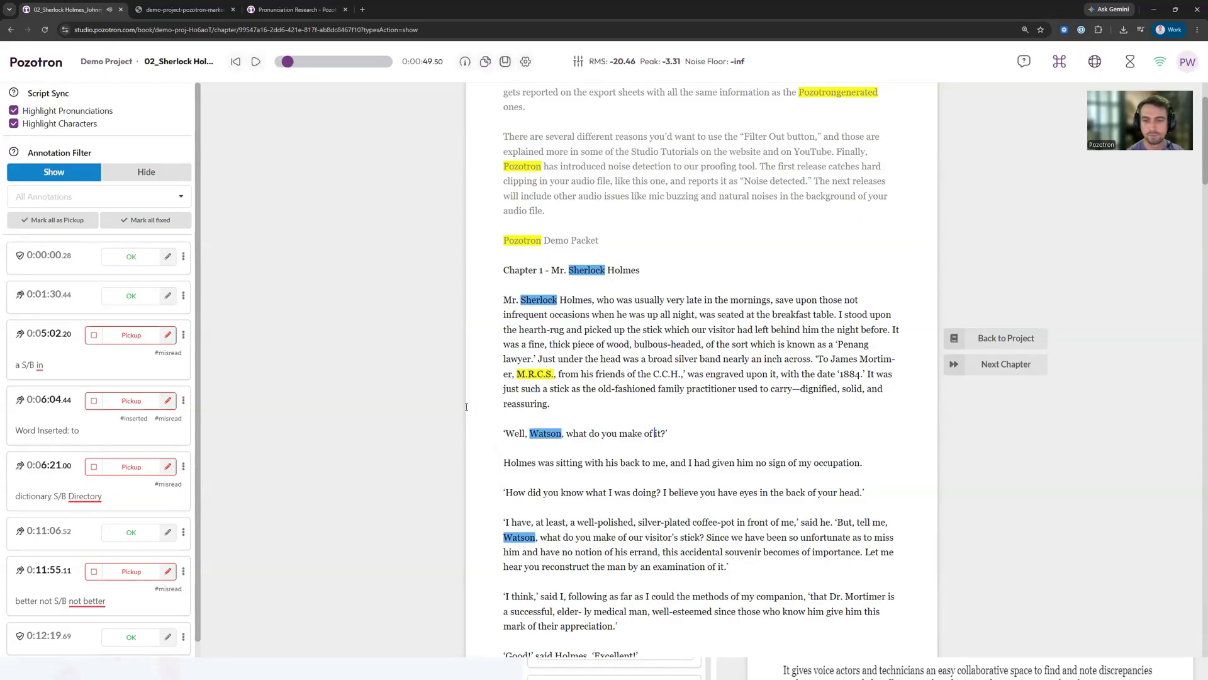
{"action": "left_click", "coordinate": [533, 298]}
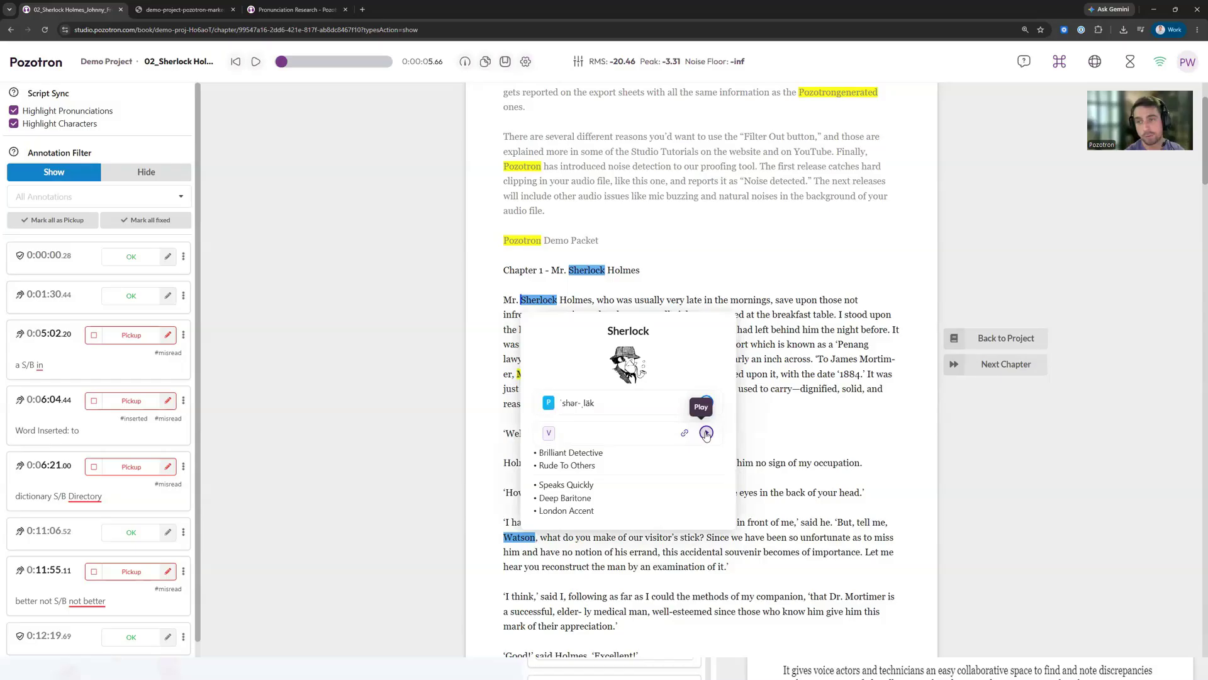
{"action": "left_click", "coordinate": [706, 433]}
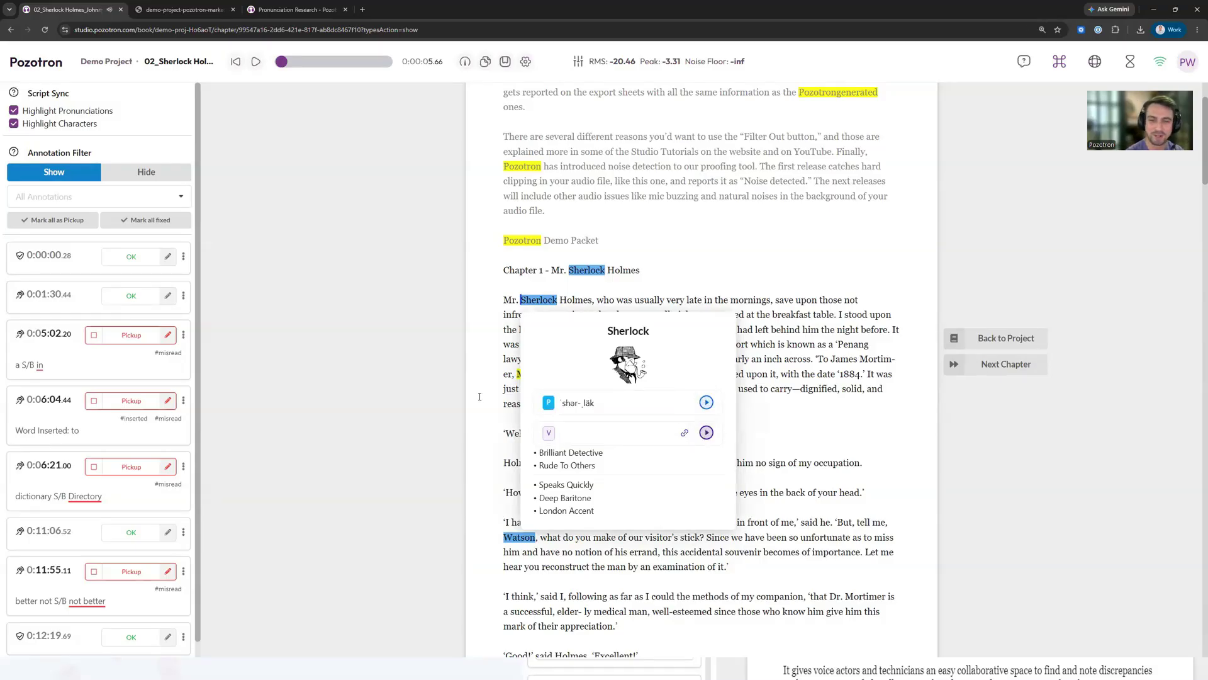
{"action": "left_click", "coordinate": [514, 434]}
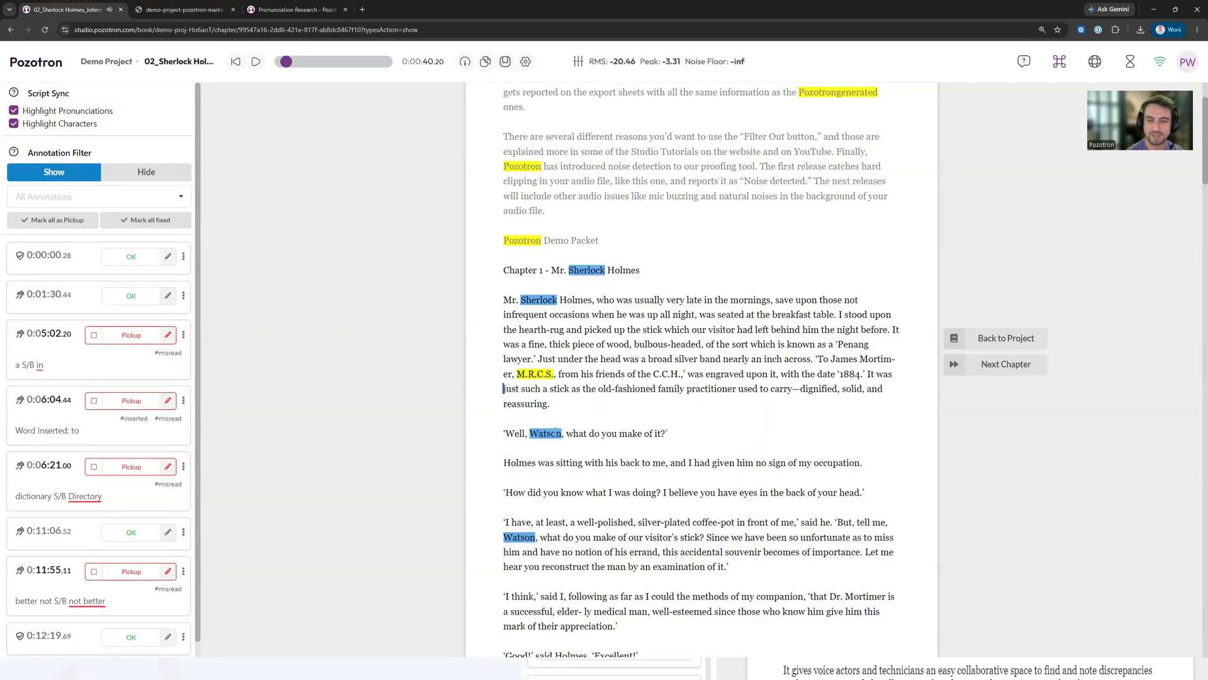
{"action": "scroll", "coordinate": [580, 442], "scroll_direction": "down", "scroll_amount": 2}
Play and select the script line 'How did you know what I was doing?'
{"action": "left_click_drag", "start_coordinate": [508, 339], "coordinate": [664, 340]}
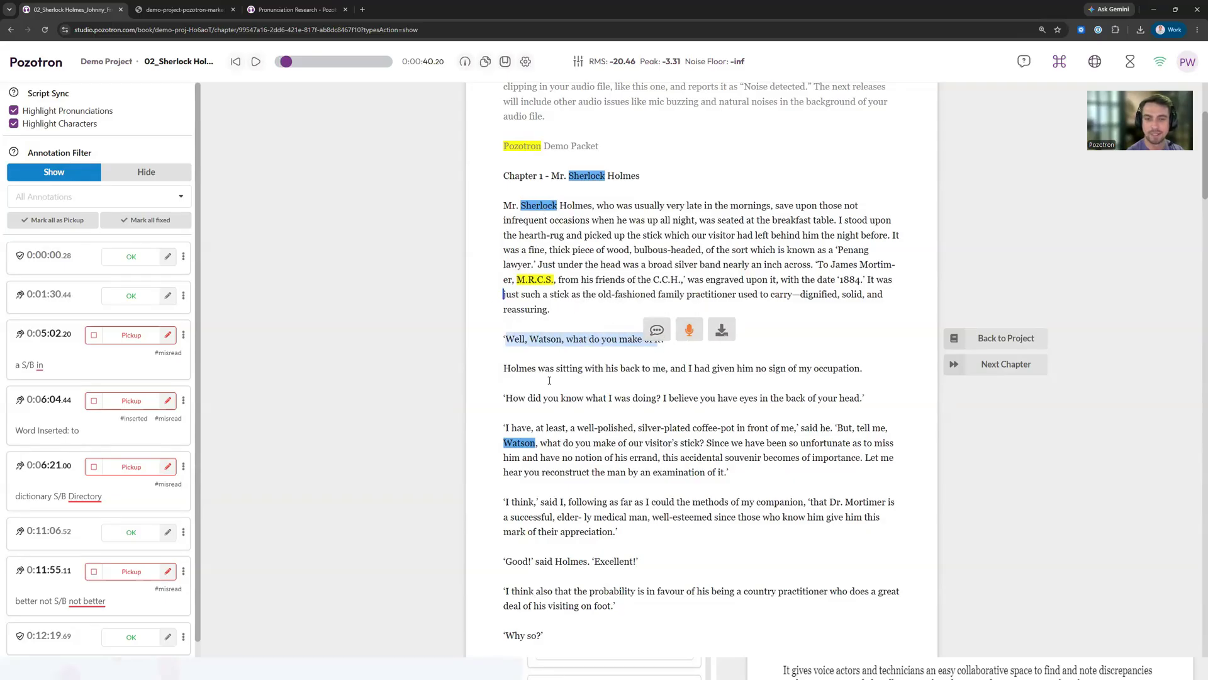
{"action": "left_click", "coordinate": [405, 346]}
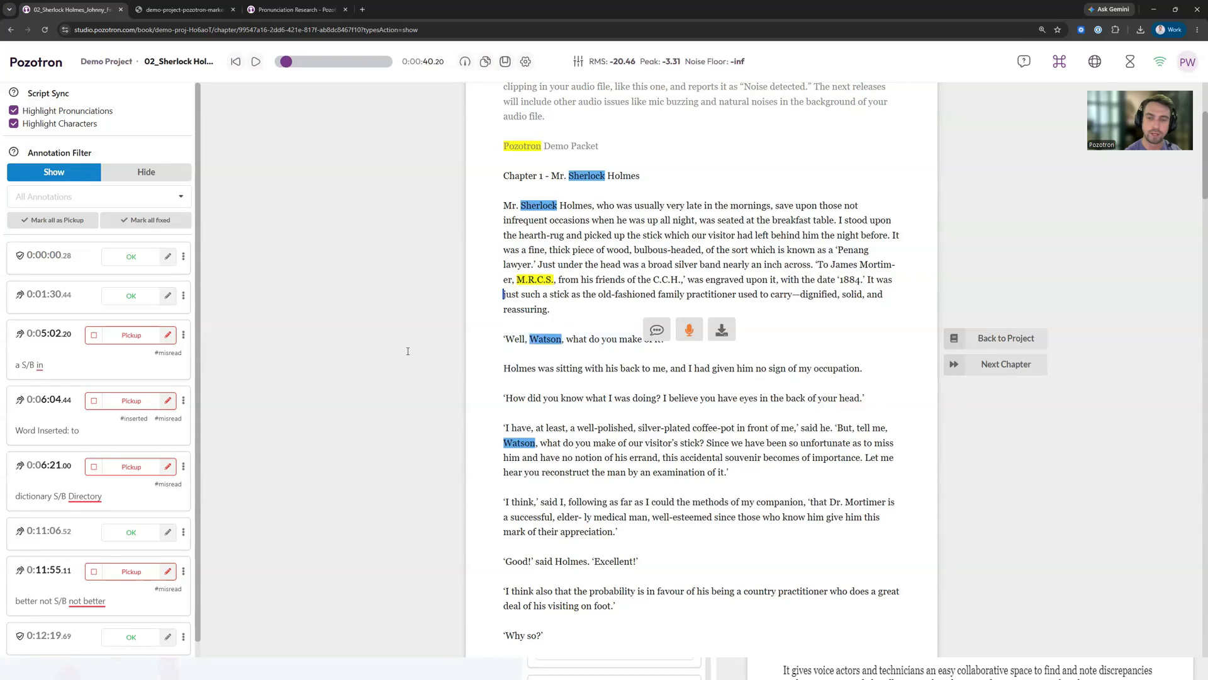
{"action": "left_click", "coordinate": [507, 398]}
{"action": "key", "text": "space"}
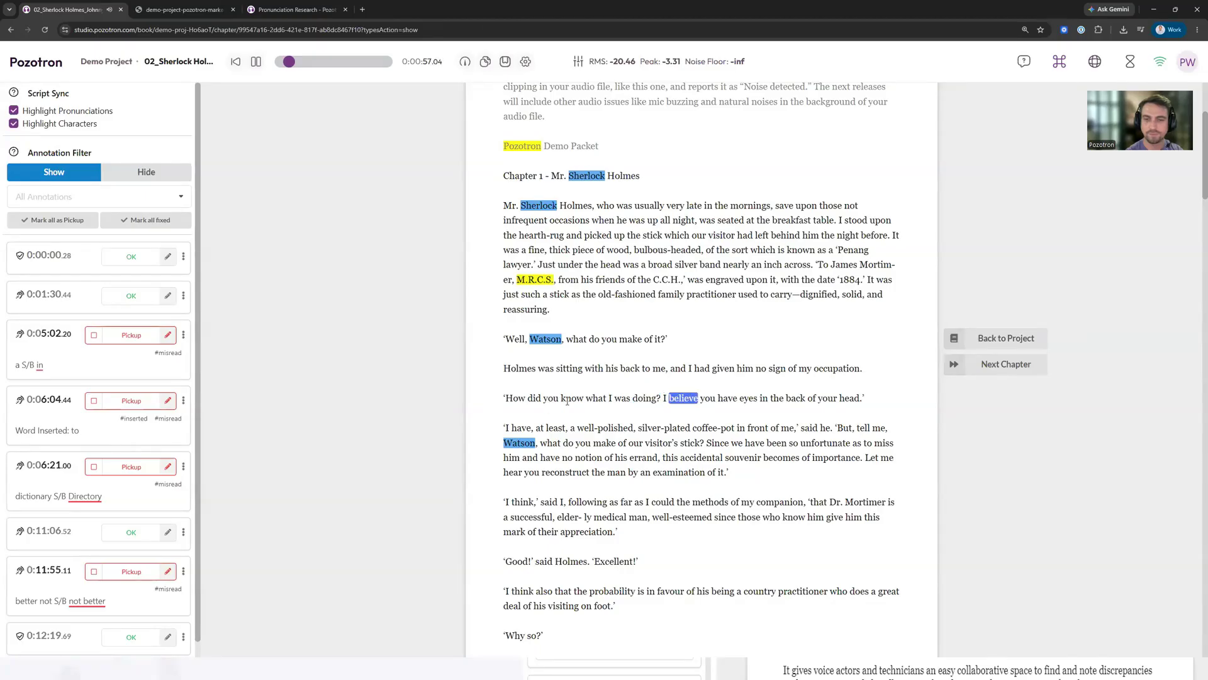
{"action": "key", "text": "space"}
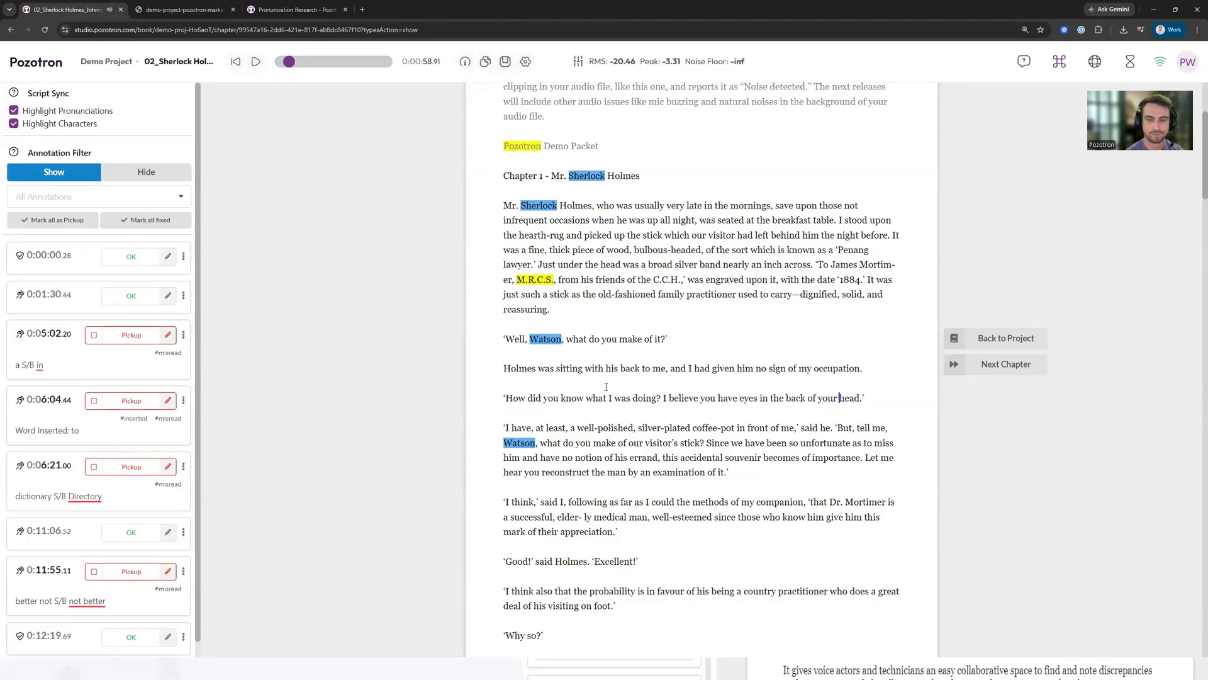
{"action": "left_click_drag", "start_coordinate": [508, 398], "coordinate": [859, 402]}
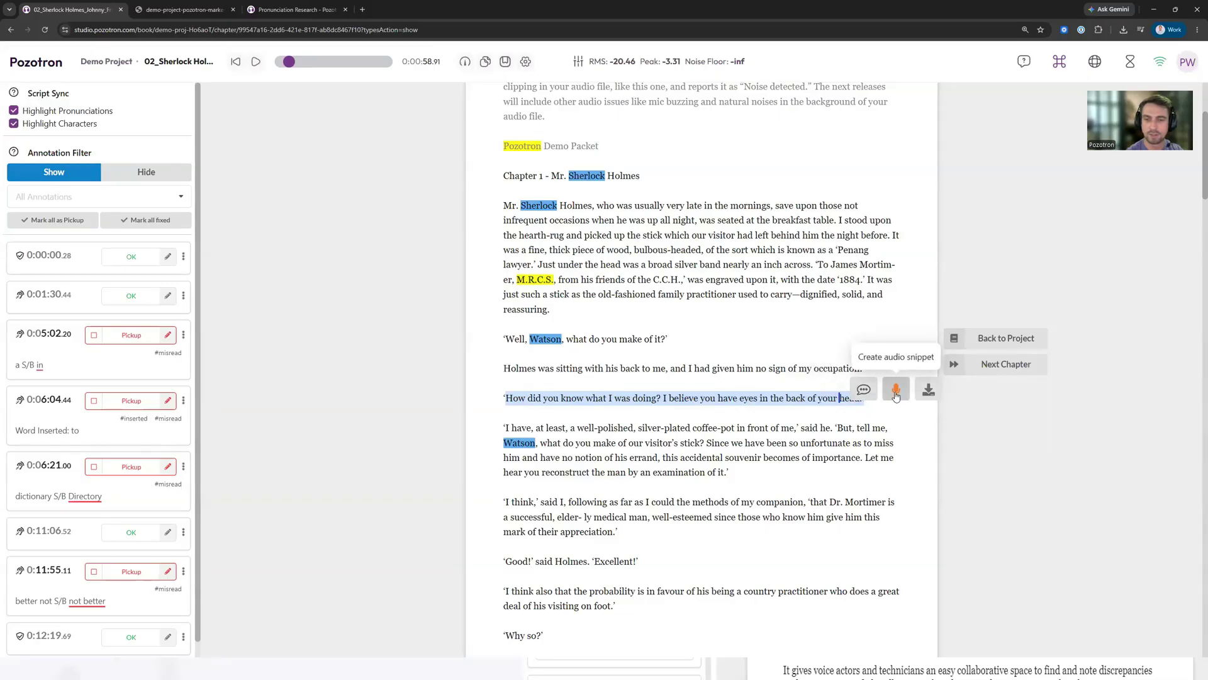
Create an audio snippet from that line and add it as Watson's voice sample
{"action": "left_click", "coordinate": [896, 391]}
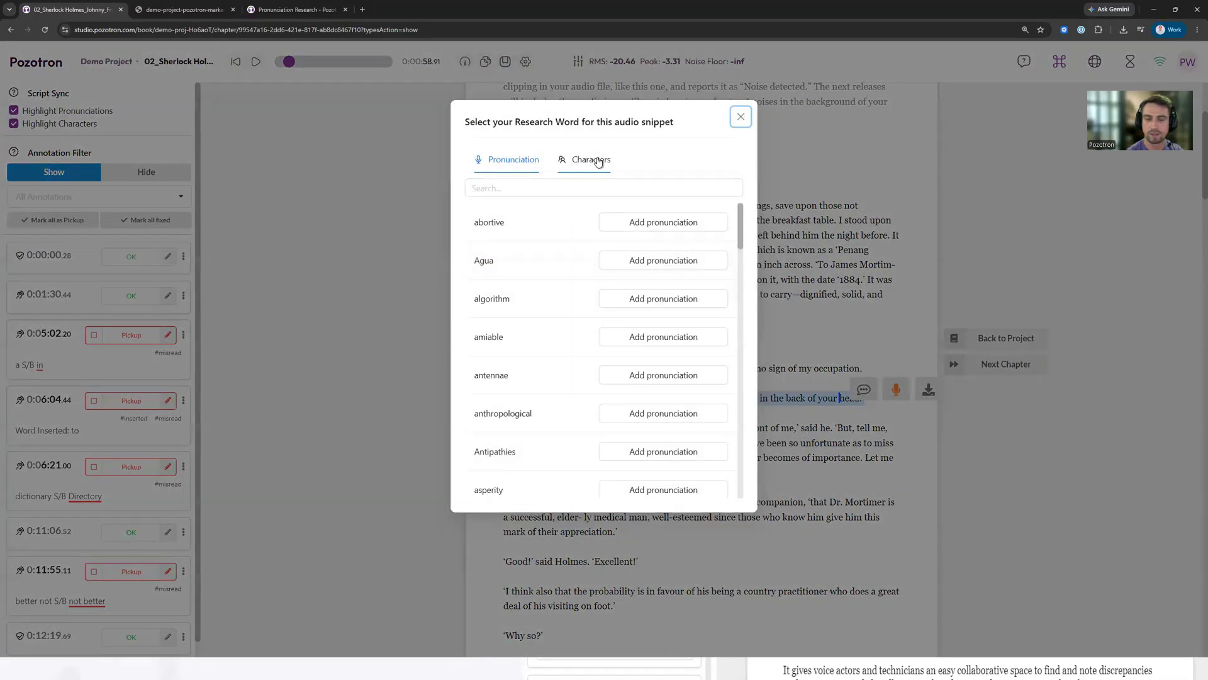
{"action": "left_click", "coordinate": [598, 162]}
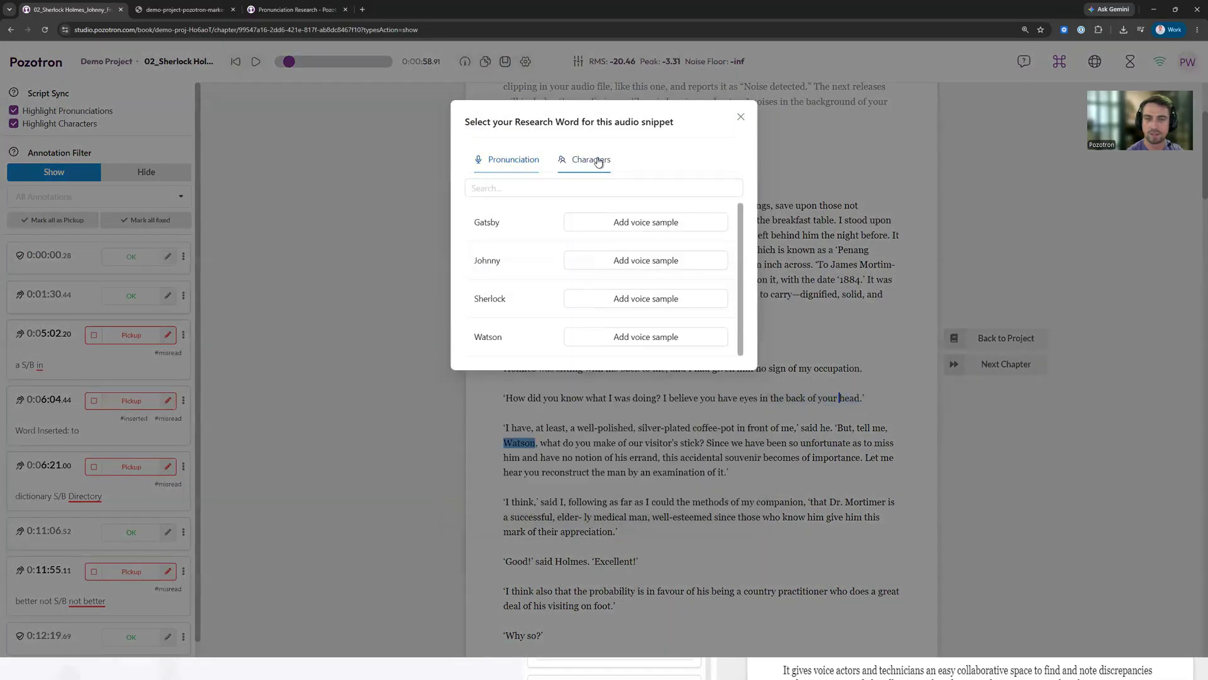
{"action": "left_click", "coordinate": [658, 339]}
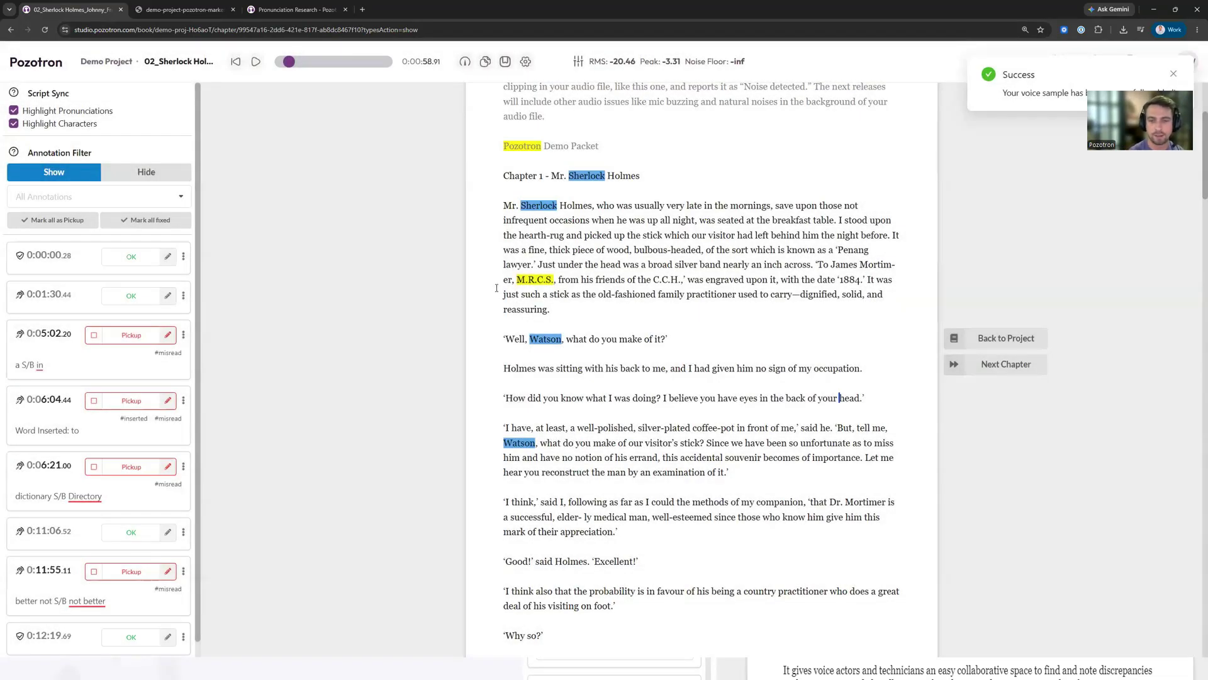
{"action": "left_click", "coordinate": [539, 340]}
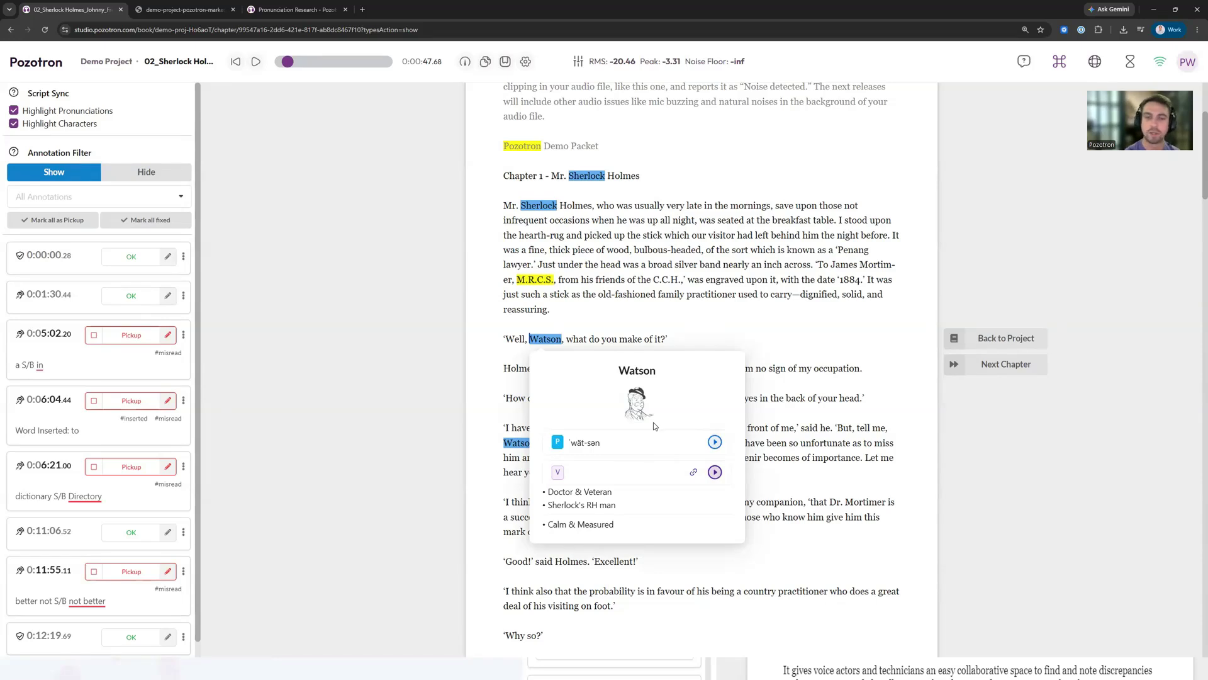
Close Watson's card, view the keyboard shortcuts list, and go back to the Demo Project overview
{"action": "left_click", "coordinate": [465, 385]}
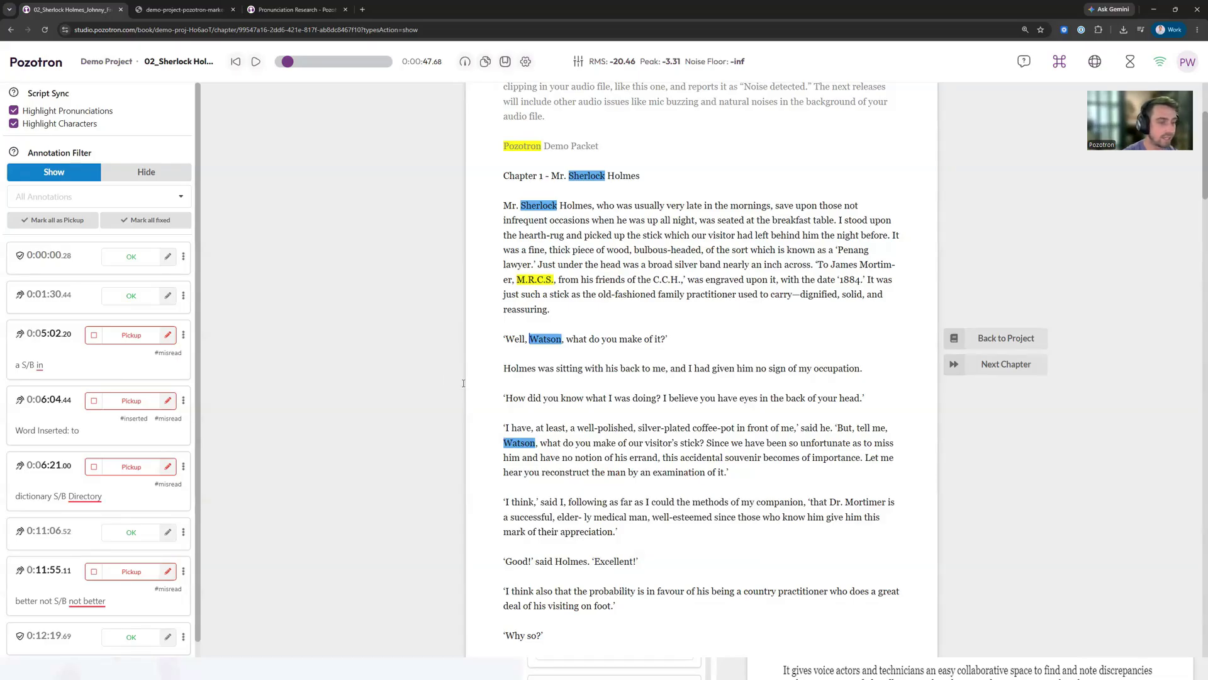
{"action": "left_click", "coordinate": [1058, 68]}
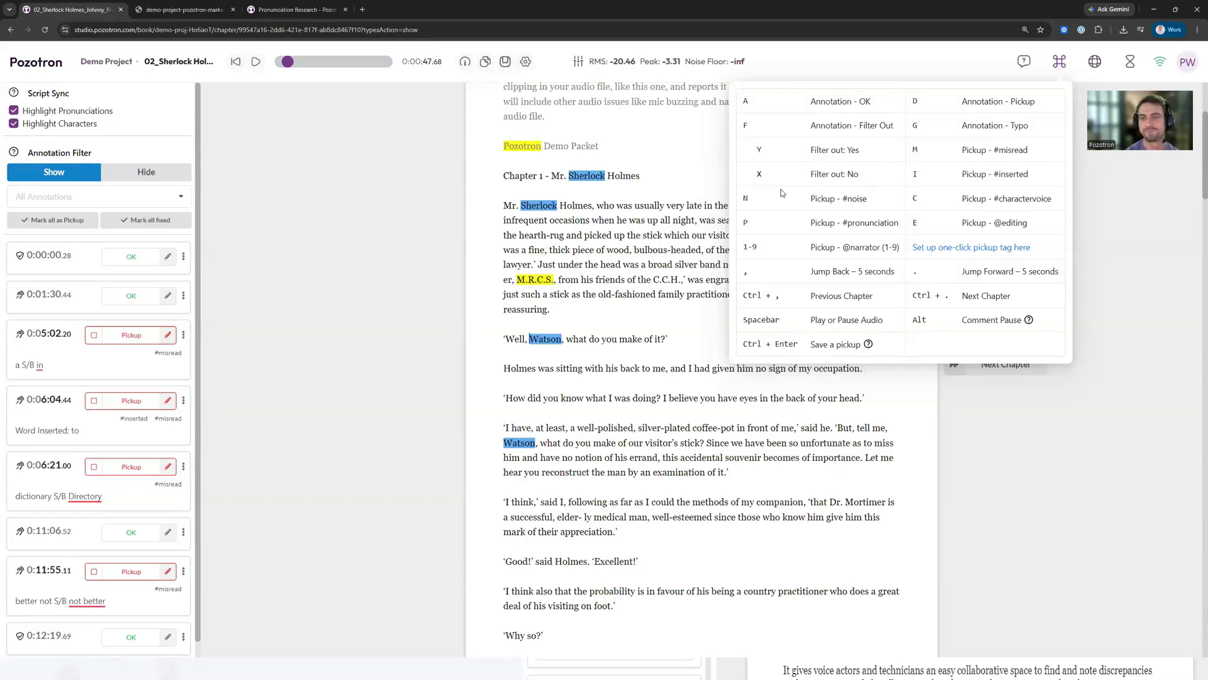
{"action": "left_click", "coordinate": [376, 263]}
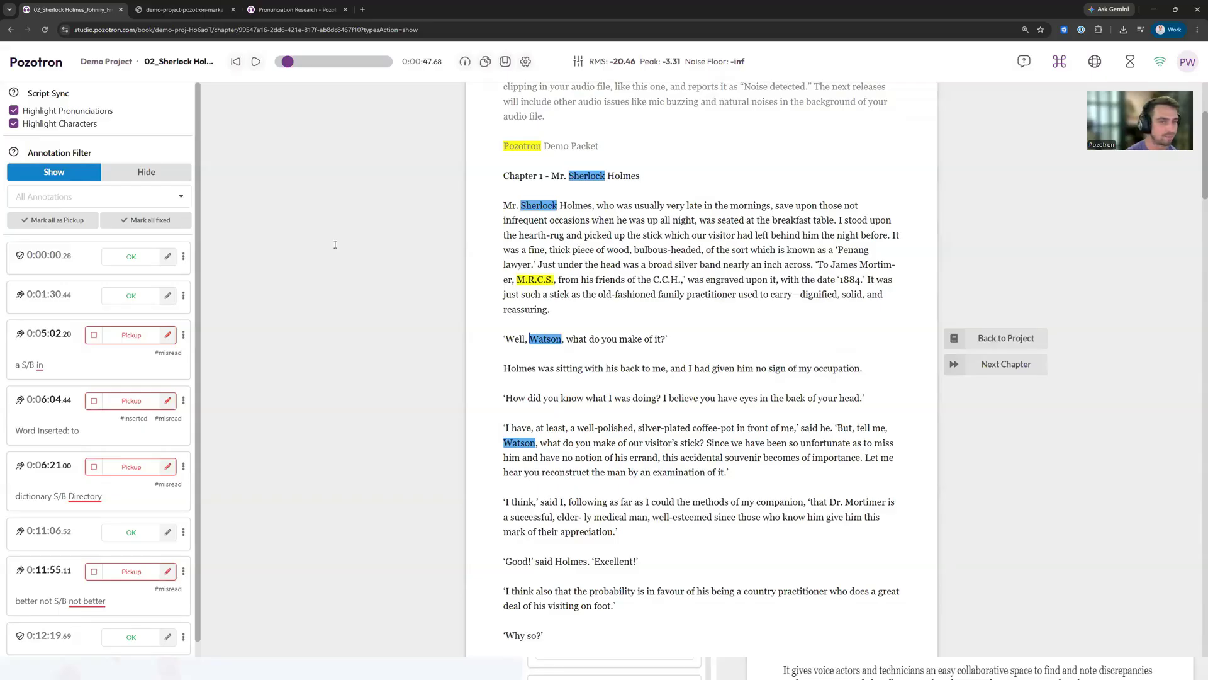
{"action": "left_click", "coordinate": [101, 63]}
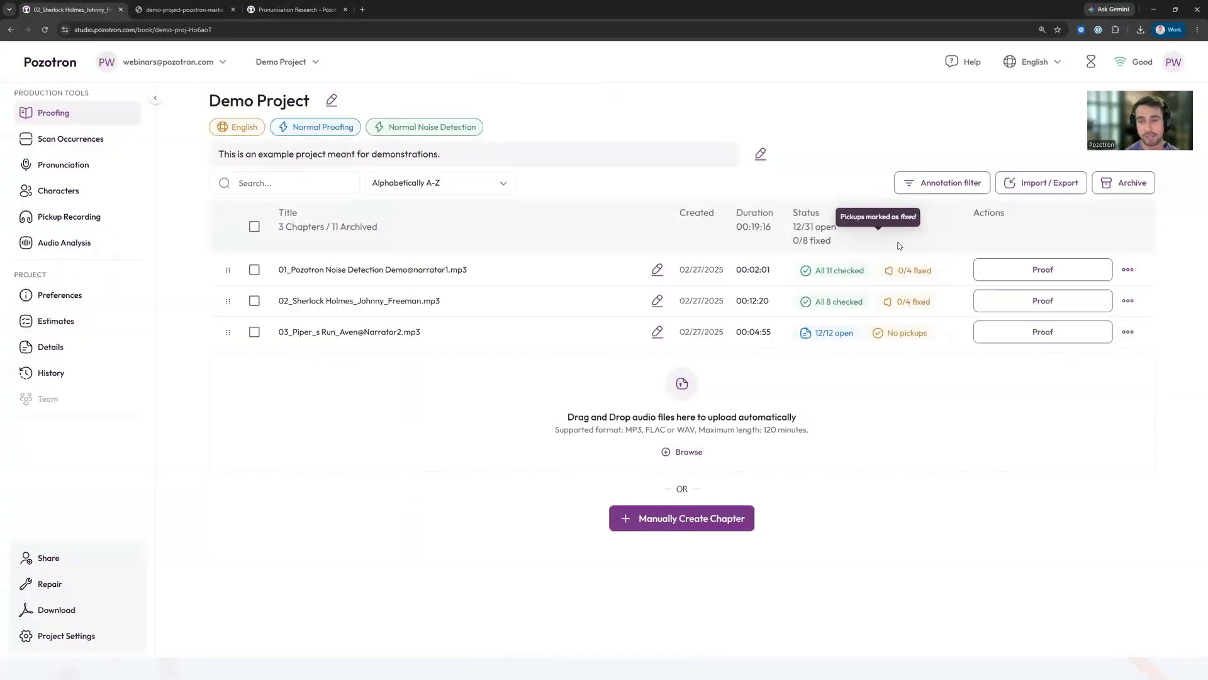
Export the project's Pickup Packet report
{"action": "left_click", "coordinate": [1036, 187]}
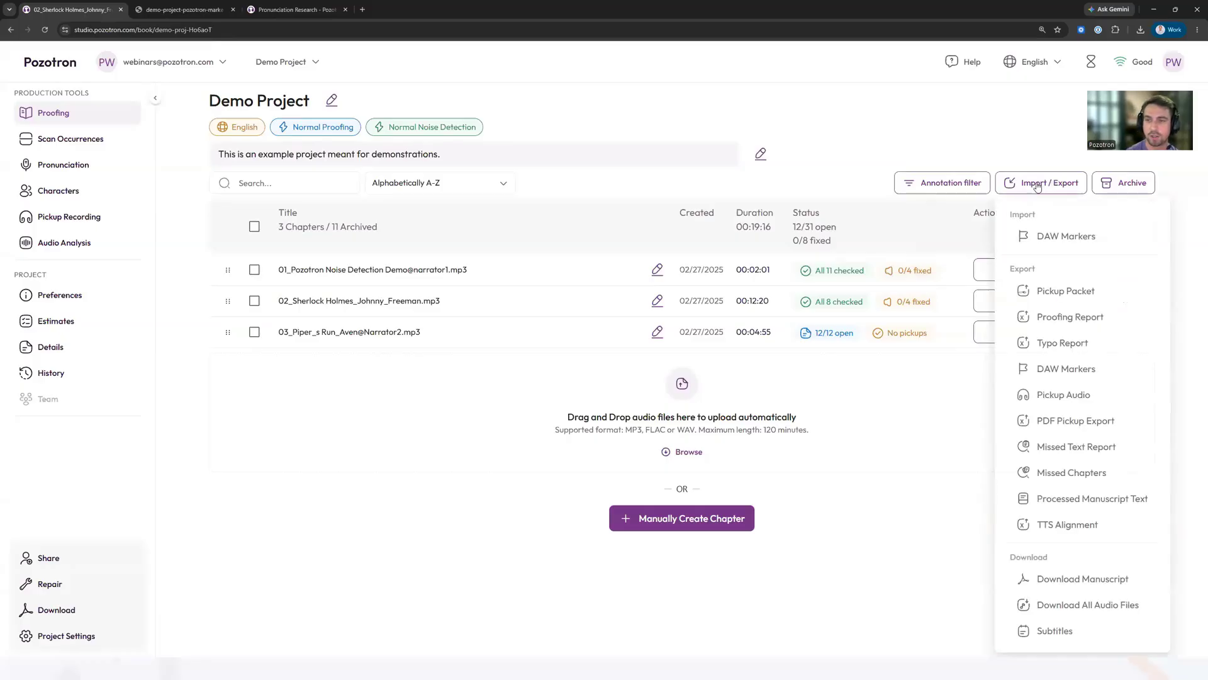
{"action": "left_click", "coordinate": [1070, 291]}
{"action": "left_click", "coordinate": [804, 529]}
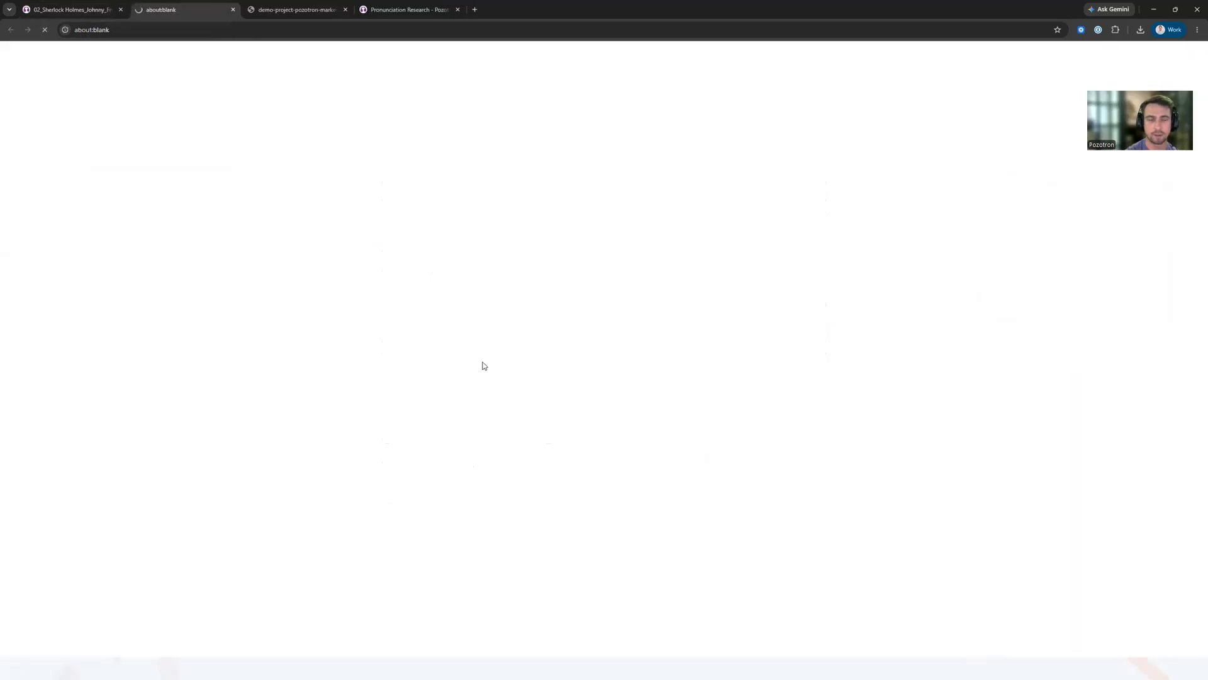
Review the Pickup Packet, collapsing chapter one's notes and examining note 5's text, timestamp and correction
{"action": "scroll", "coordinate": [254, 338], "scroll_direction": "down", "scroll_amount": 3}
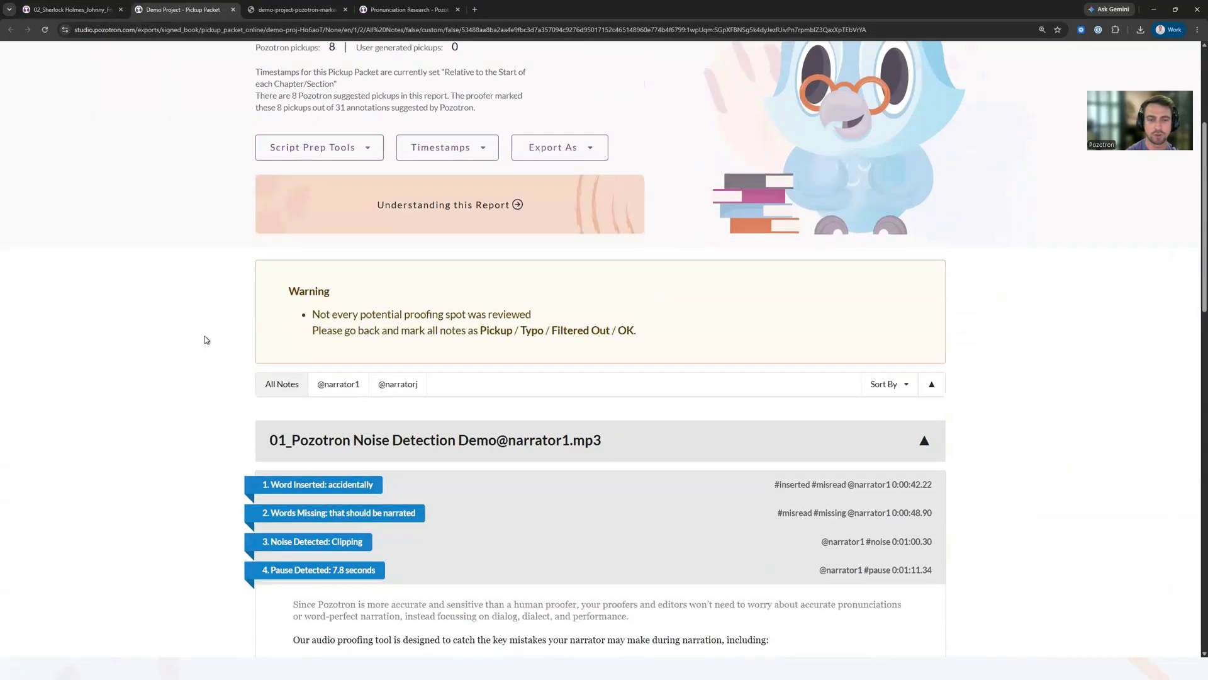
{"action": "scroll", "coordinate": [189, 345], "scroll_direction": "up", "scroll_amount": 3}
{"action": "scroll", "coordinate": [180, 343], "scroll_direction": "down", "scroll_amount": 2}
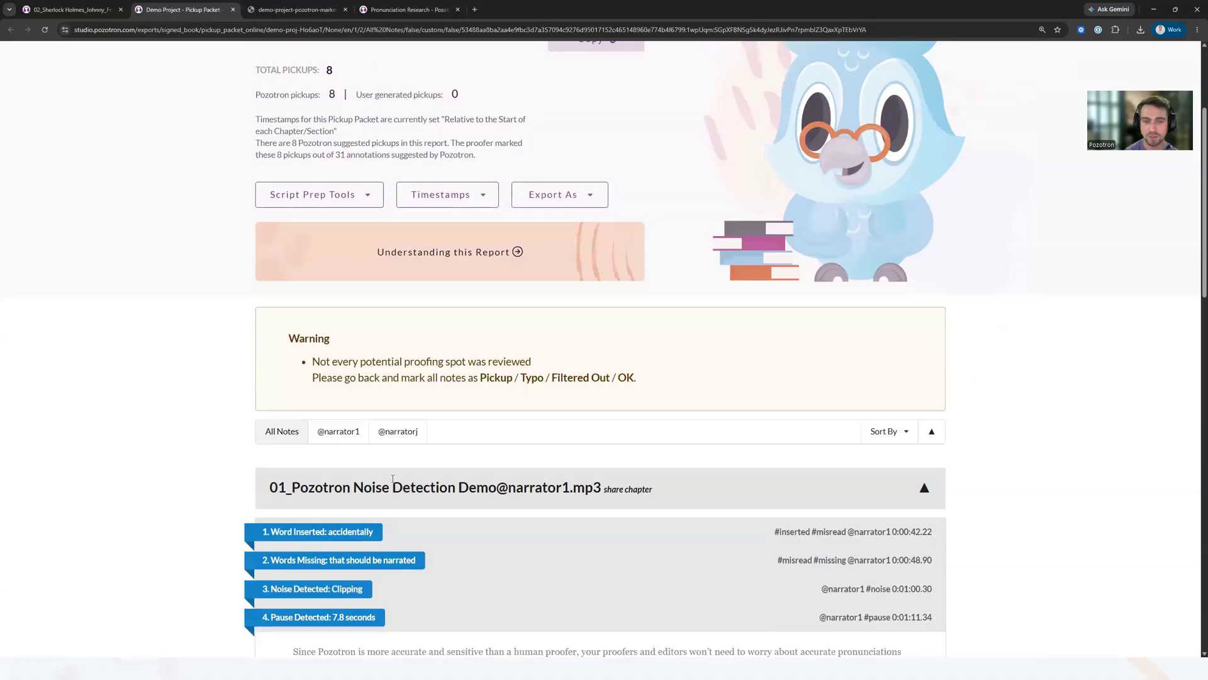
{"action": "scroll", "coordinate": [491, 487], "scroll_direction": "down", "scroll_amount": 5}
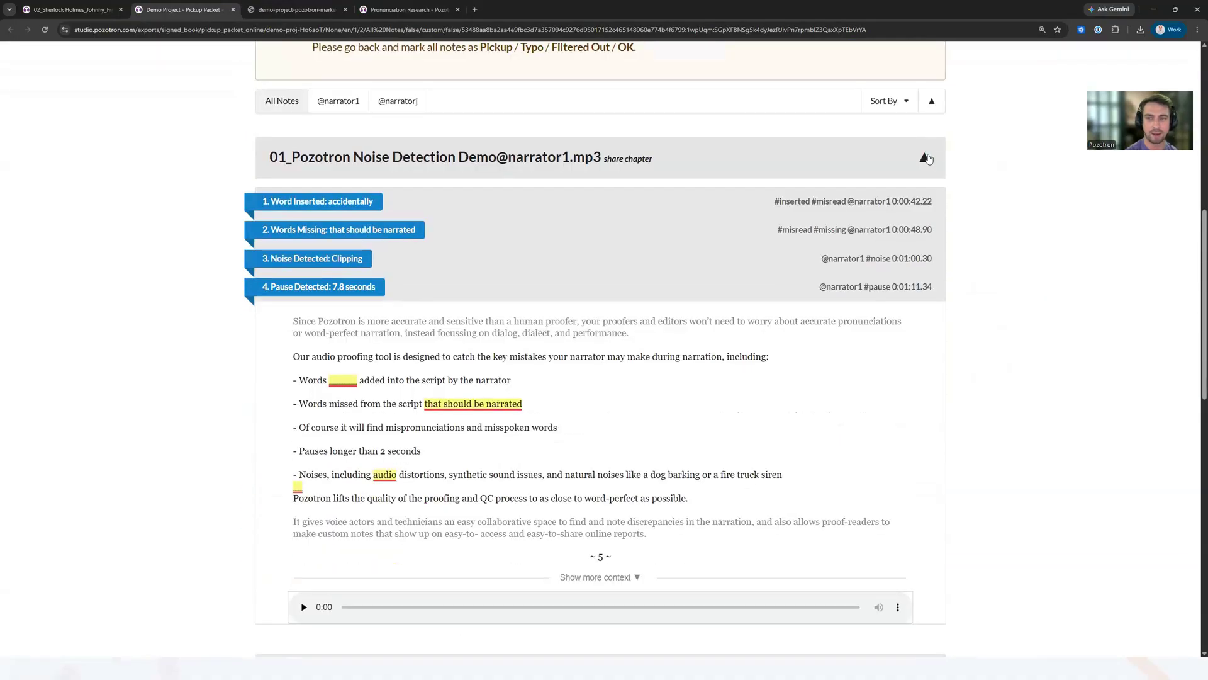
{"action": "left_click", "coordinate": [925, 158]}
{"action": "scroll", "coordinate": [504, 276], "scroll_direction": "down", "scroll_amount": 1}
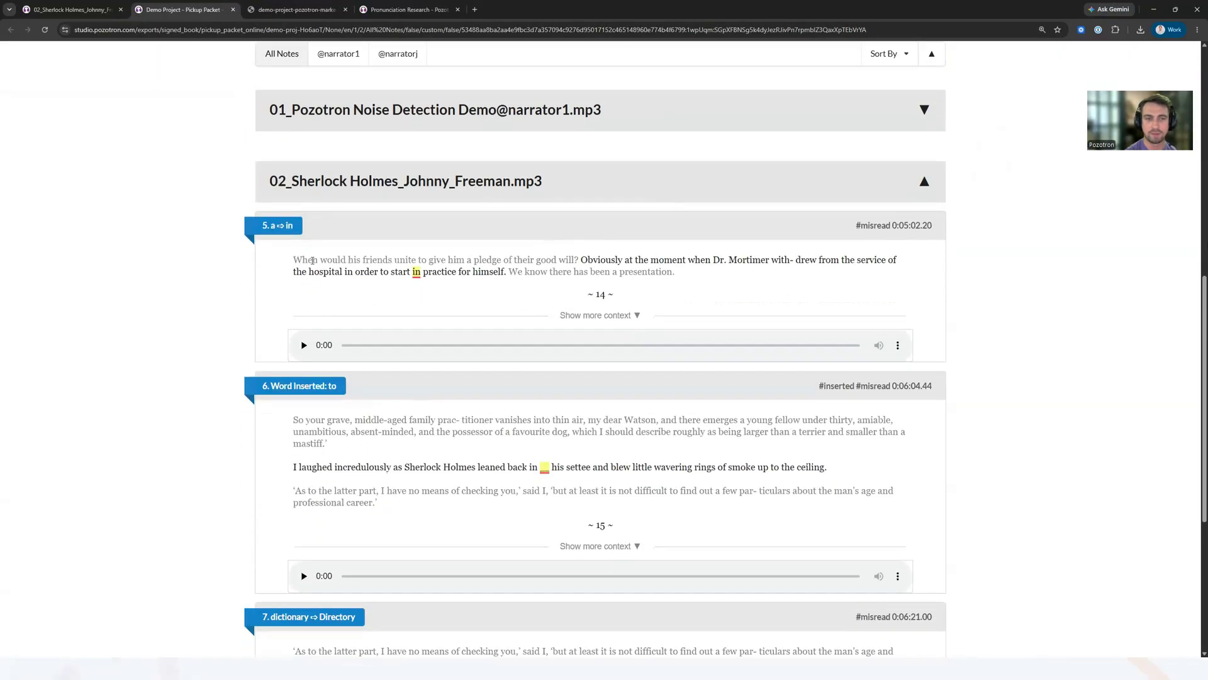
{"action": "left_click_drag", "start_coordinate": [582, 257], "coordinate": [537, 277]}
{"action": "left_click_drag", "start_coordinate": [898, 226], "coordinate": [935, 228]}
{"action": "left_click_drag", "start_coordinate": [270, 225], "coordinate": [300, 230]}
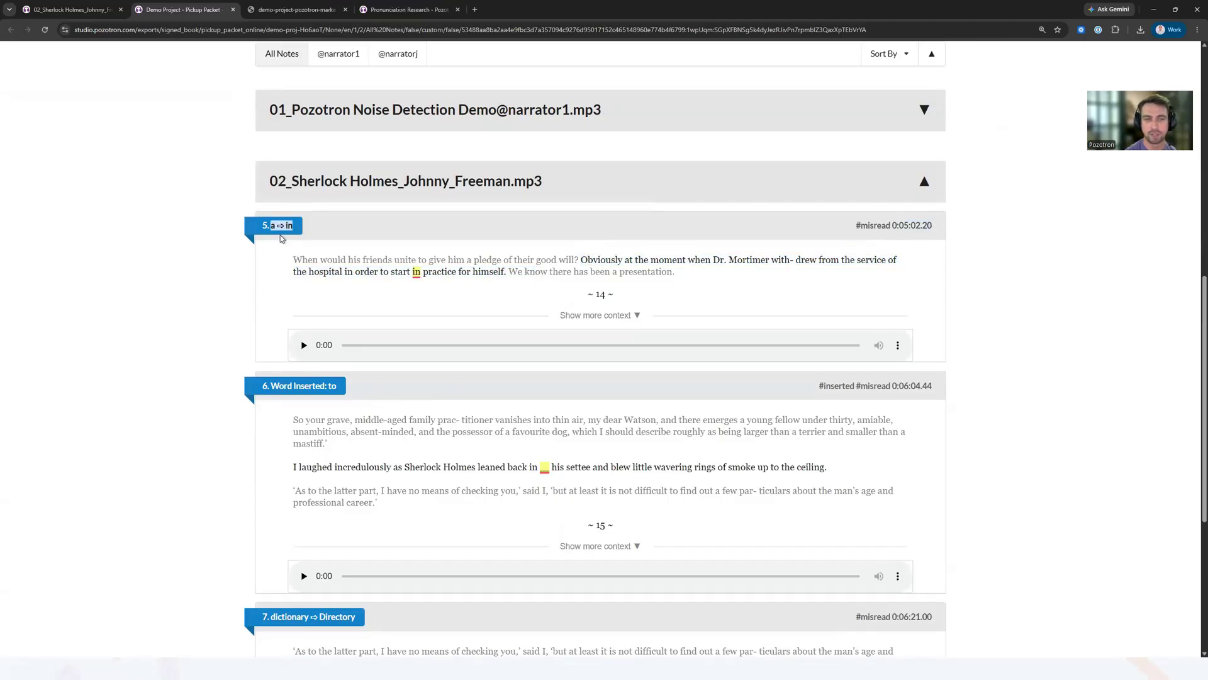
Scroll through the rest of the packet and return to the Demo Project proofing page
{"action": "scroll", "coordinate": [221, 323], "scroll_direction": "down", "scroll_amount": 2}
{"action": "scroll", "coordinate": [216, 338], "scroll_direction": "up", "scroll_amount": 4}
{"action": "scroll", "coordinate": [228, 323], "scroll_direction": "up", "scroll_amount": 2}
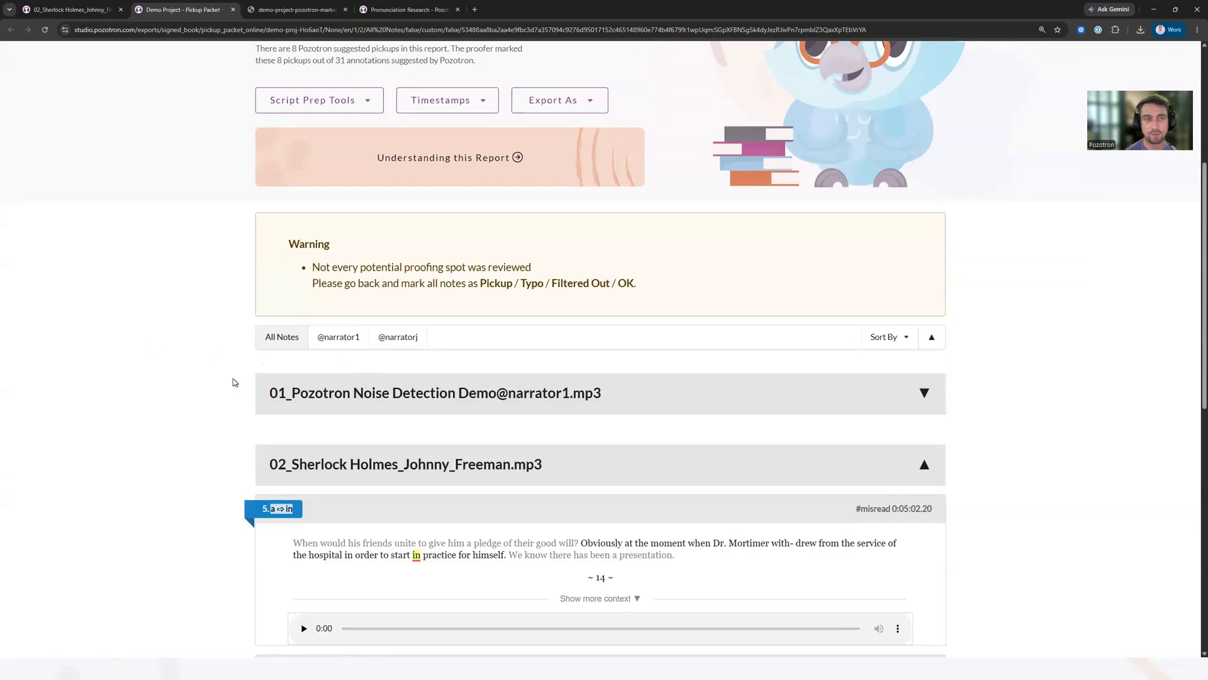
{"action": "scroll", "coordinate": [246, 278], "scroll_direction": "down", "scroll_amount": 2}
{"action": "scroll", "coordinate": [246, 277], "scroll_direction": "down", "scroll_amount": 1}
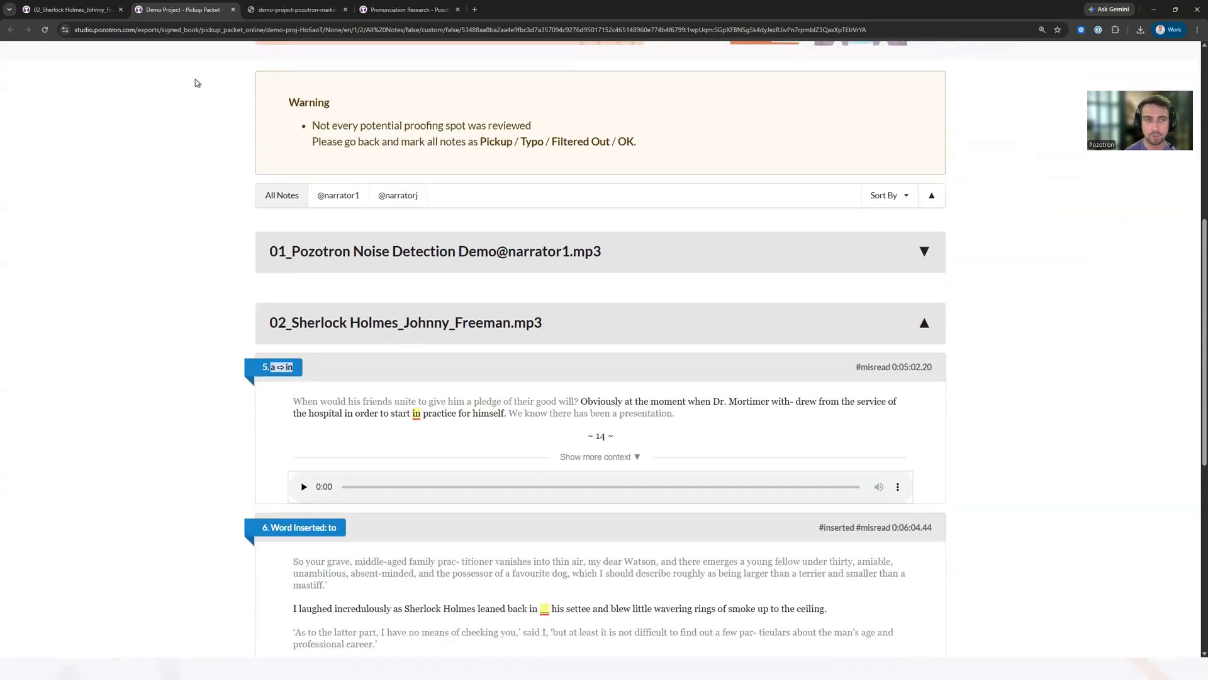
{"action": "left_click", "coordinate": [67, 13]}
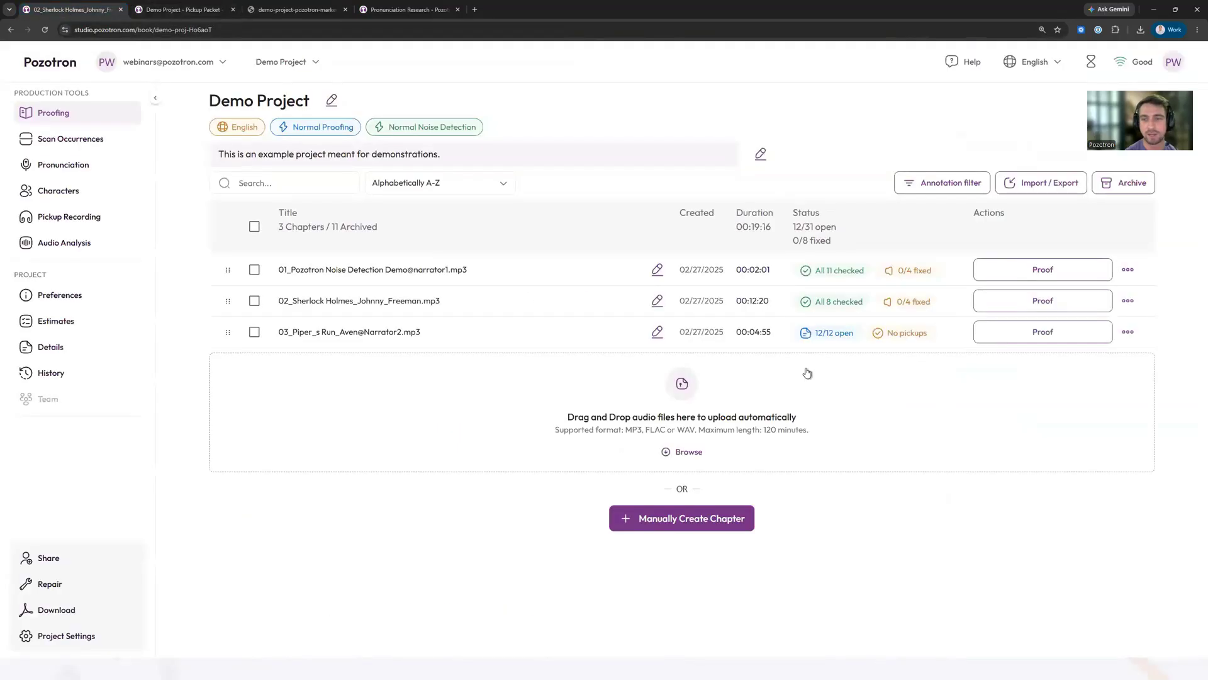
Export the pickups as DAW markers in Audacity format, downloading the markers zip
{"action": "left_click", "coordinate": [1018, 186]}
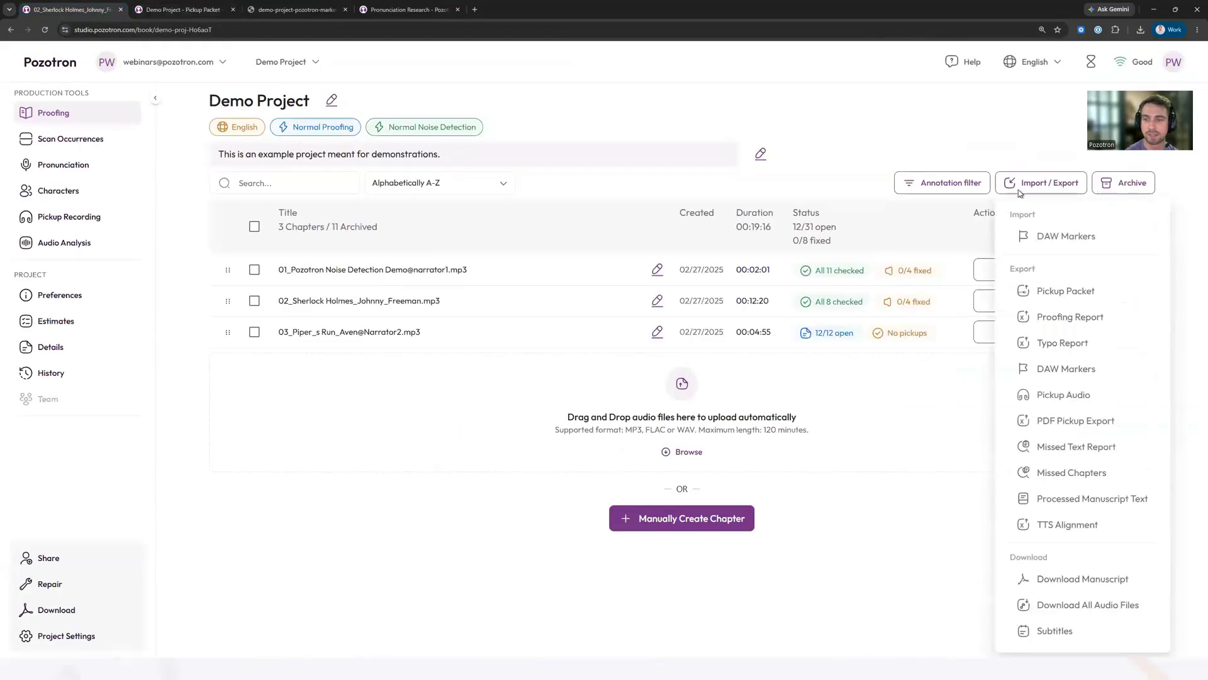
{"action": "left_click", "coordinate": [1077, 372]}
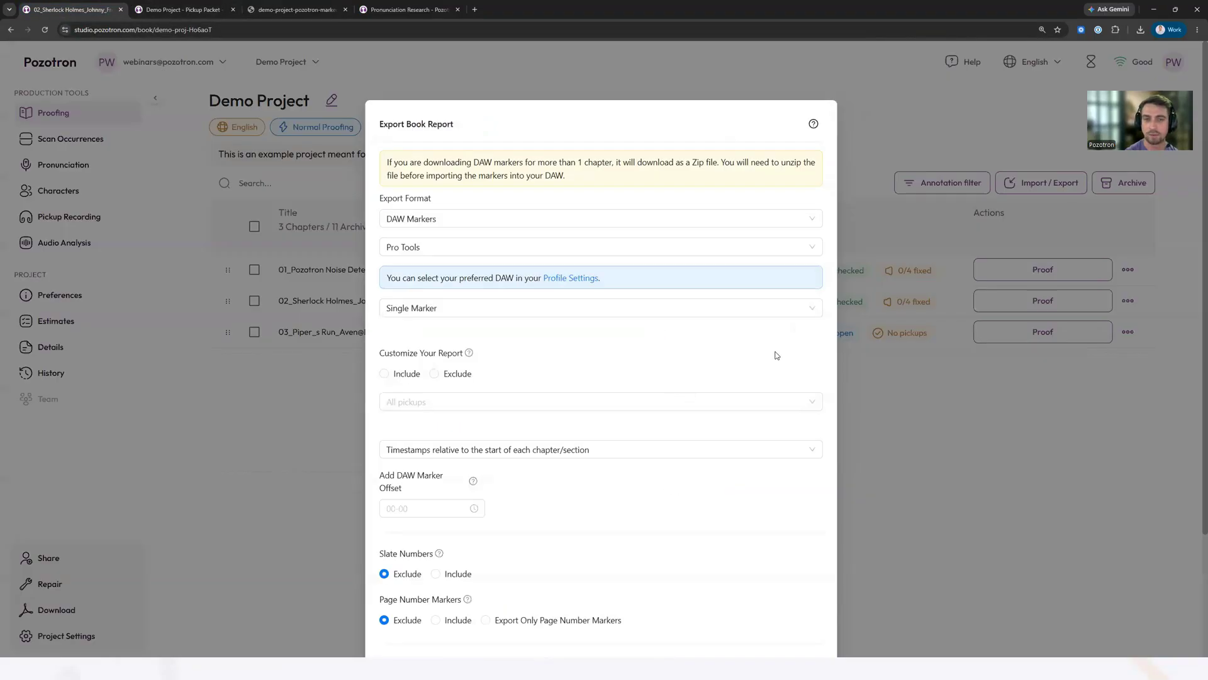
{"action": "left_click", "coordinate": [460, 249]}
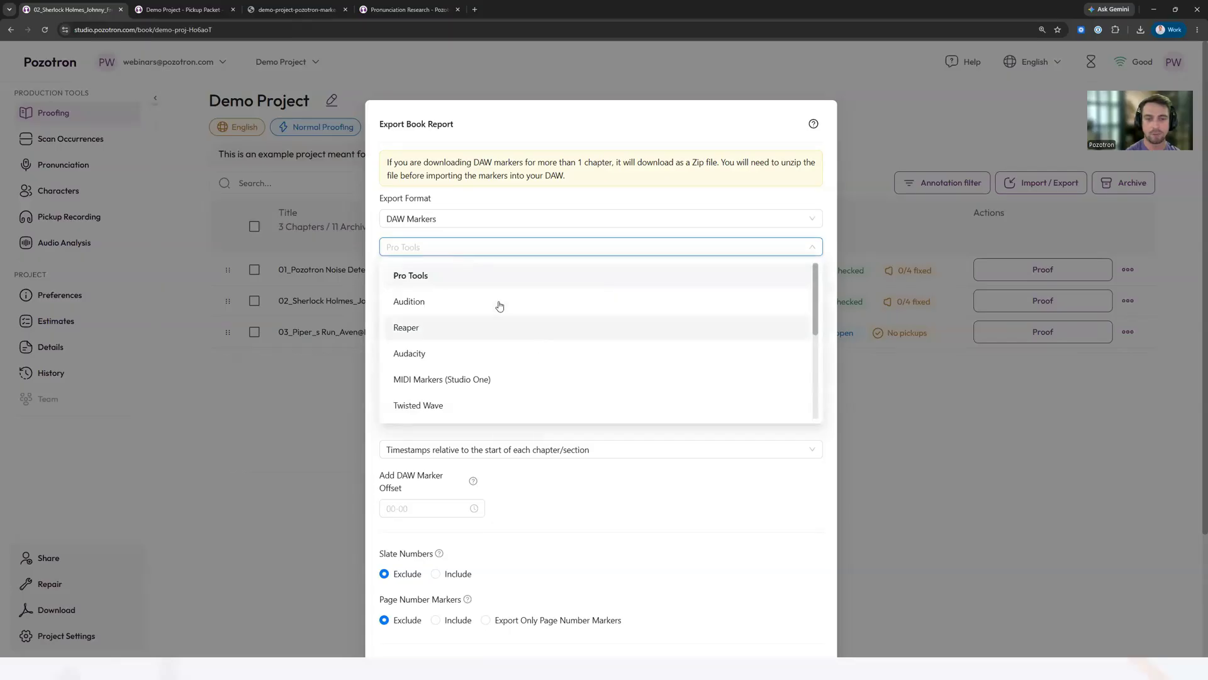
{"action": "scroll", "coordinate": [485, 352], "scroll_direction": "down", "scroll_amount": 1}
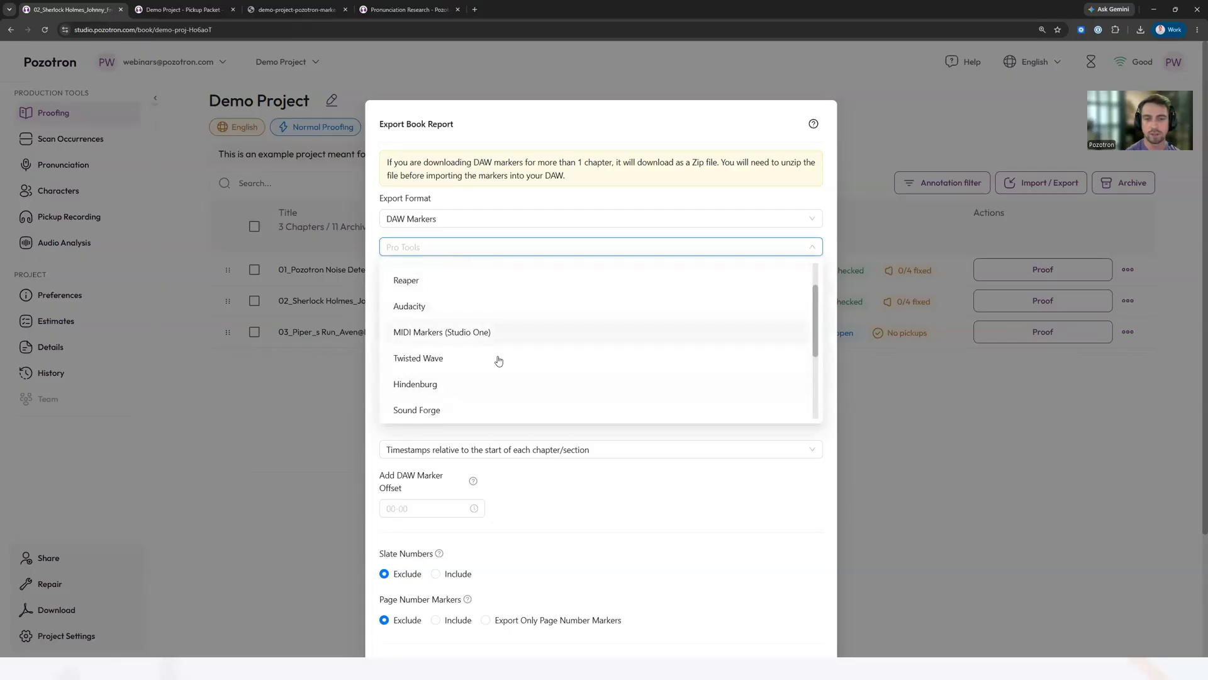
{"action": "scroll", "coordinate": [485, 333], "scroll_direction": "up", "scroll_amount": 1}
{"action": "left_click", "coordinate": [481, 356]}
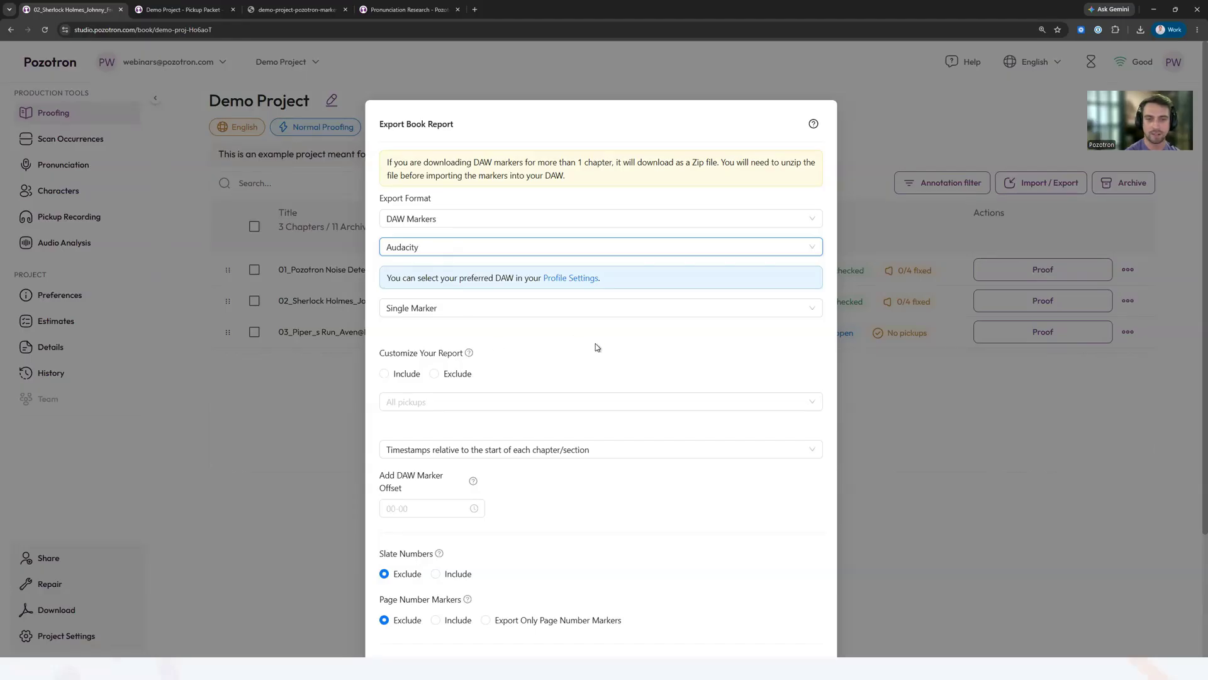
{"action": "scroll", "coordinate": [701, 397], "scroll_direction": "down", "scroll_amount": 3}
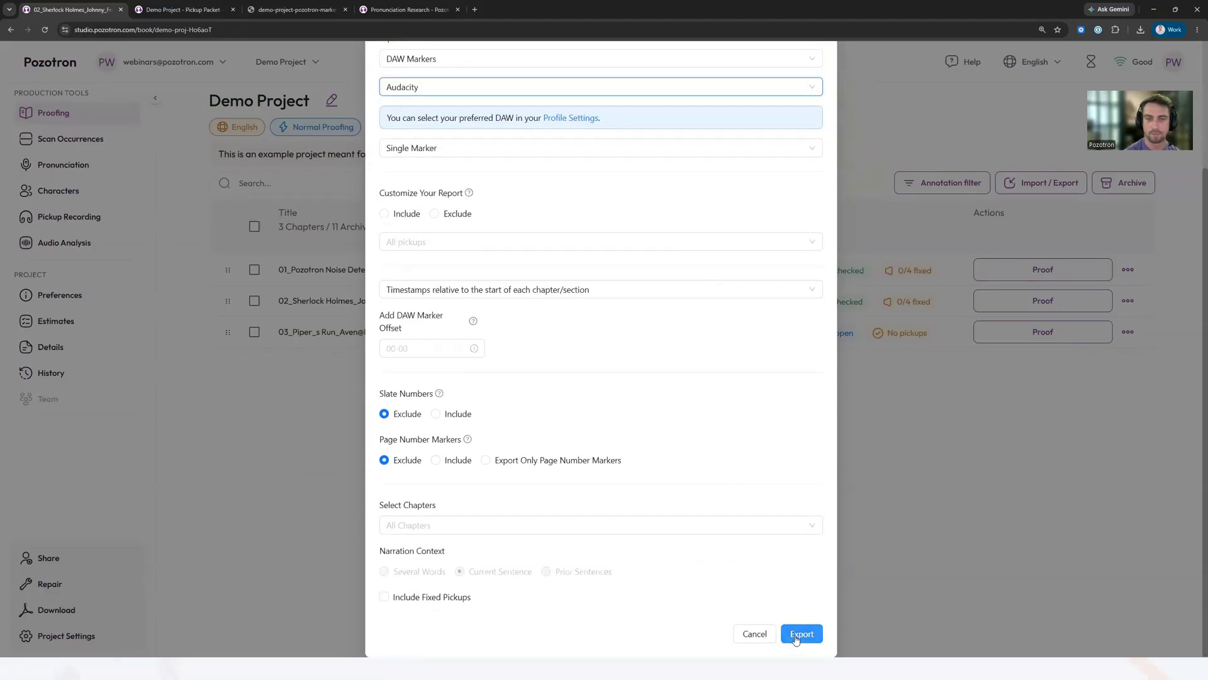
{"action": "left_click", "coordinate": [800, 633]}
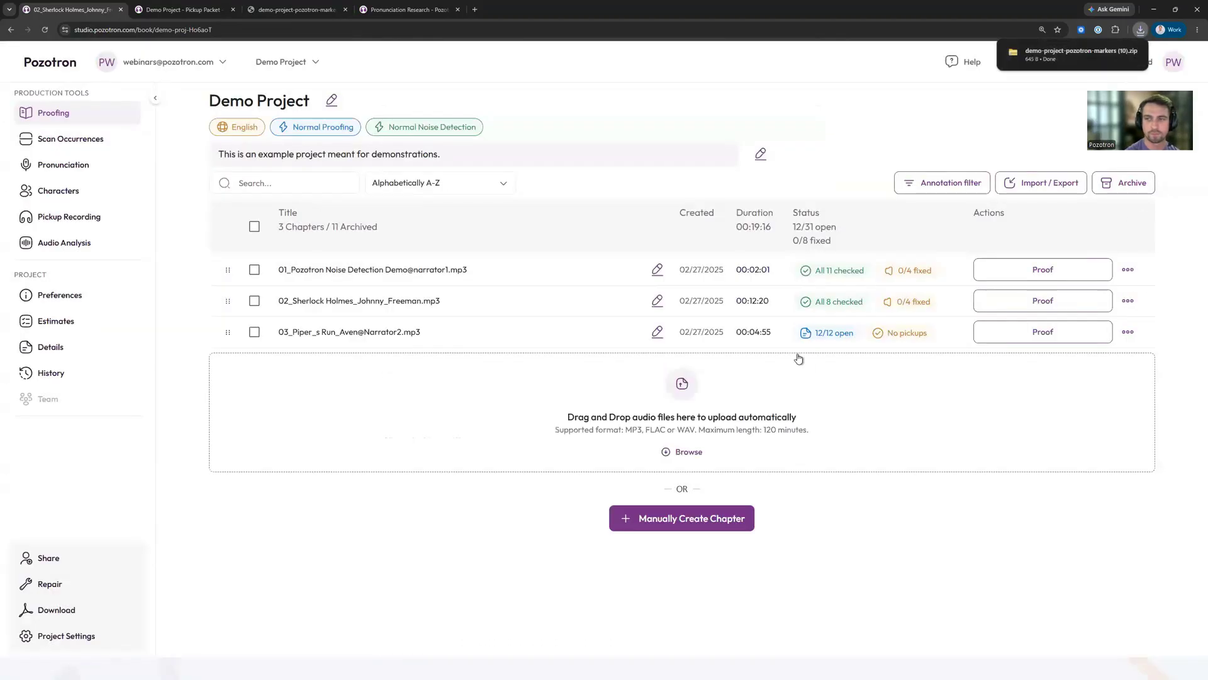
Open demo-project-pozotron-markers (10).zip to see its two chapter text files, then minimize it
{"action": "left_click", "coordinate": [1050, 56]}
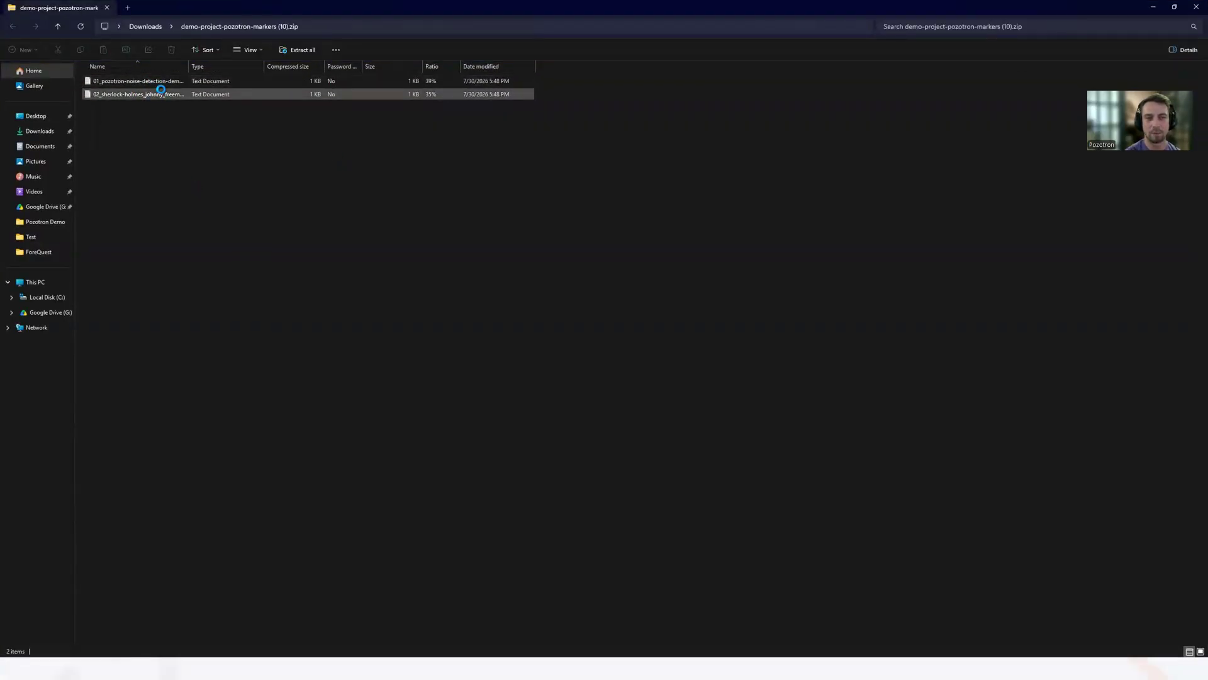
{"action": "left_click", "coordinate": [1153, 7]}
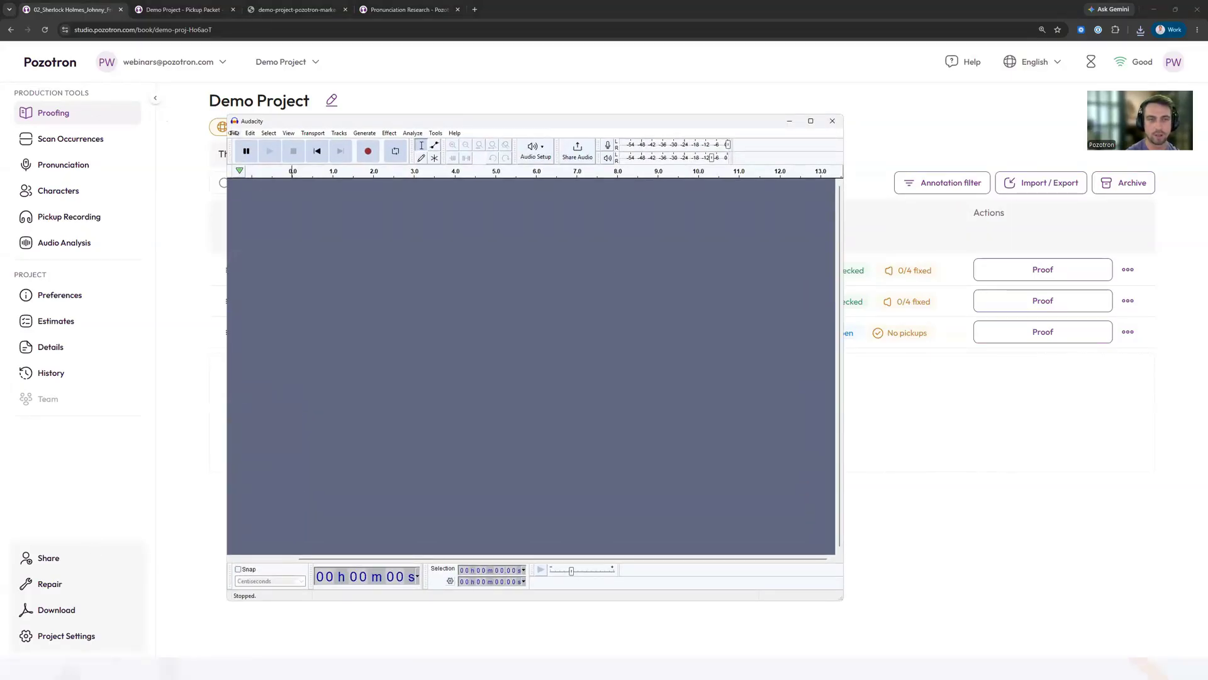
Open the recent Sherlock Holmes chapter recording in Audacity
{"action": "left_click", "coordinate": [234, 132]}
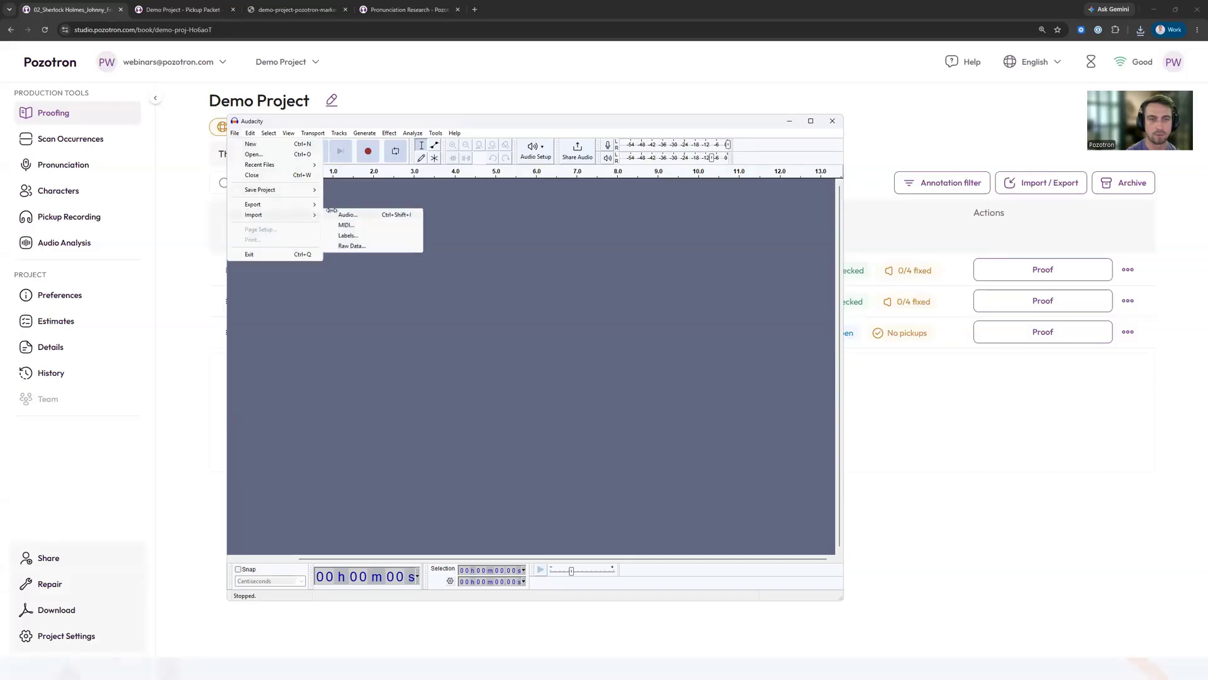
{"action": "mouse_move", "coordinate": [275, 165]}
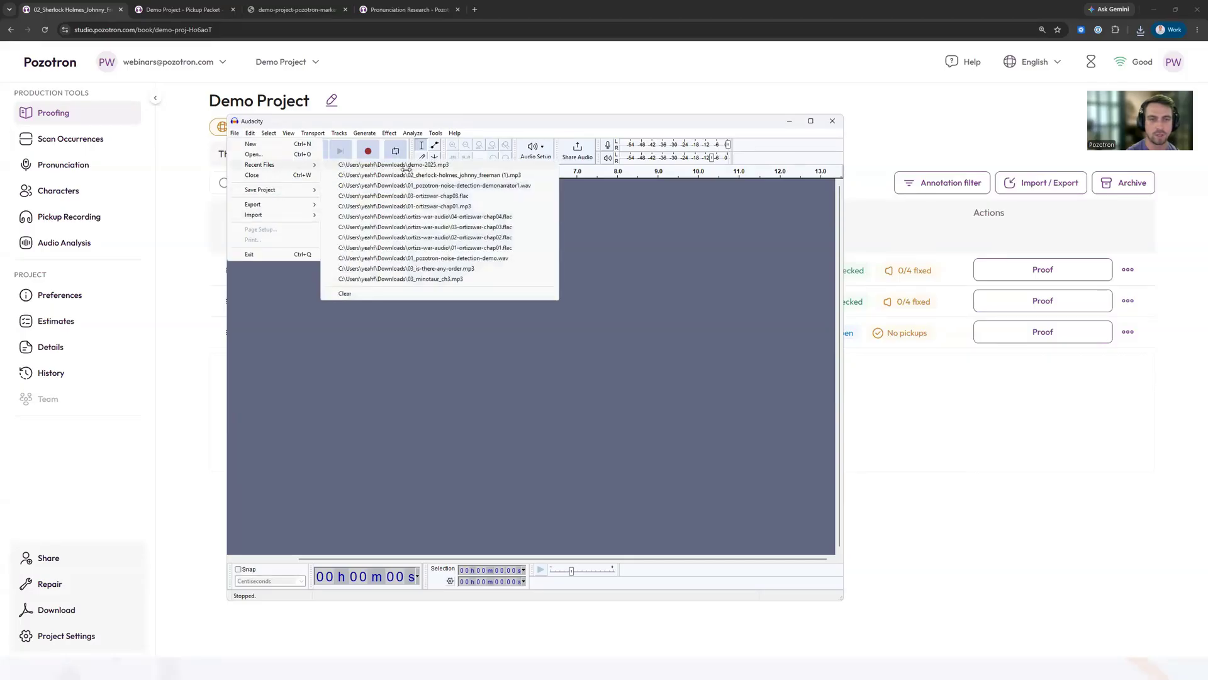
{"action": "left_click", "coordinate": [421, 174]}
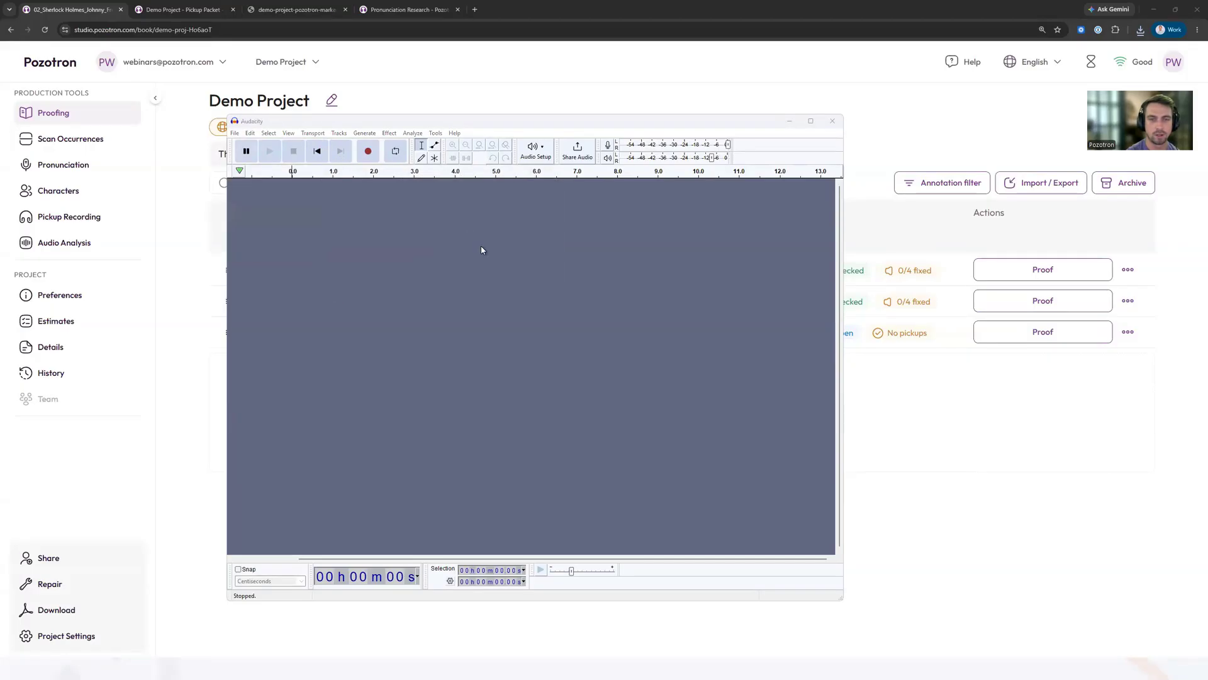
Extract the markers zip to its suggested folder
{"action": "left_click", "coordinate": [234, 133]}
{"action": "left_click", "coordinate": [609, 668]}
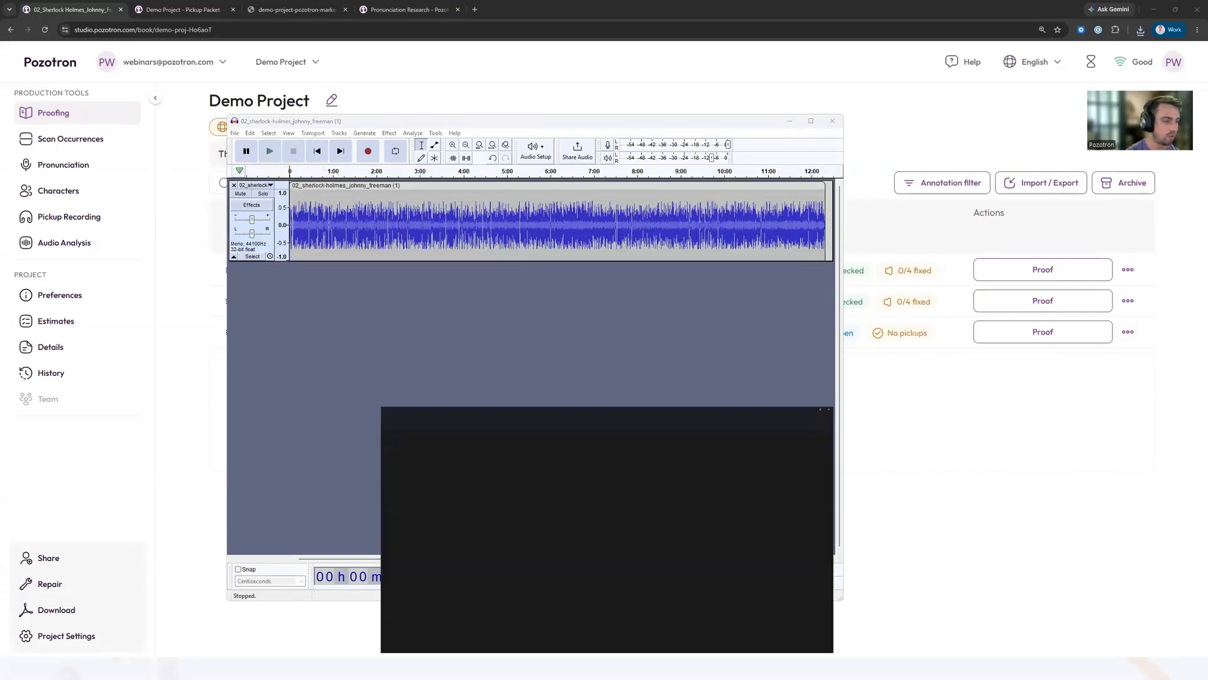
{"action": "left_click", "coordinate": [302, 51]}
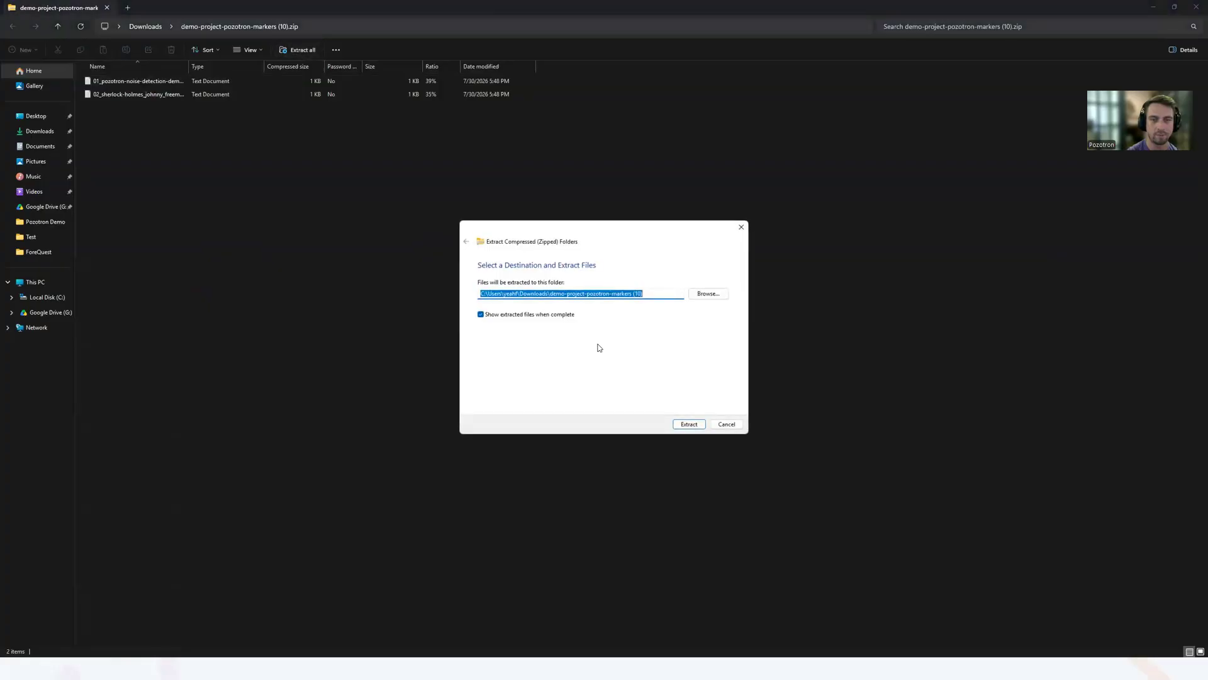
{"action": "left_click", "coordinate": [686, 426]}
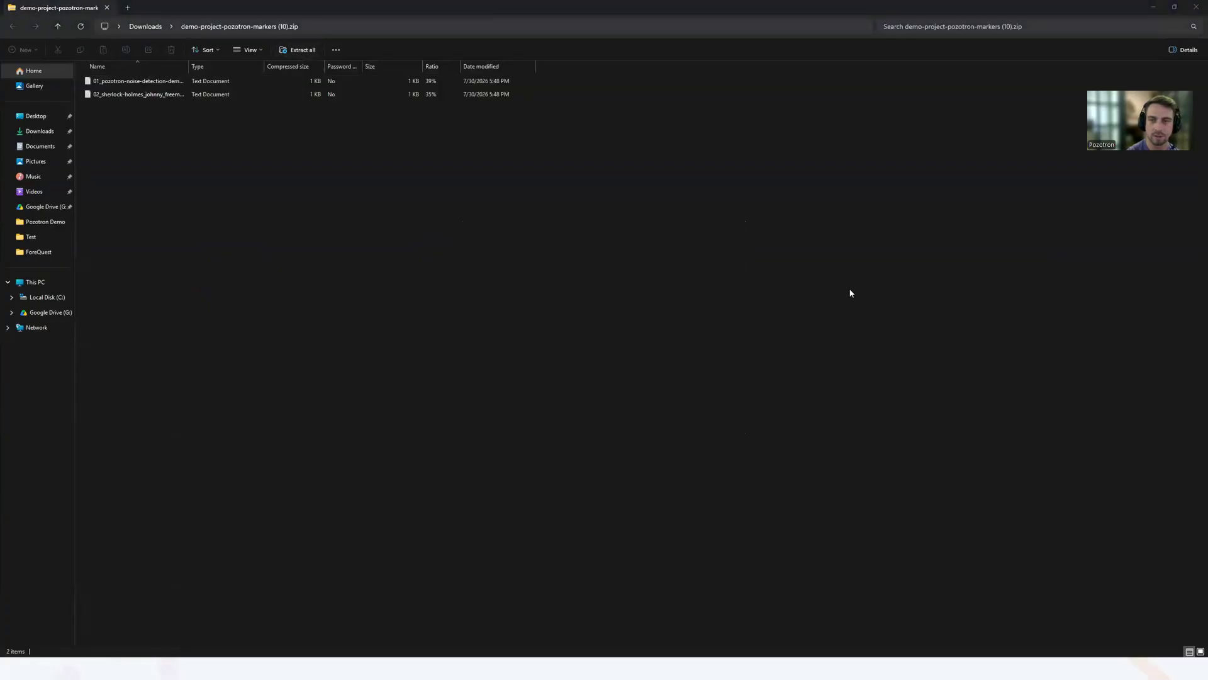
{"action": "left_click", "coordinate": [1193, 10]}
{"action": "left_click", "coordinate": [235, 135]}
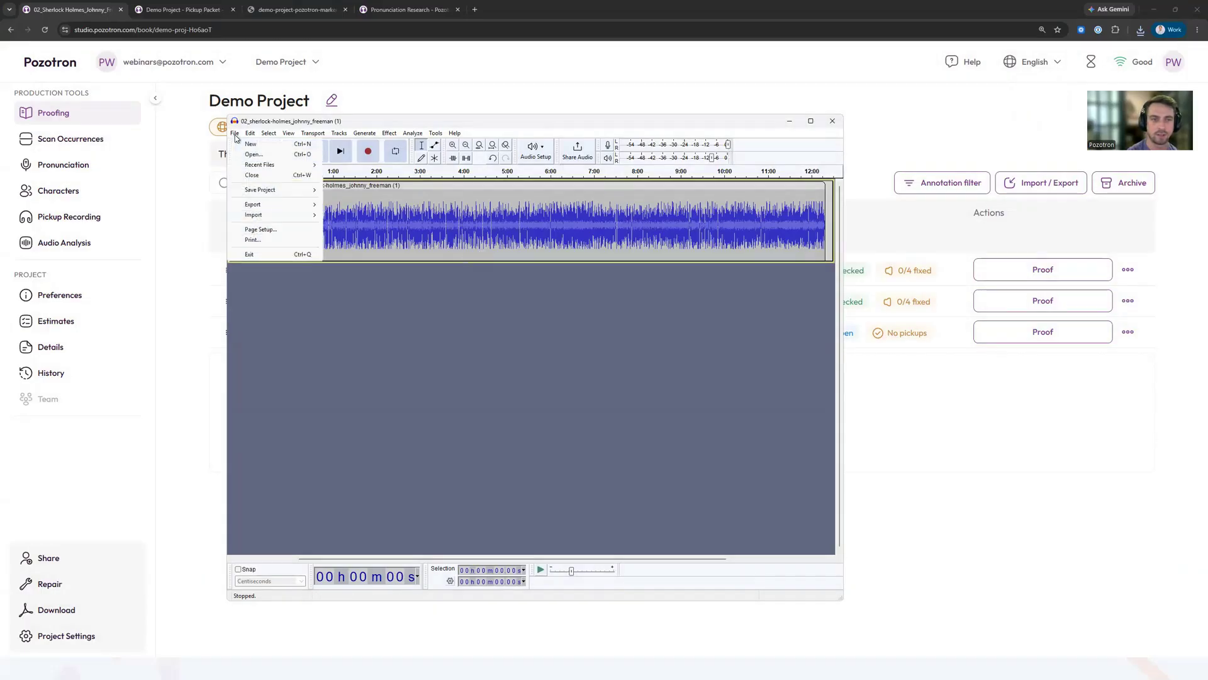
{"action": "mouse_move", "coordinate": [263, 215]}
{"action": "left_click", "coordinate": [347, 236]}
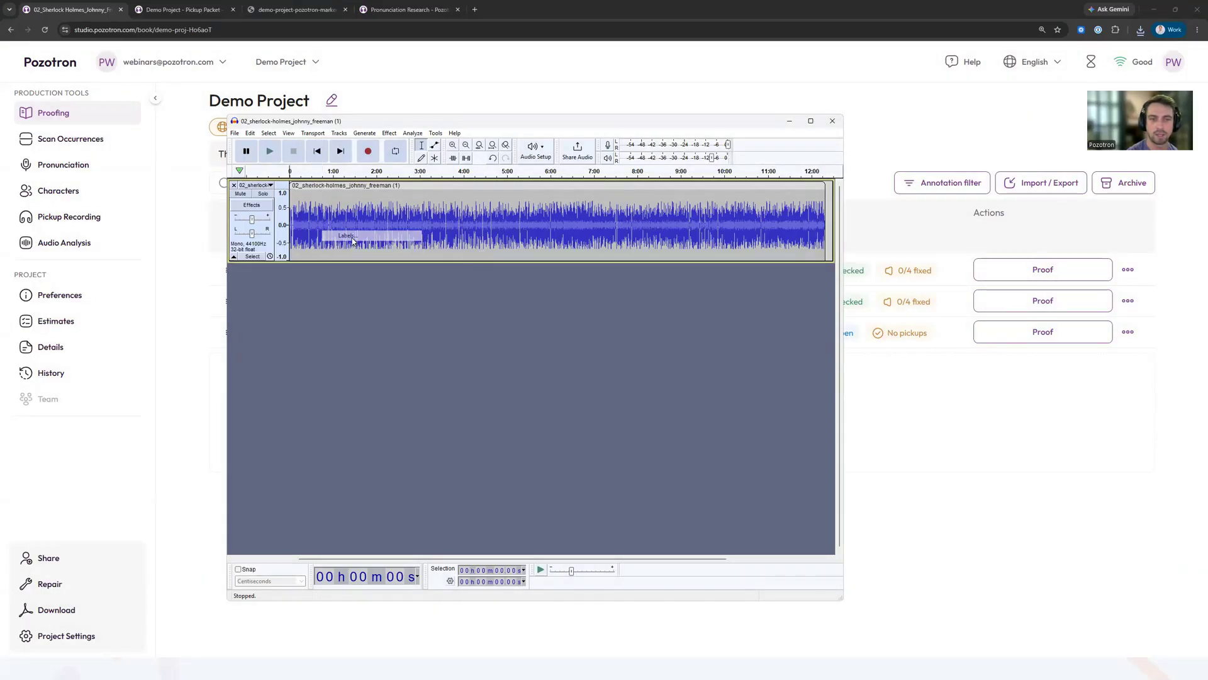
{"action": "double_click", "coordinate": [343, 196]}
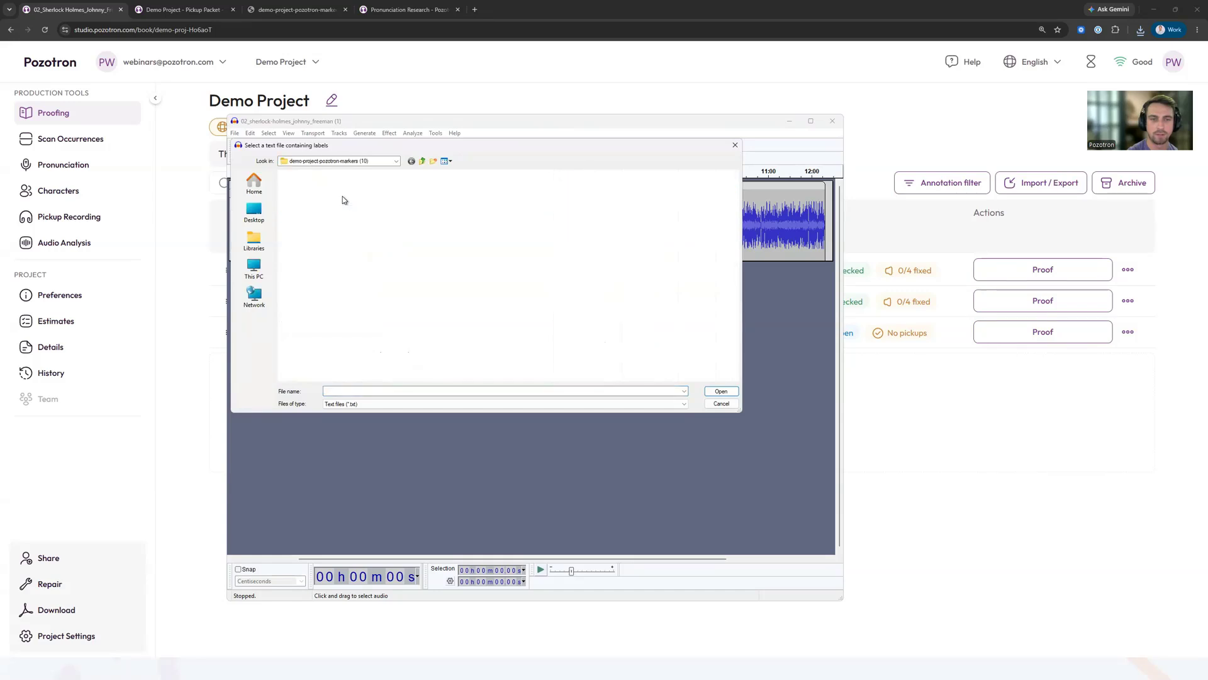
{"action": "left_click", "coordinate": [346, 206]}
{"action": "double_click", "coordinate": [346, 206]}
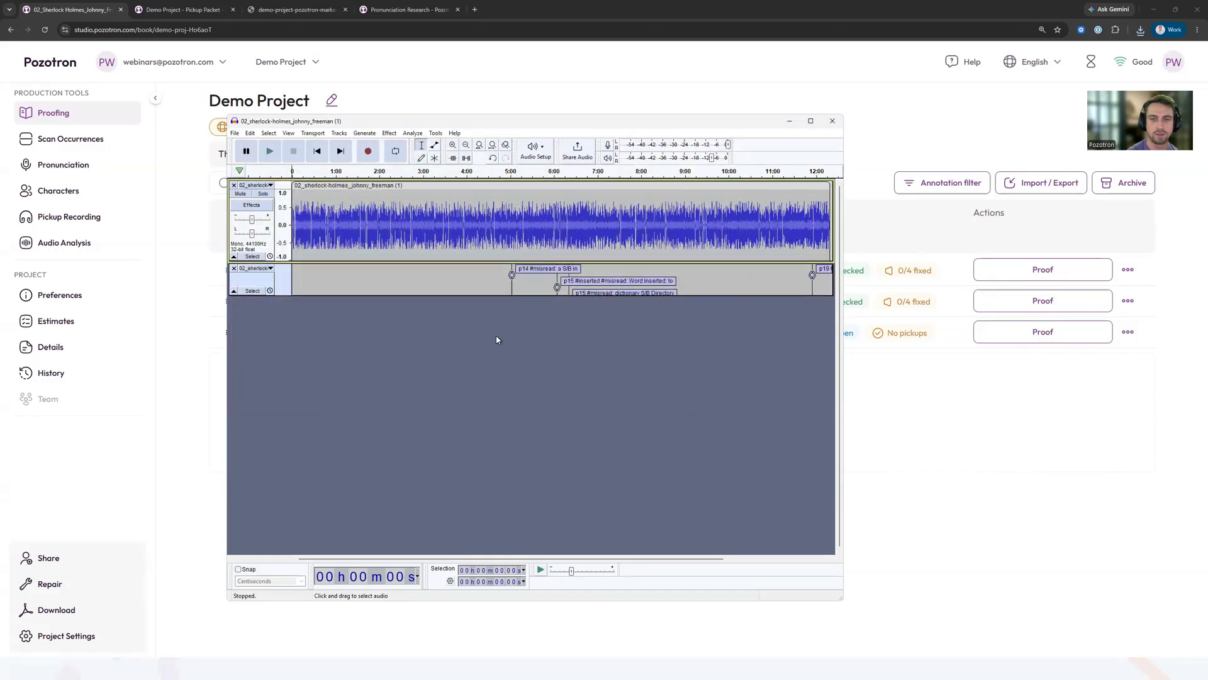
{"action": "left_click_drag", "start_coordinate": [479, 357], "coordinate": [479, 417]}
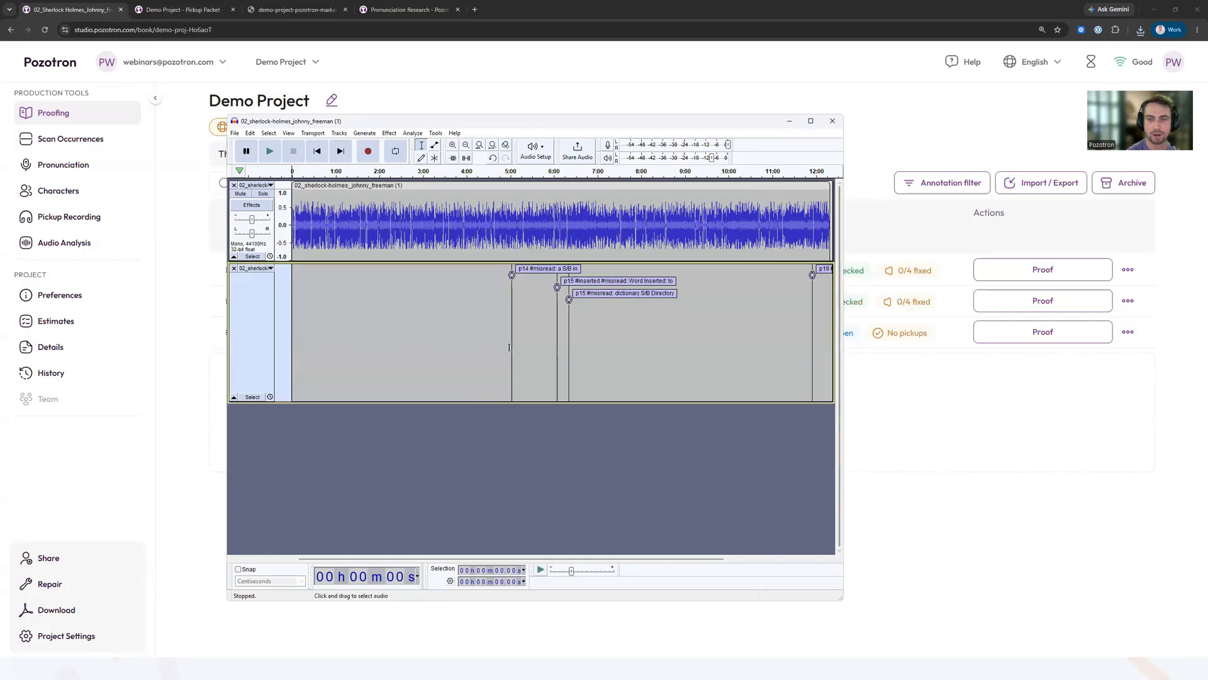
{"action": "left_click_drag", "start_coordinate": [508, 345], "coordinate": [515, 345]}
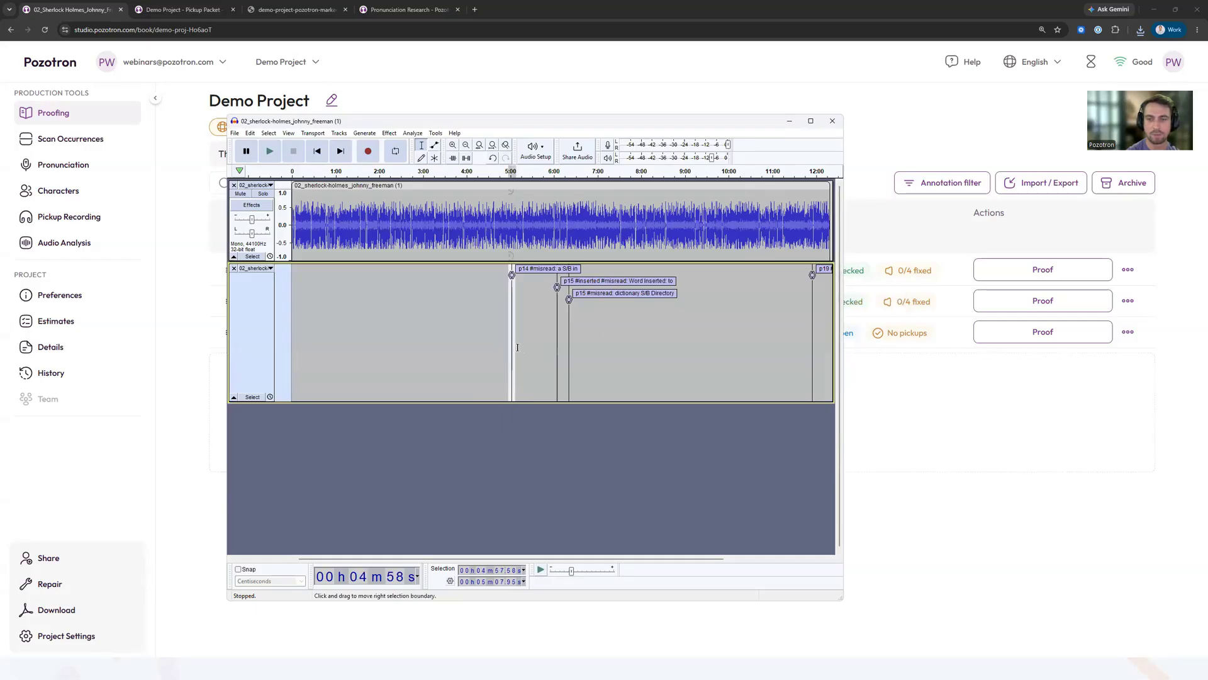
{"action": "left_click", "coordinate": [652, 347]}
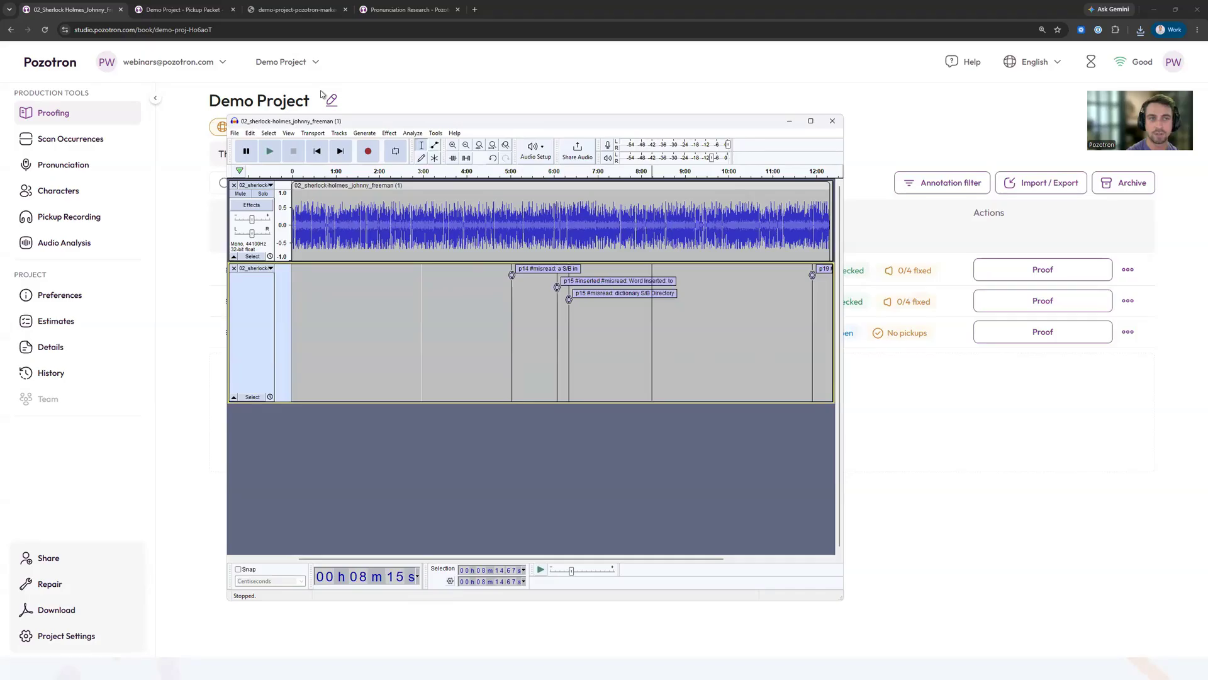
Split the Pickup Packet into its own window placed beside Audacity
{"action": "left_click", "coordinate": [186, 11]}
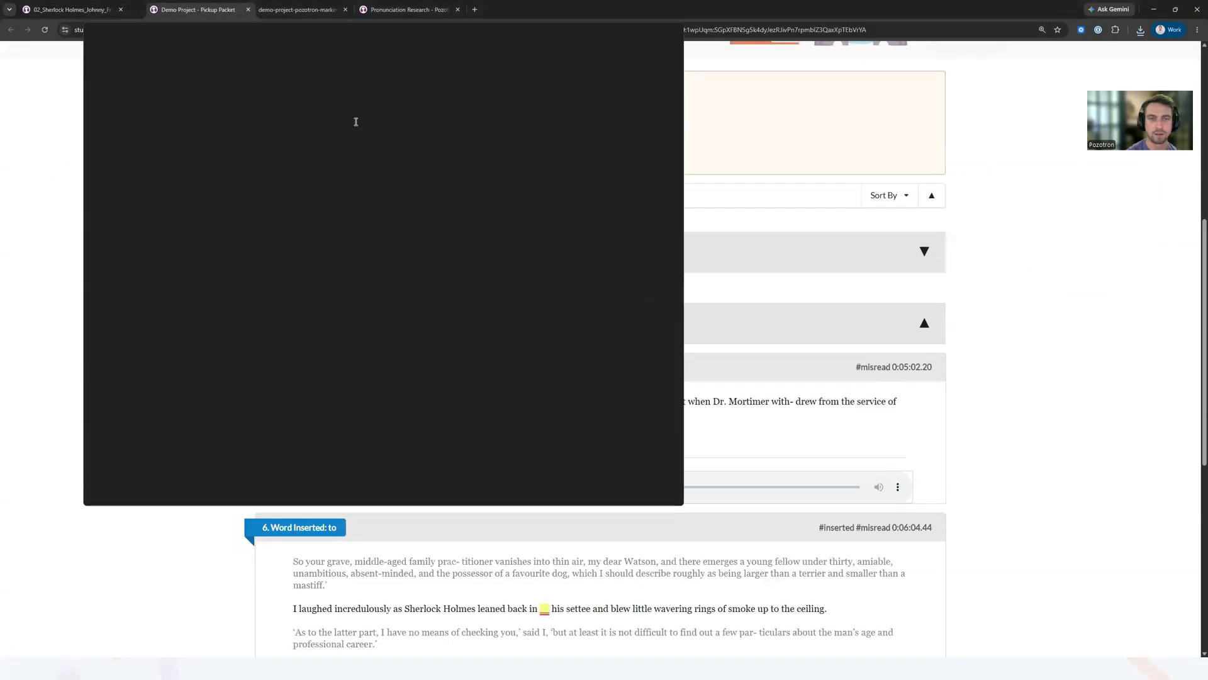
{"action": "left_click_drag", "start_coordinate": [356, 122], "coordinate": [518, 38]}
{"action": "left_click", "coordinate": [997, 158]}
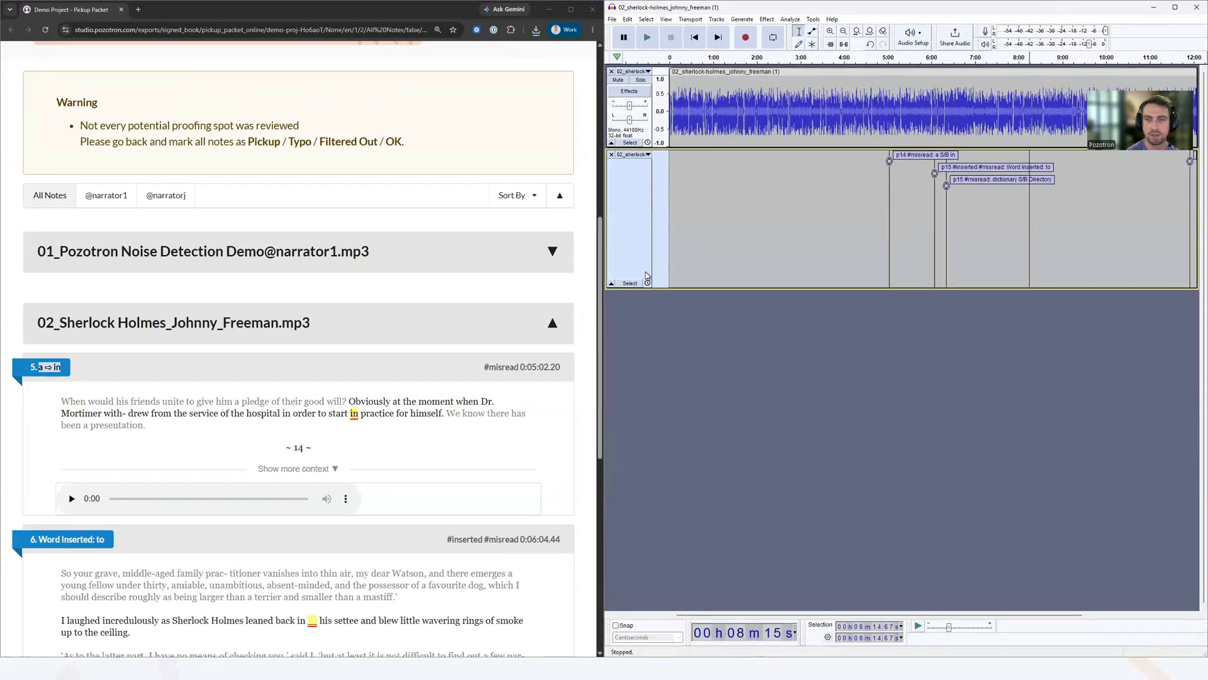
Select the audio around the first marker, then bring back the Demo Project chapter list
{"action": "scroll", "coordinate": [315, 378], "scroll_direction": "down", "scroll_amount": 1}
{"action": "left_click_drag", "start_coordinate": [348, 307], "coordinate": [442, 319]}
{"action": "left_click_drag", "start_coordinate": [879, 283], "coordinate": [900, 283]}
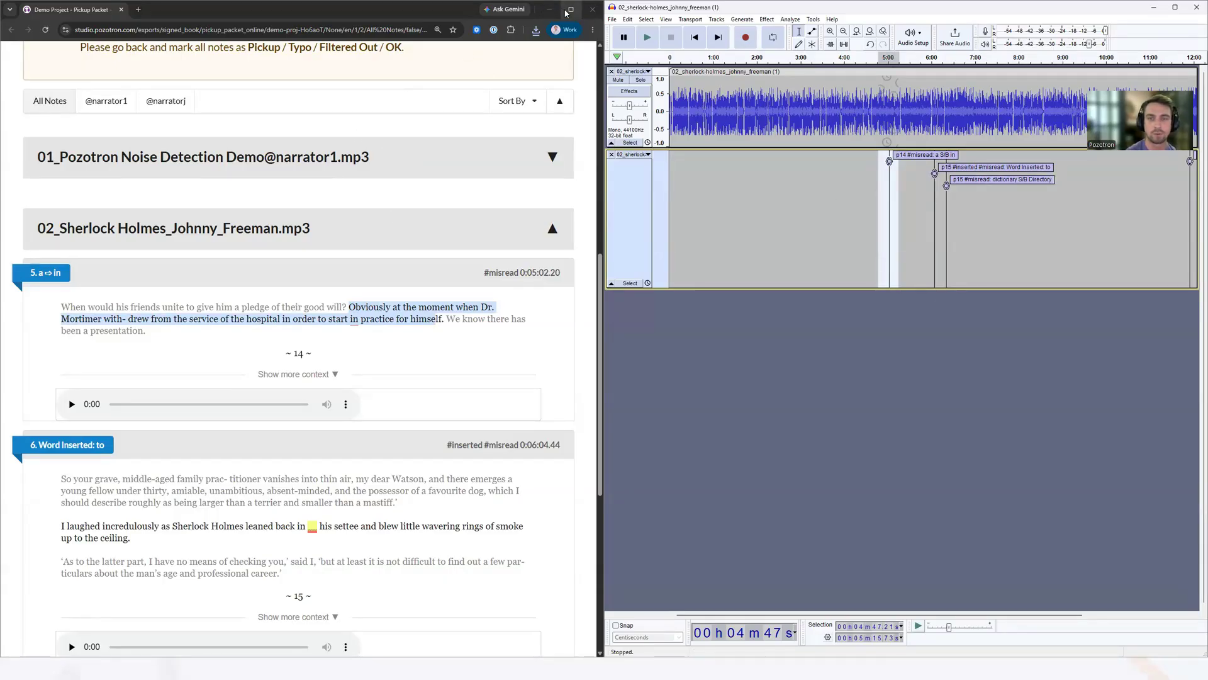
{"action": "mouse_move", "coordinate": [565, 13]}
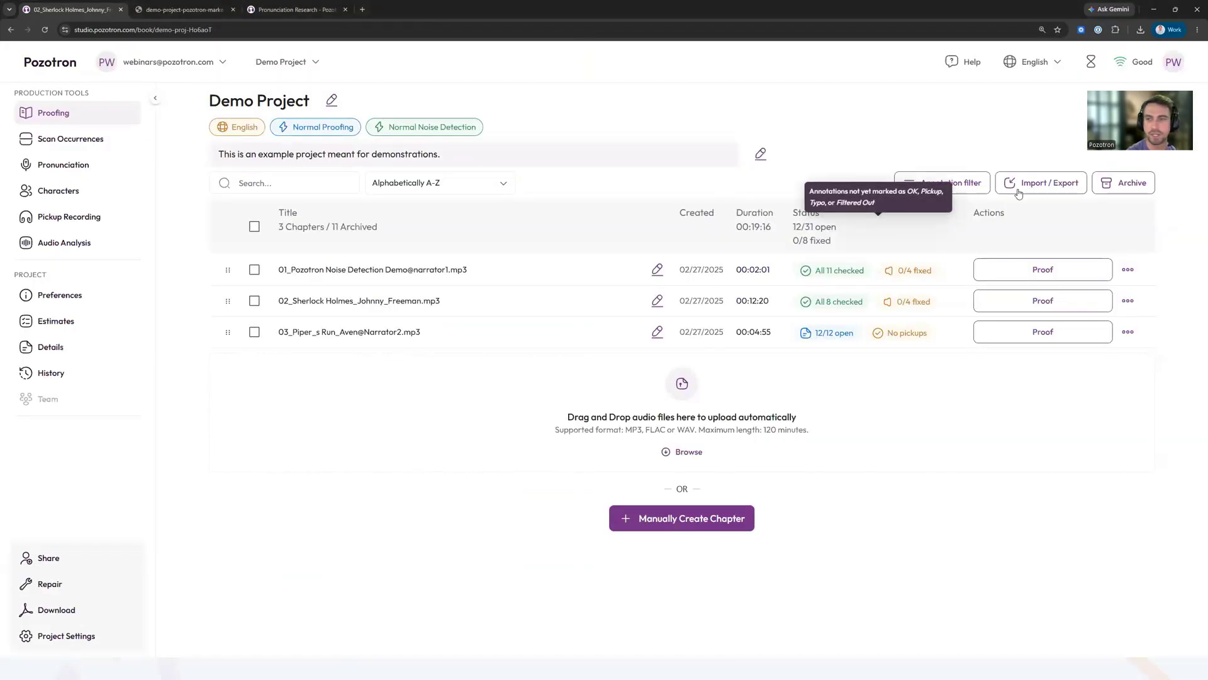
{"action": "left_click", "coordinate": [1038, 187]}
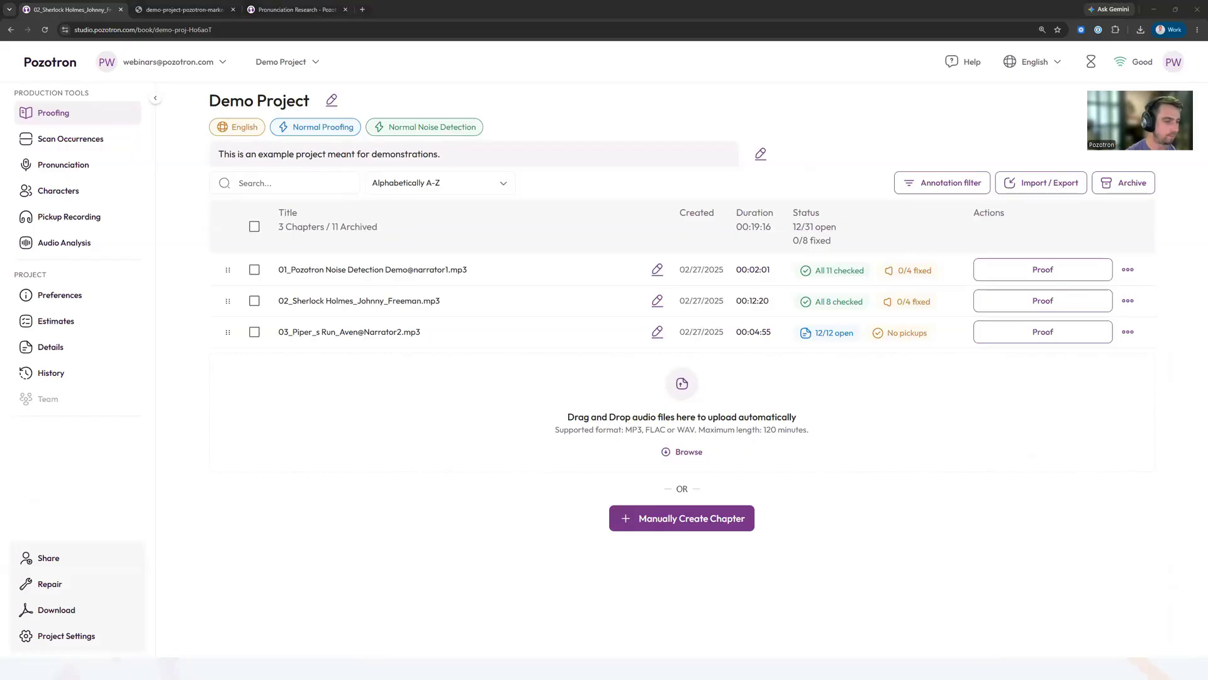
{"action": "key", "text": "alt+Tab"}
{"action": "left_click", "coordinate": [540, 360]}
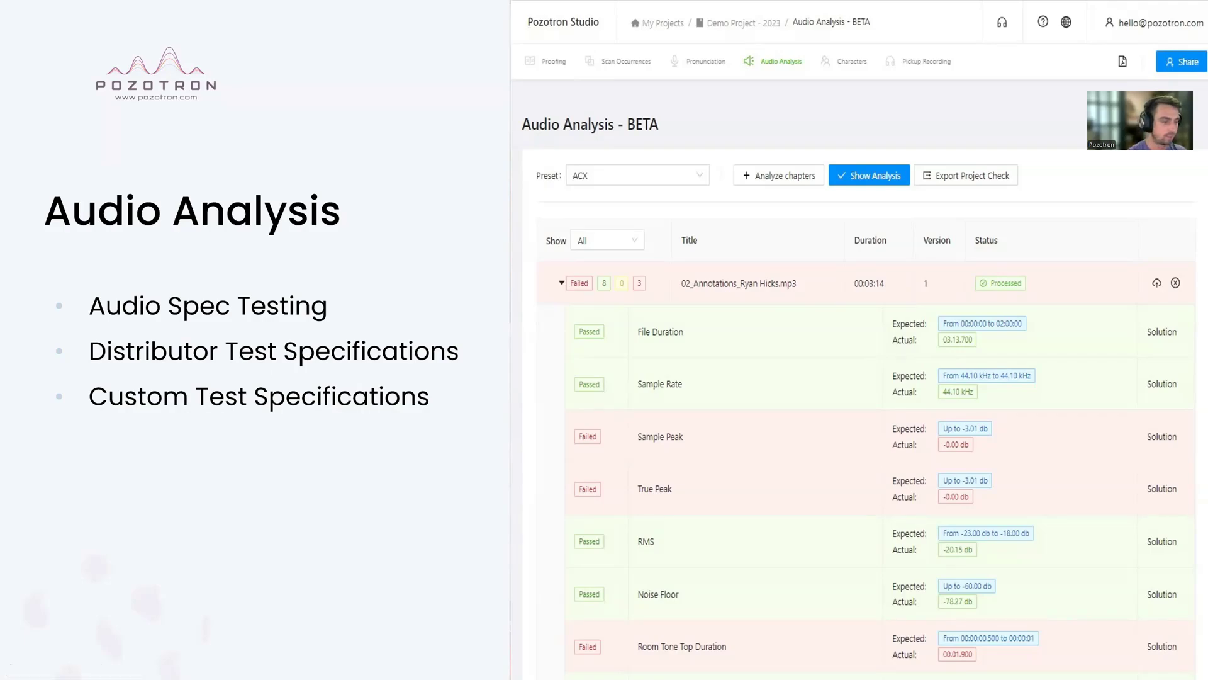
{"action": "key", "text": "alt+Tab"}
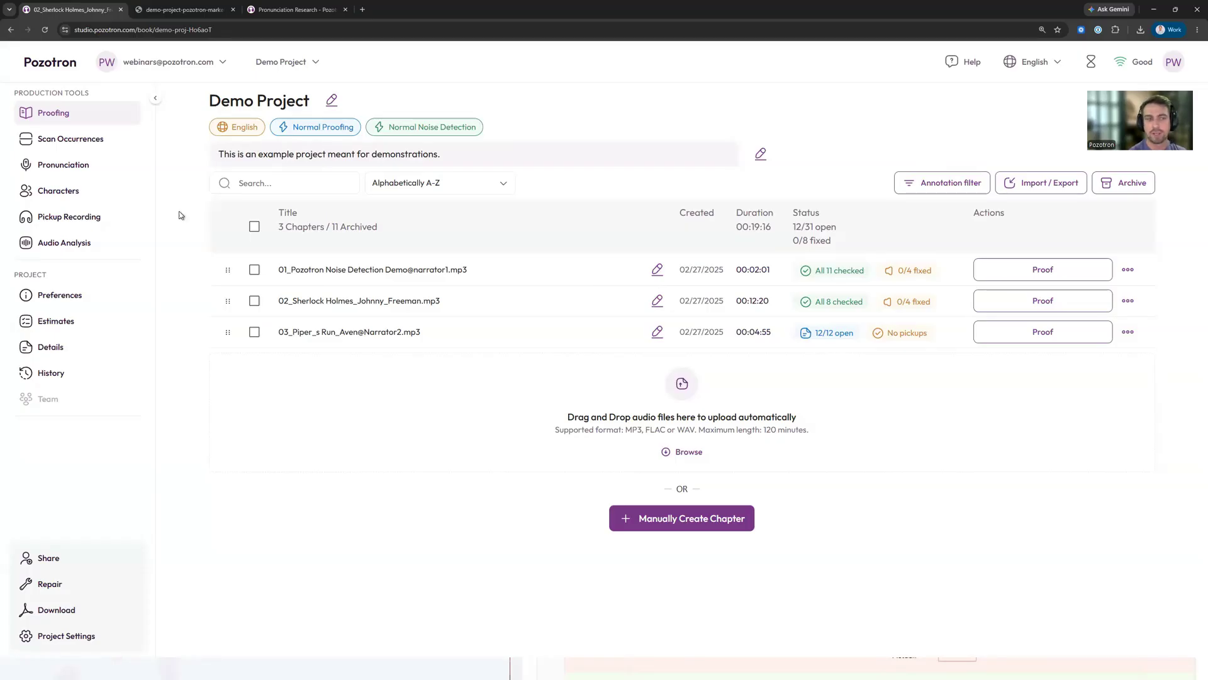
Run ACX audio analysis on all chapters: only 03_Piper_s Run_Aven Shore.mp3 passes, seven fail
{"action": "left_click", "coordinate": [68, 244]}
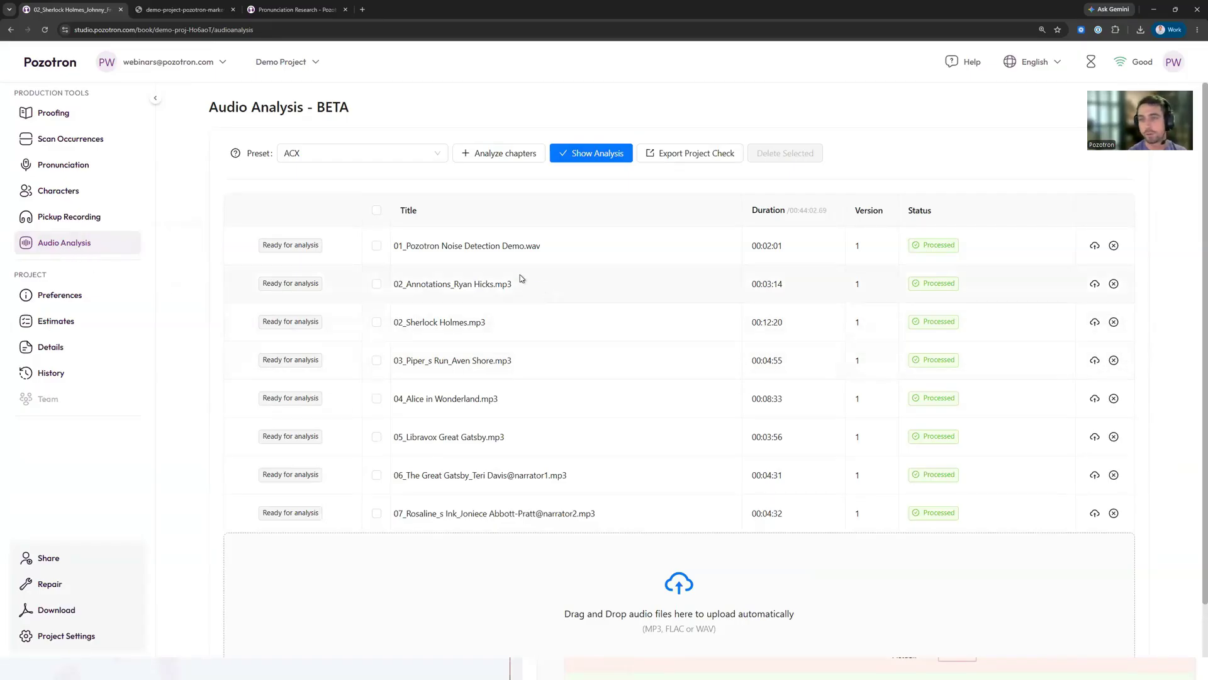
{"action": "left_click", "coordinate": [322, 161]}
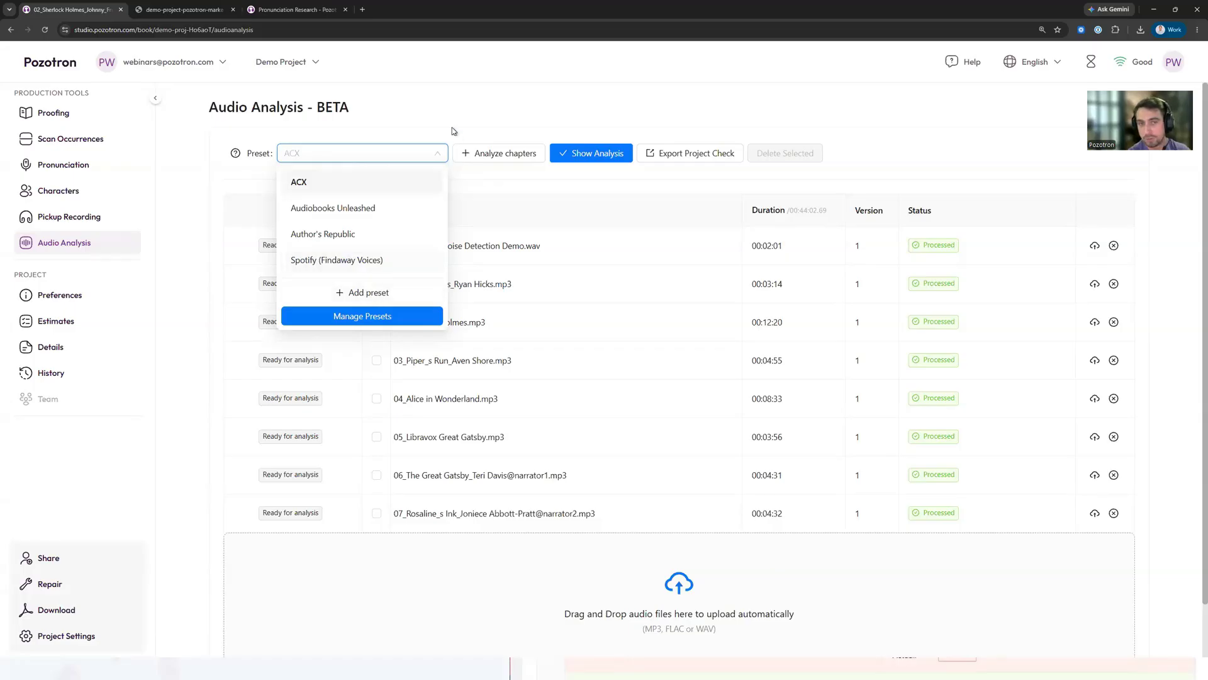
{"action": "left_click", "coordinate": [377, 183]}
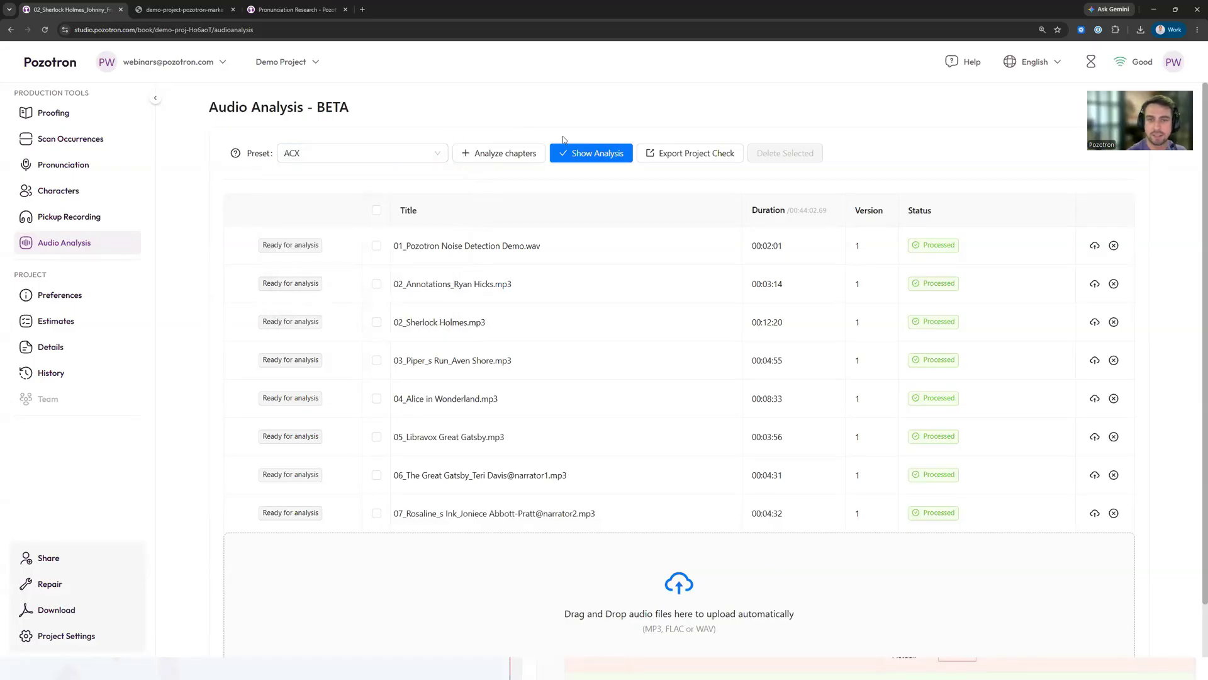
{"action": "left_click", "coordinate": [592, 157]}
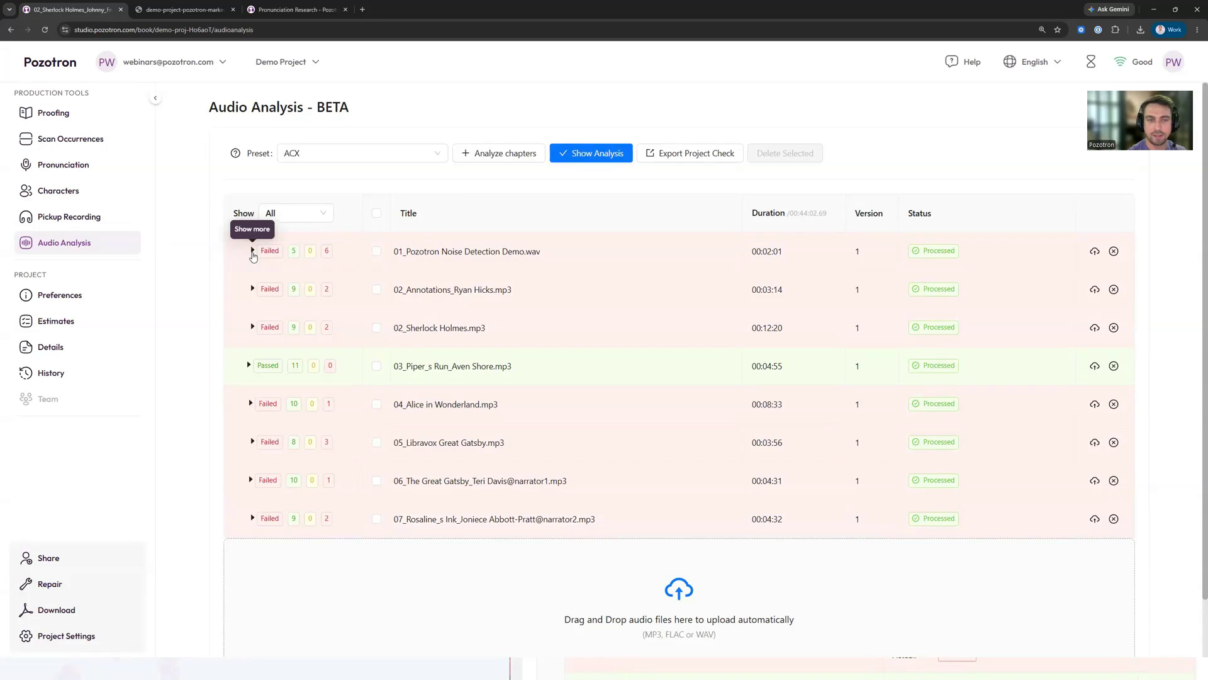
Expand the noise demo file's test results and compare the expected RMS range with the actual -28.45
{"action": "left_click", "coordinate": [252, 251]}
{"action": "scroll", "coordinate": [469, 328], "scroll_direction": "down", "scroll_amount": 2}
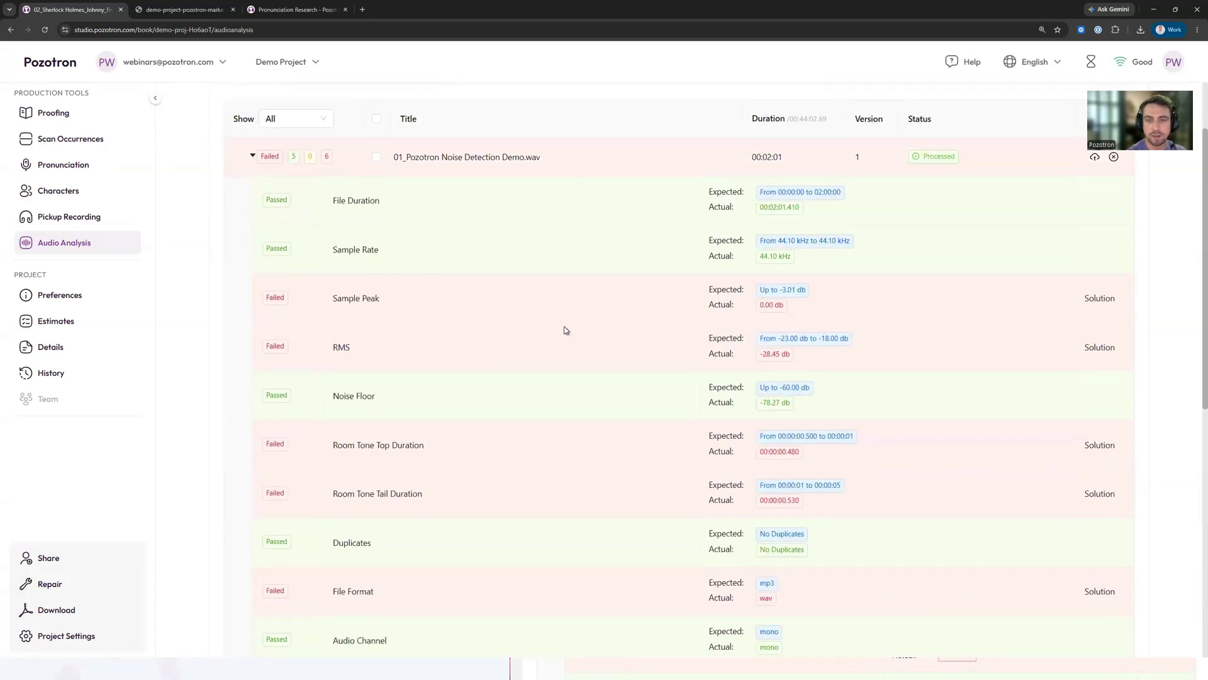
{"action": "scroll", "coordinate": [565, 331], "scroll_direction": "down", "scroll_amount": 1}
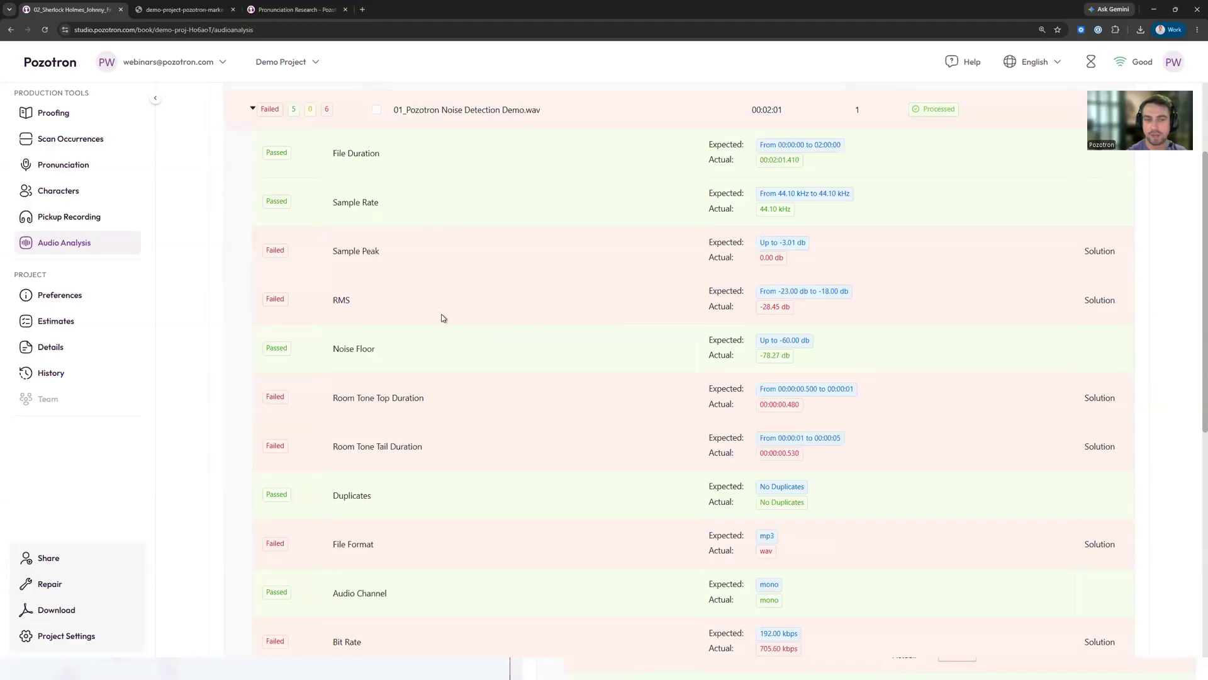
{"action": "scroll", "coordinate": [478, 356], "scroll_direction": "down", "scroll_amount": 1}
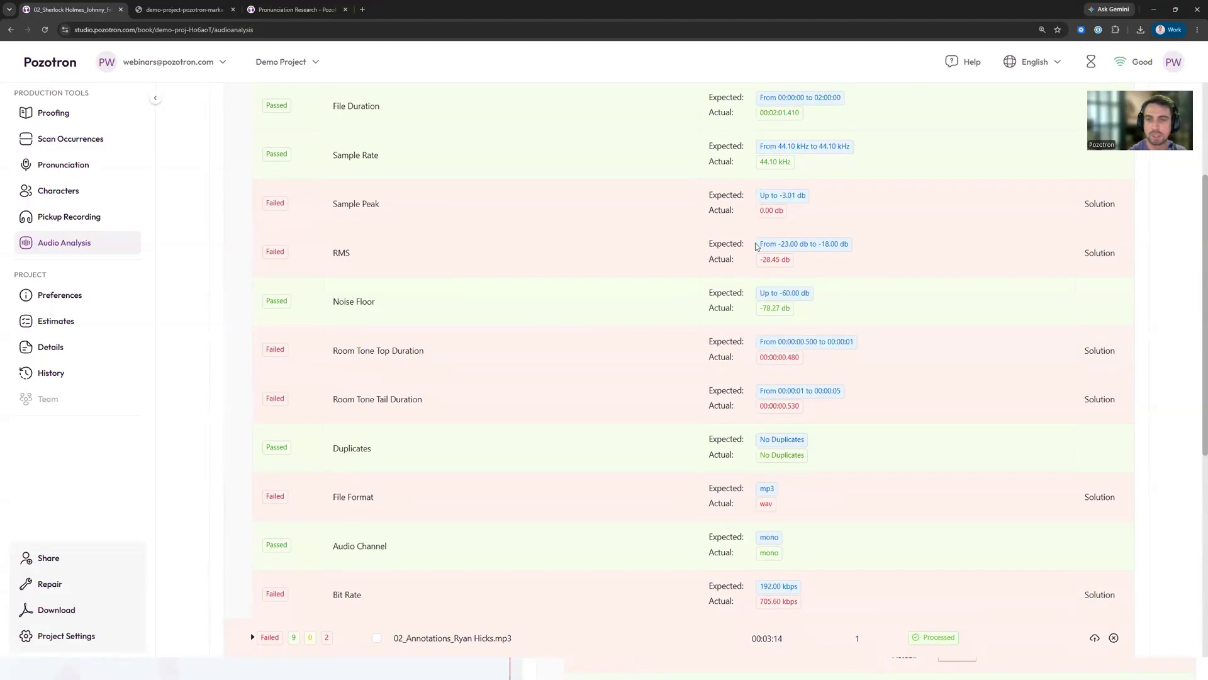
{"action": "left_click_drag", "start_coordinate": [762, 245], "coordinate": [861, 245]}
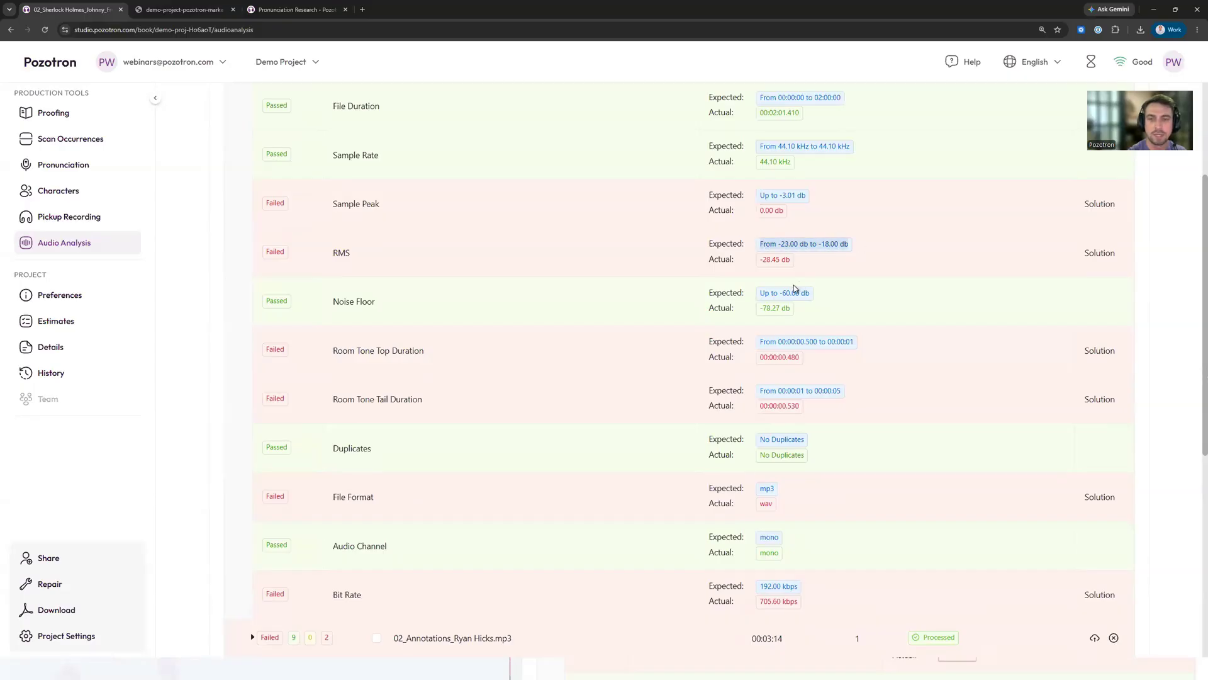
{"action": "left_click_drag", "start_coordinate": [759, 259], "coordinate": [781, 260]}
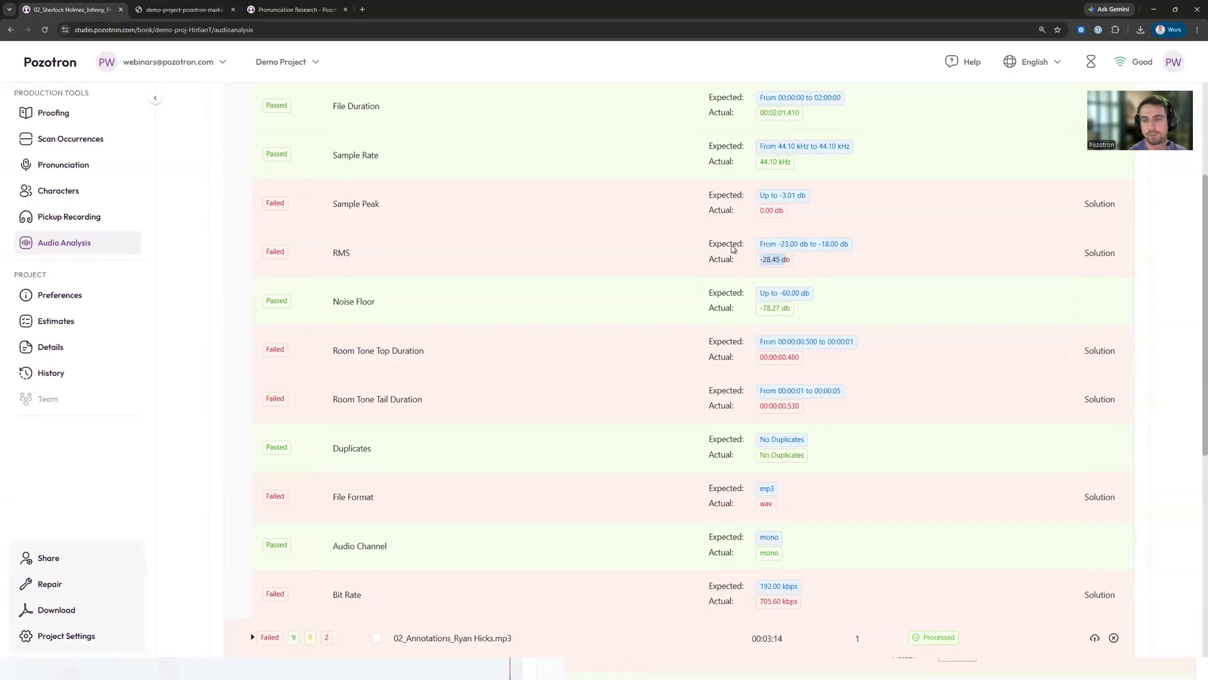
Collapse the noise demo file's details and return to the Demo Project chapter list
{"action": "scroll", "coordinate": [541, 299], "scroll_direction": "down", "scroll_amount": 2}
{"action": "scroll", "coordinate": [541, 299], "scroll_direction": "up", "scroll_amount": 5}
{"action": "left_click", "coordinate": [252, 250]}
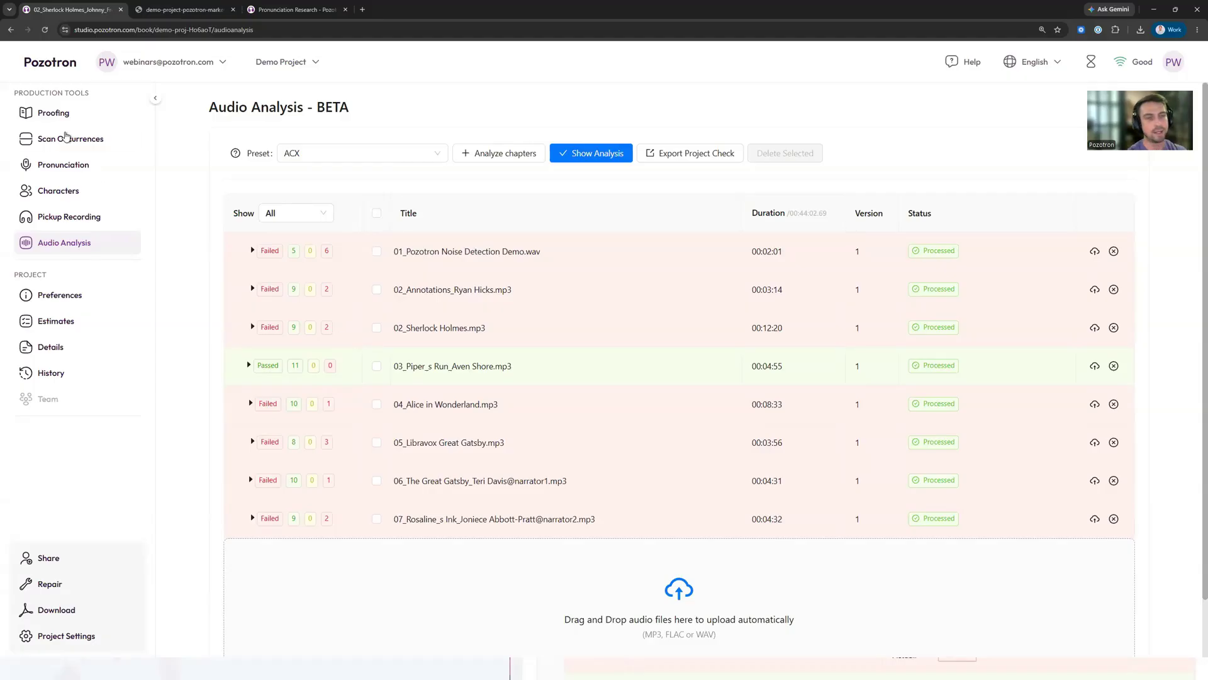
{"action": "left_click", "coordinate": [63, 114]}
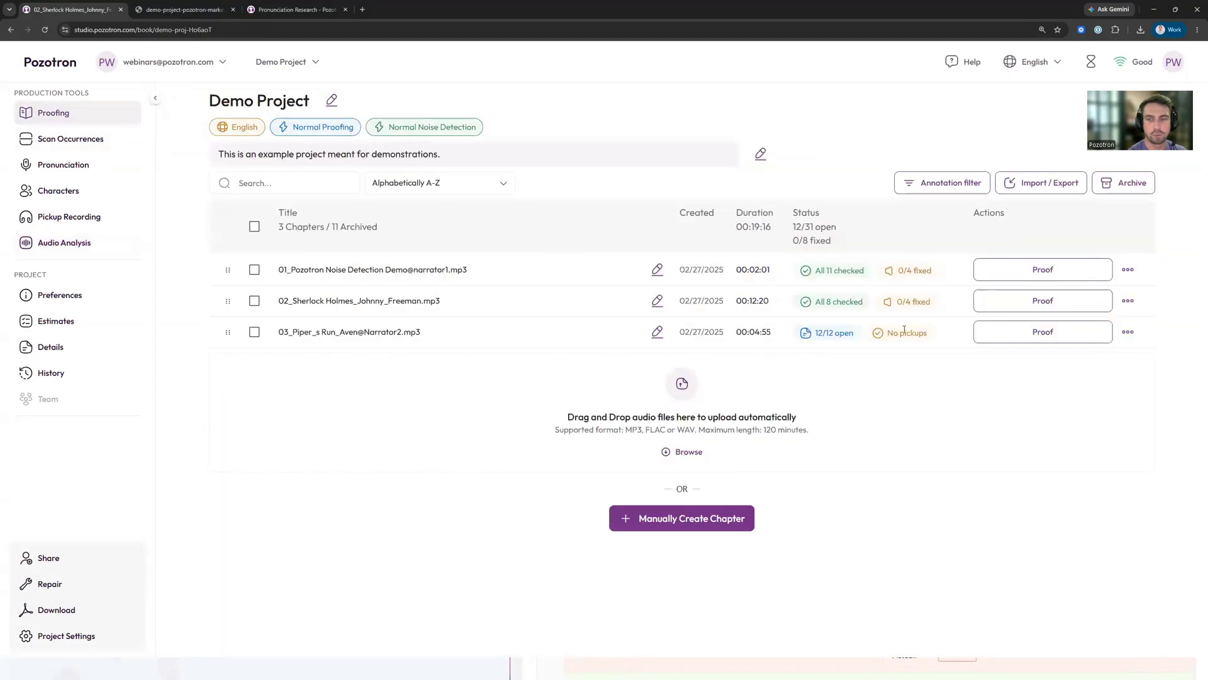
{"action": "left_click", "coordinate": [1037, 339]}
{"action": "left_click_drag", "start_coordinate": [549, 251], "coordinate": [586, 251]}
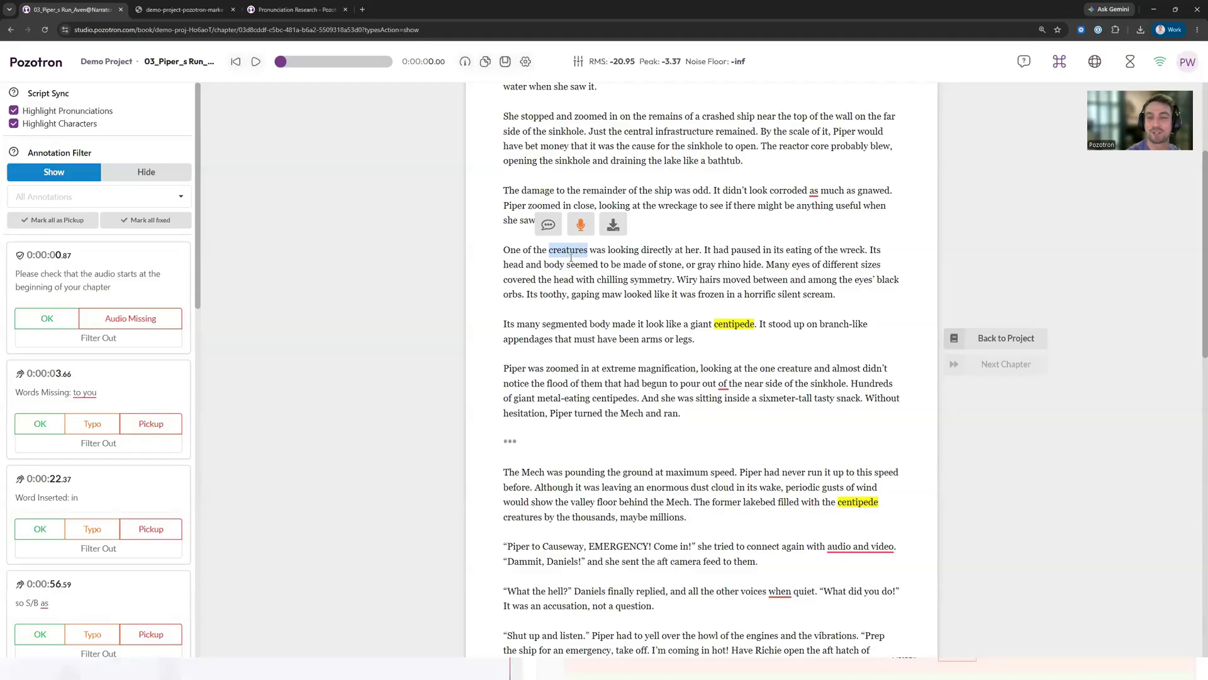
{"action": "left_click", "coordinate": [539, 294]}
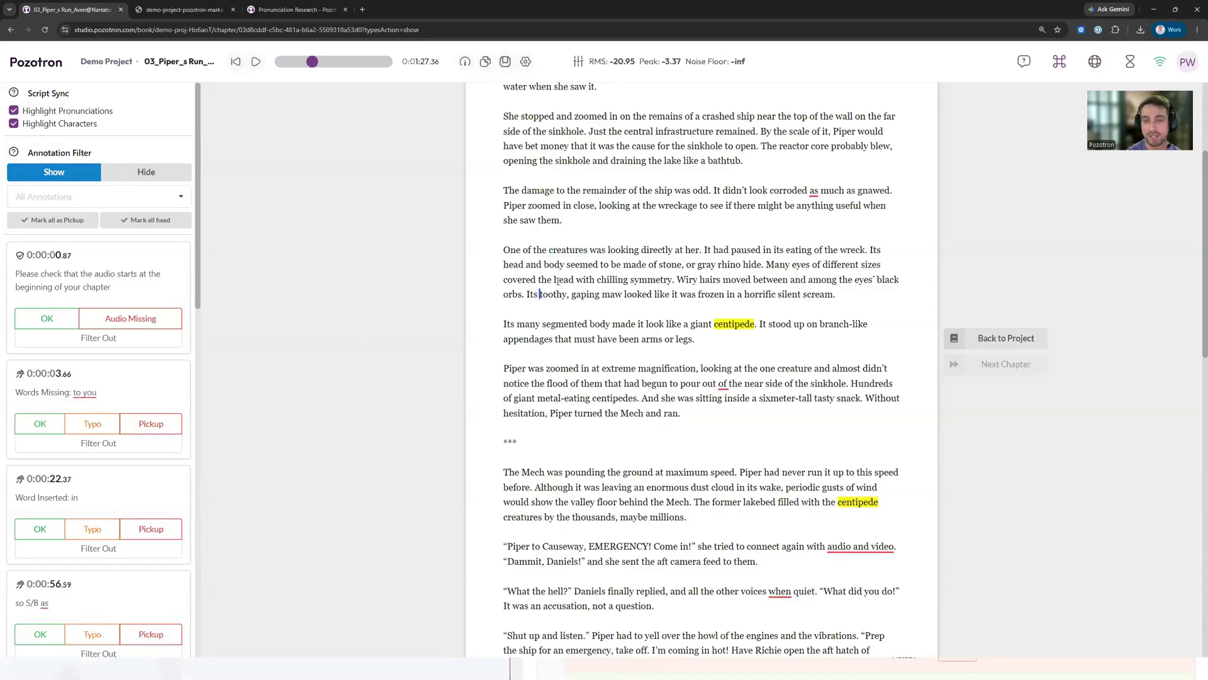
{"action": "left_click_drag", "start_coordinate": [552, 251], "coordinate": [589, 251]}
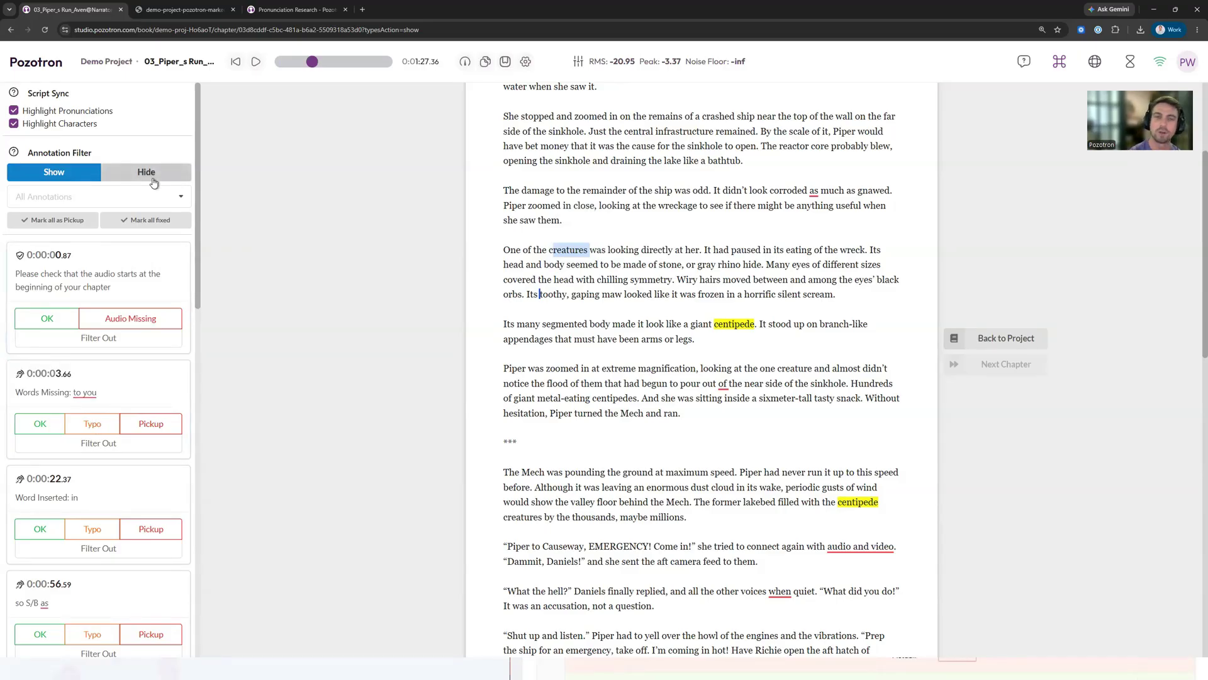
{"action": "left_click", "coordinate": [116, 63]}
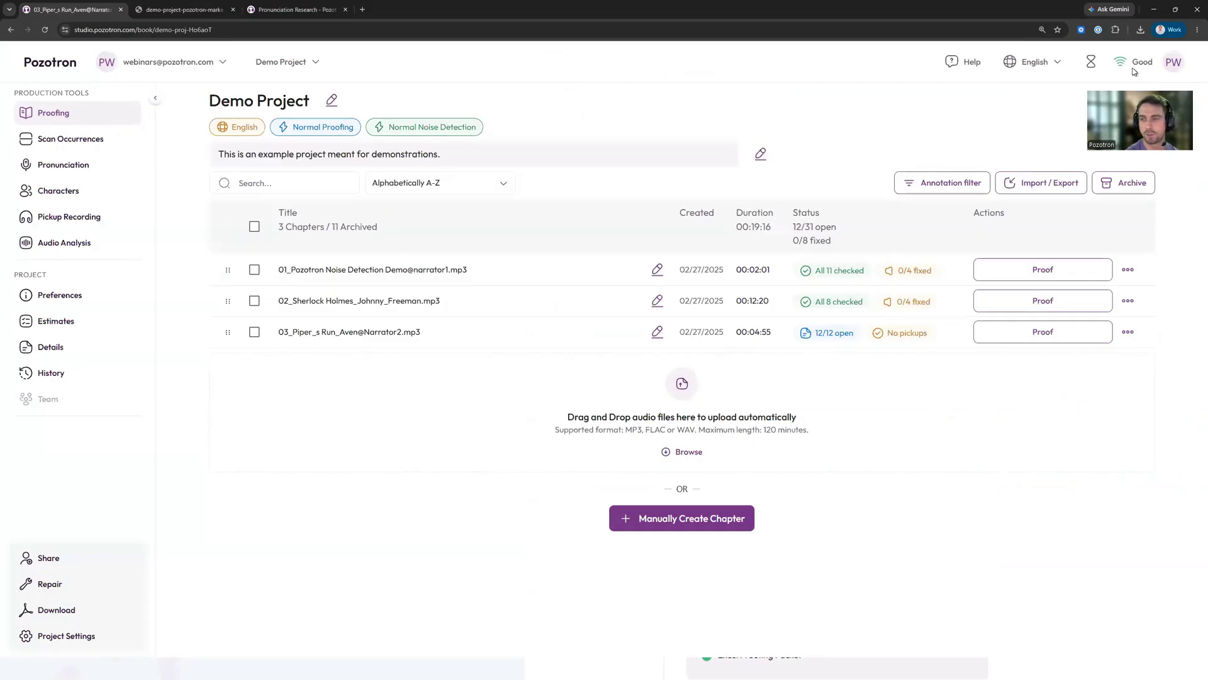
Go to My Account's Subscription page showing no active plan and 1025 minutes of credit
{"action": "left_click", "coordinate": [1170, 66]}
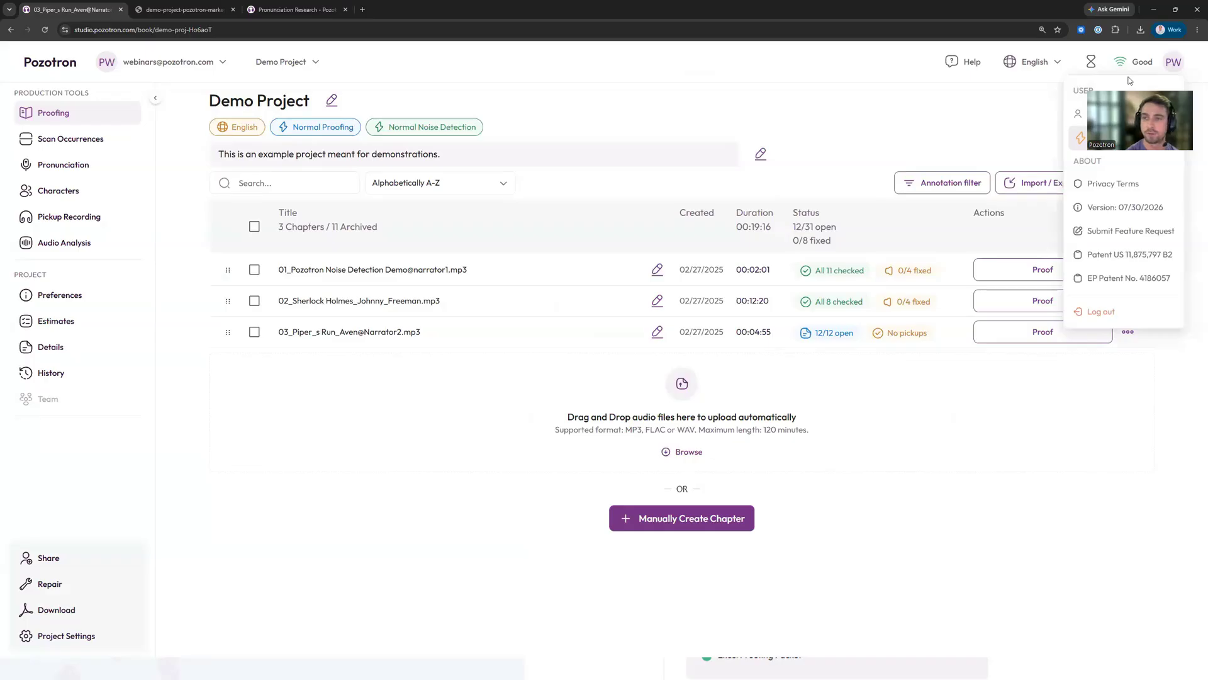
{"action": "left_click", "coordinate": [1120, 113]}
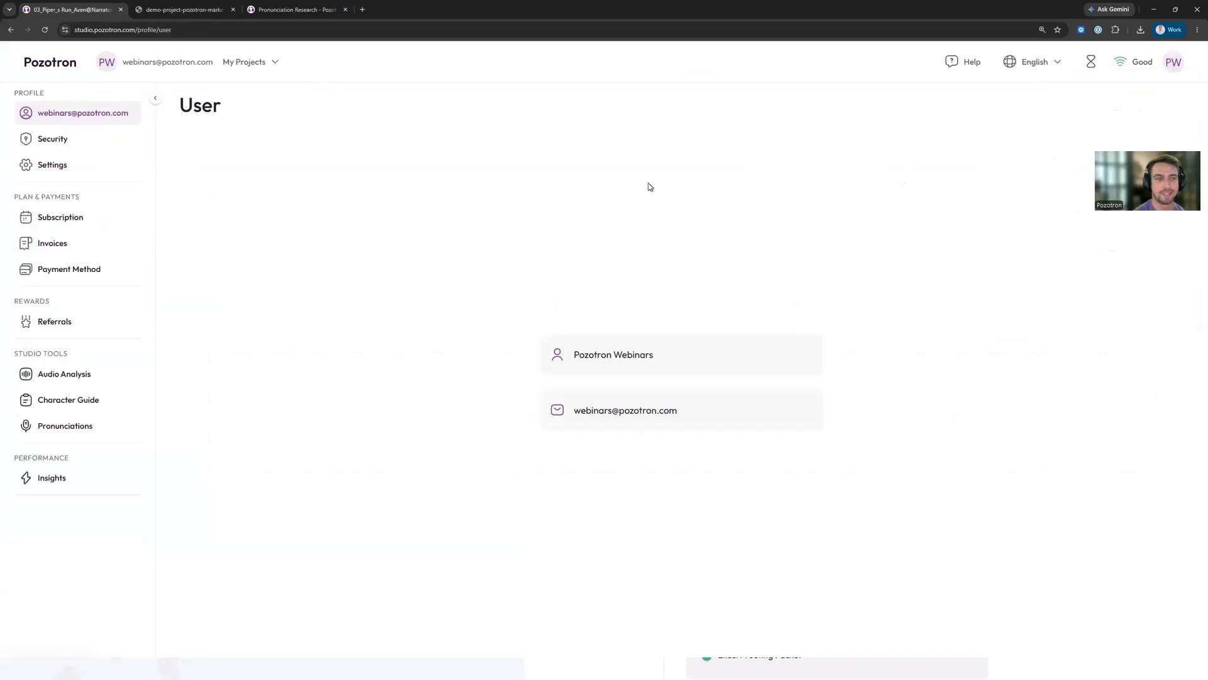
{"action": "left_click", "coordinate": [60, 219]}
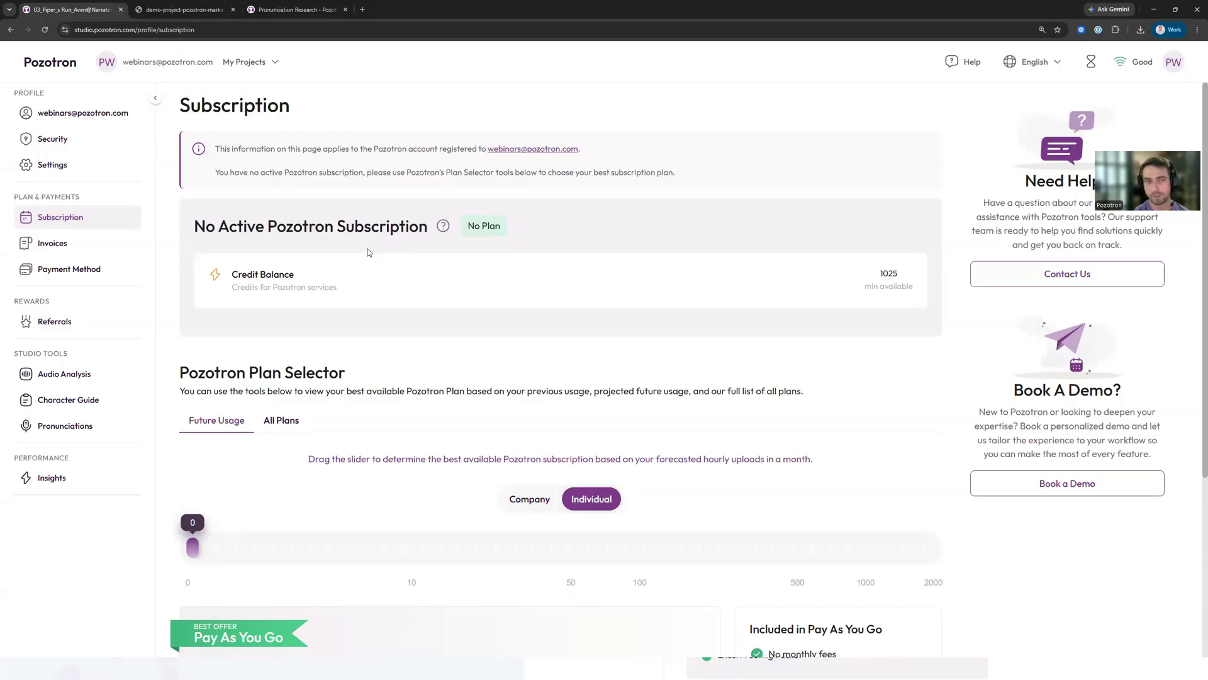
{"action": "scroll", "coordinate": [369, 255], "scroll_direction": "down", "scroll_amount": 2}
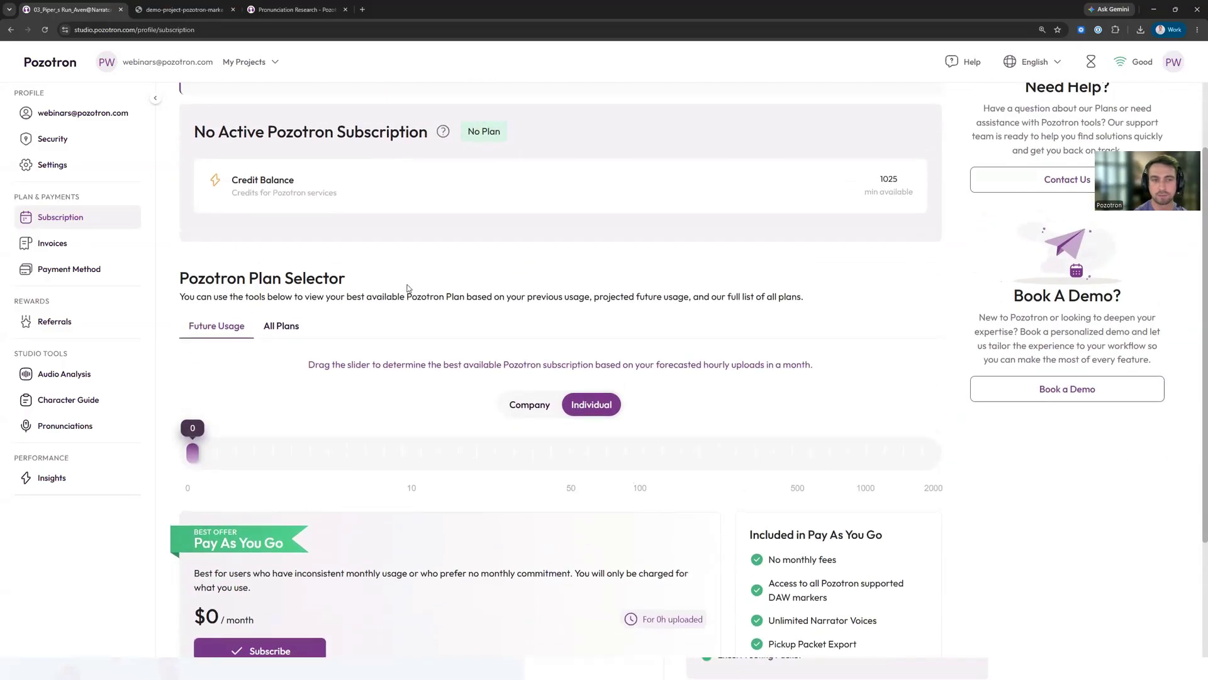
{"action": "scroll", "coordinate": [403, 289], "scroll_direction": "up", "scroll_amount": 2}
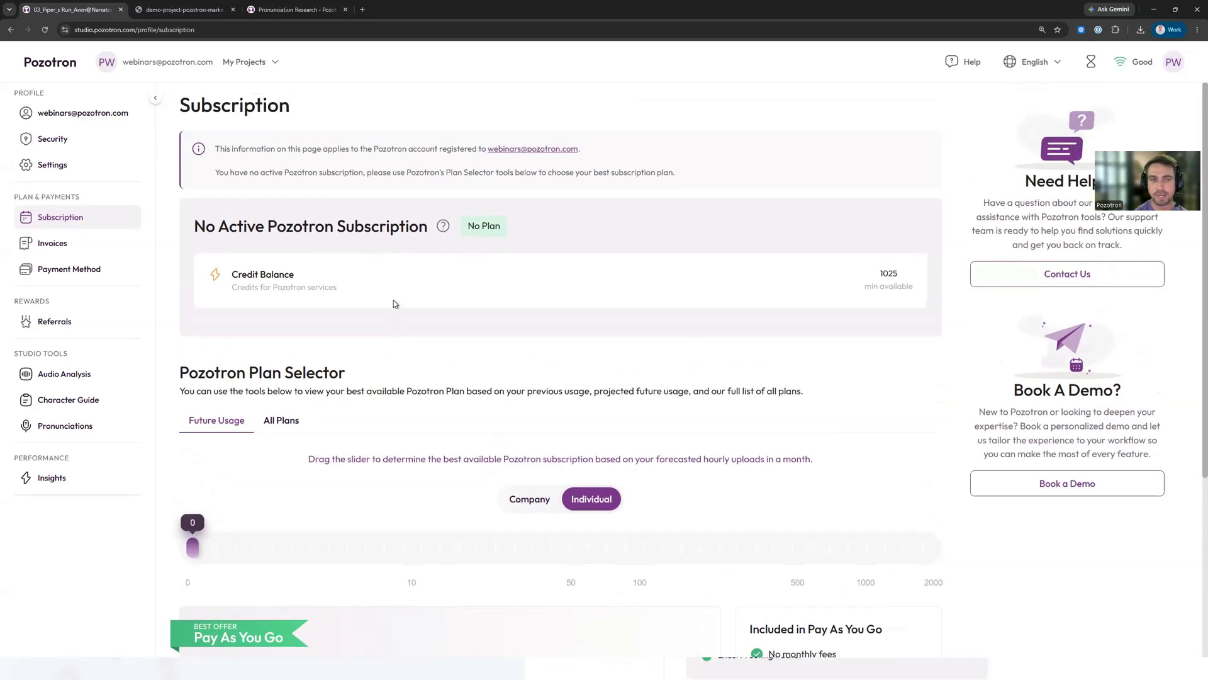
{"action": "left_click_drag", "start_coordinate": [193, 228], "coordinate": [430, 234]}
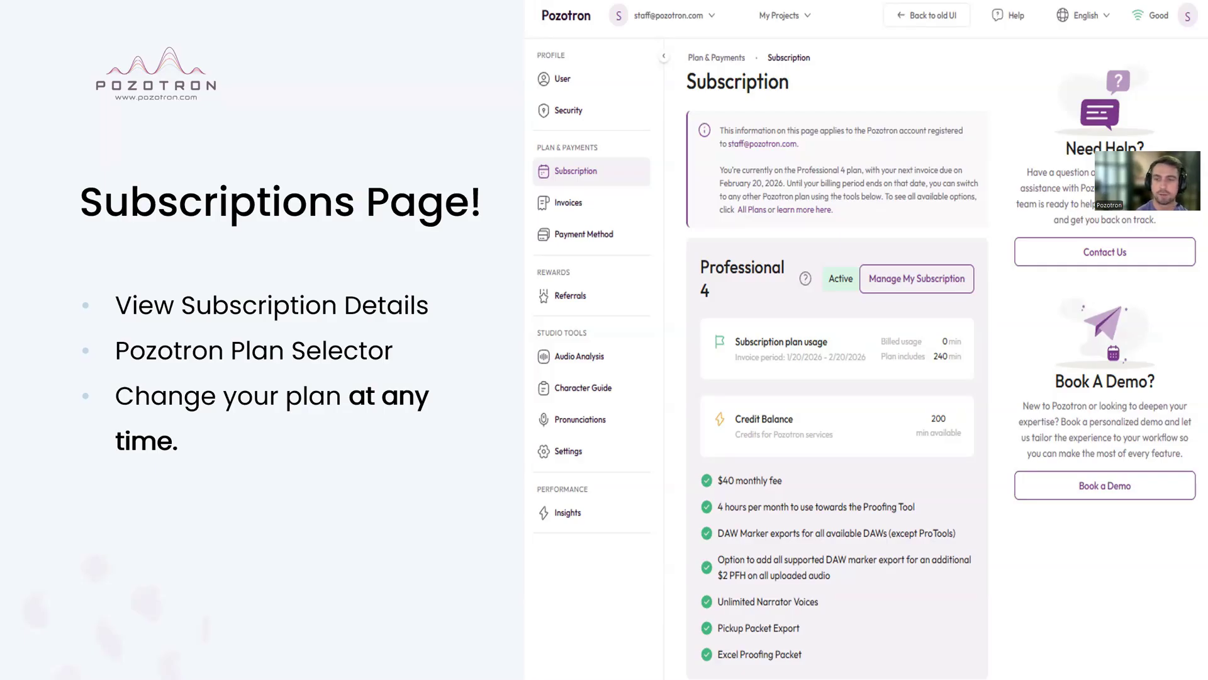
{"action": "key", "text": "alt+Tab"}
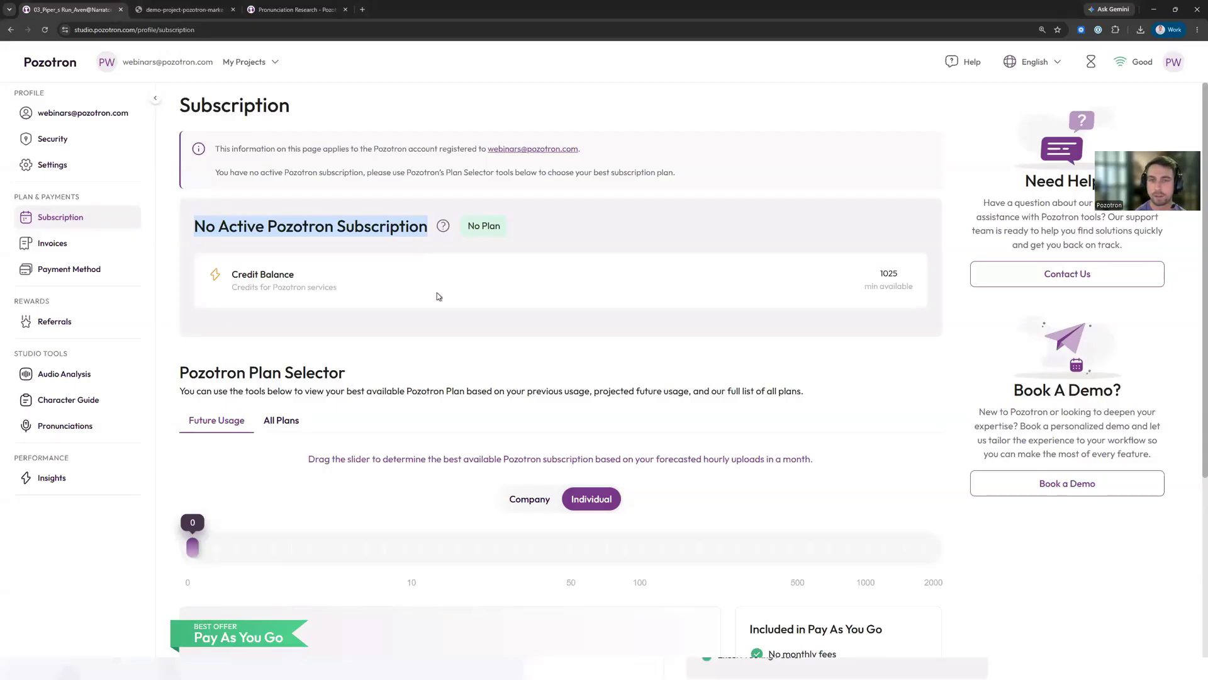
Set the Future Usage slider to 9 hours so Professional 8 replaces Professional 12 as recommended
{"action": "scroll", "coordinate": [394, 286], "scroll_direction": "down", "scroll_amount": 4}
{"action": "left_click_drag", "start_coordinate": [302, 288], "coordinate": [433, 305]}
{"action": "scroll", "coordinate": [431, 309], "scroll_direction": "down", "scroll_amount": 3}
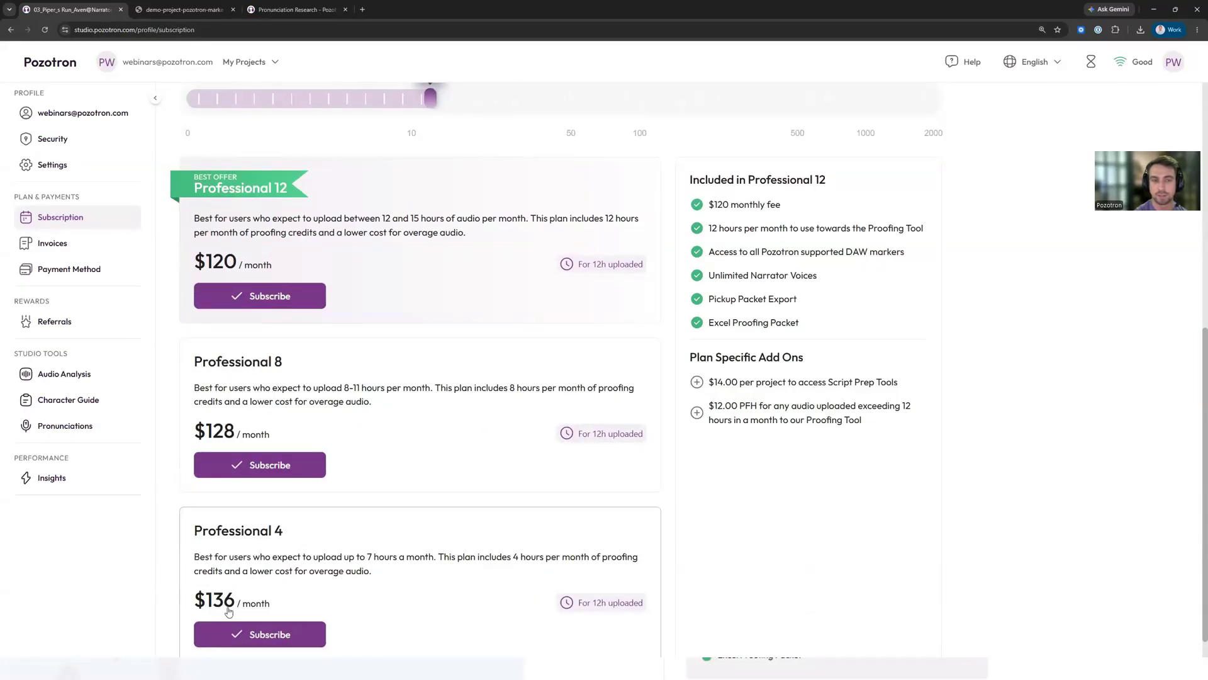
{"action": "scroll", "coordinate": [251, 430], "scroll_direction": "up", "scroll_amount": 1}
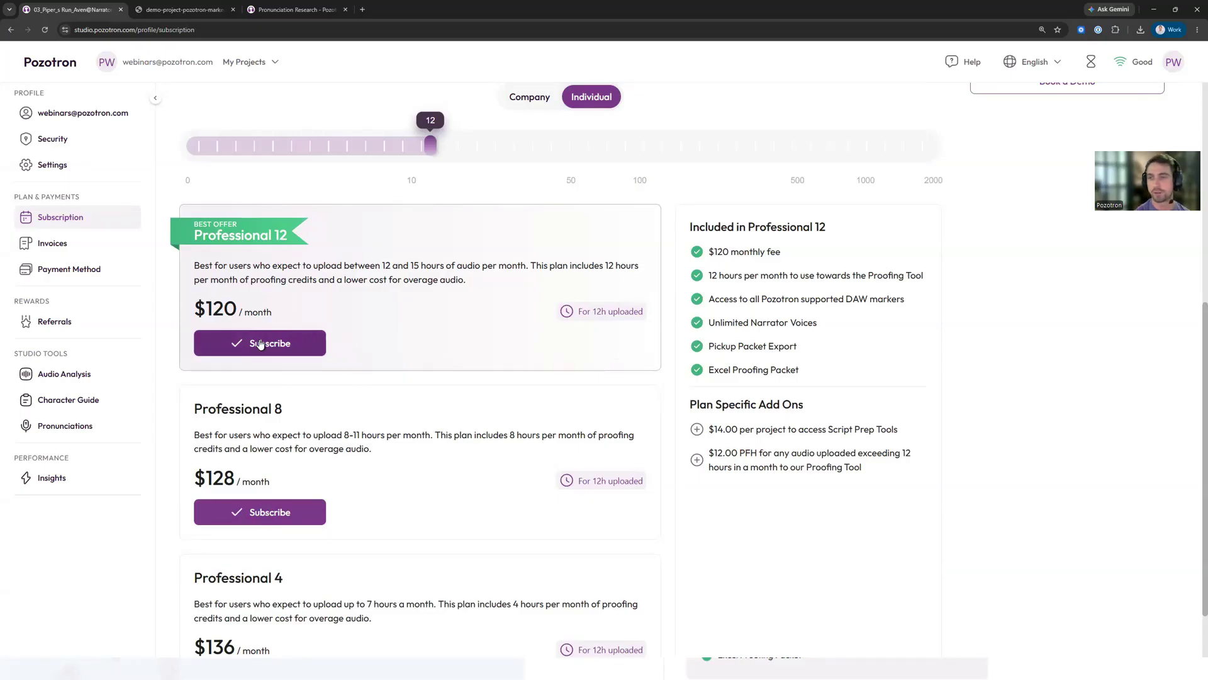
{"action": "scroll", "coordinate": [358, 349], "scroll_direction": "up", "scroll_amount": 6}
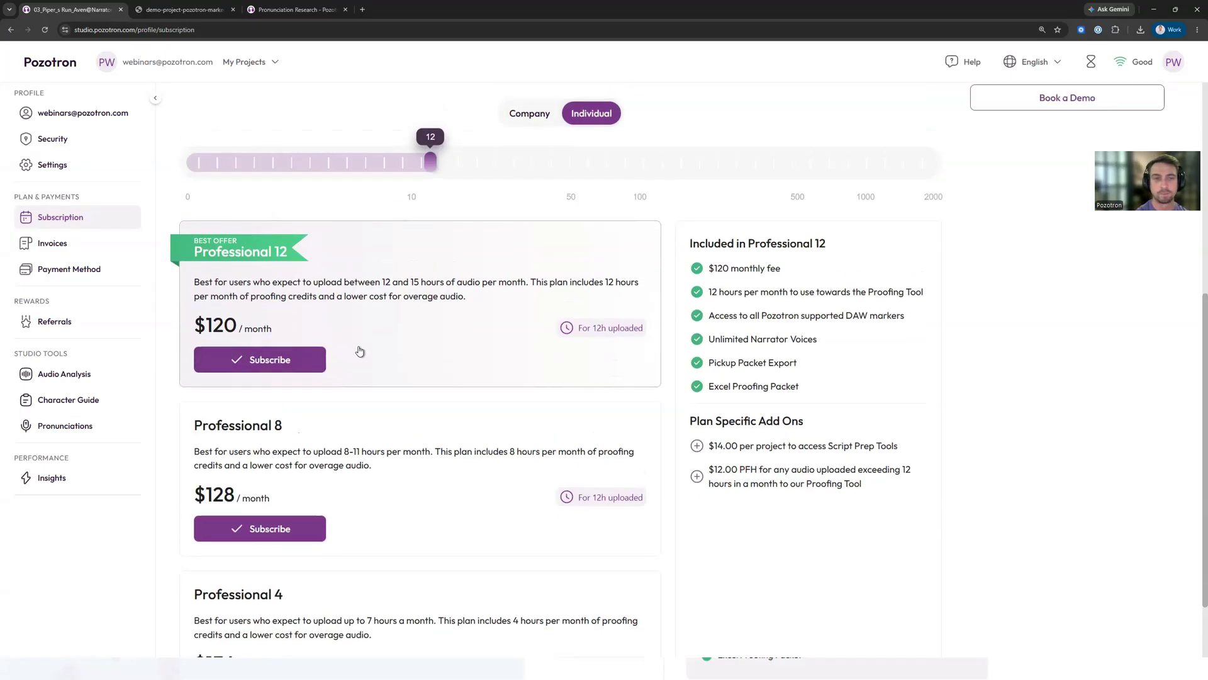
{"action": "left_click", "coordinate": [469, 283]}
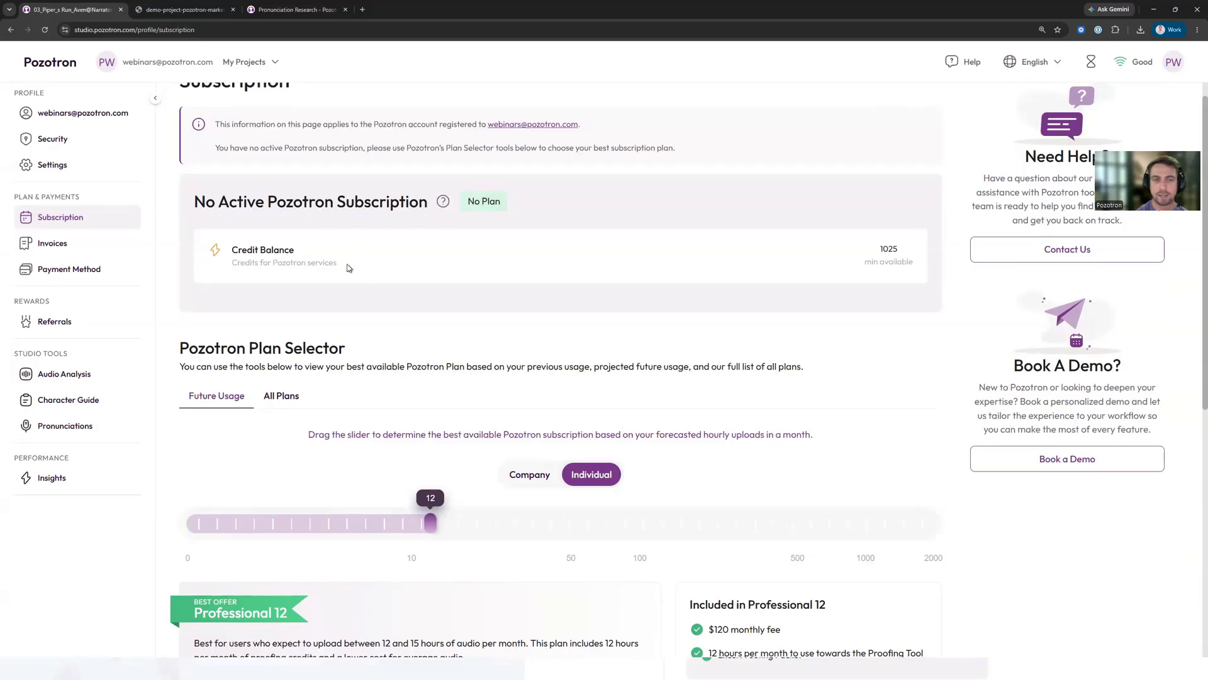
{"action": "scroll", "coordinate": [389, 266], "scroll_direction": "down", "scroll_amount": 2}
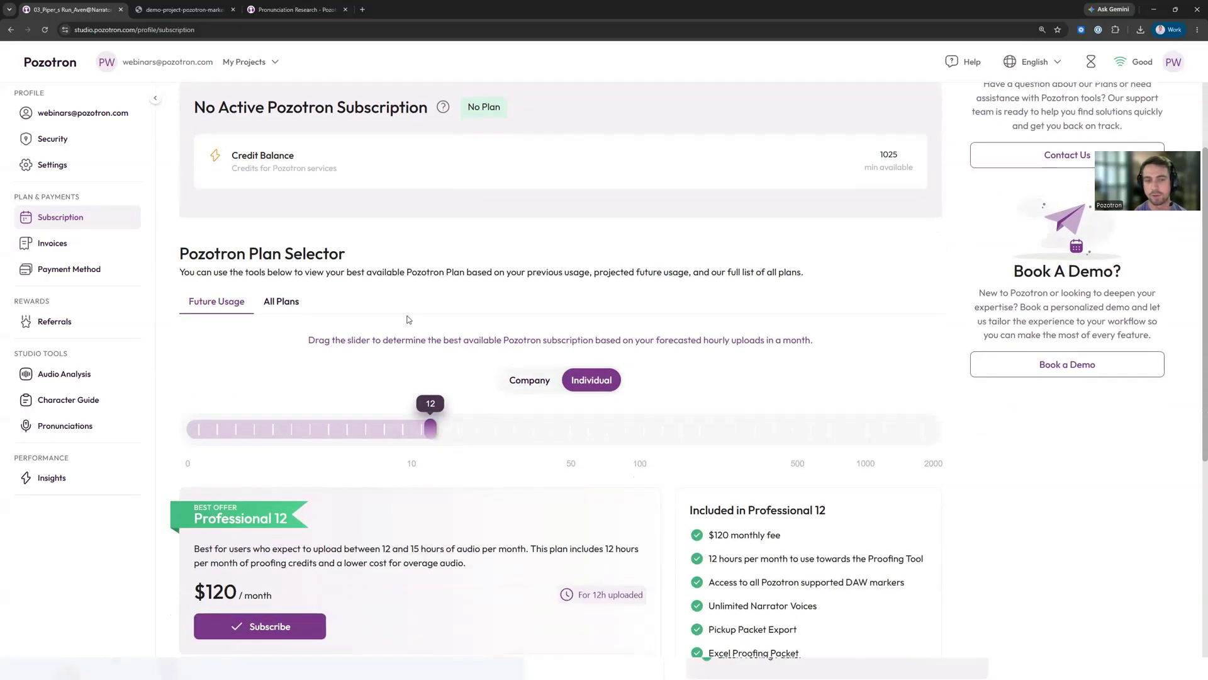
{"action": "left_click_drag", "start_coordinate": [431, 434], "coordinate": [411, 440]}
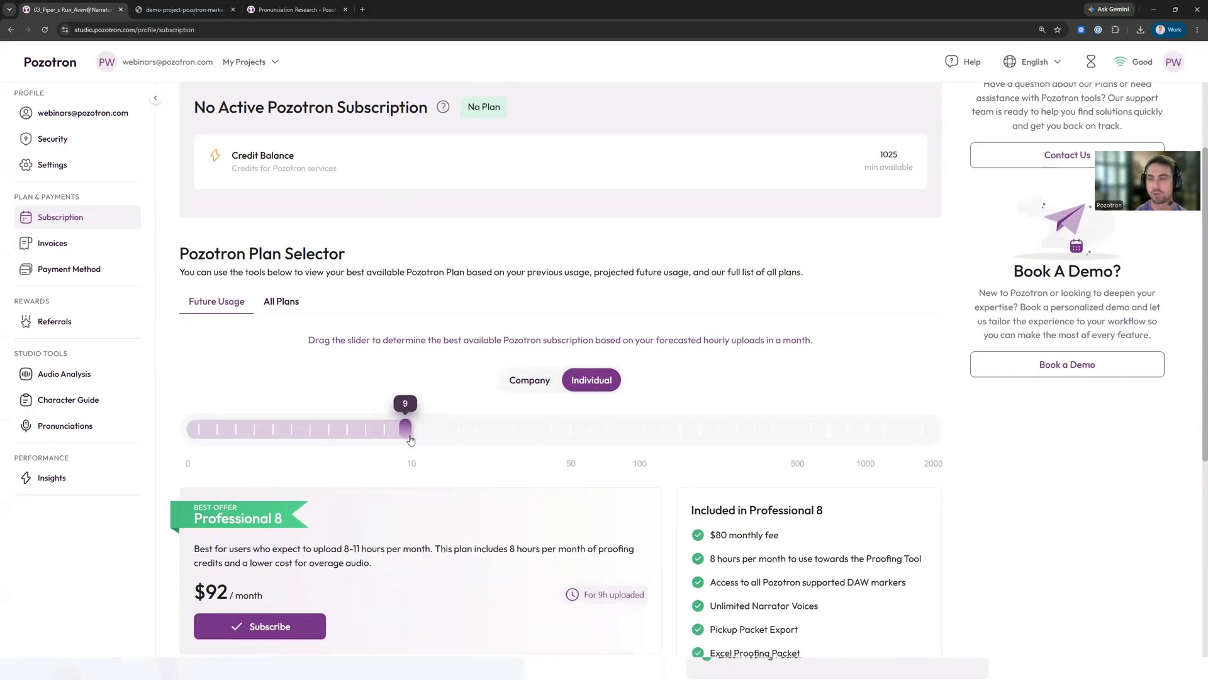
{"action": "scroll", "coordinate": [386, 380], "scroll_direction": "up", "scroll_amount": 2}
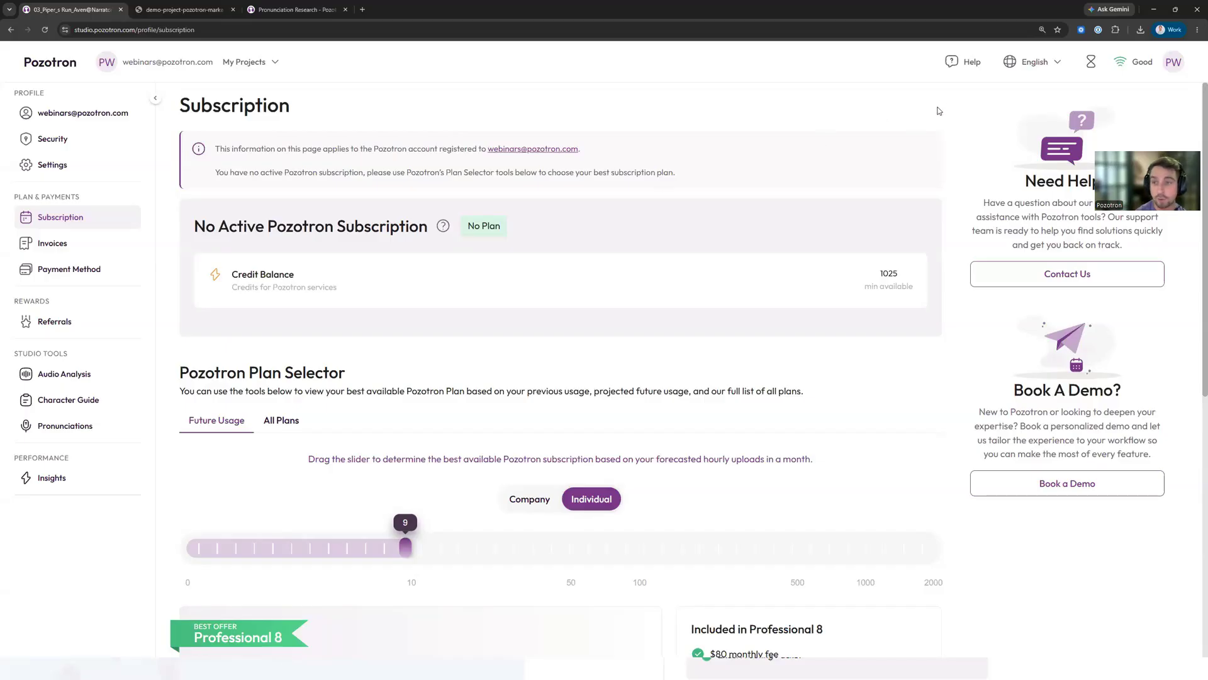
{"action": "left_click", "coordinate": [966, 65]}
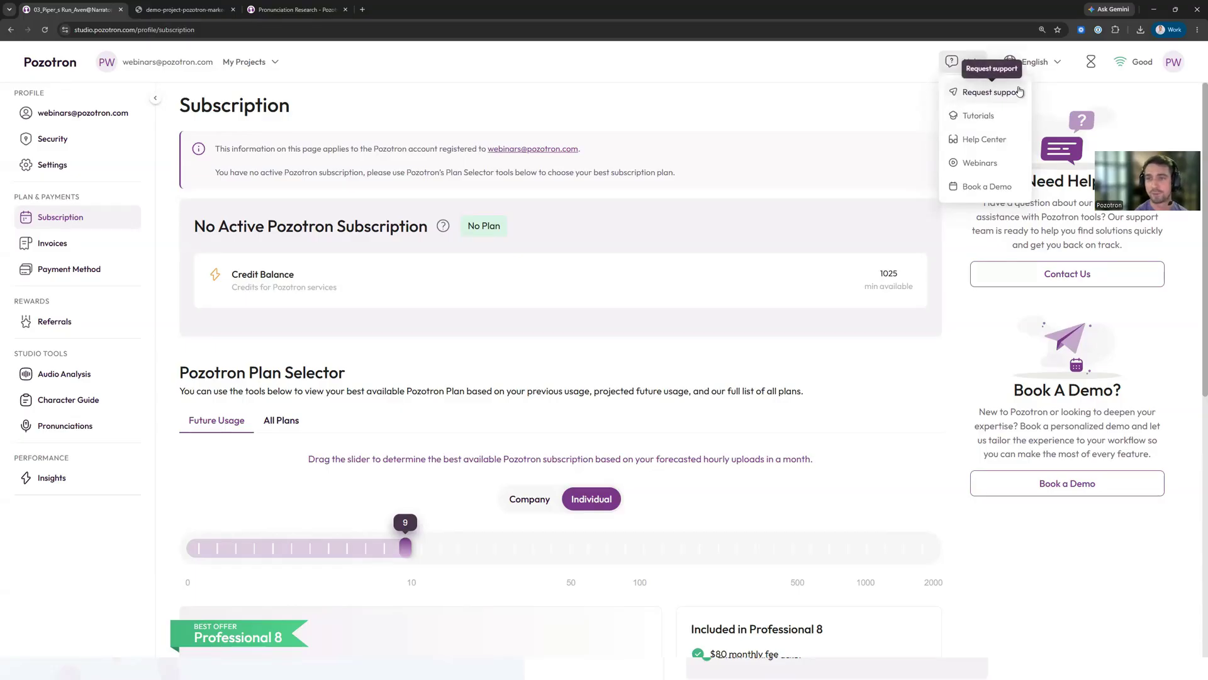
{"action": "left_click", "coordinate": [1001, 93]}
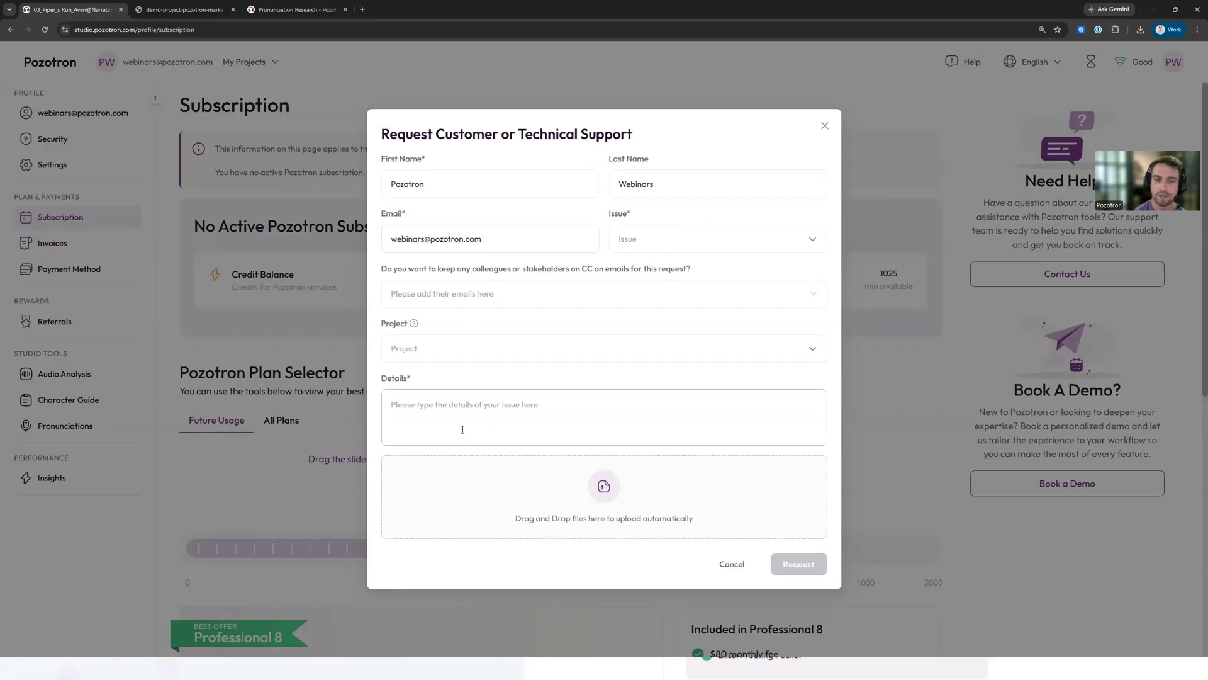
{"action": "left_click", "coordinate": [745, 347]}
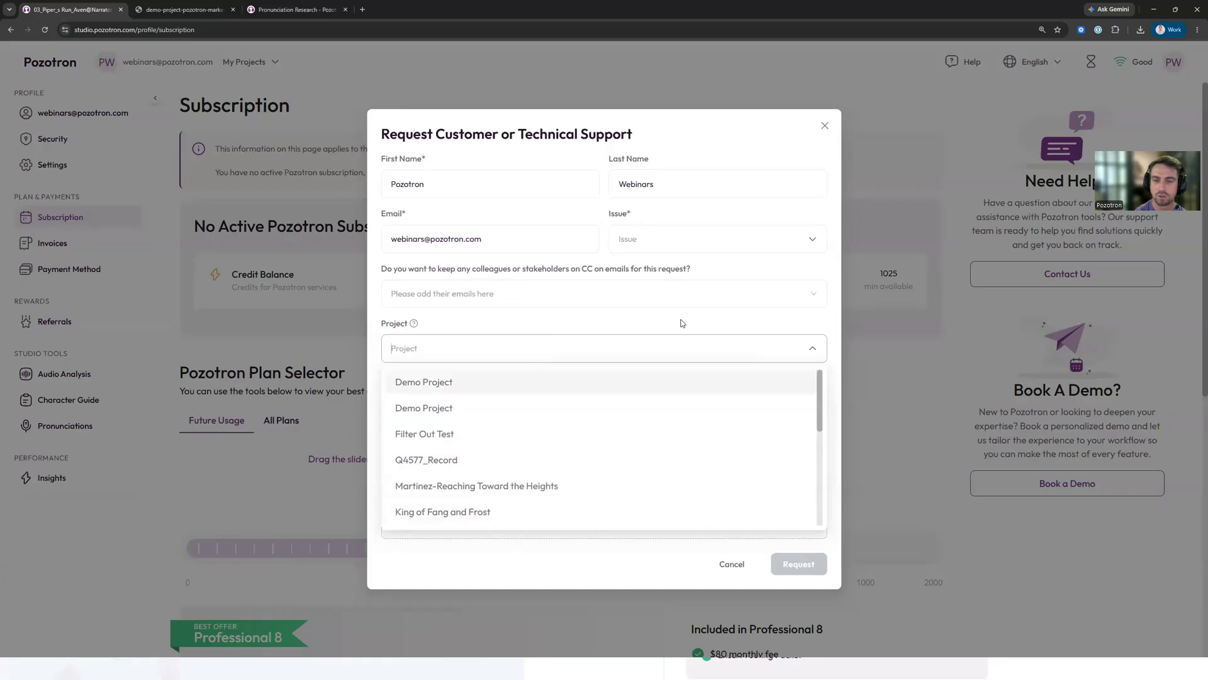
{"action": "left_click", "coordinate": [771, 243]}
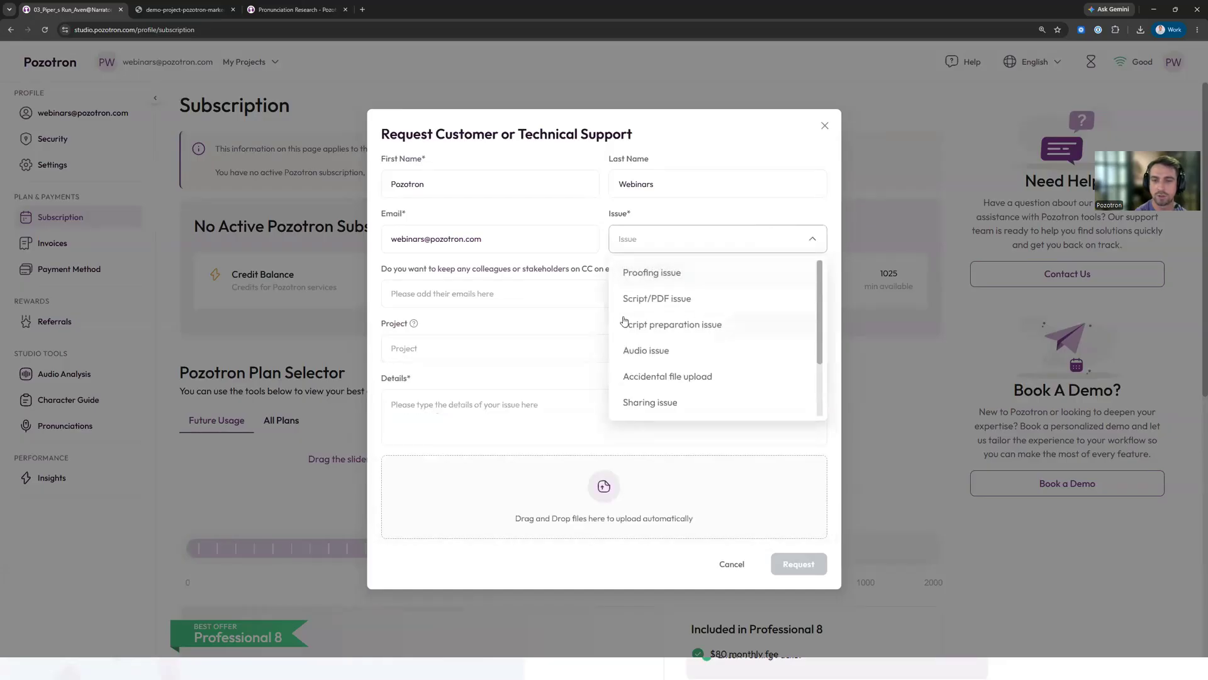
{"action": "left_click", "coordinate": [525, 425]}
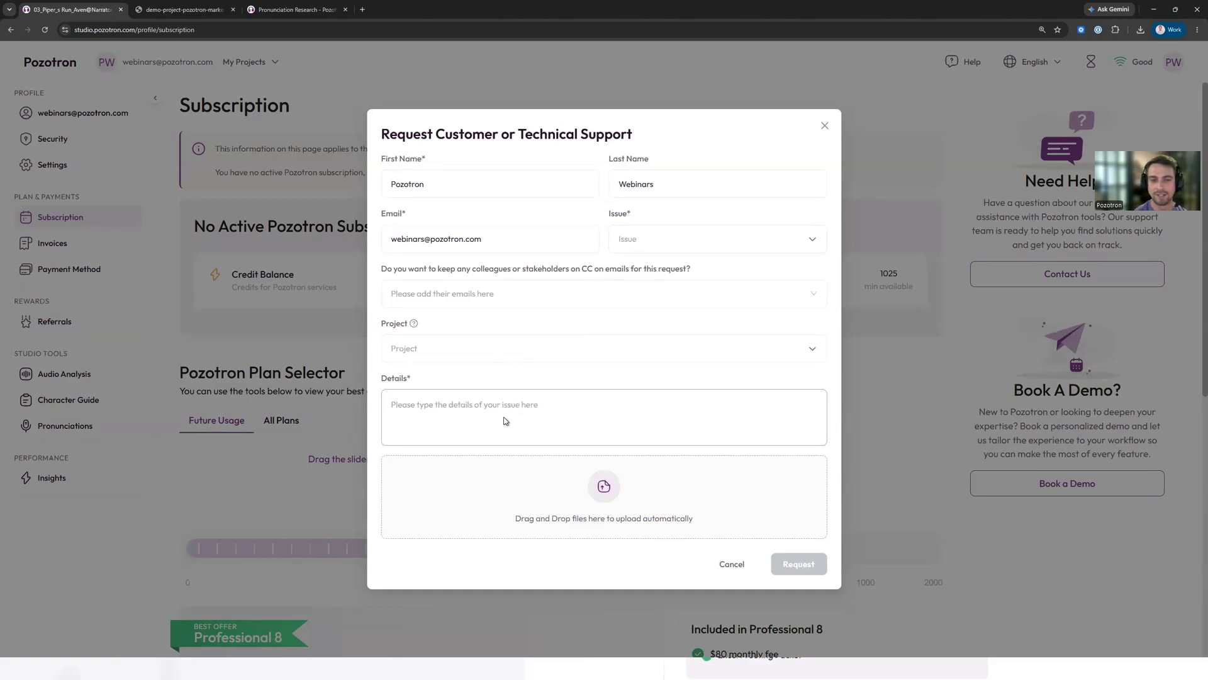
{"action": "left_click", "coordinate": [824, 126]}
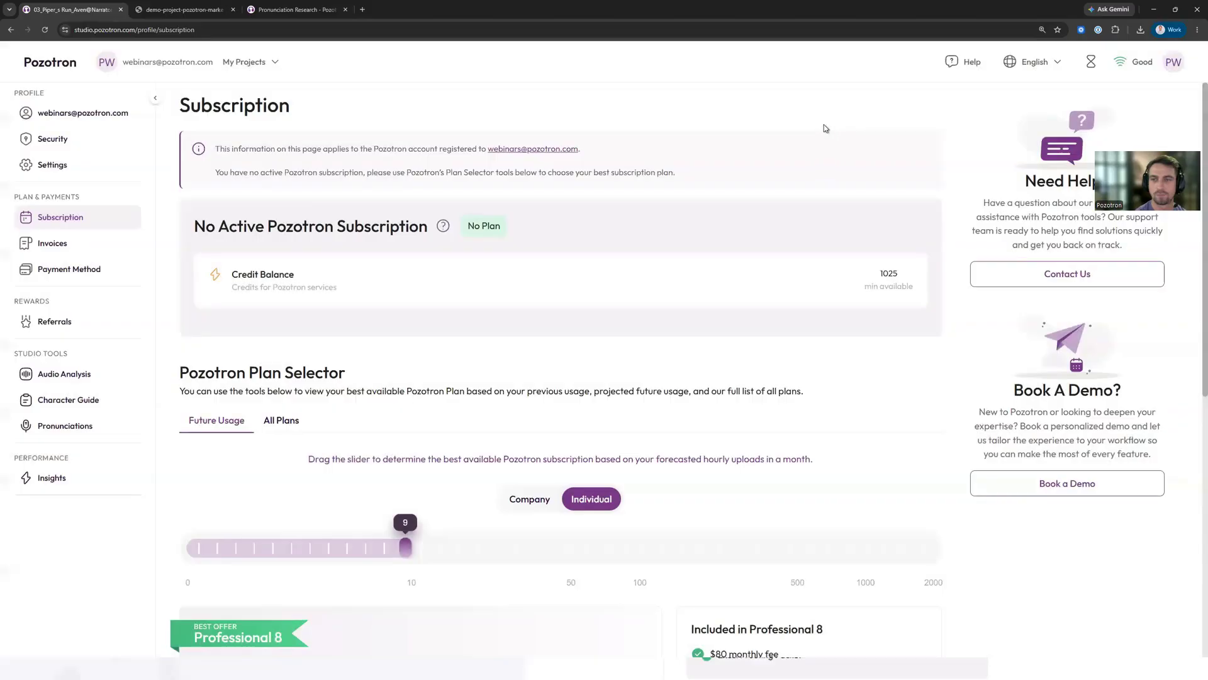
{"action": "left_click", "coordinate": [961, 65]}
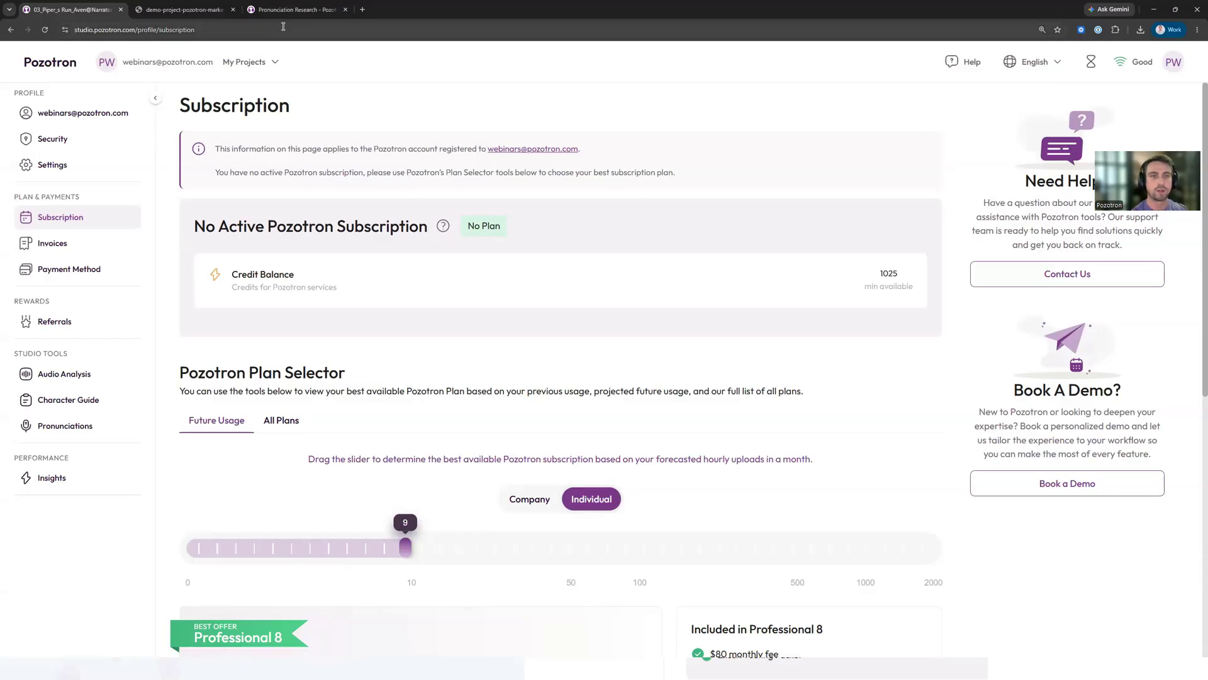
Search the Pozotron Help Center for 'ai' and read the Overview of How Pozotron Uses AI article
{"action": "left_click", "coordinate": [365, 10]}
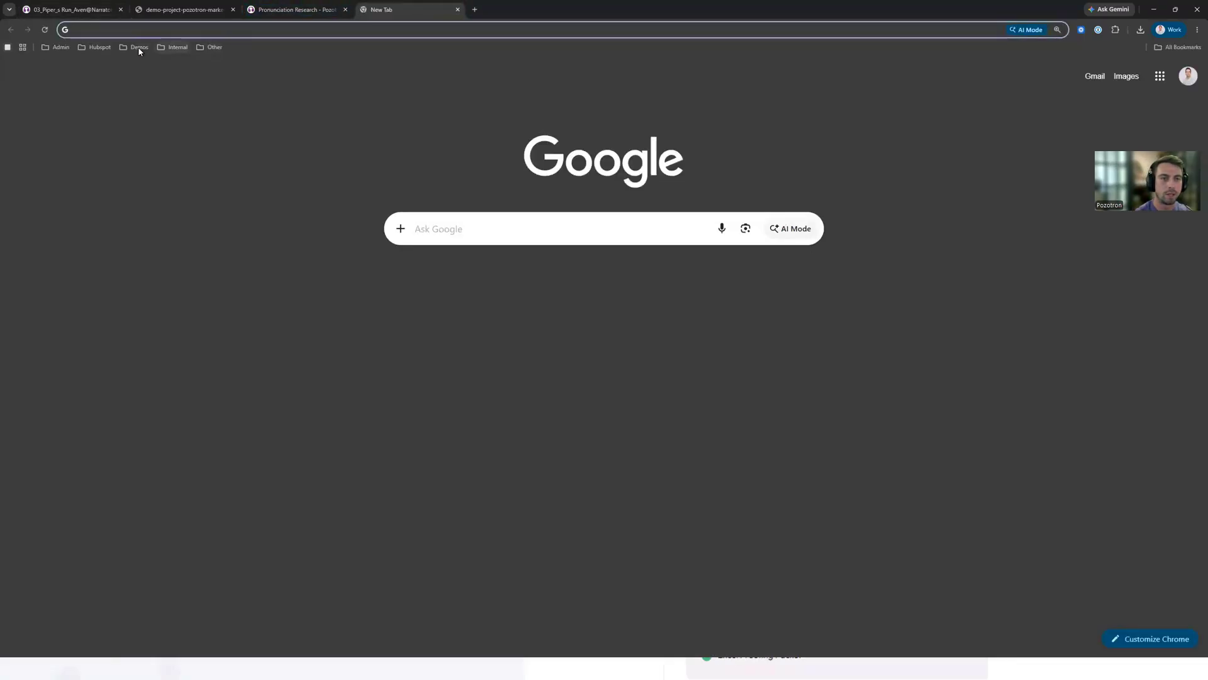
{"action": "left_click", "coordinate": [140, 47]}
{"action": "left_click", "coordinate": [450, 214]}
{"action": "type", "text": "ai"}
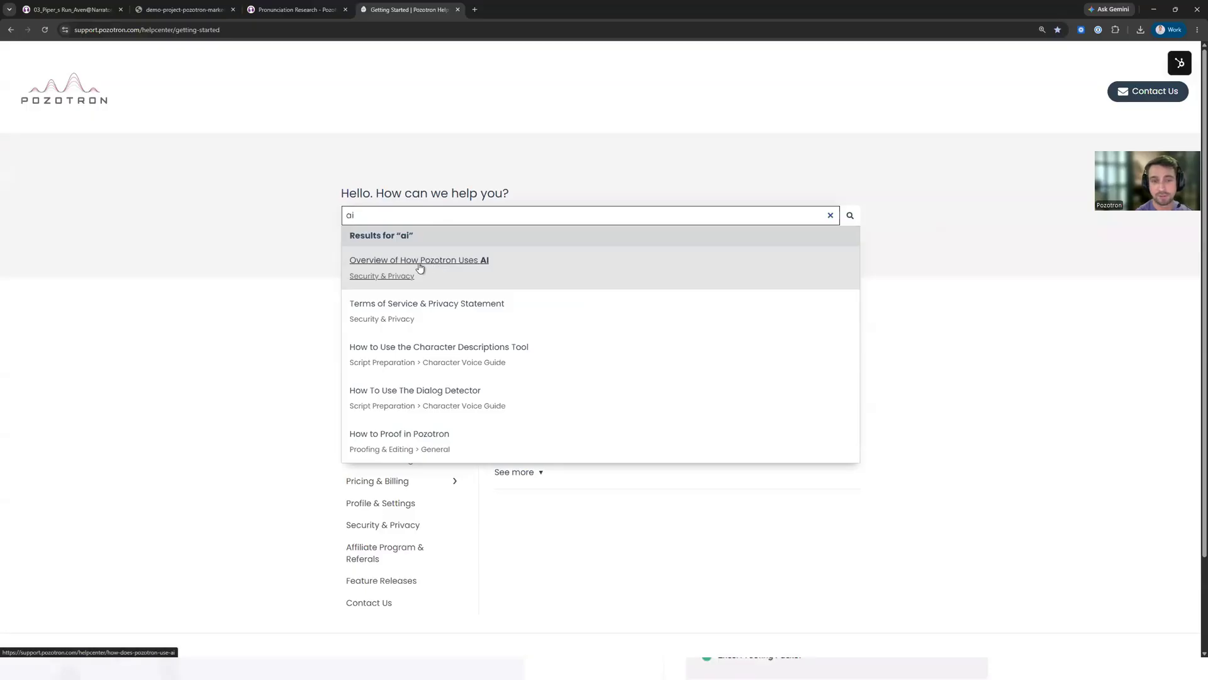
{"action": "left_click", "coordinate": [418, 264]}
{"action": "scroll", "coordinate": [591, 349], "scroll_direction": "down", "scroll_amount": 4}
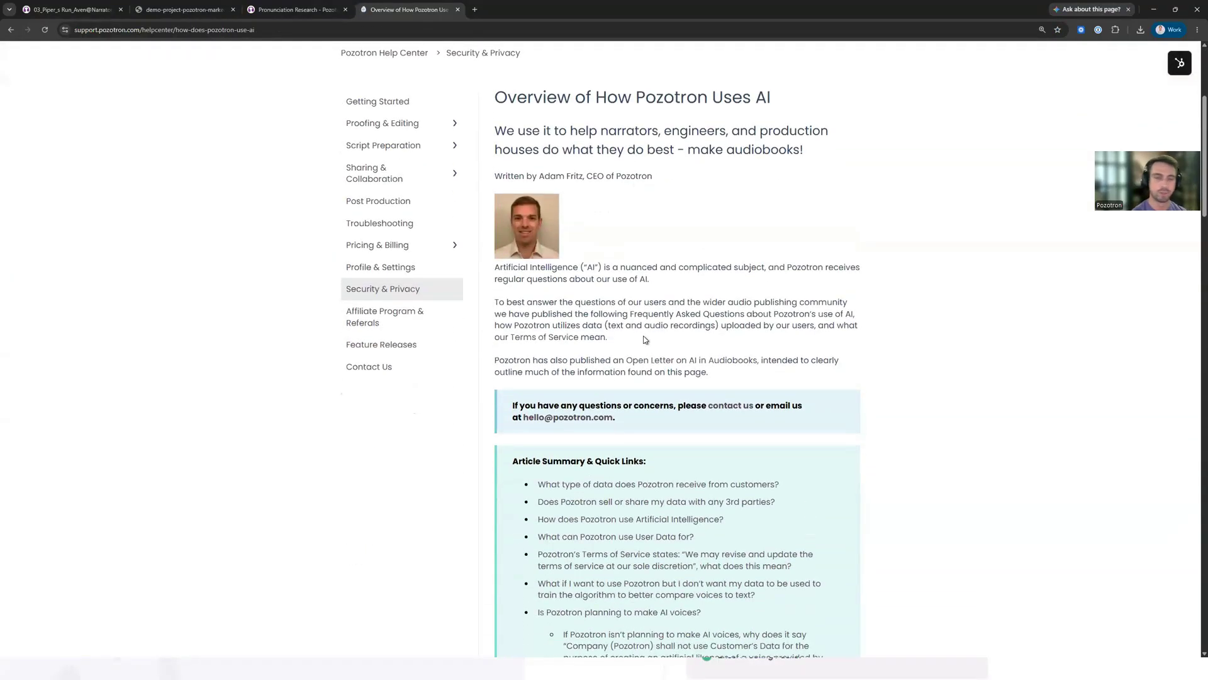
{"action": "scroll", "coordinate": [637, 333], "scroll_direction": "down", "scroll_amount": 2}
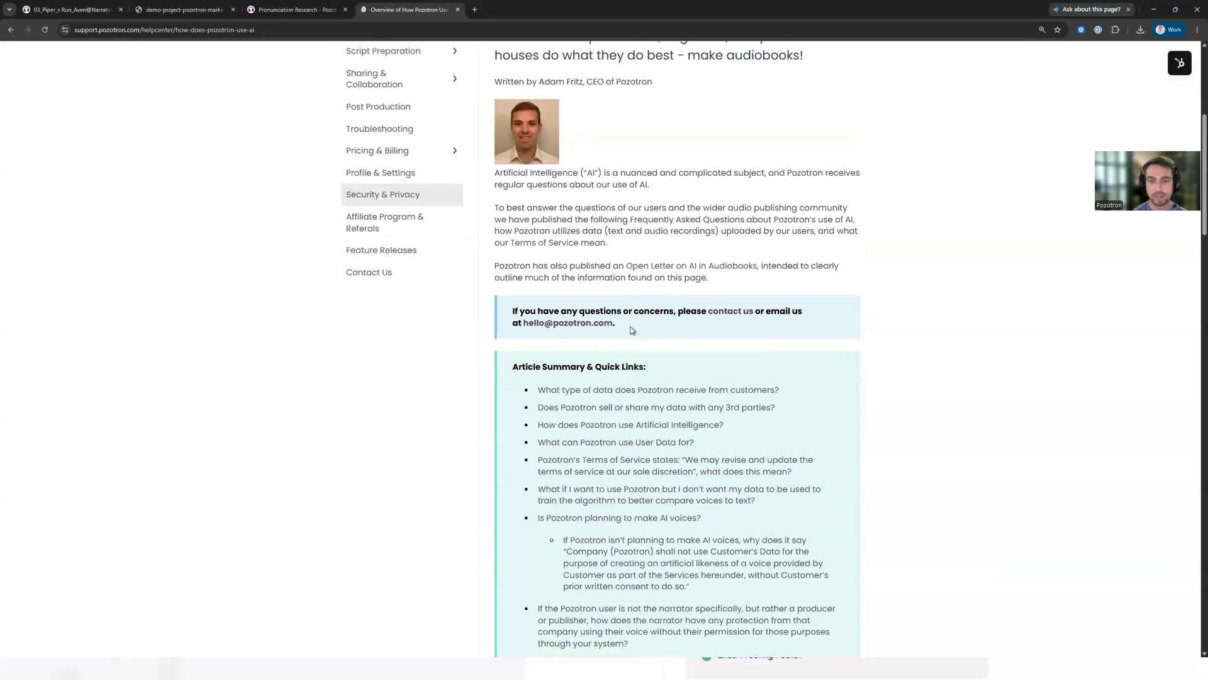
{"action": "scroll", "coordinate": [633, 275], "scroll_direction": "down", "scroll_amount": 4}
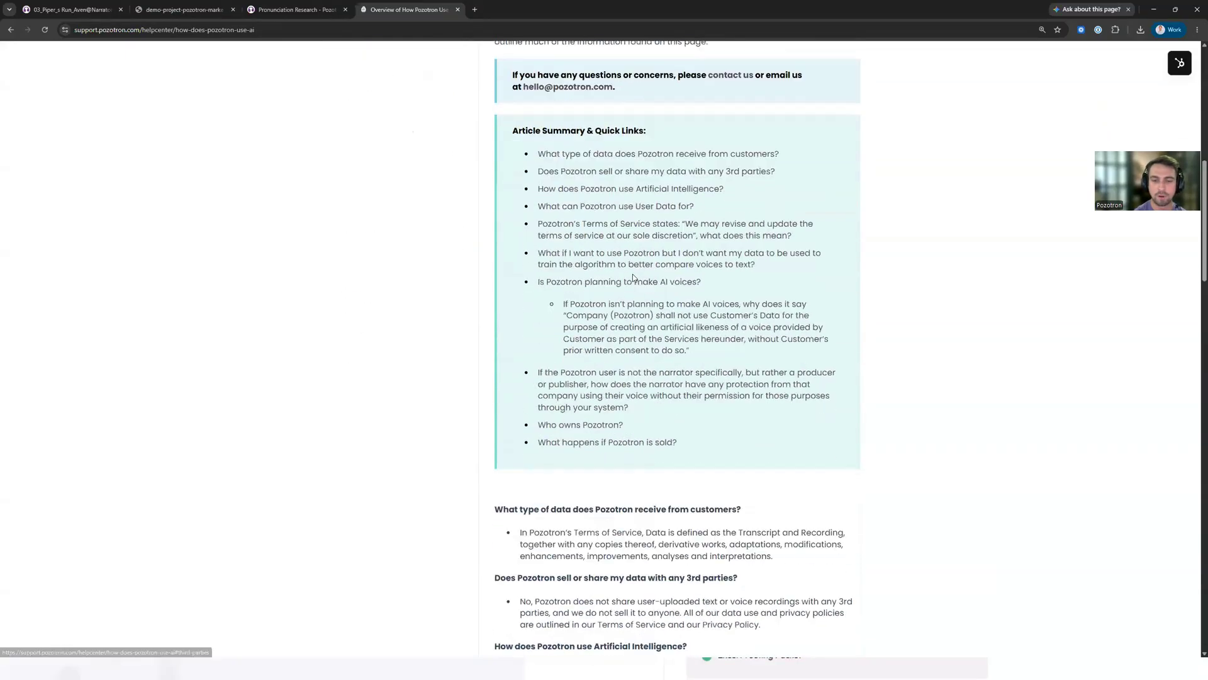
{"action": "scroll", "coordinate": [634, 277], "scroll_direction": "up", "scroll_amount": 1}
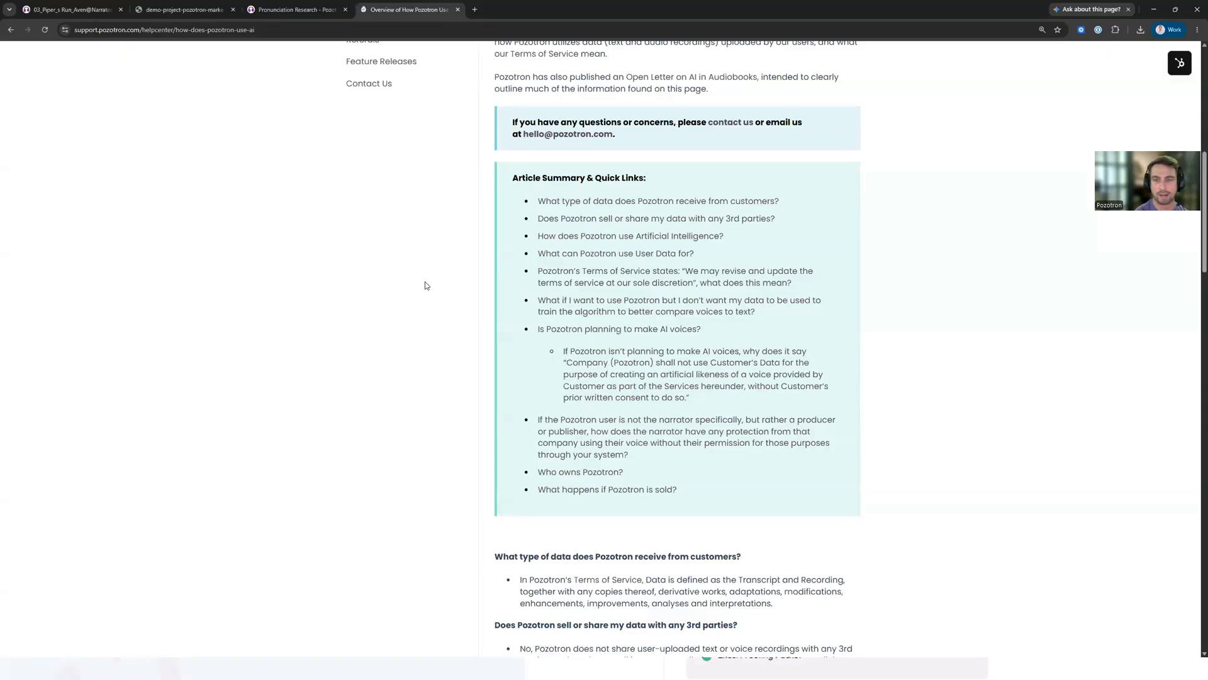
Briefly revisit the Subscription page and AI article, then advance the slideshow to Best Practices
{"action": "key", "text": "ctrl+1"}
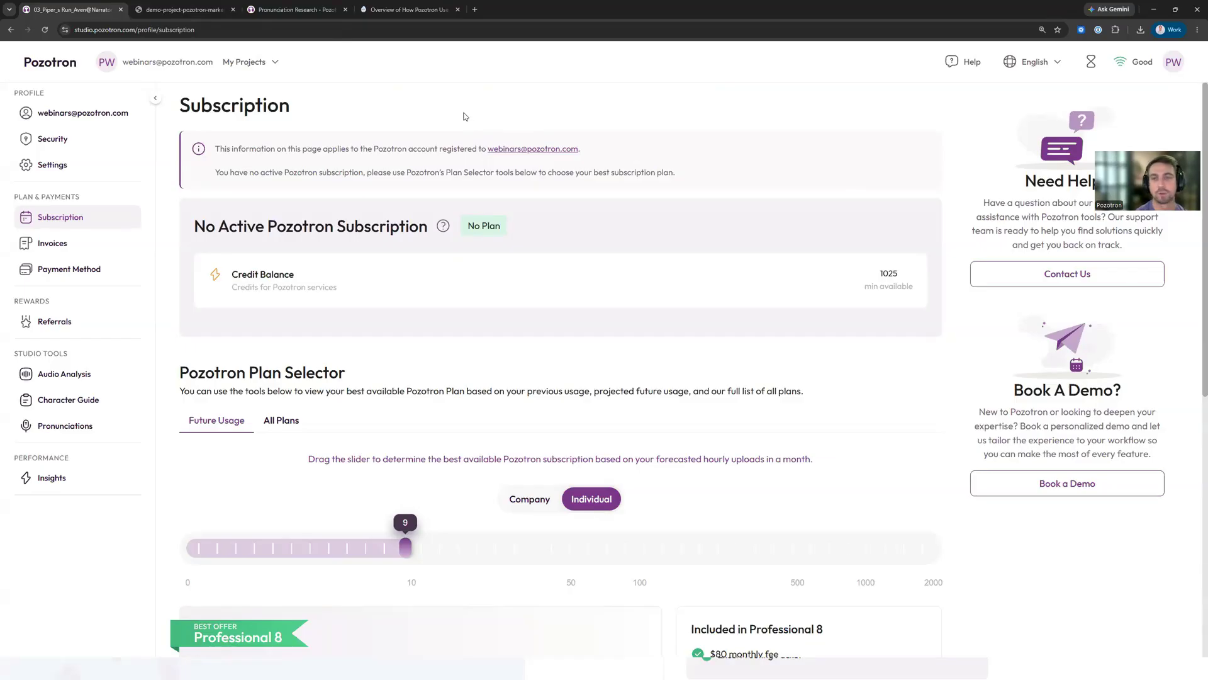
{"action": "left_click", "coordinate": [397, 13]}
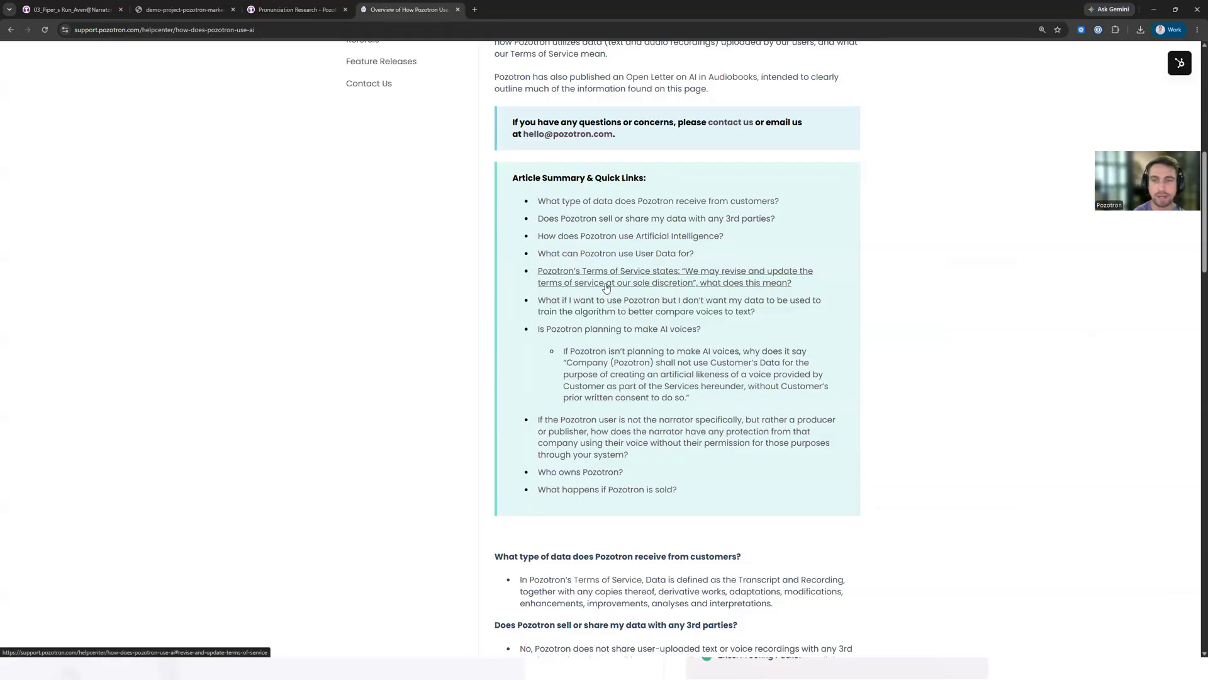
{"action": "scroll", "coordinate": [493, 297], "scroll_direction": "up", "scroll_amount": 4}
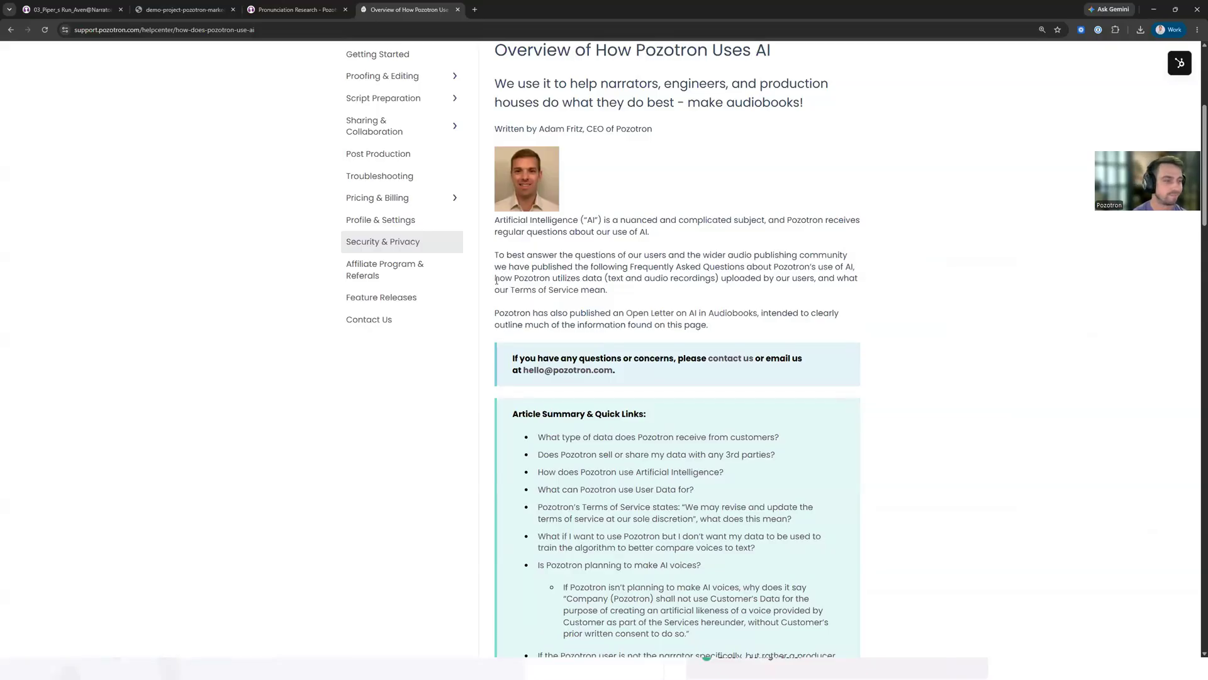
{"action": "scroll", "coordinate": [497, 280], "scroll_direction": "up", "scroll_amount": 5}
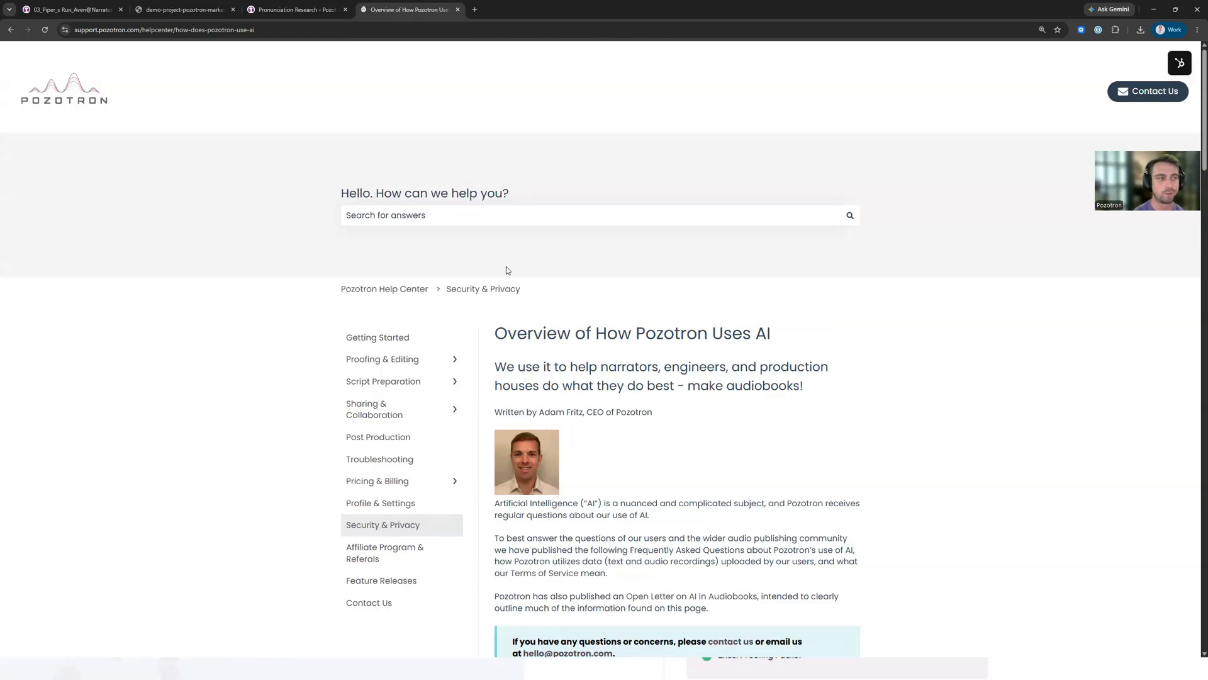
{"action": "key", "text": "alt+Tab"}
{"action": "left_click", "coordinate": [380, 380]}
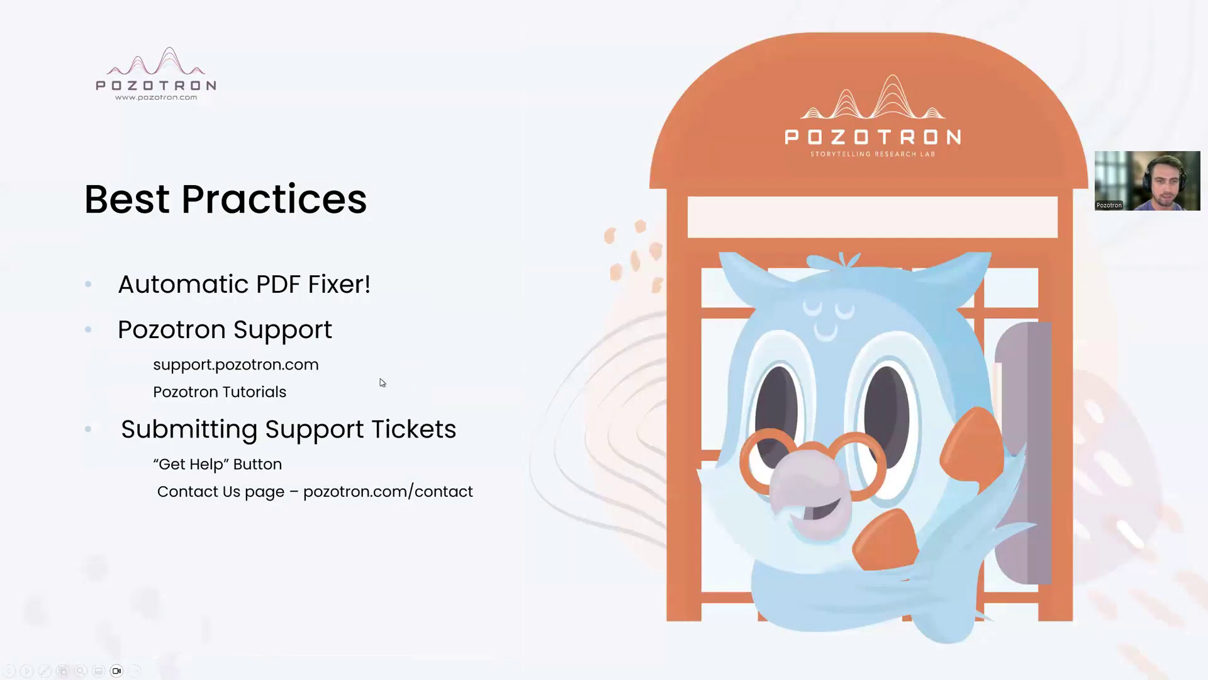